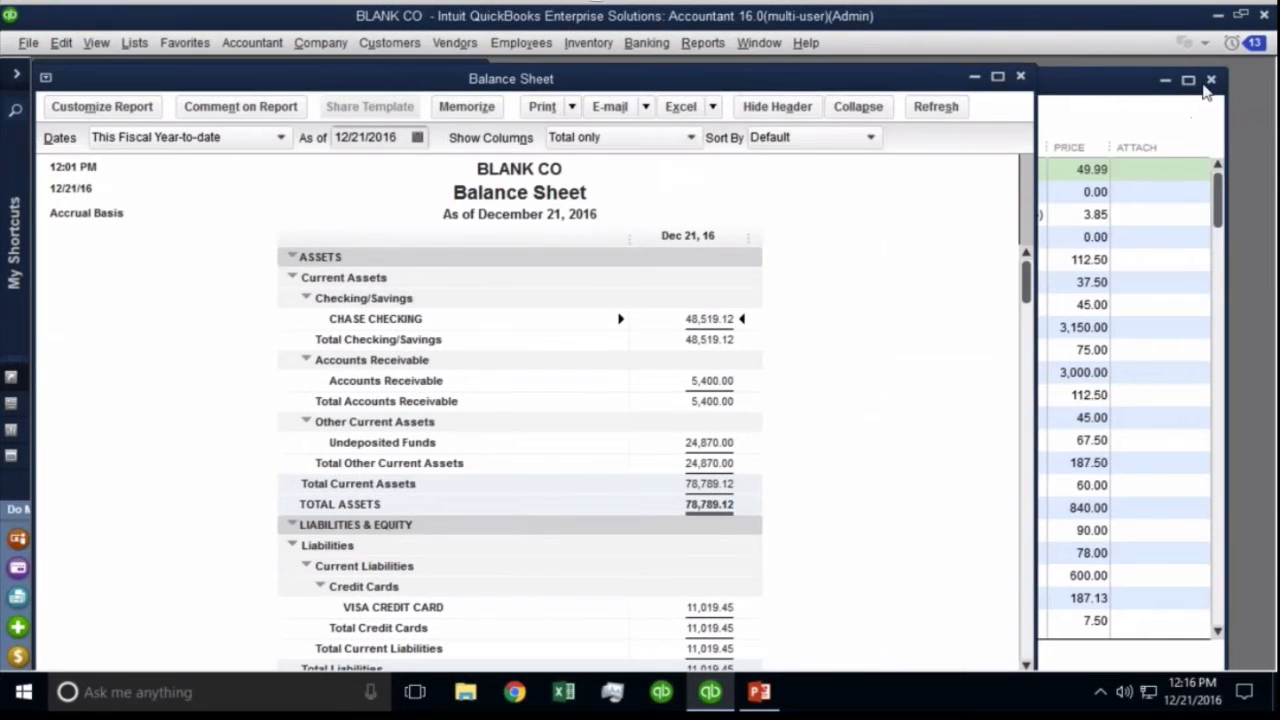
Close the Item List, then narrow the Balance Sheet window and its label and amount columns.
left_click(1204, 86)
left_click(1211, 80)
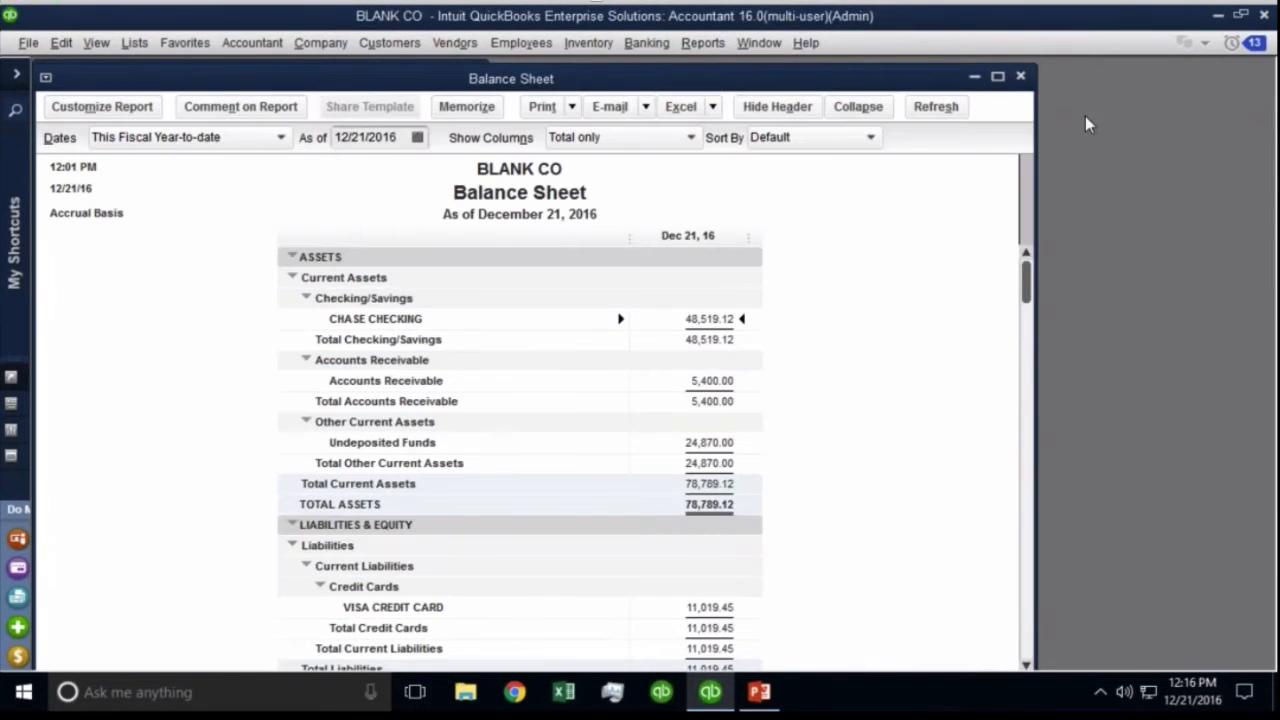
left_click_drag(1036, 116, 591, 116)
left_click_drag(407, 240, 263, 240)
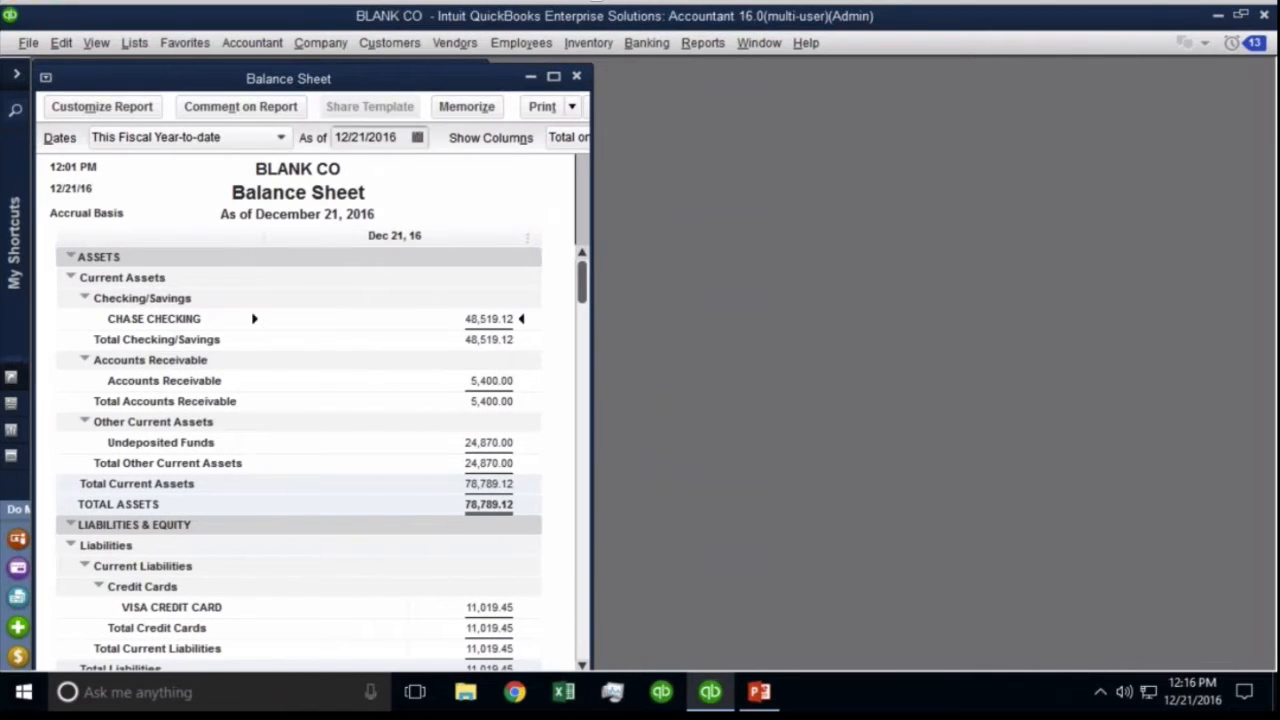
left_click_drag(527, 240, 347, 240)
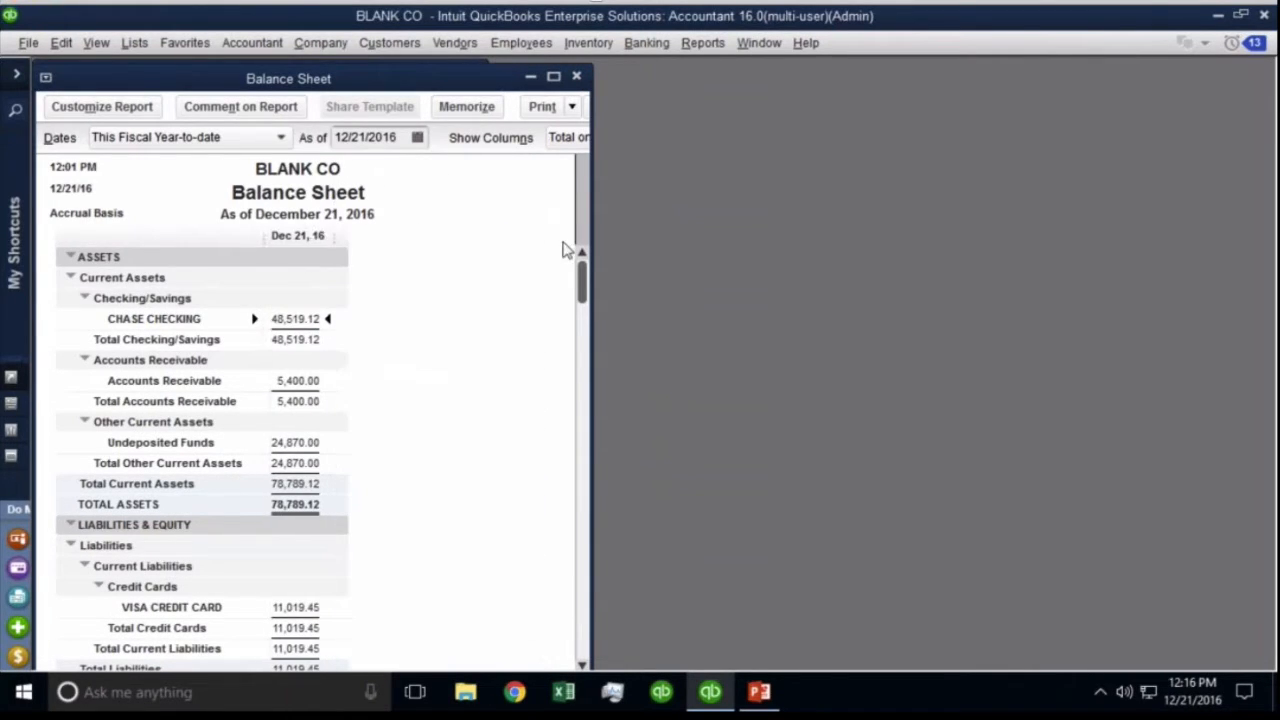
left_click_drag(591, 250, 358, 250)
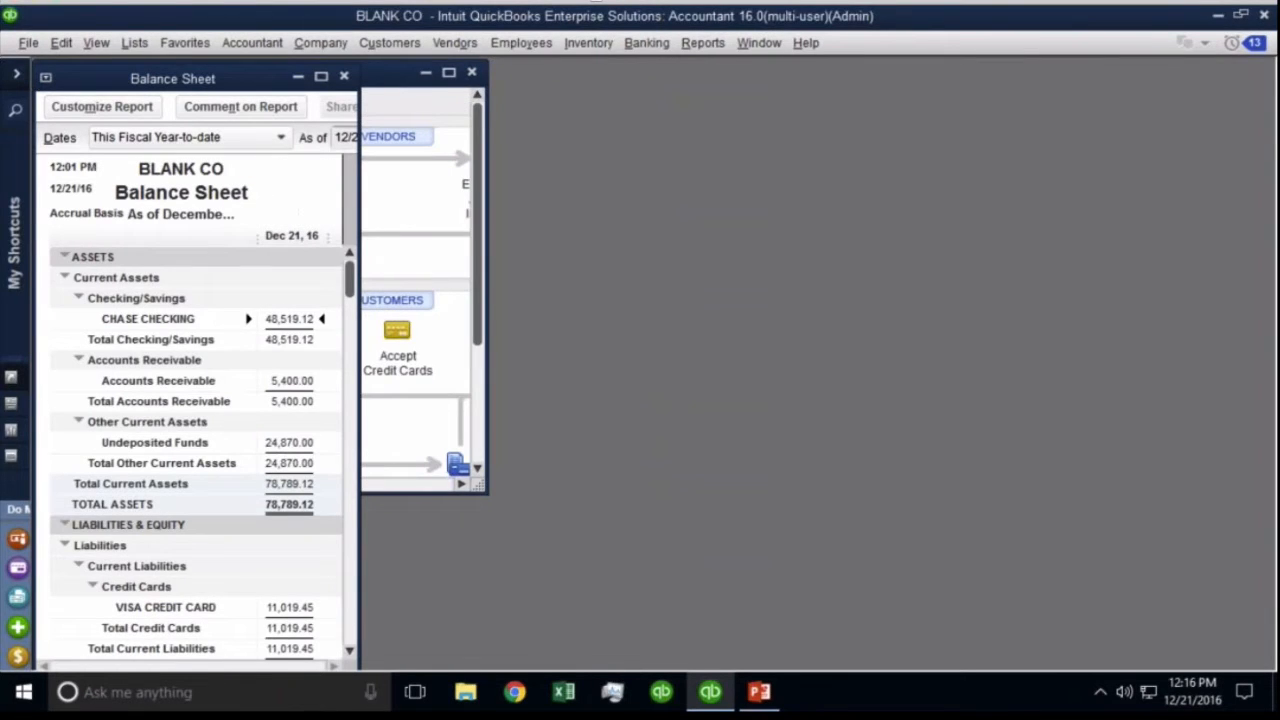
Close the Home page and fine-tune the Balance Sheet window's position and width.
left_click(470, 73)
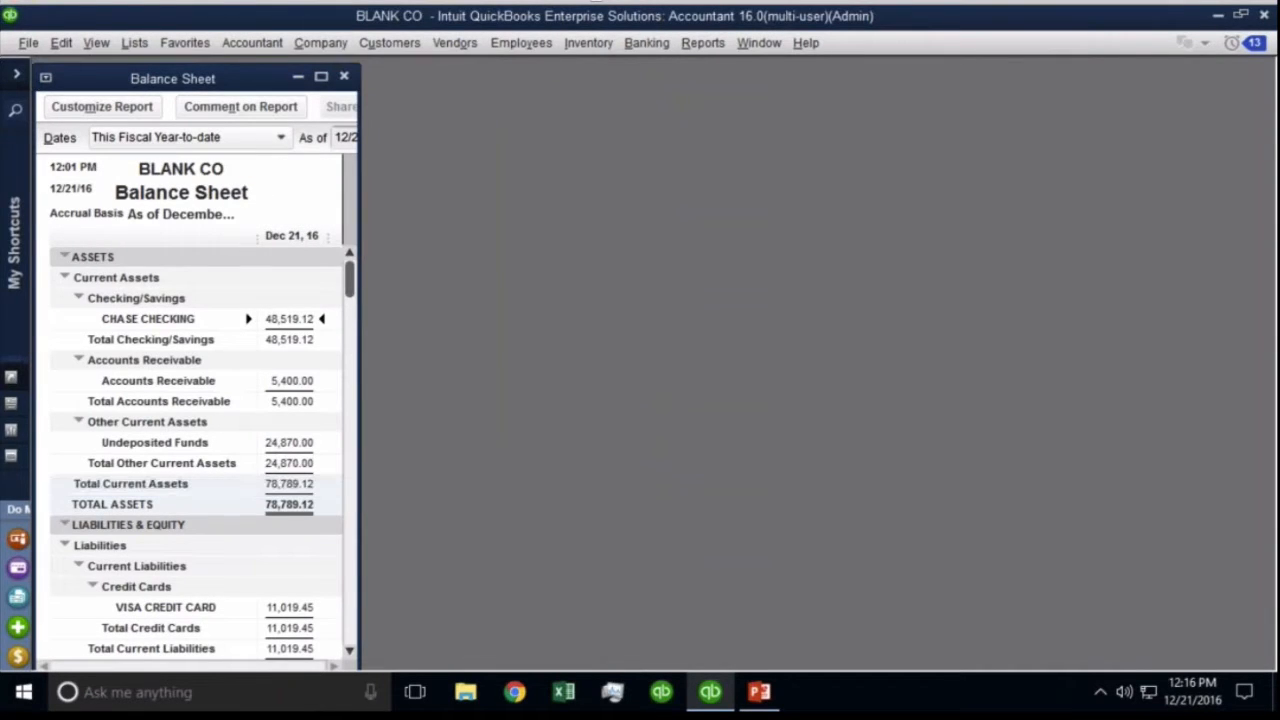
left_click_drag(225, 78, 225, 73)
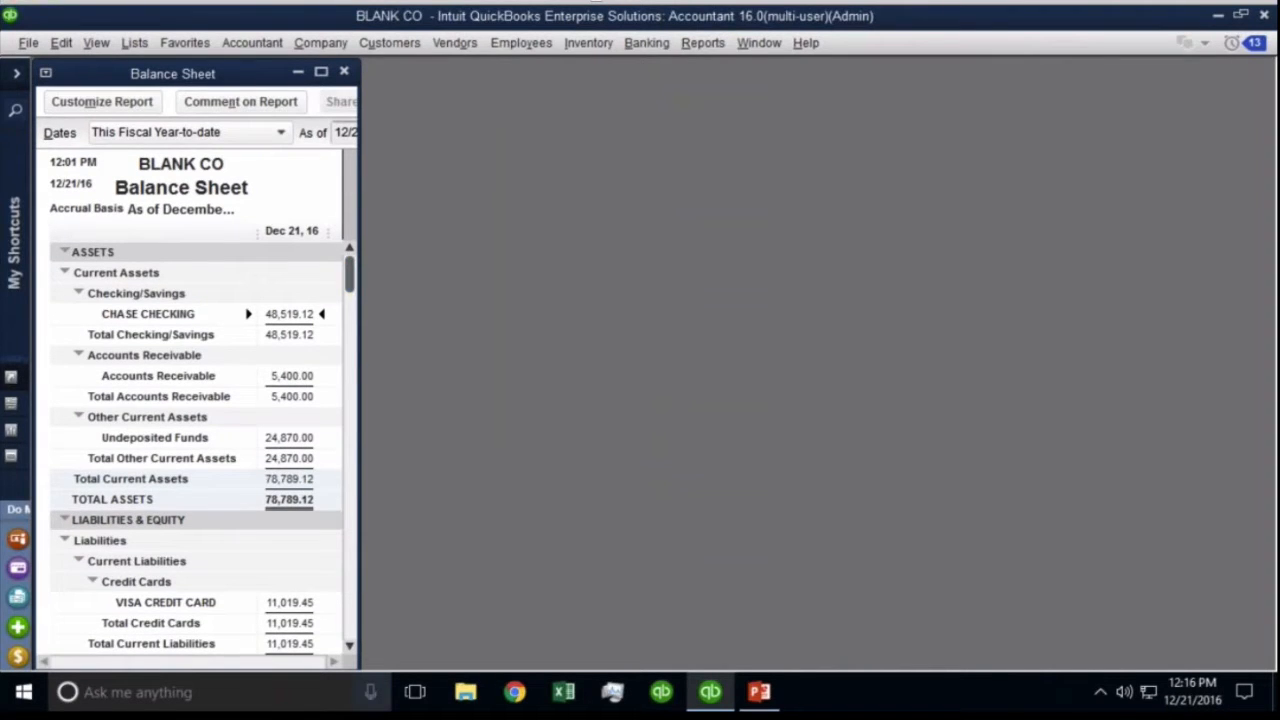
left_click_drag(360, 670, 388, 667)
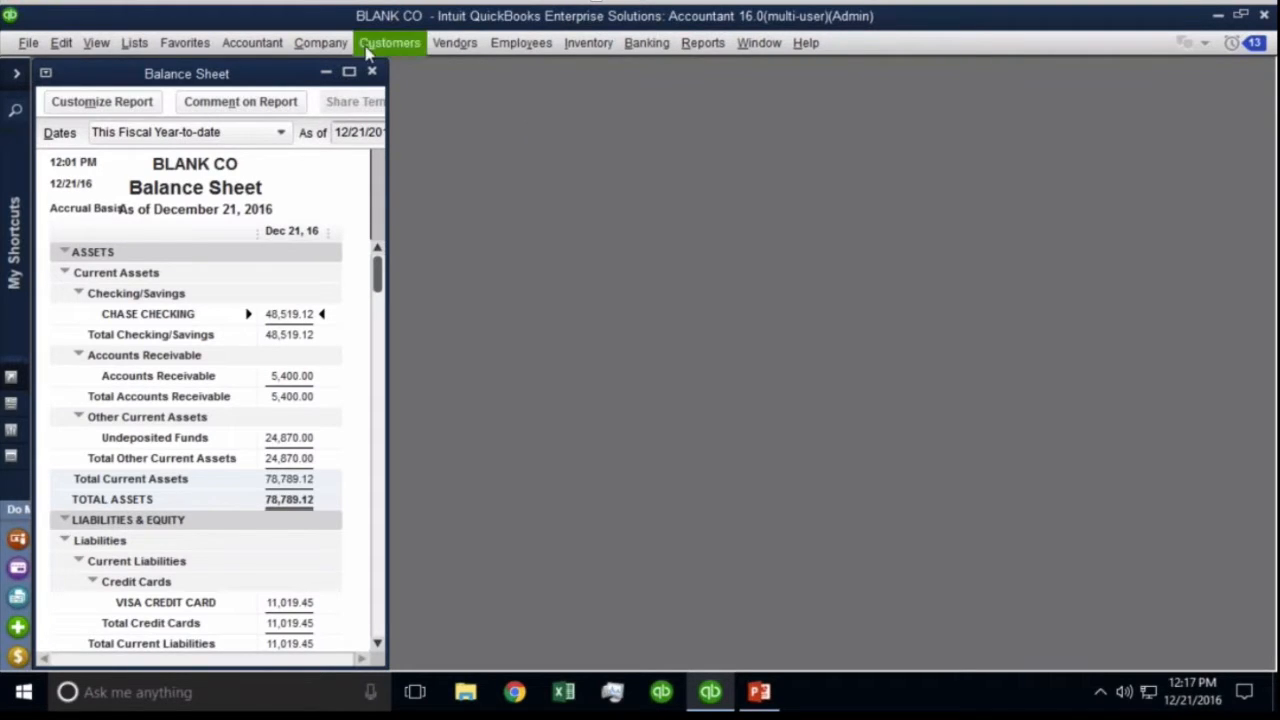
left_click(454, 46)
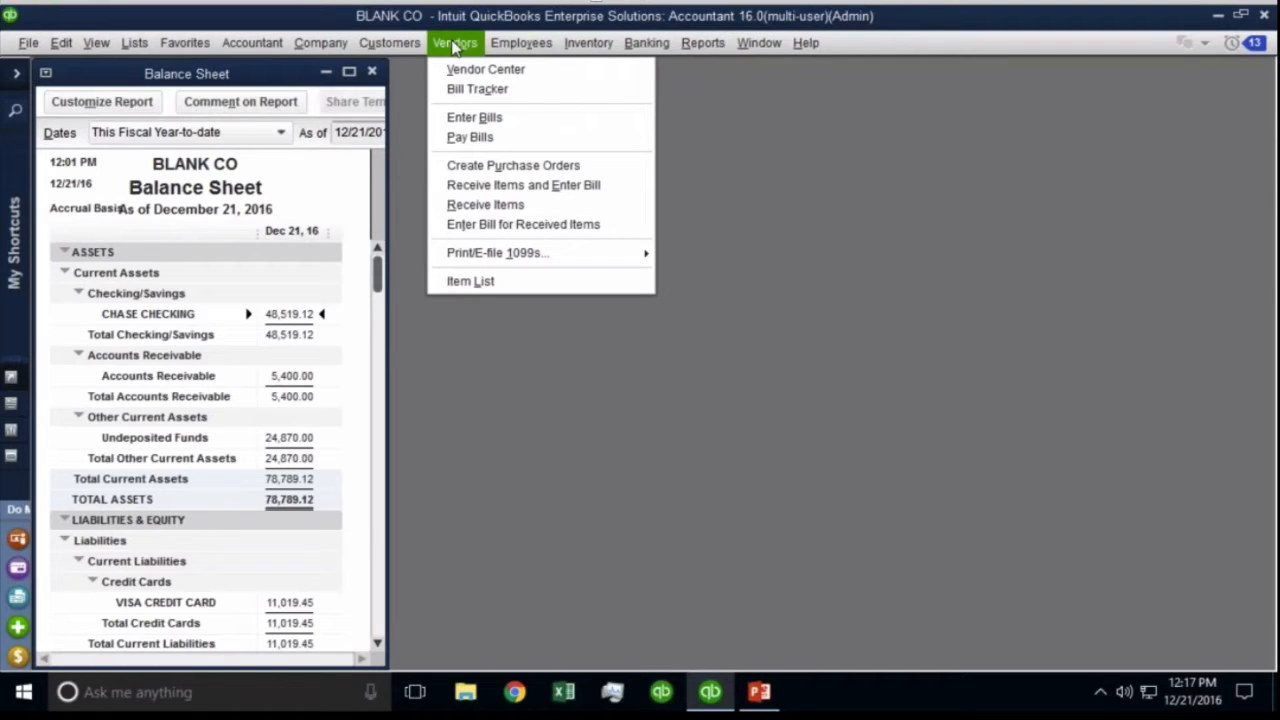
Start a new purchase order with ACME Supplies as the vendor.
left_click(560, 168)
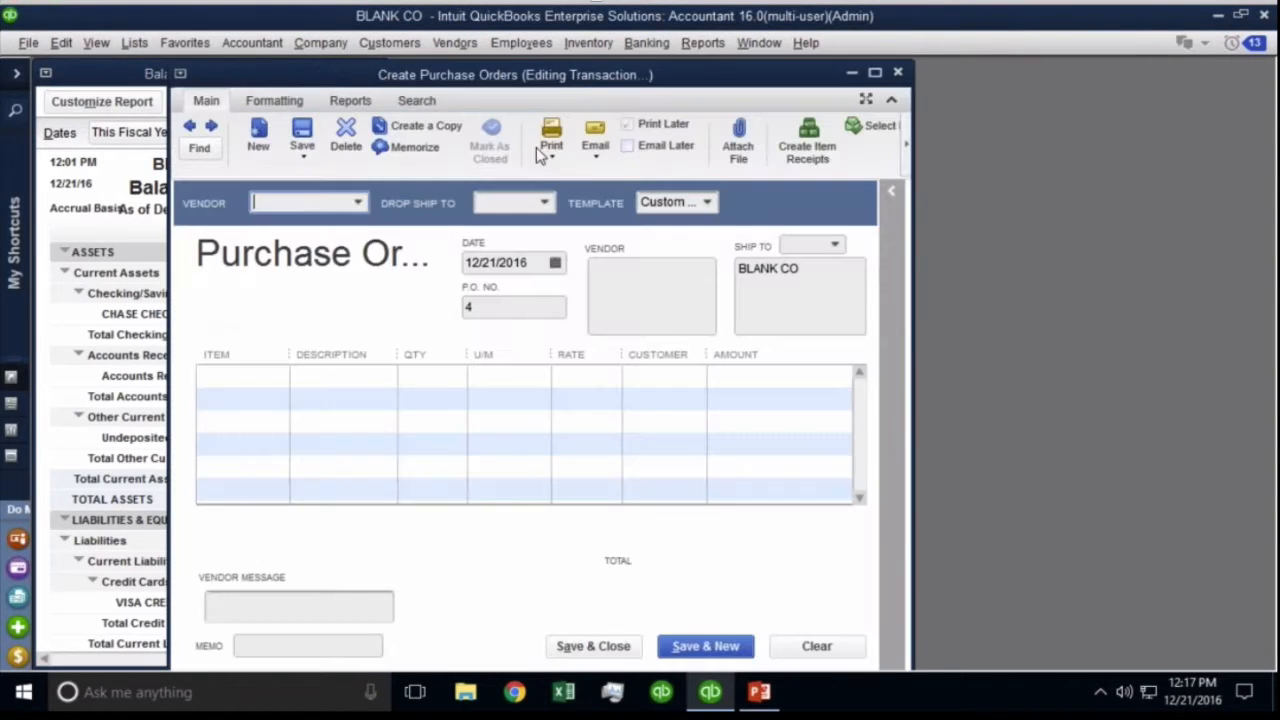
left_click_drag(428, 75, 722, 63)
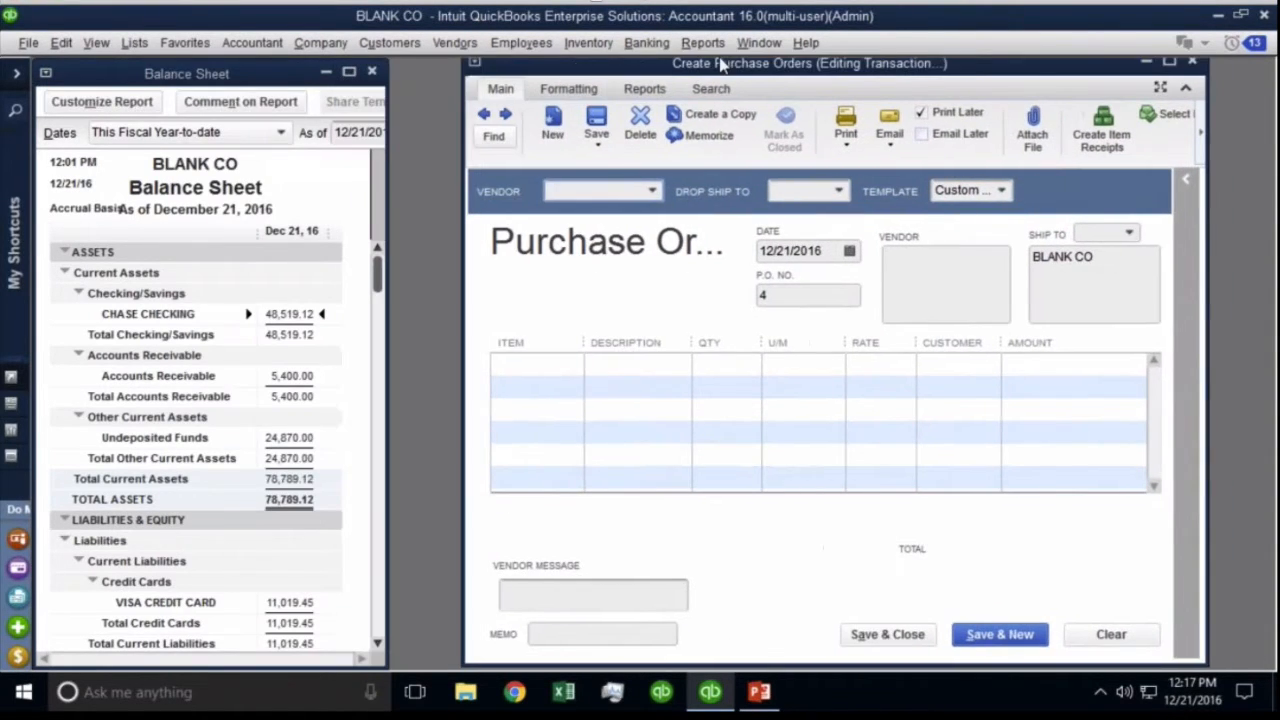
left_click(652, 190)
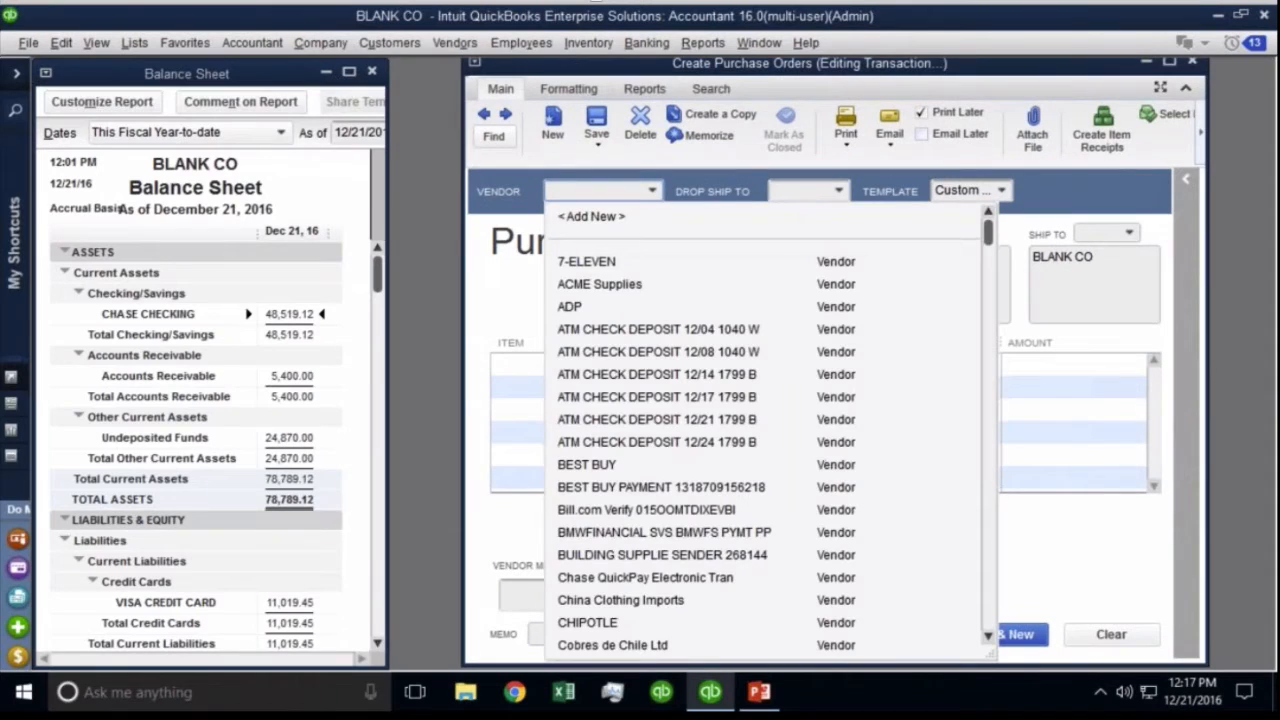
left_click(620, 285)
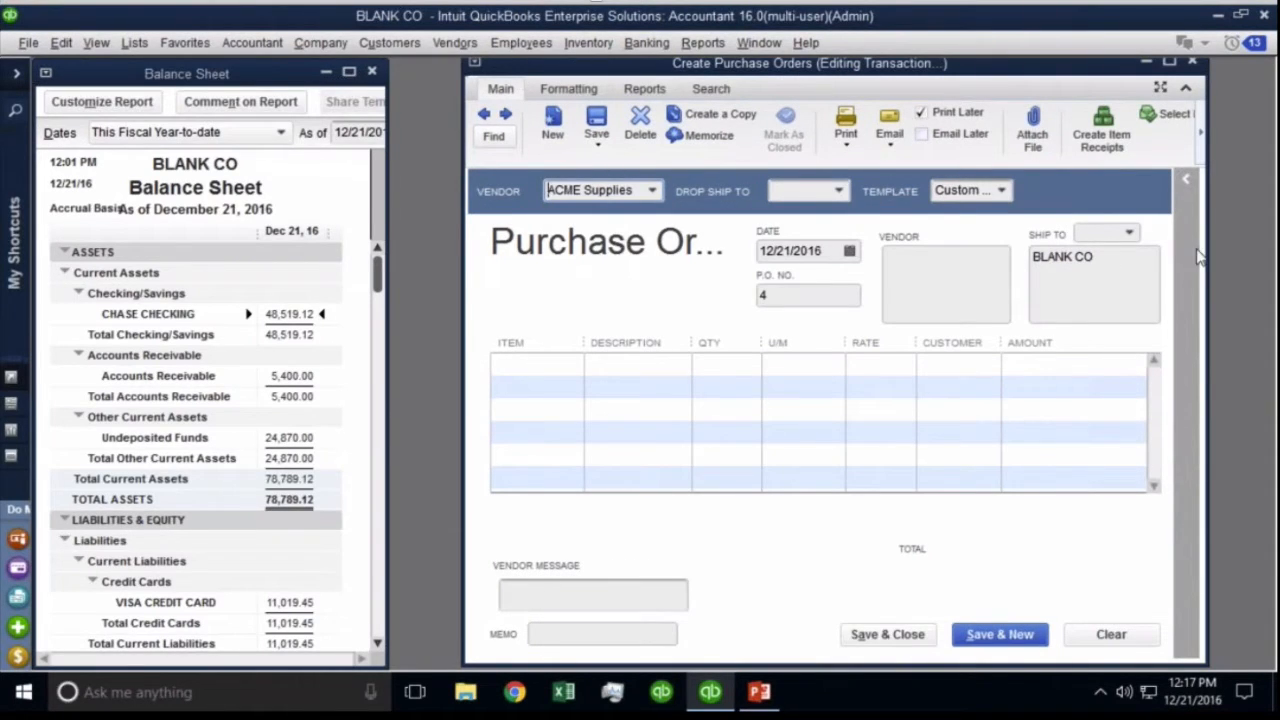
Add IPatio Door and IFlooring as the order's two item lines.
left_click(565, 366)
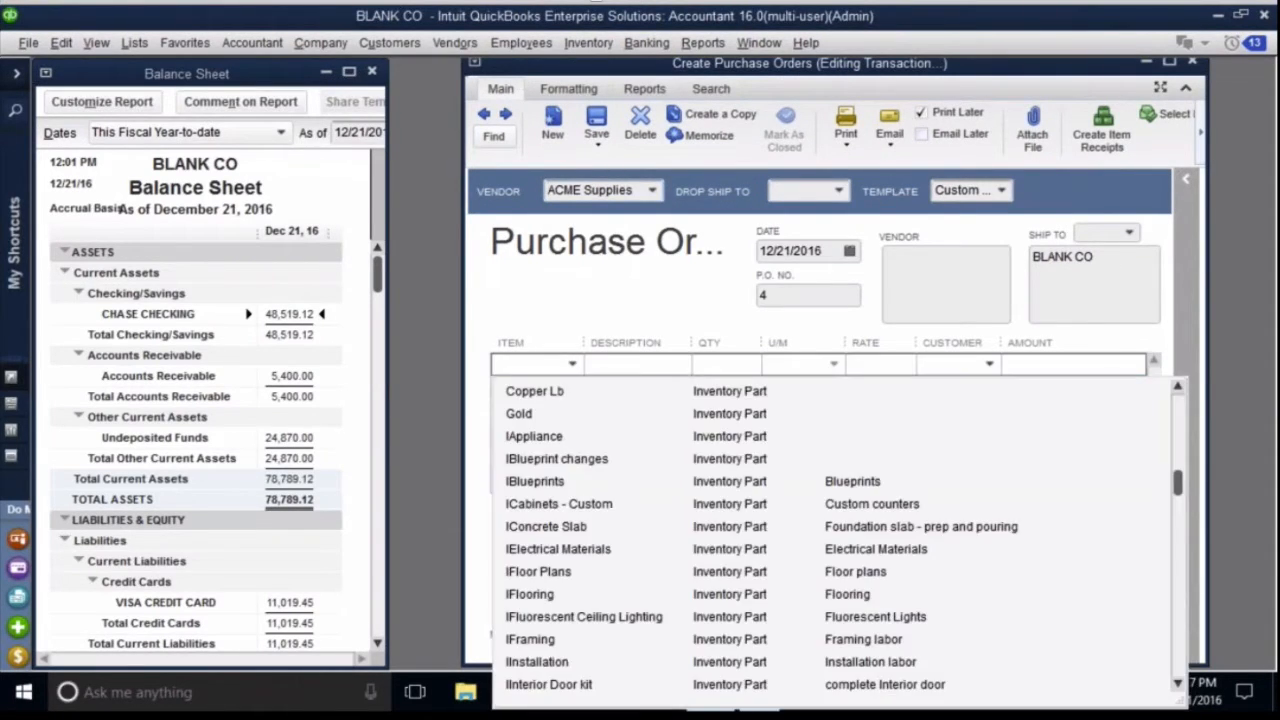
scroll(560, 556, "down", 4)
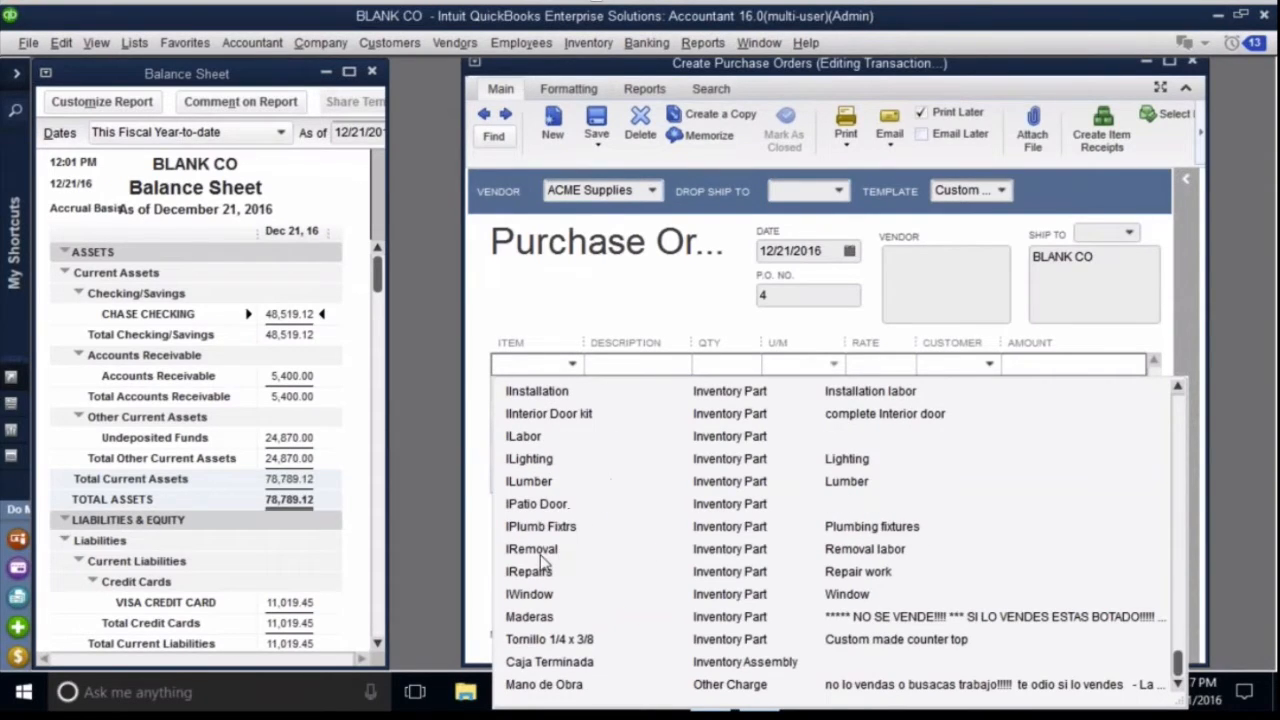
left_click(540, 504)
left_click(576, 388)
left_click(572, 386)
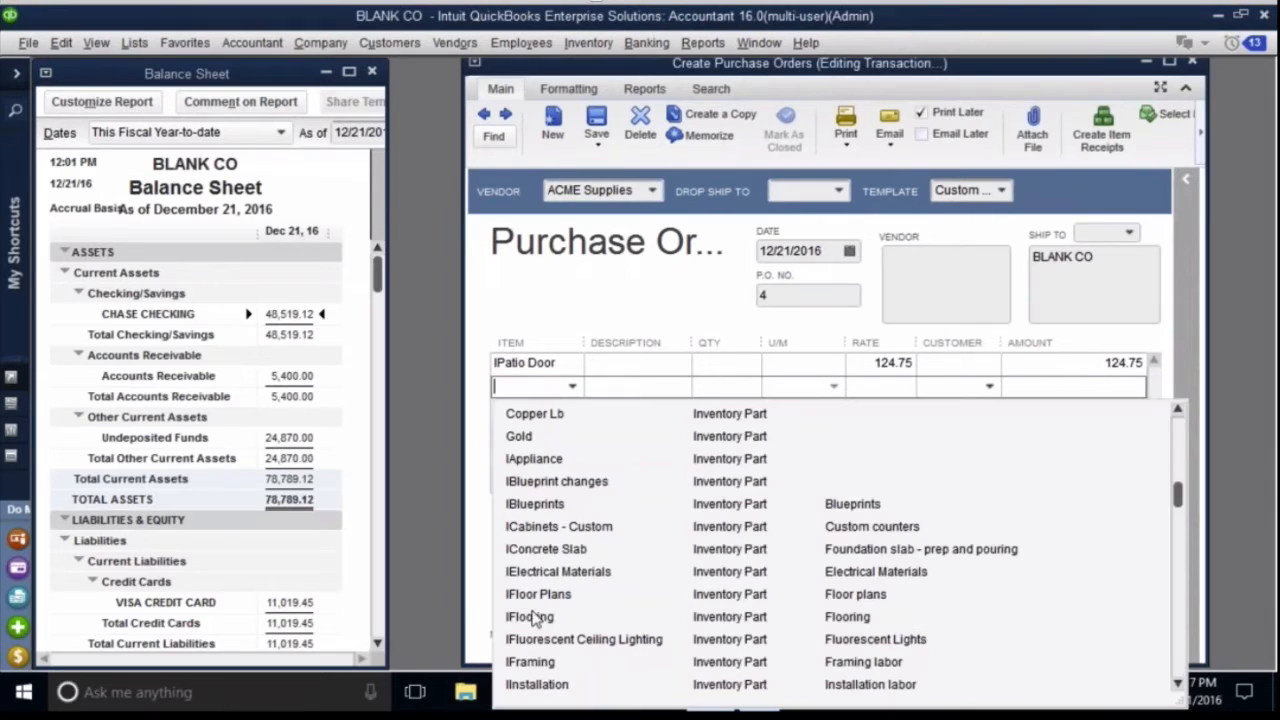
left_click(534, 620)
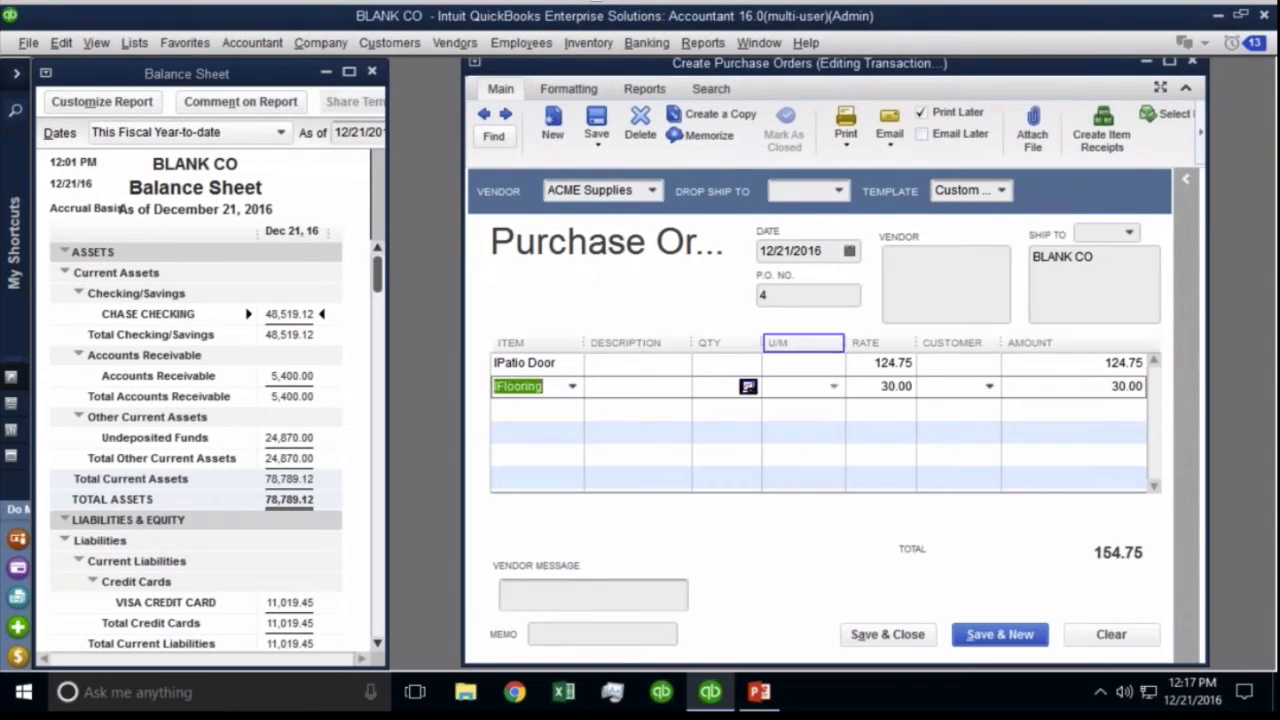
Enter quantities 1,000 for IPatio Door and 2,000 for IFlooring, totalling 184,750.00.
left_click(750, 362)
type("1000")
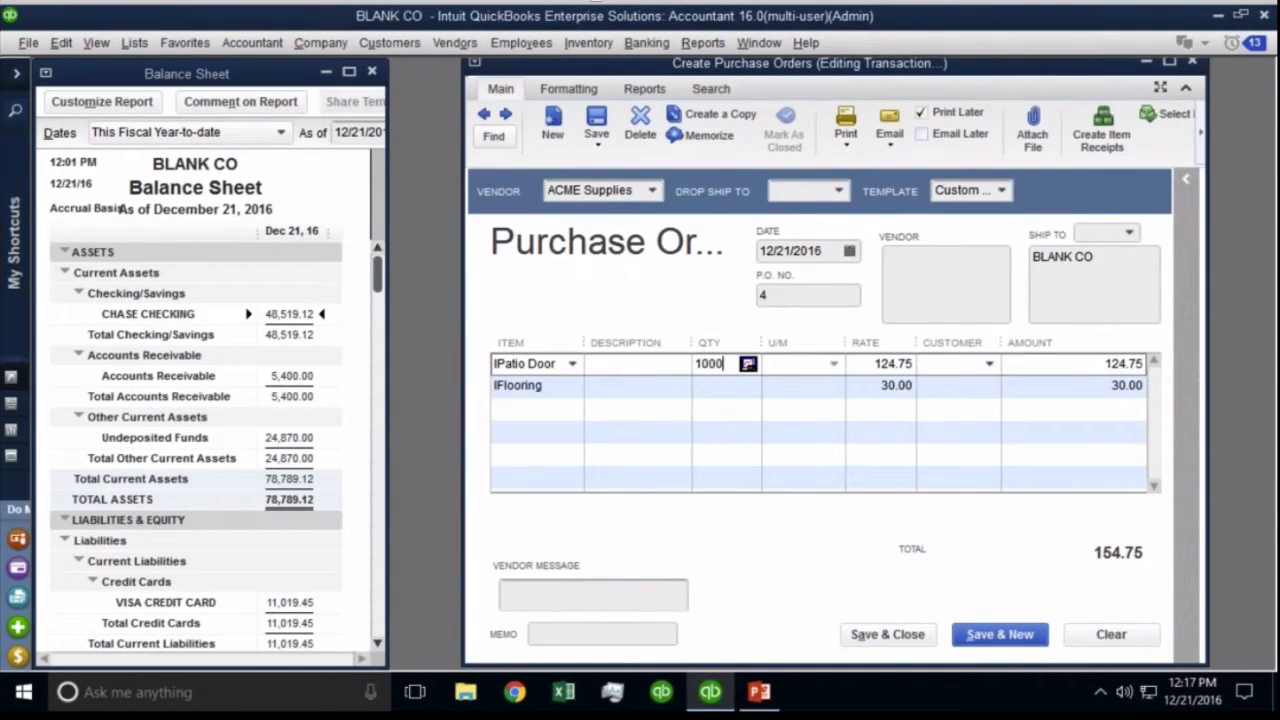
key("Down")
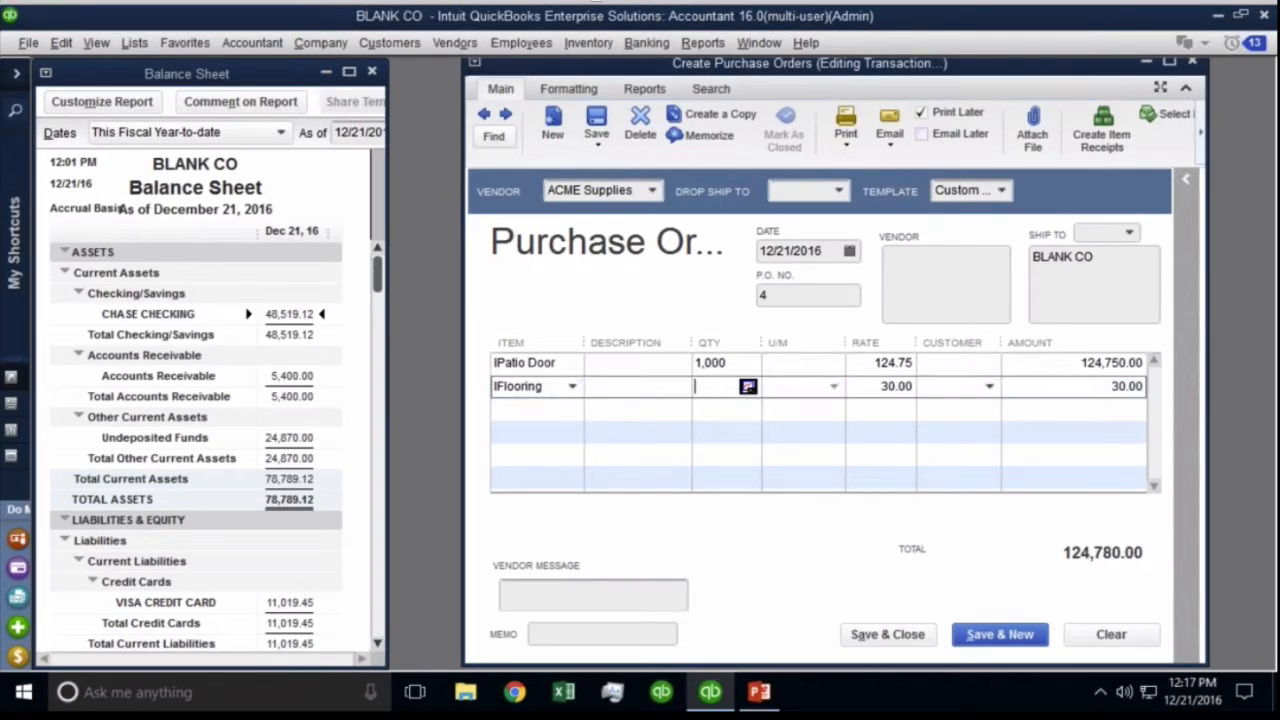
type("2000")
key("Down")
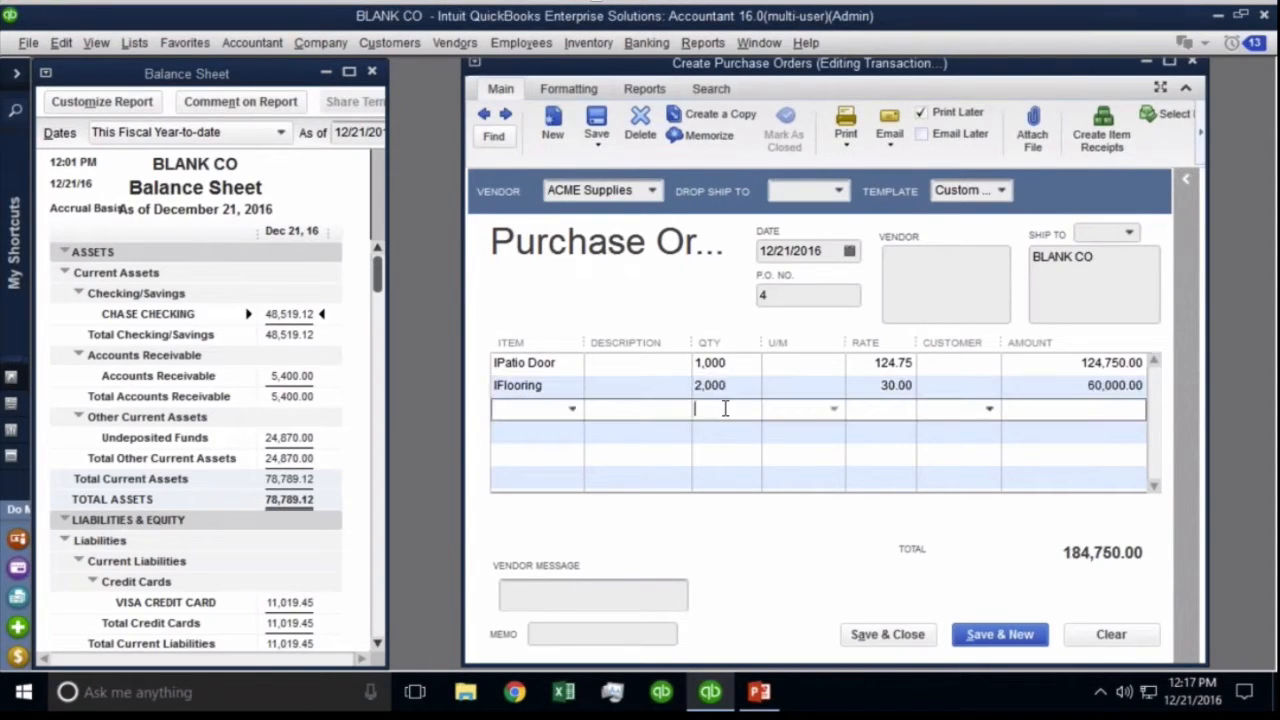
key("Down")
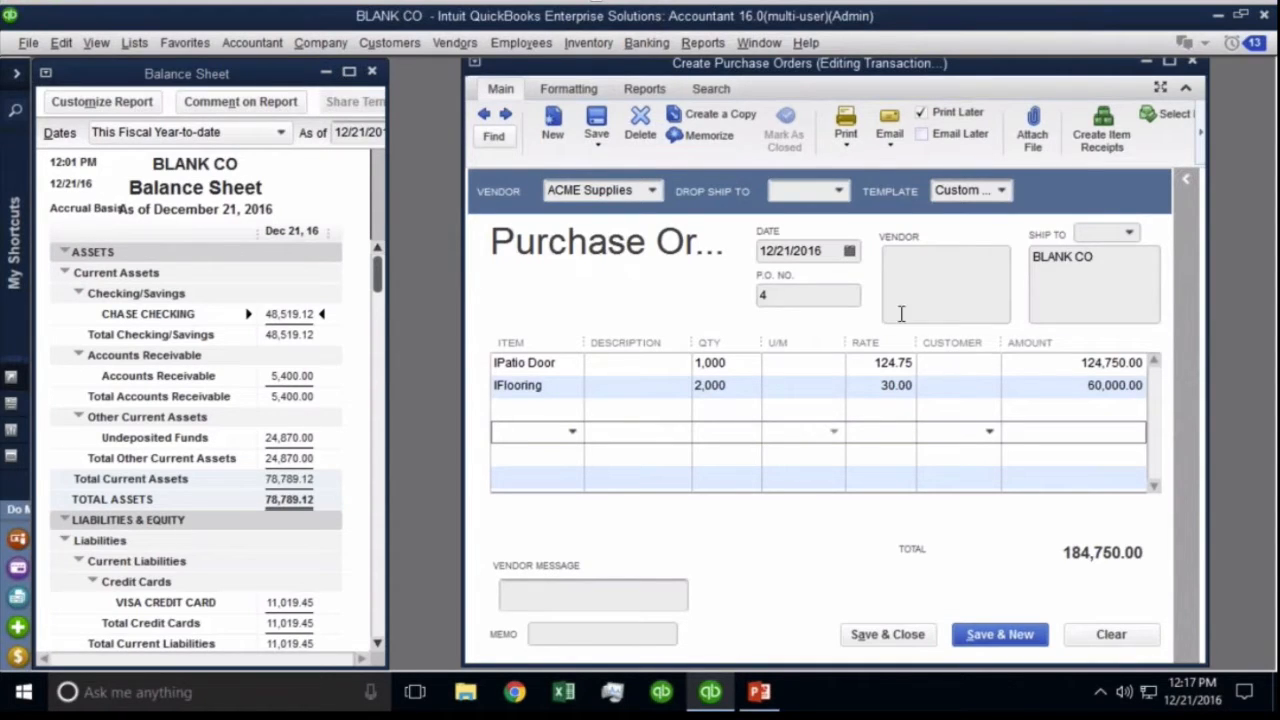
left_click(927, 283)
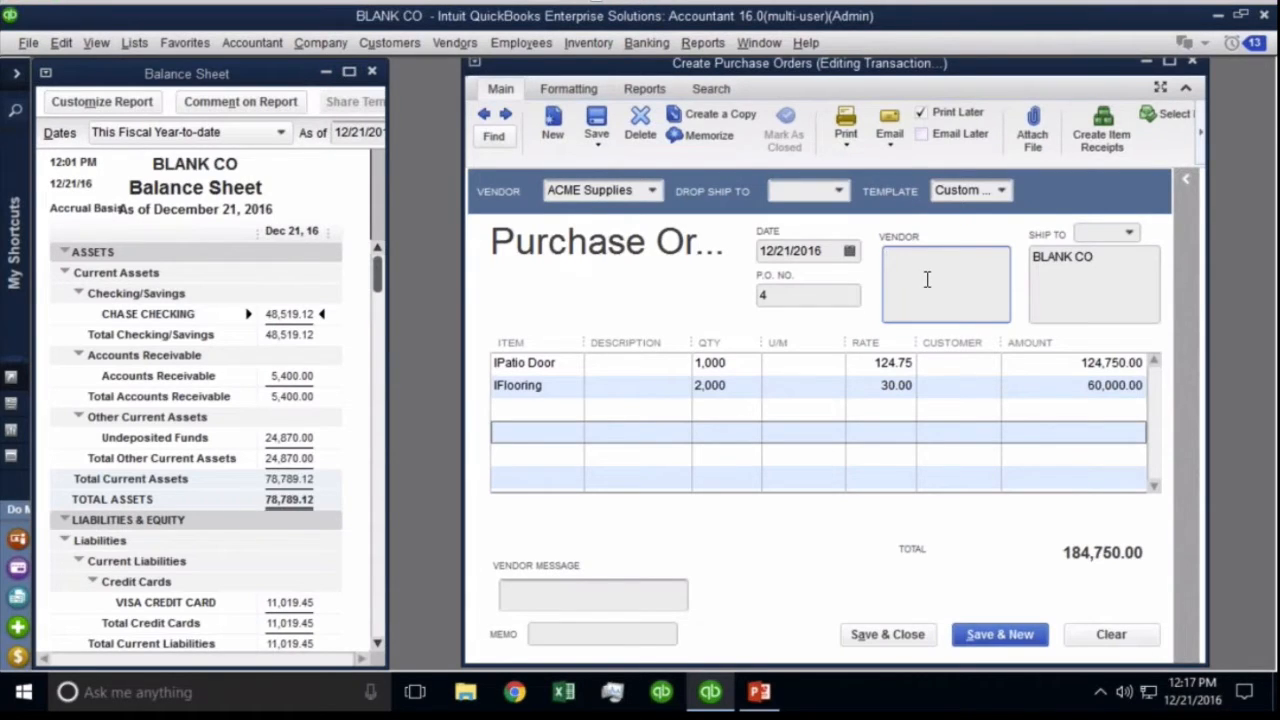
left_click(843, 197)
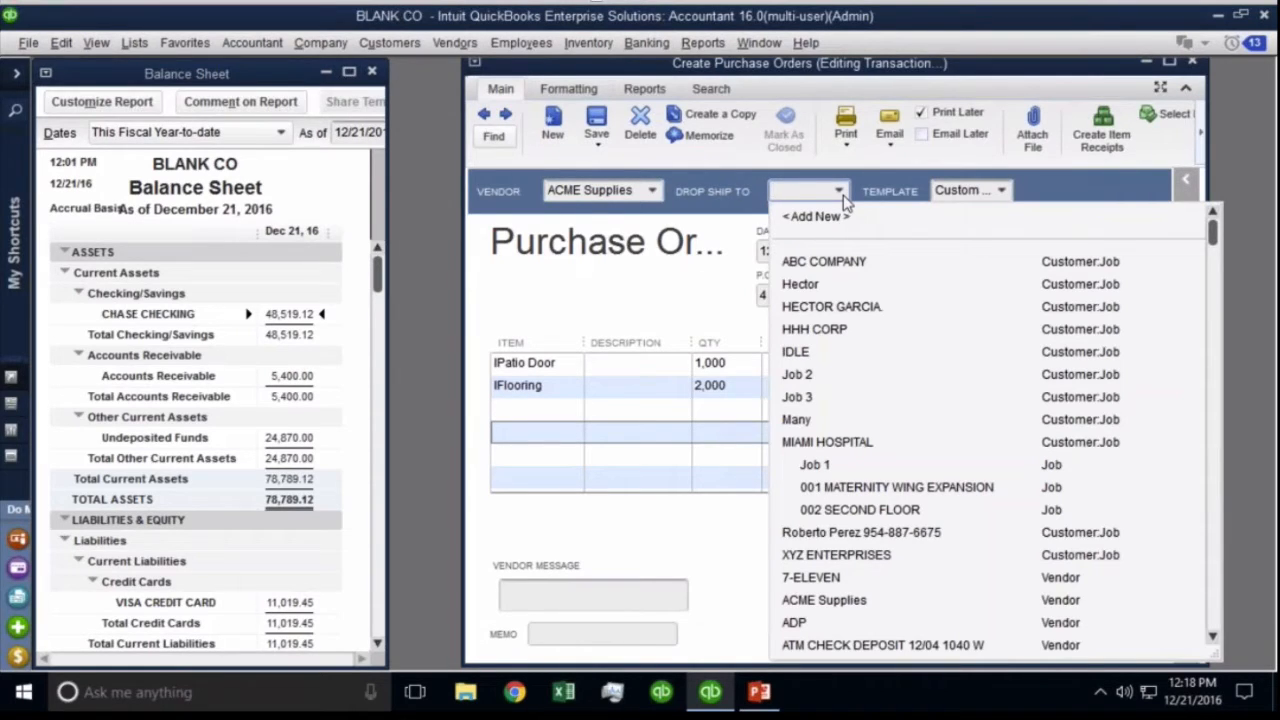
Try ABC COMPANY as the drop-ship destination, then clear it.
left_click(836, 261)
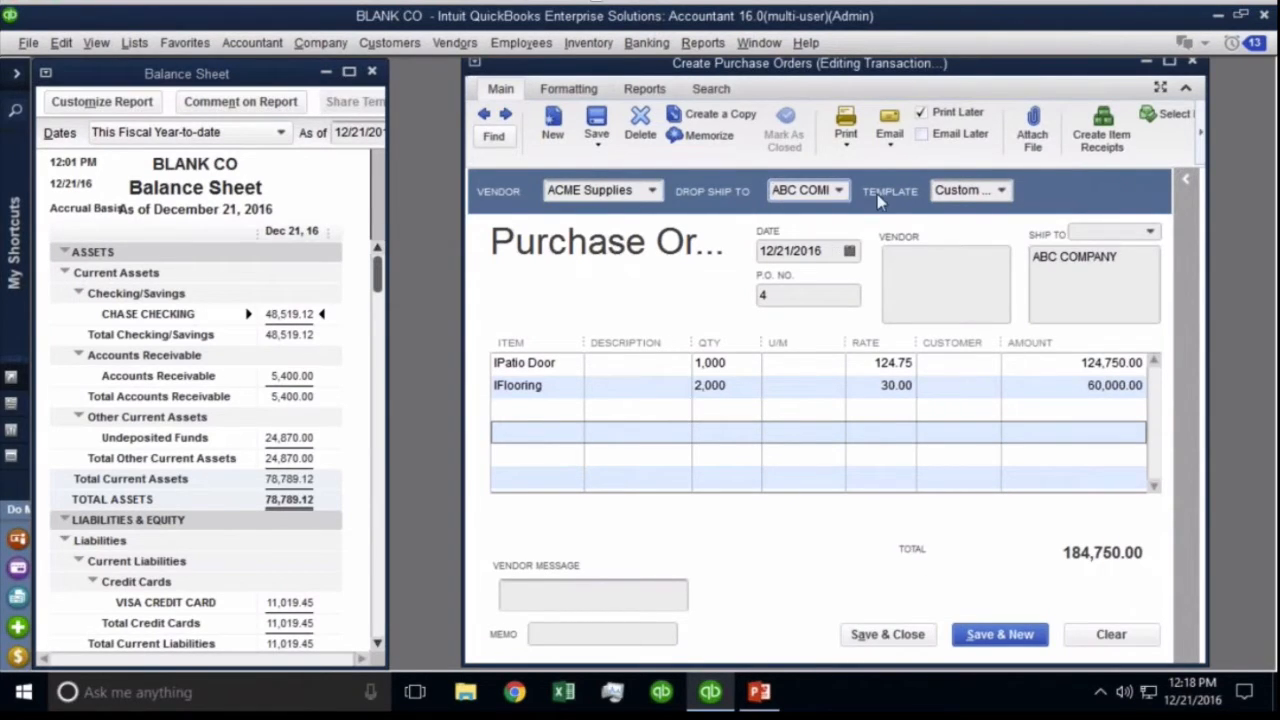
left_click(838, 190)
left_click(838, 191)
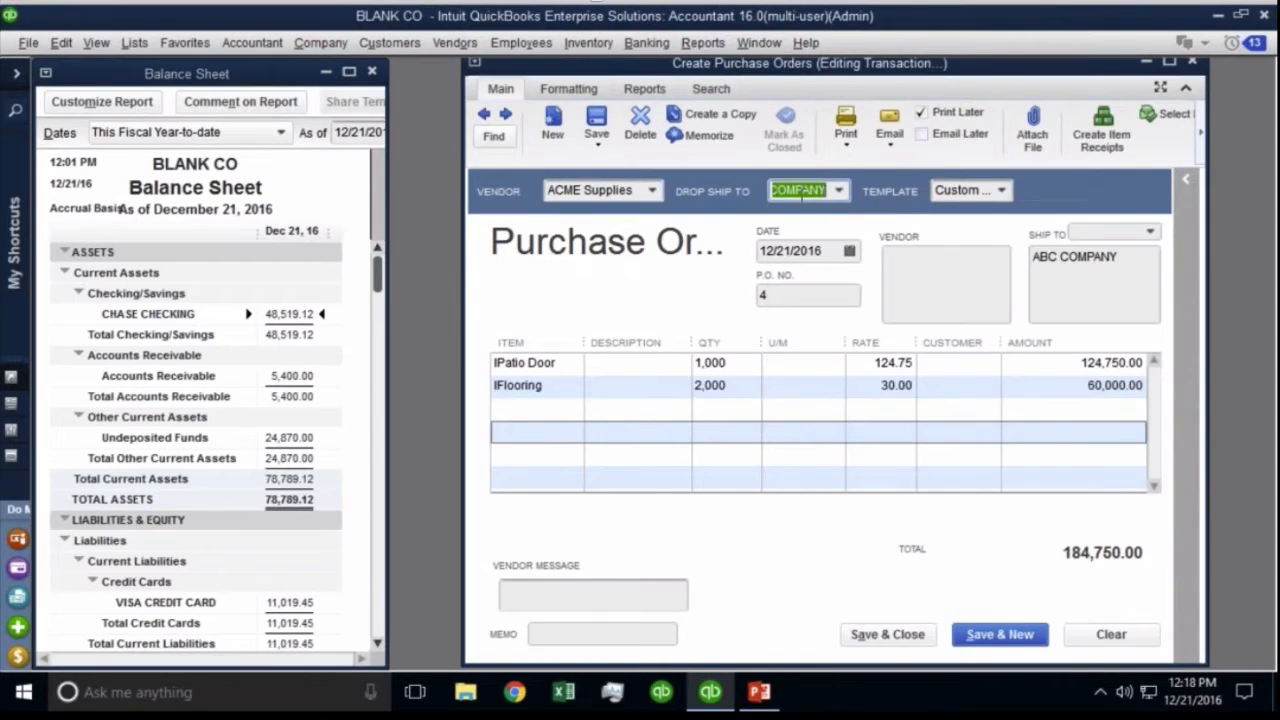
key("BackSpace")
left_click(790, 296)
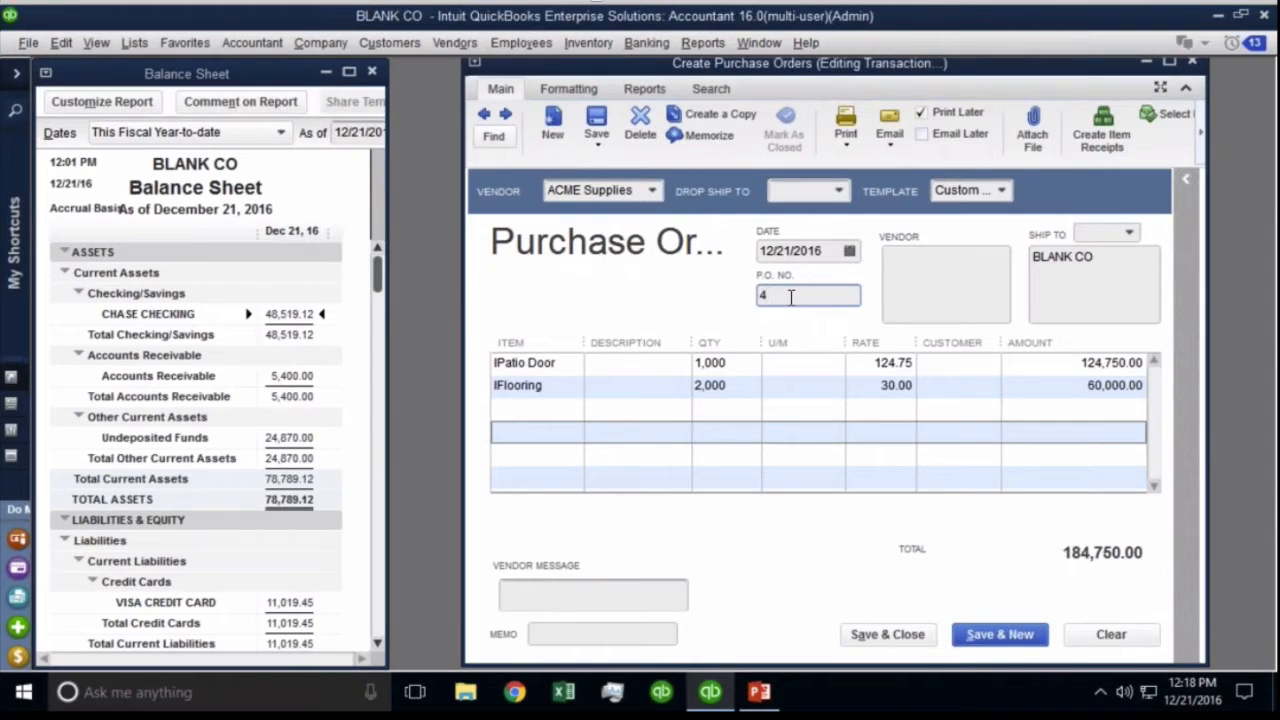
Widen the form, review its print and email options, and save purchase order 4.
left_click_drag(1048, 55, 969, 56)
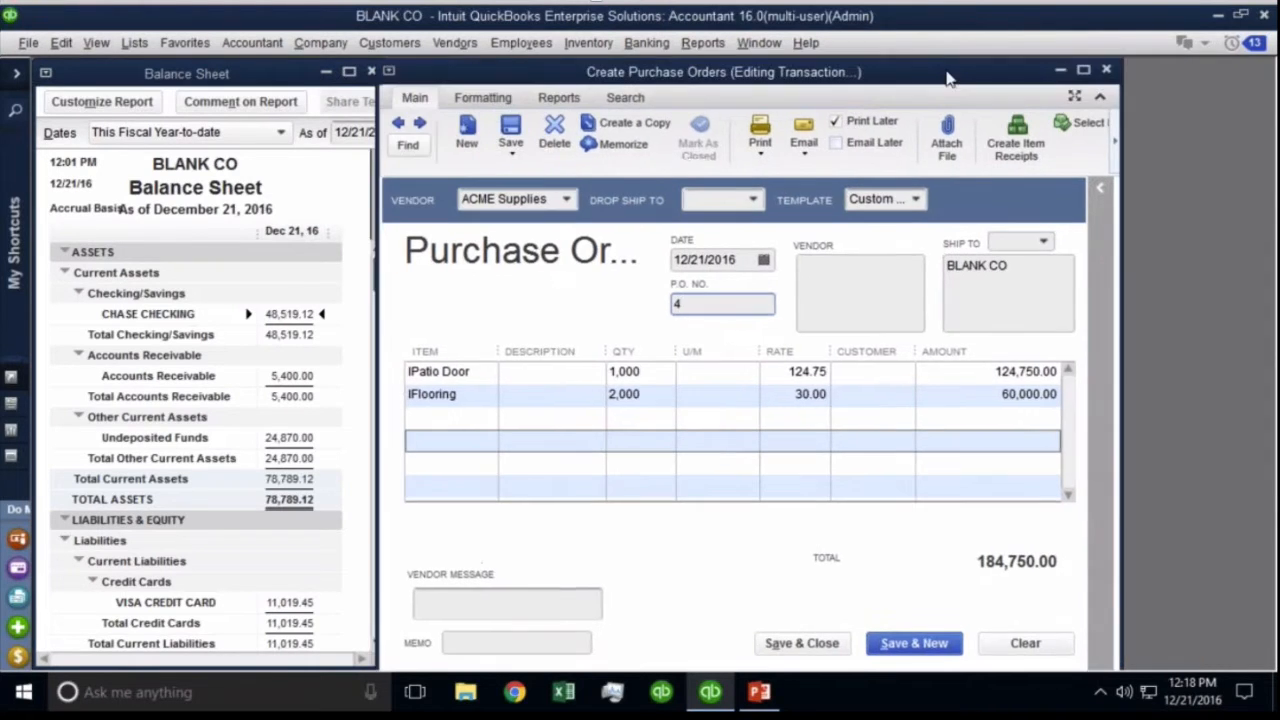
left_click_drag(1129, 240, 1274, 240)
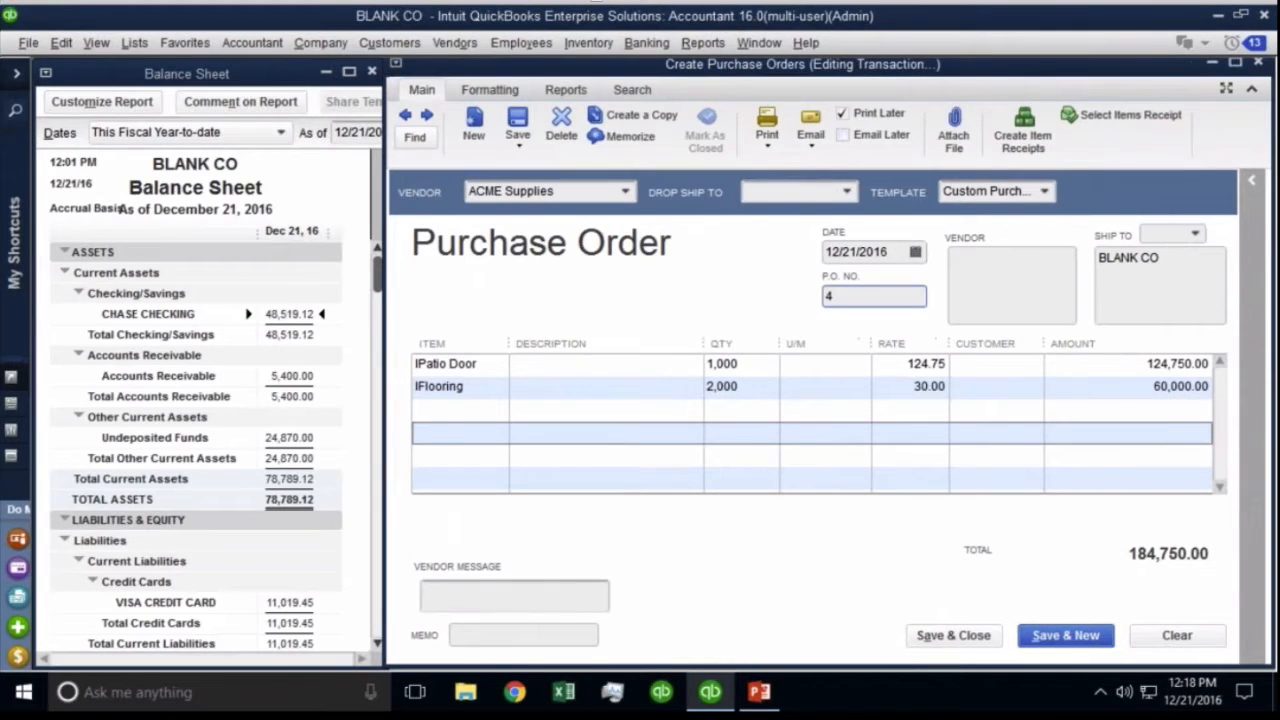
left_click(767, 142)
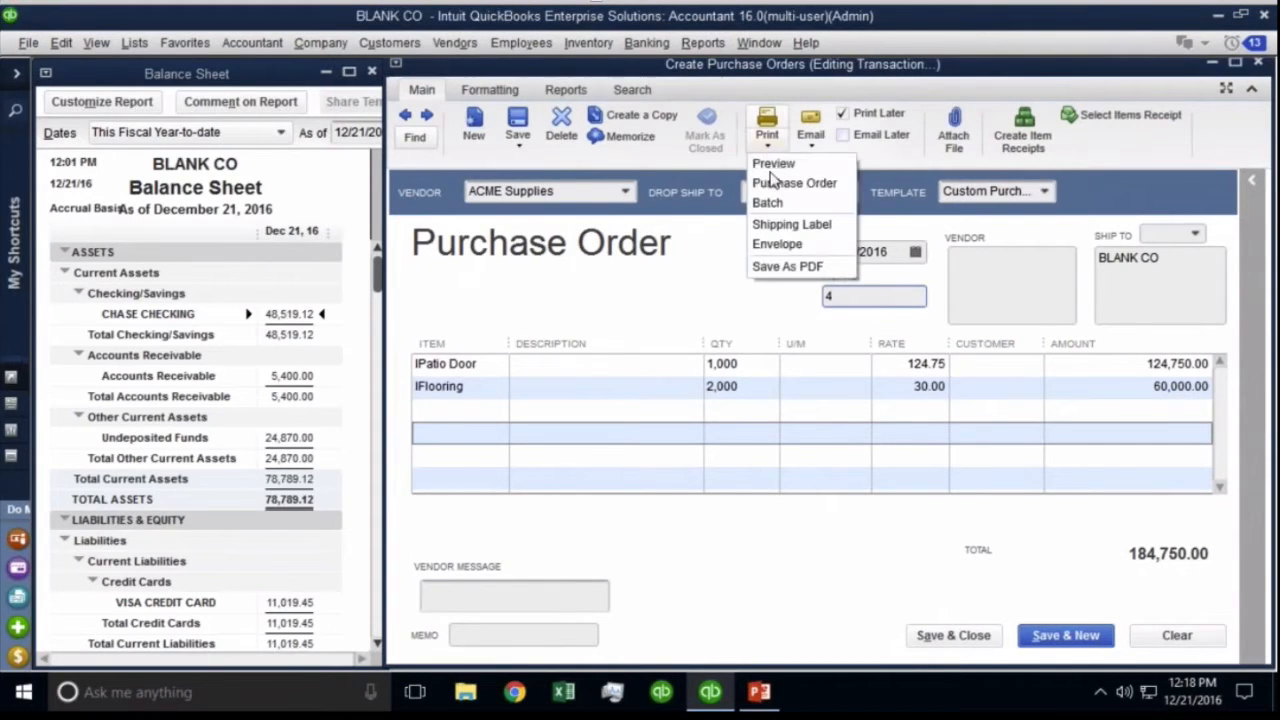
left_click(812, 143)
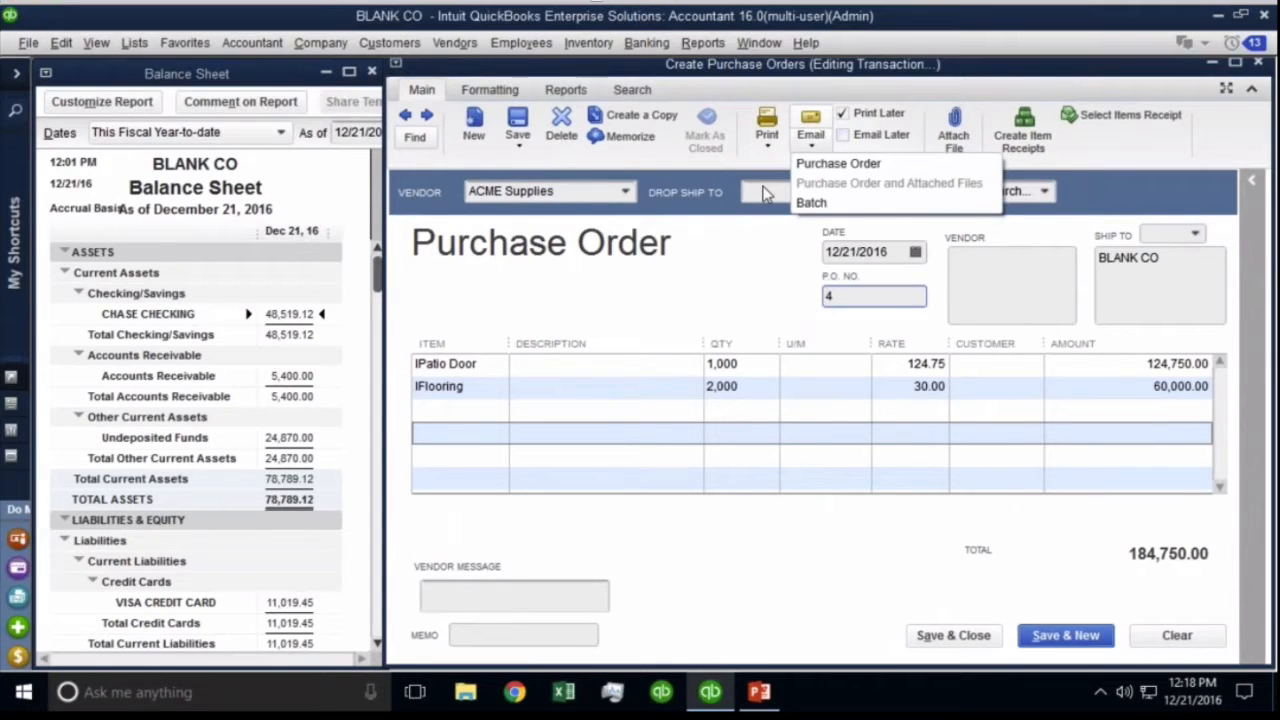
left_click(889, 598)
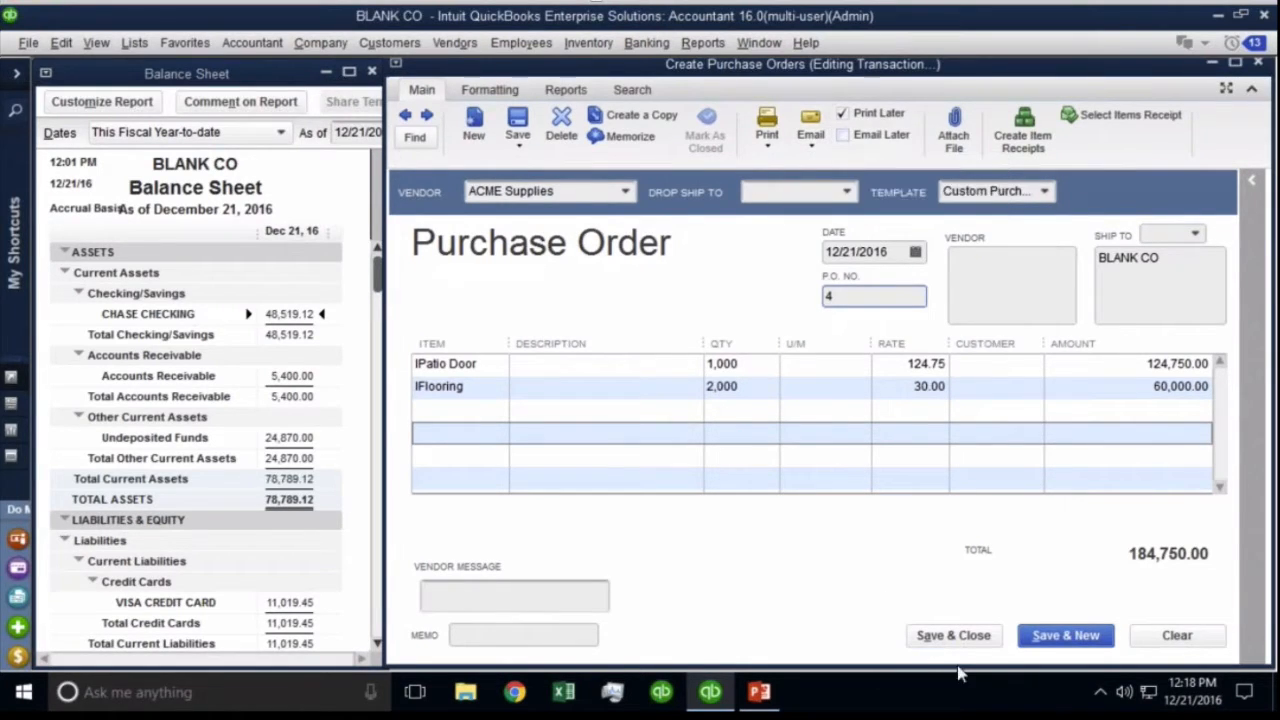
left_click(955, 636)
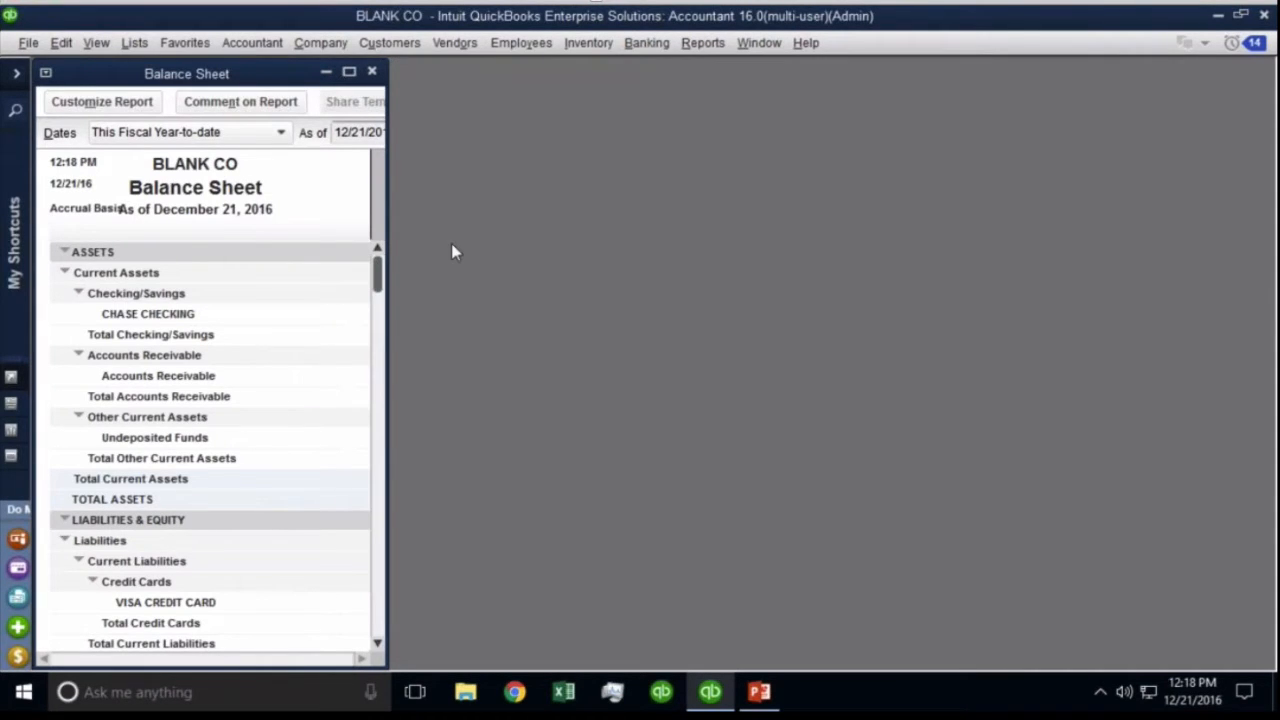
Widen the Balance Sheet and scroll through its asset, liability and equity totals.
left_click_drag(388, 246, 611, 248)
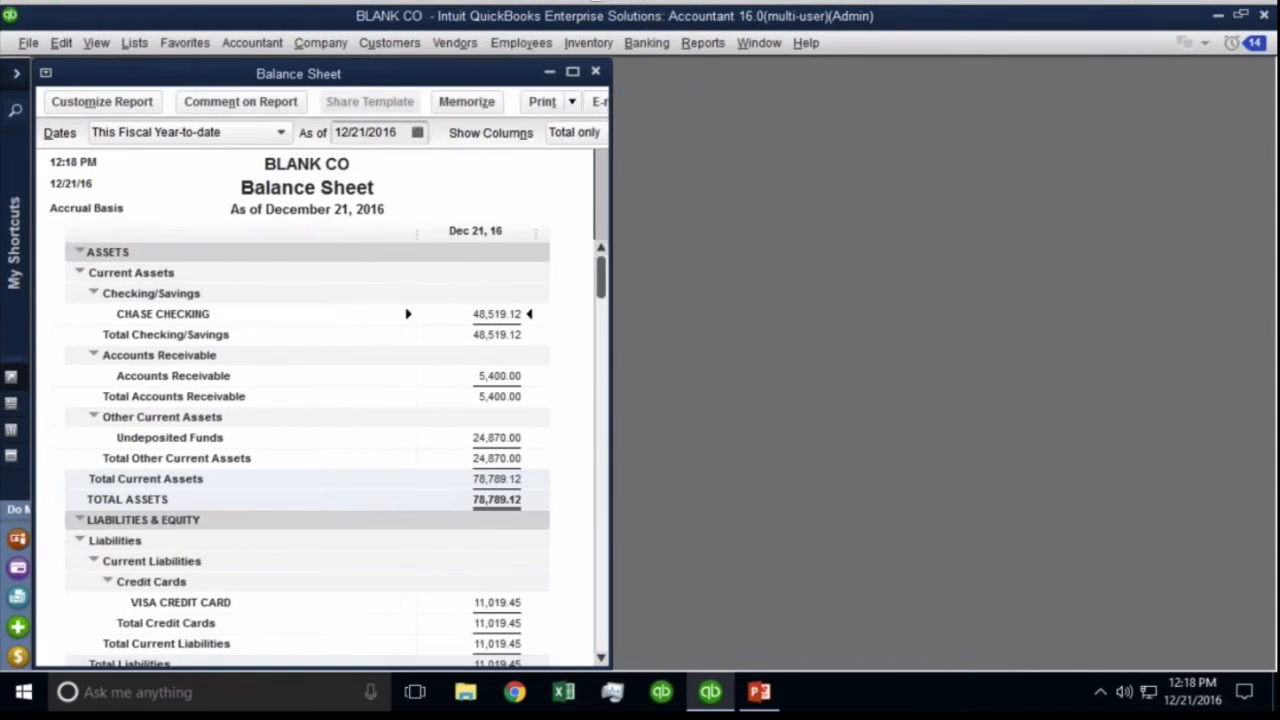
scroll(380, 388, "down", 1)
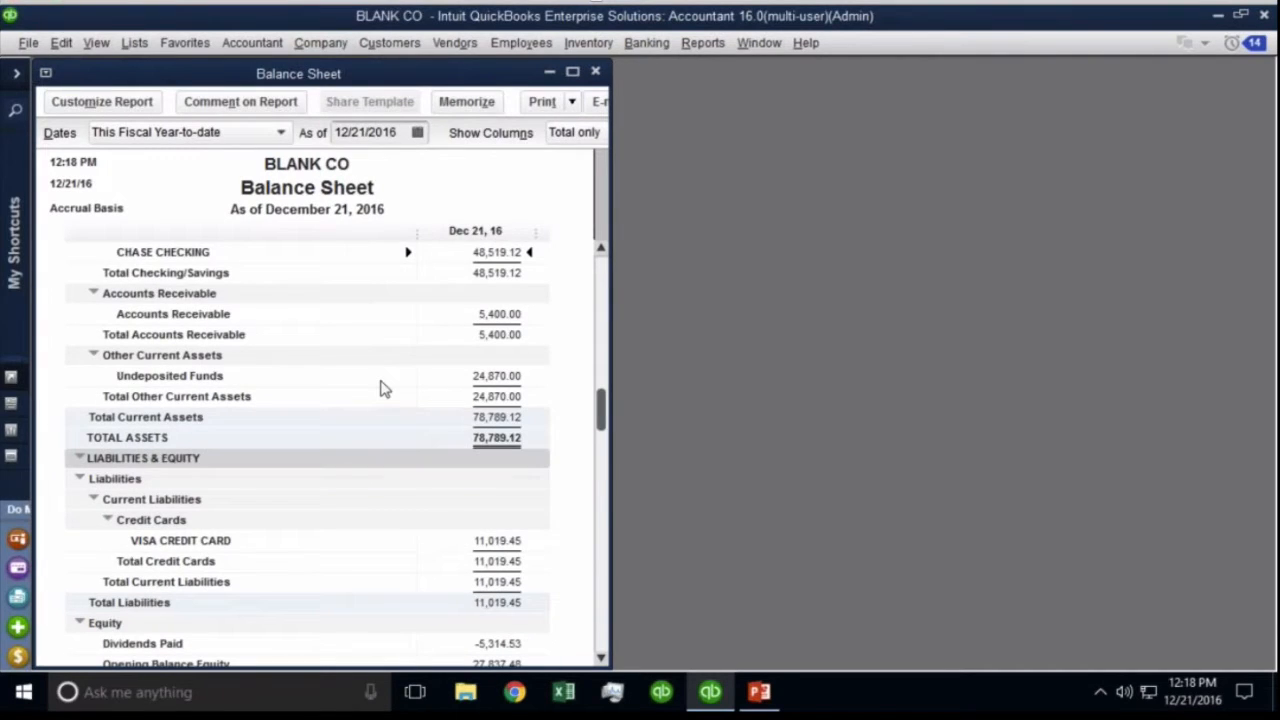
scroll(385, 388, "down", 1)
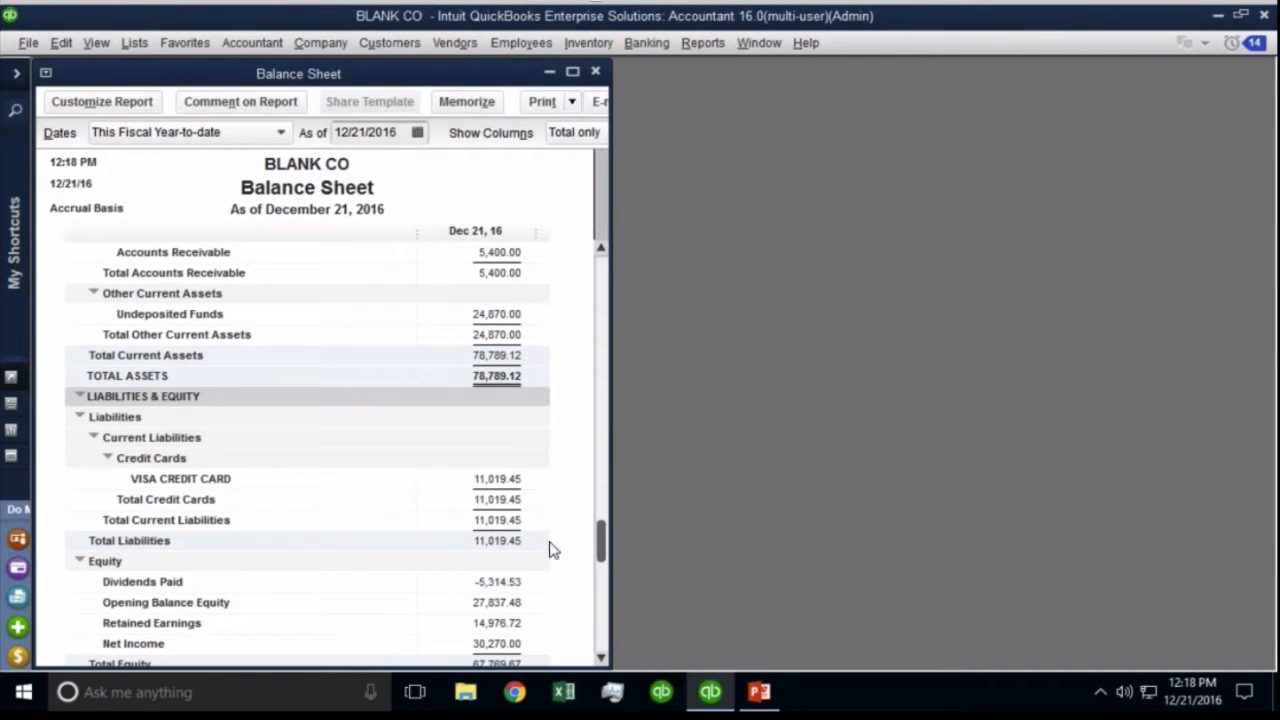
scroll(546, 529, "up", 2)
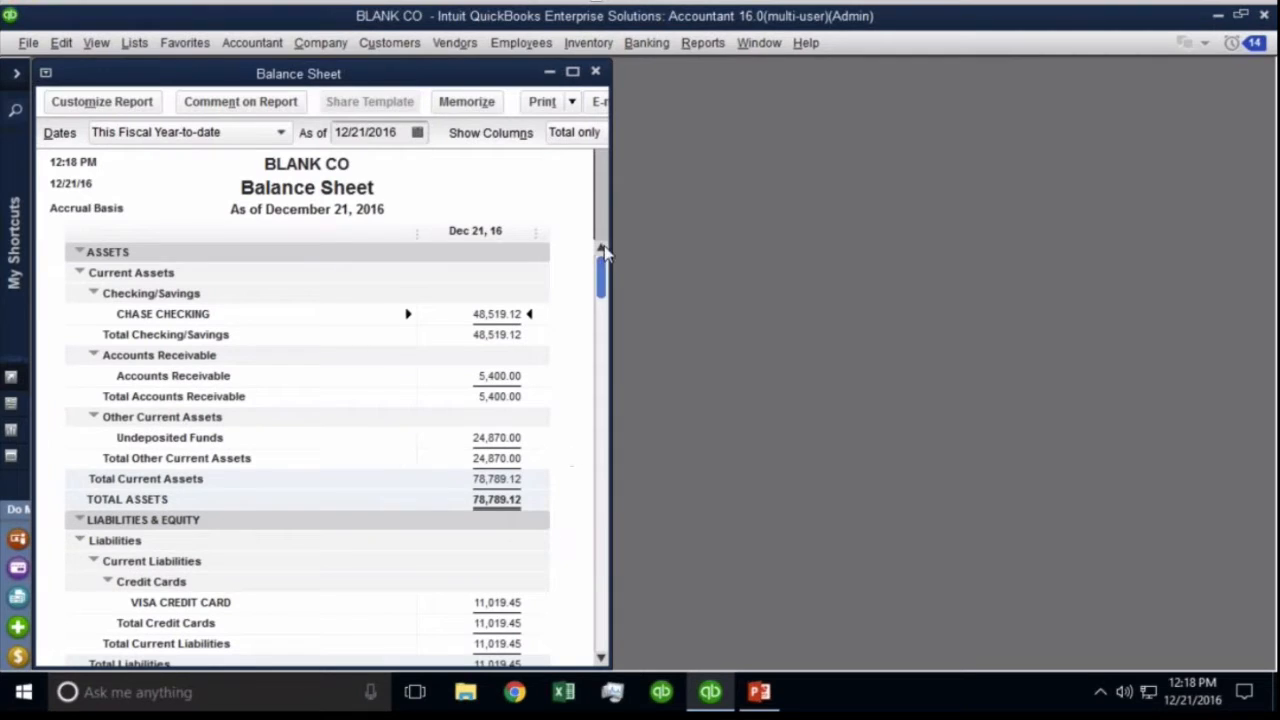
left_click_drag(611, 240, 564, 240)
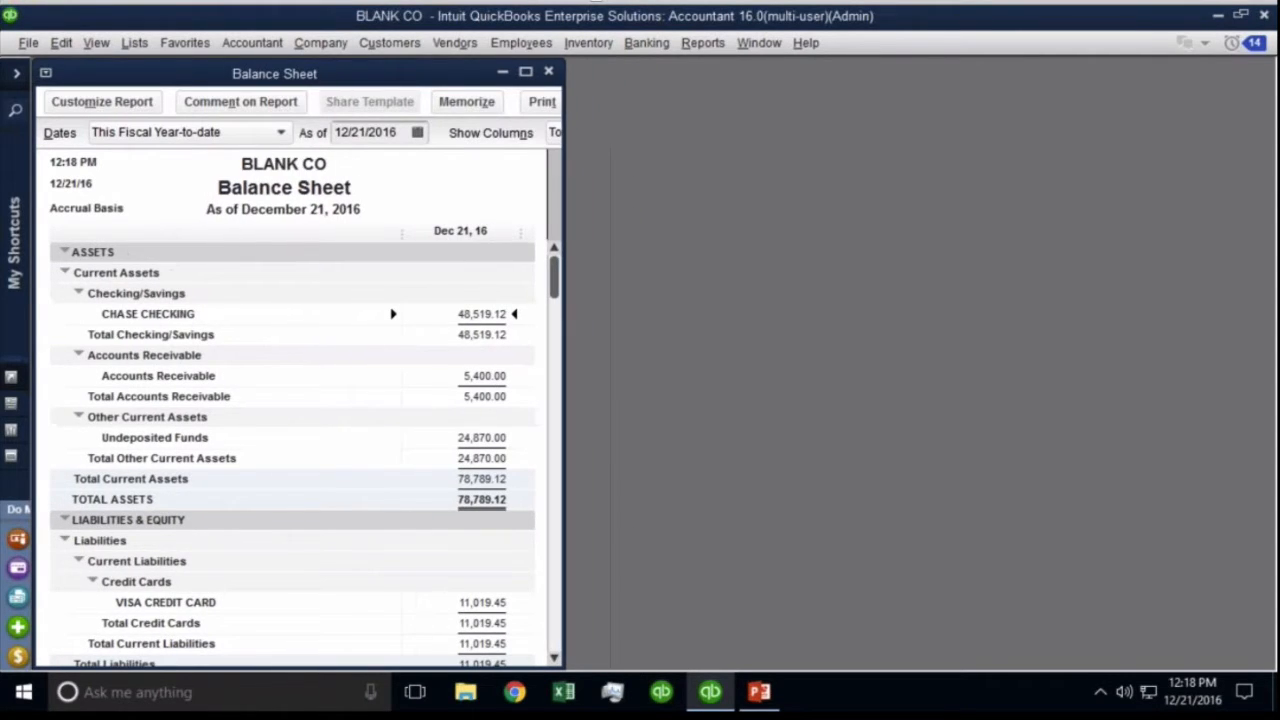
Reopen the Home page from the Company menu.
left_click(455, 43)
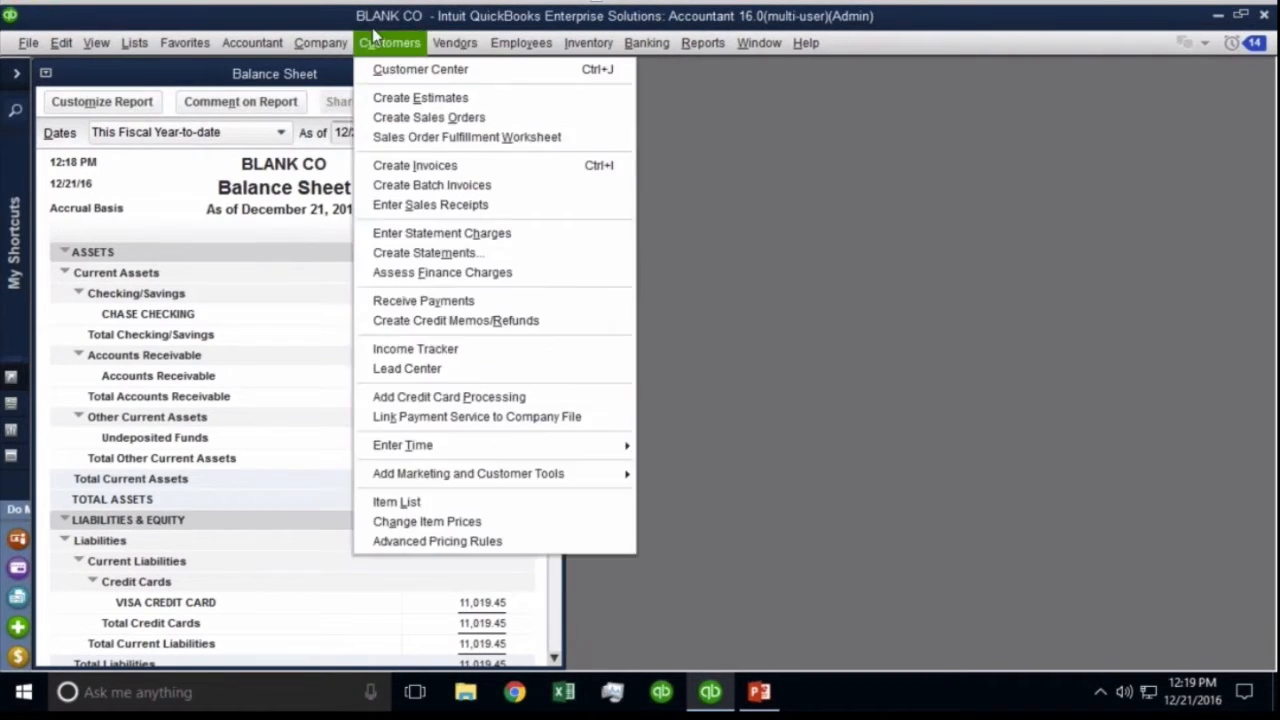
mouse_move(320, 43)
left_click(325, 72)
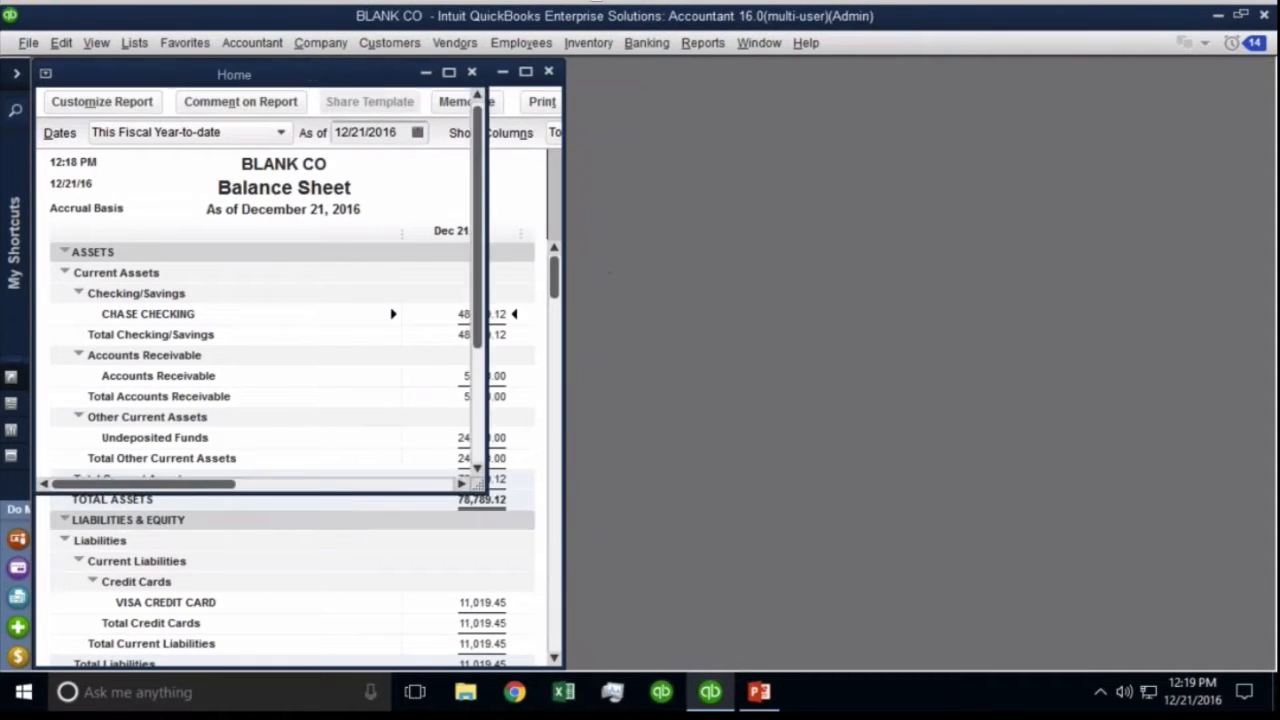
Maximize the Home page and choose Receive Inventory without Bill from the Receive Inventory options.
left_click(449, 73)
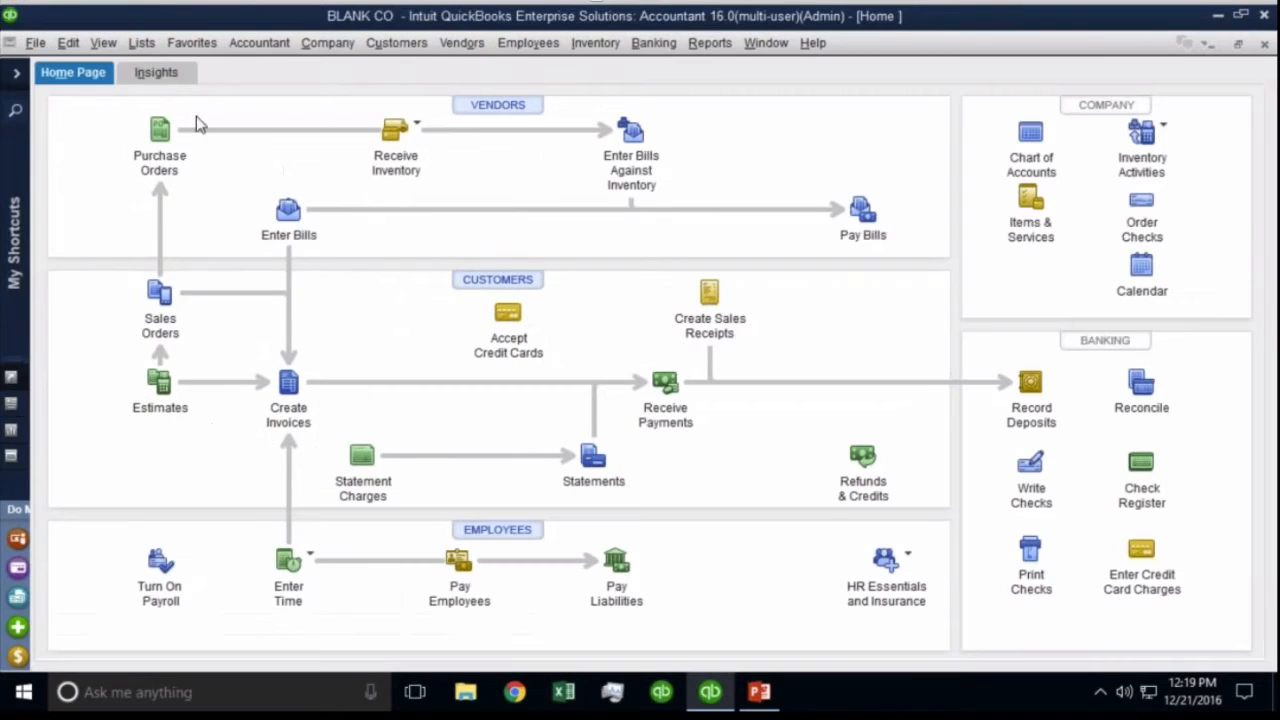
left_click(155, 133)
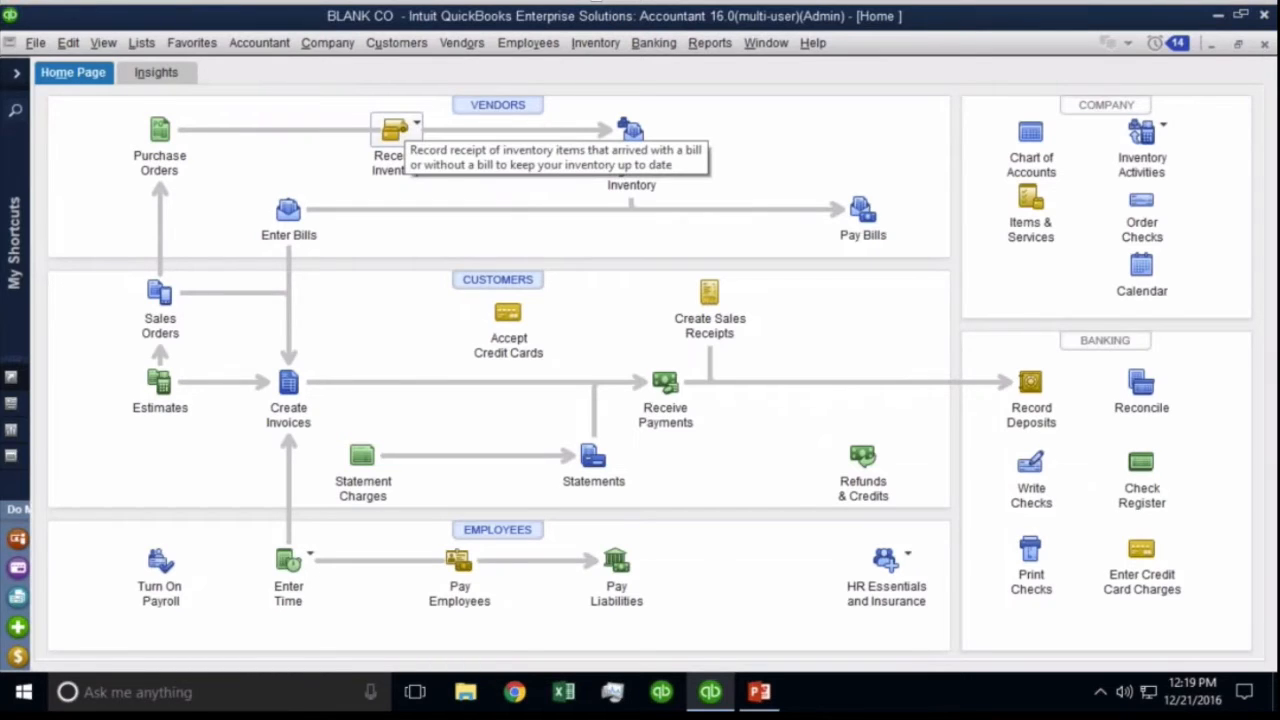
left_click(395, 130)
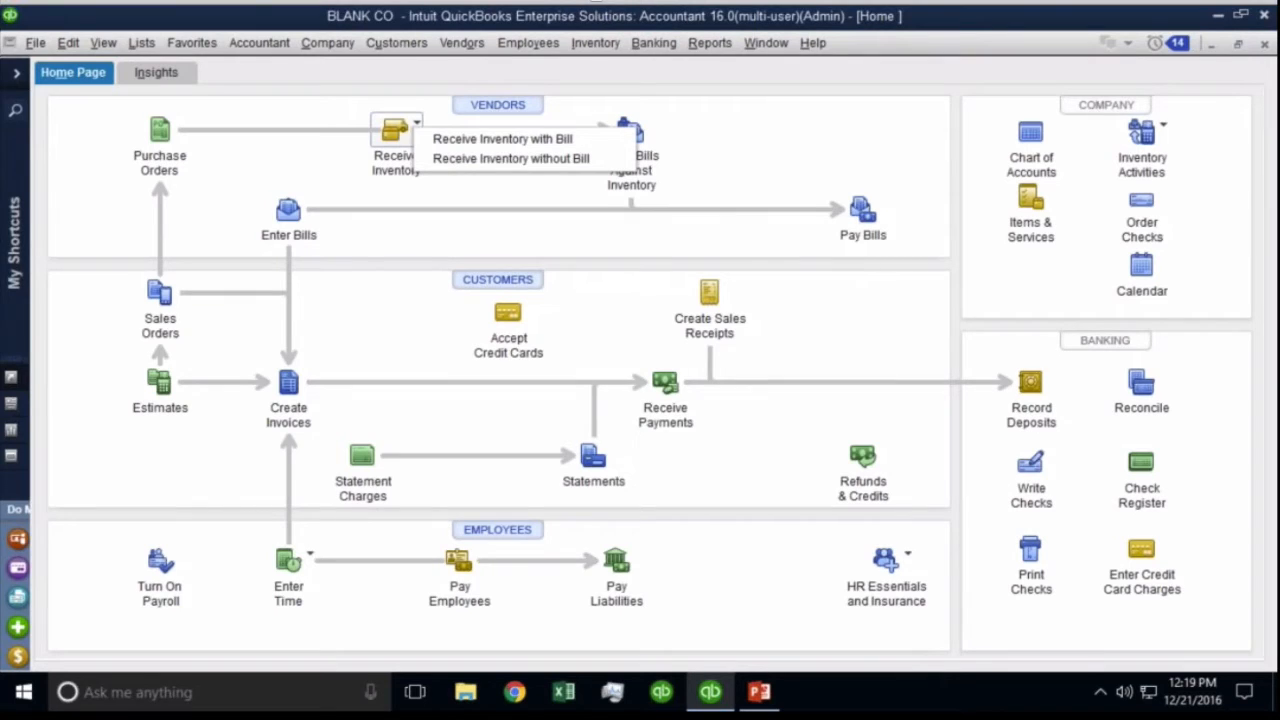
left_click(486, 158)
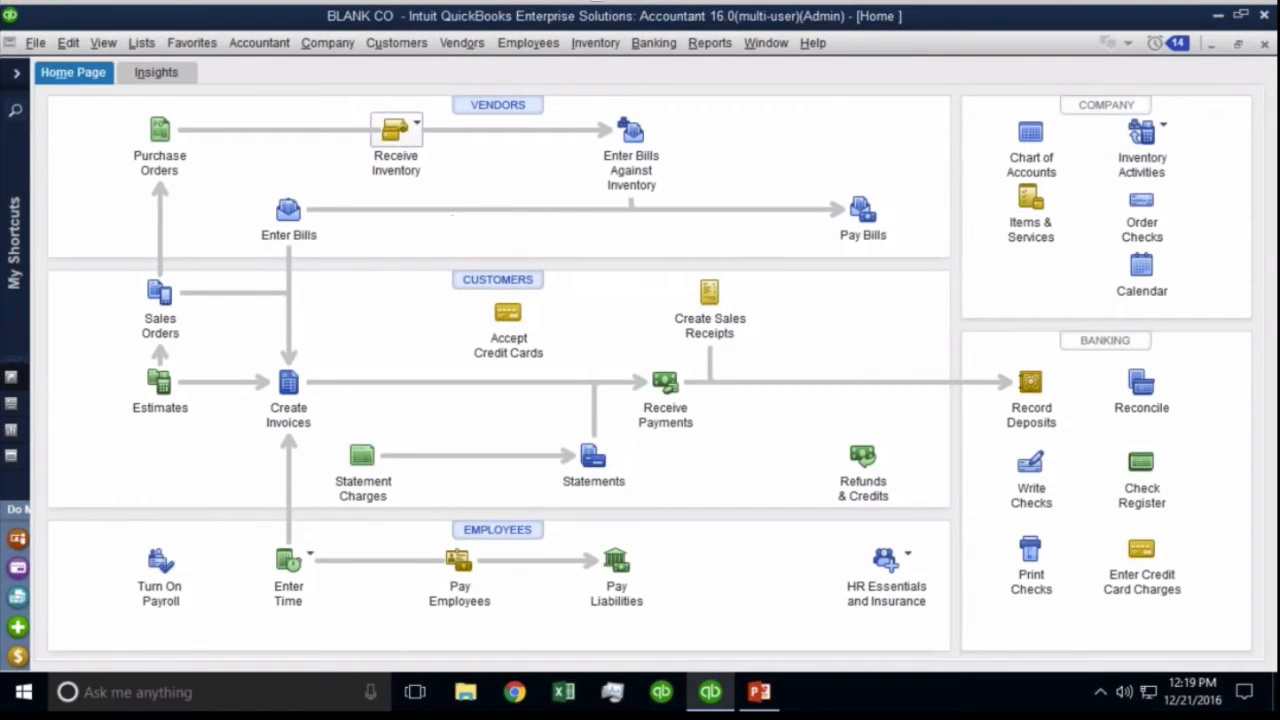
left_click(395, 130)
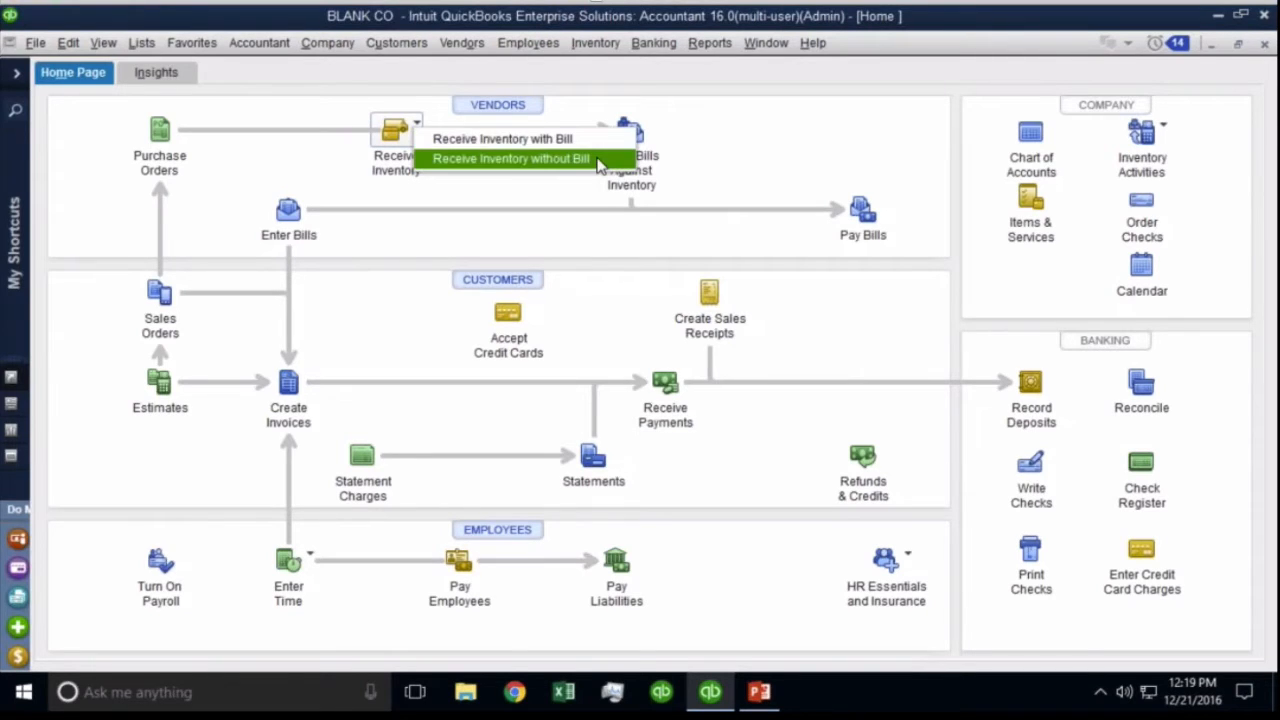
left_click(826, 157)
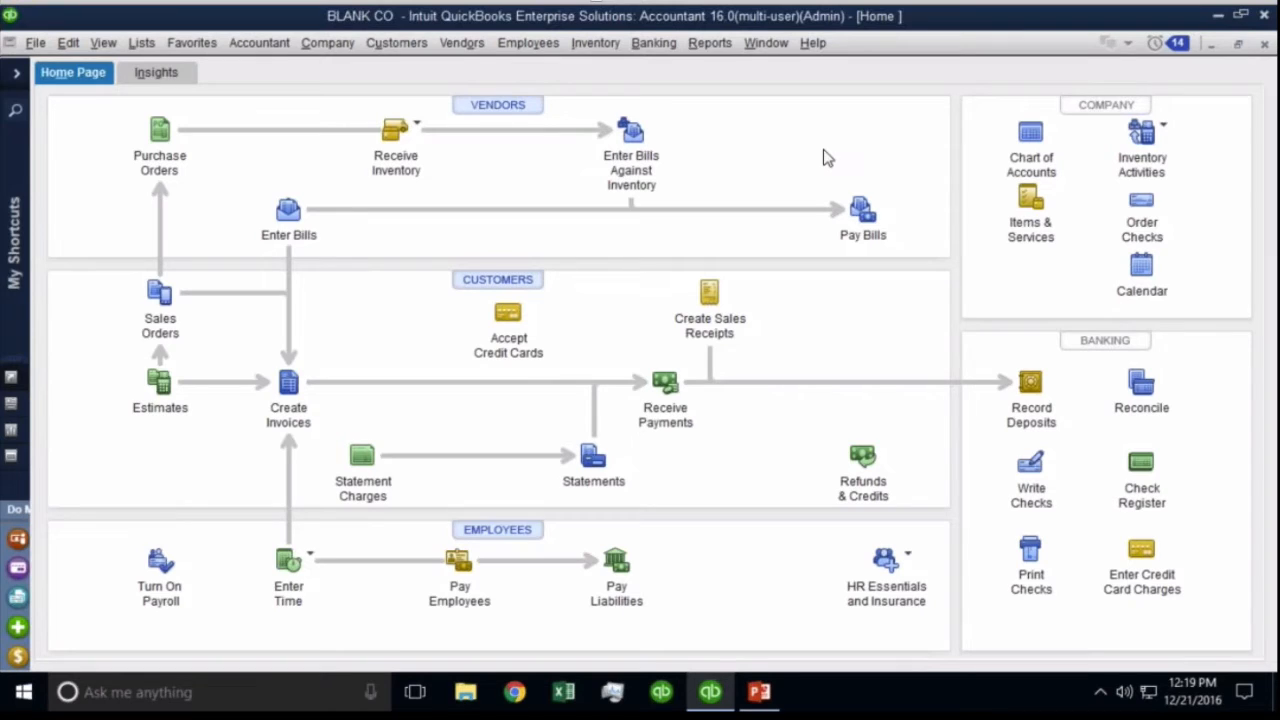
left_click(395, 130)
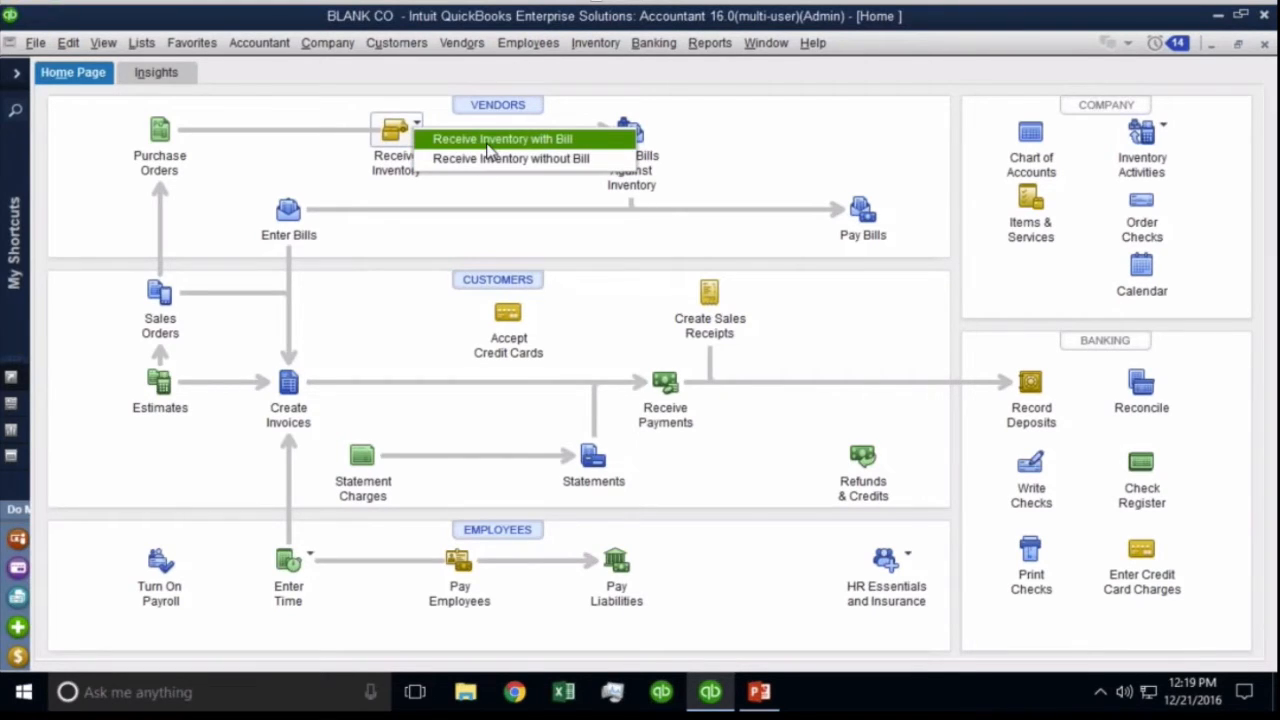
left_click(829, 145)
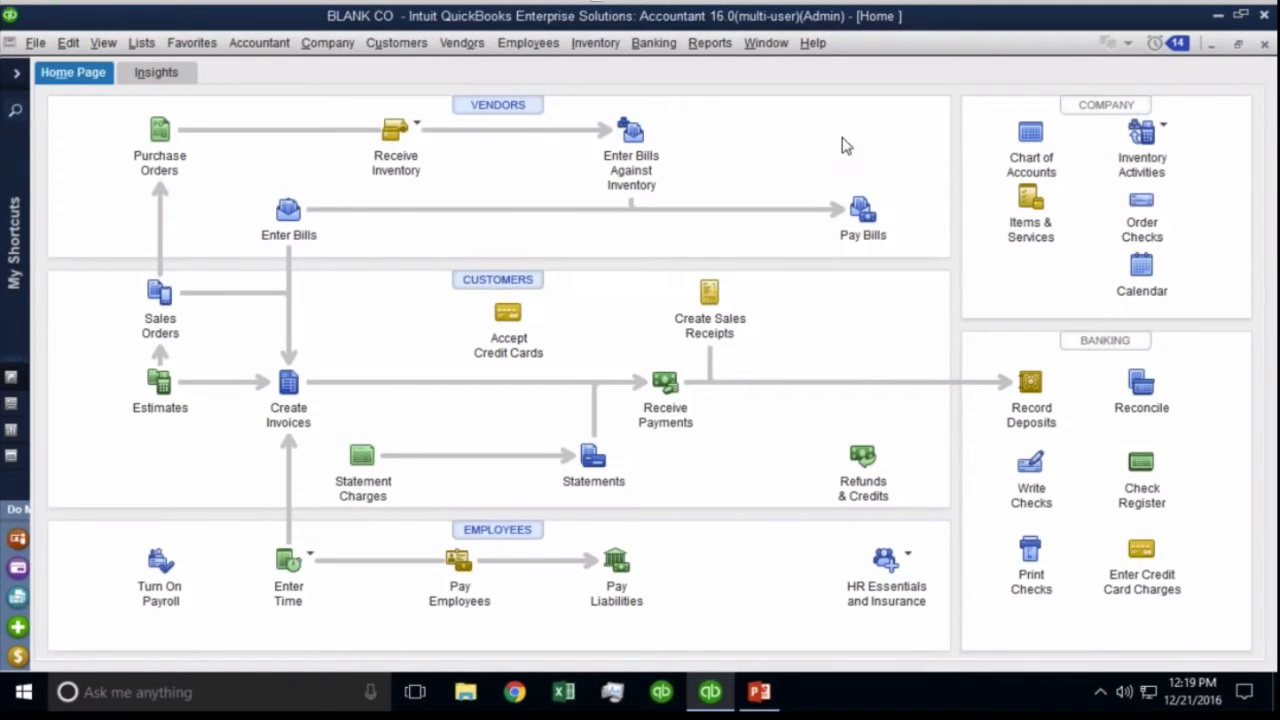
left_click(416, 125)
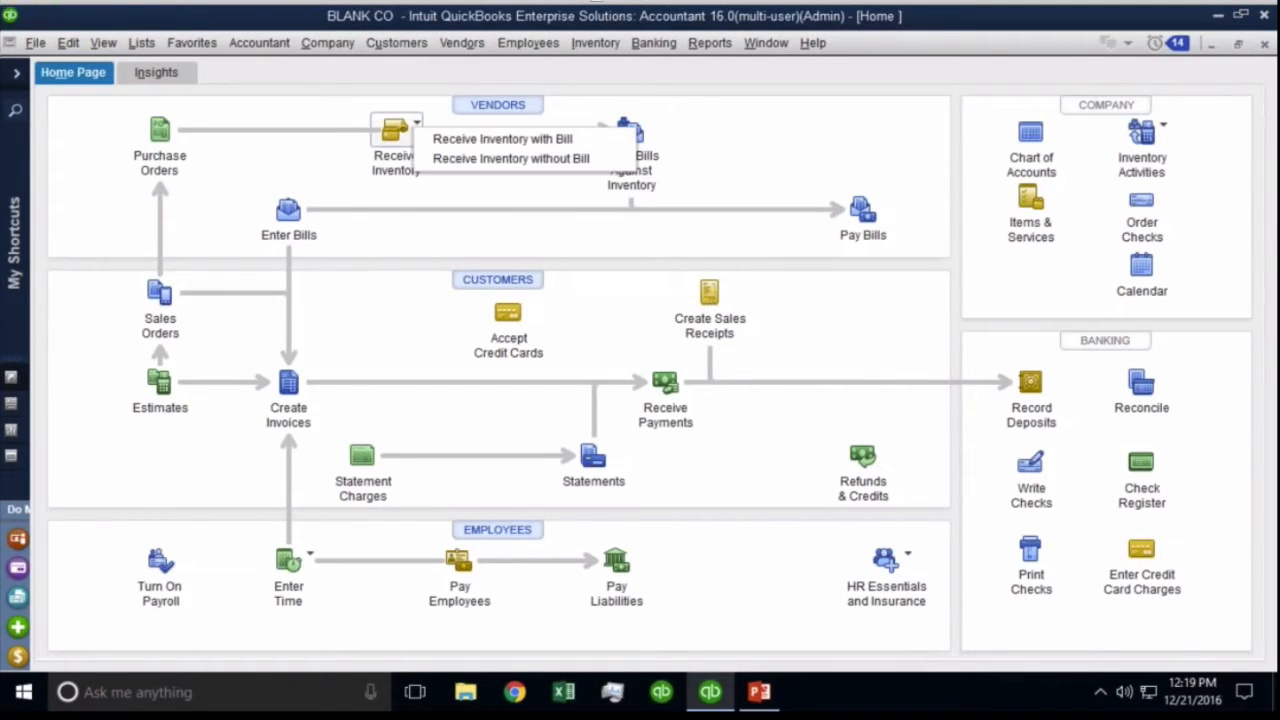
left_click(531, 160)
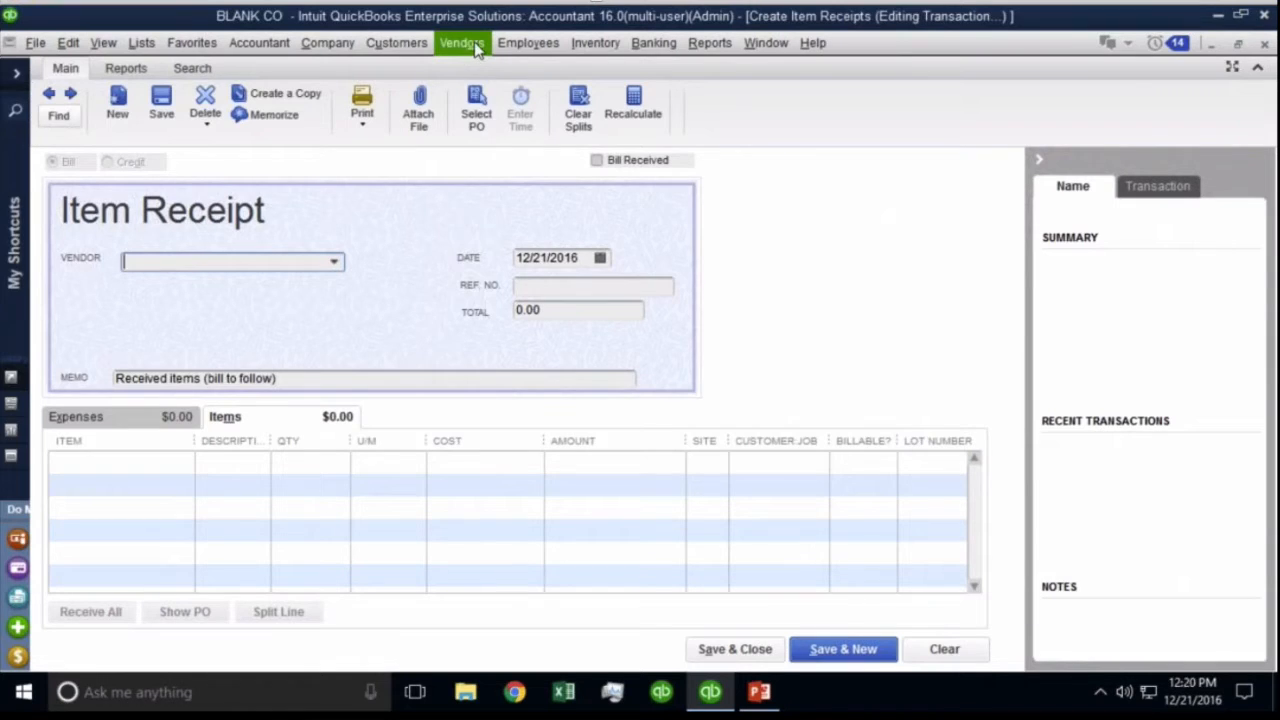
Choose ACME Supplies as the item receipt's vendor.
left_click(466, 48)
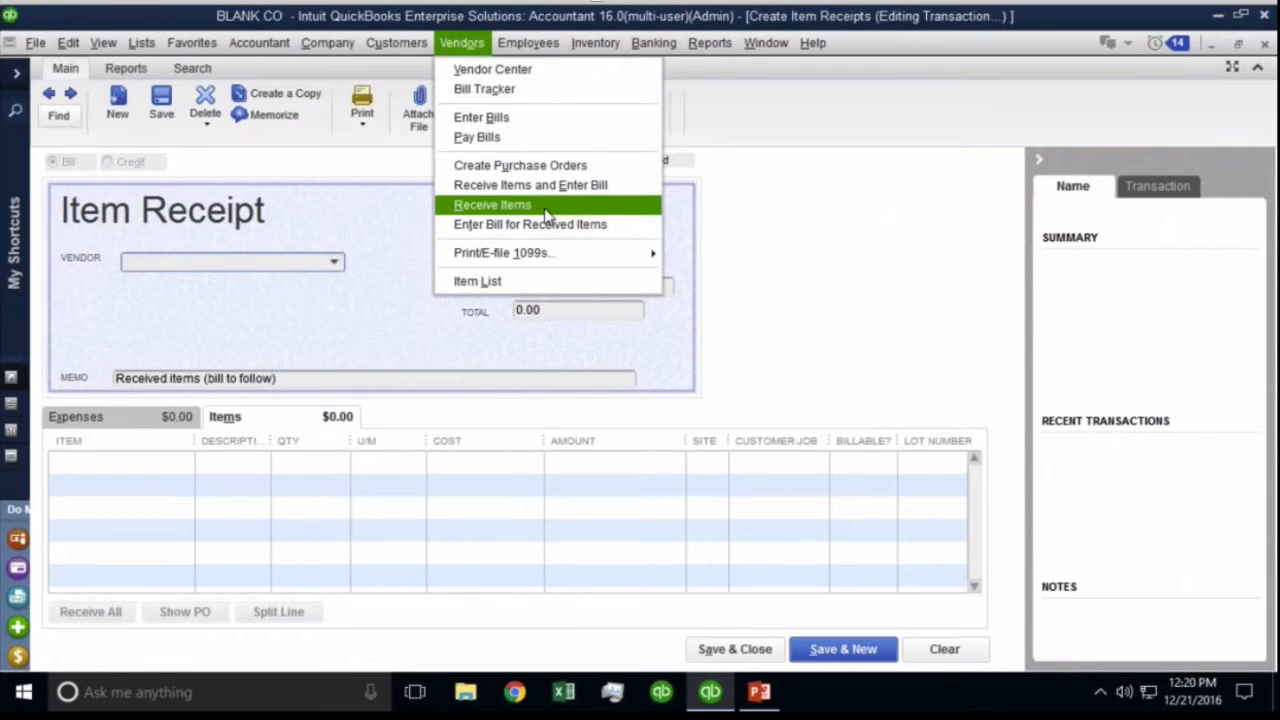
left_click(390, 295)
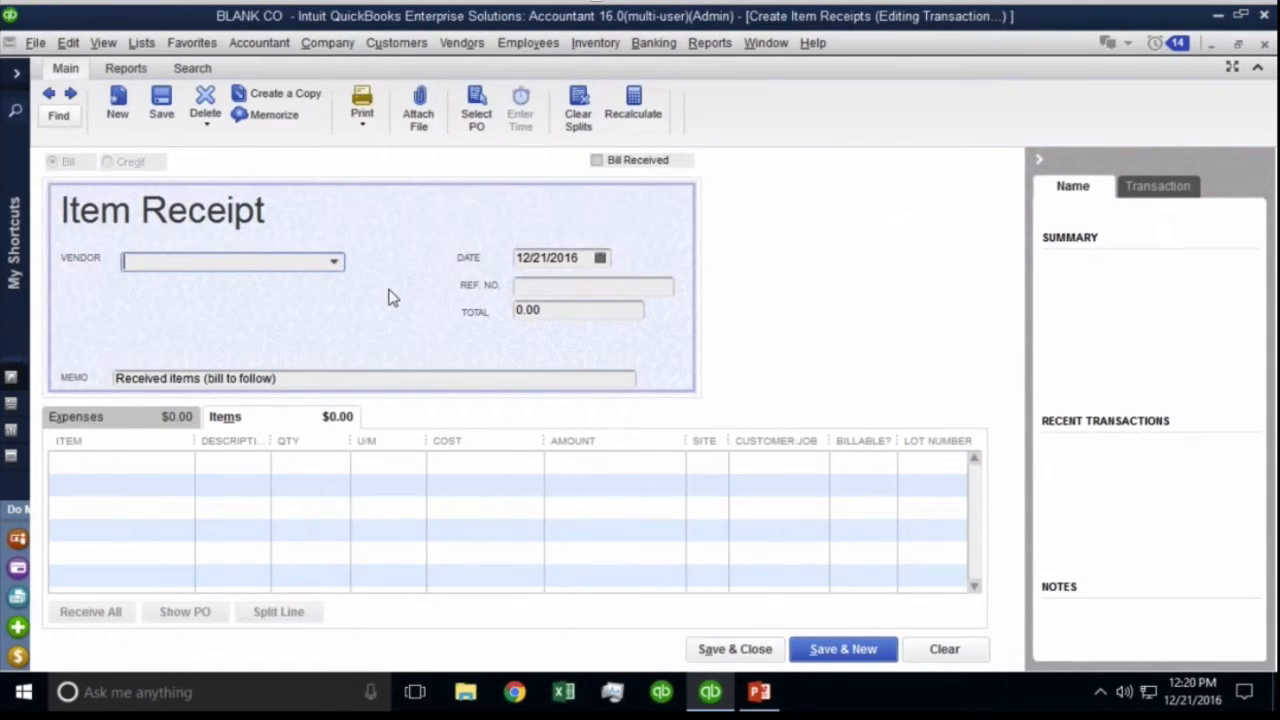
left_click(334, 261)
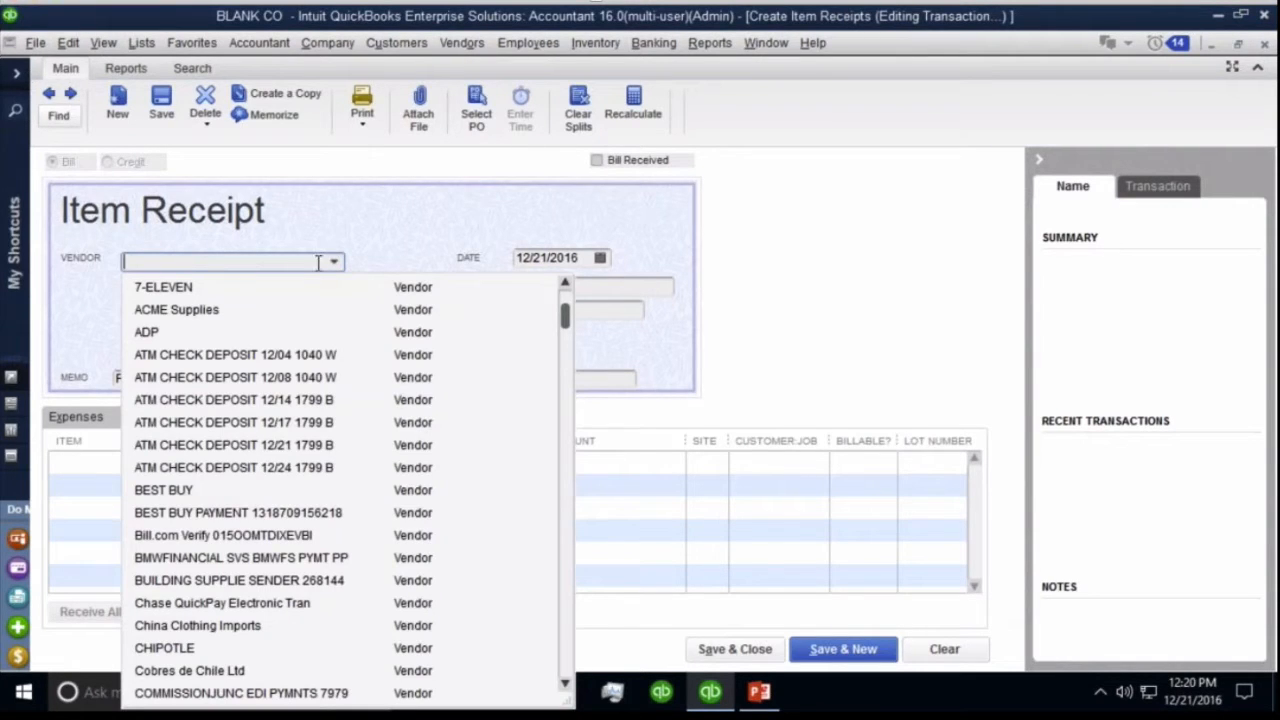
left_click(200, 313)
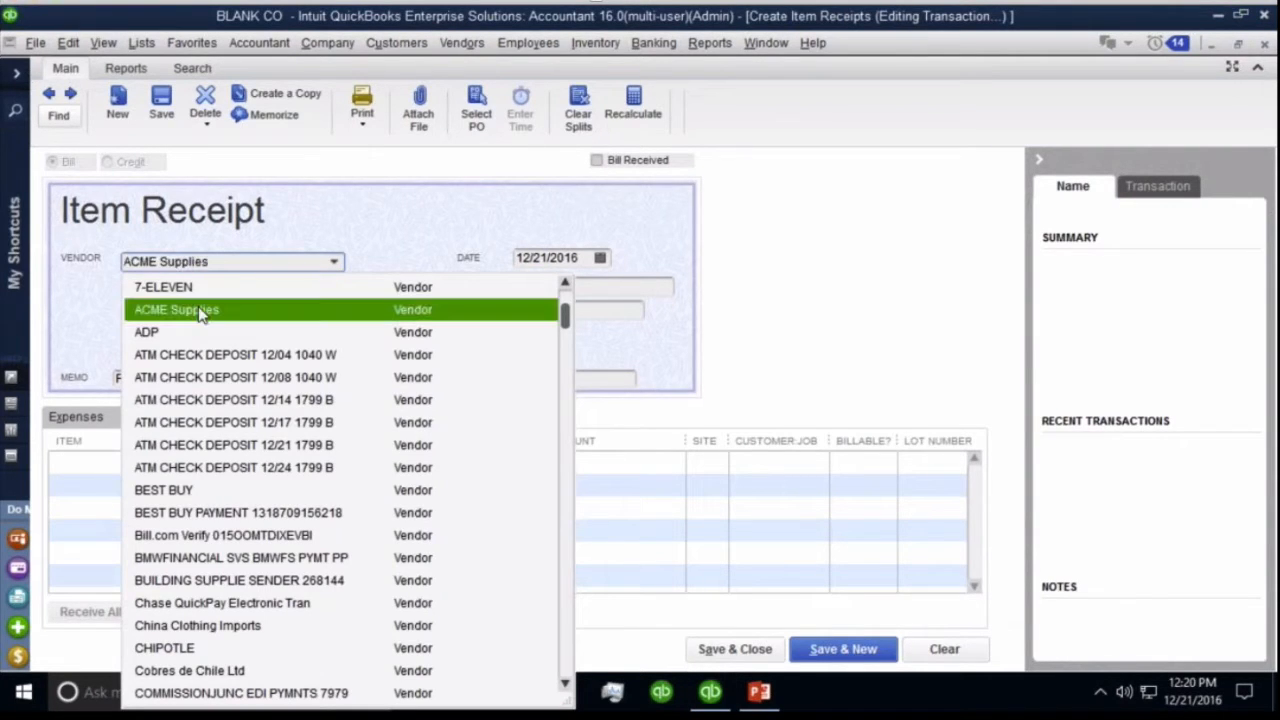
left_click(200, 312)
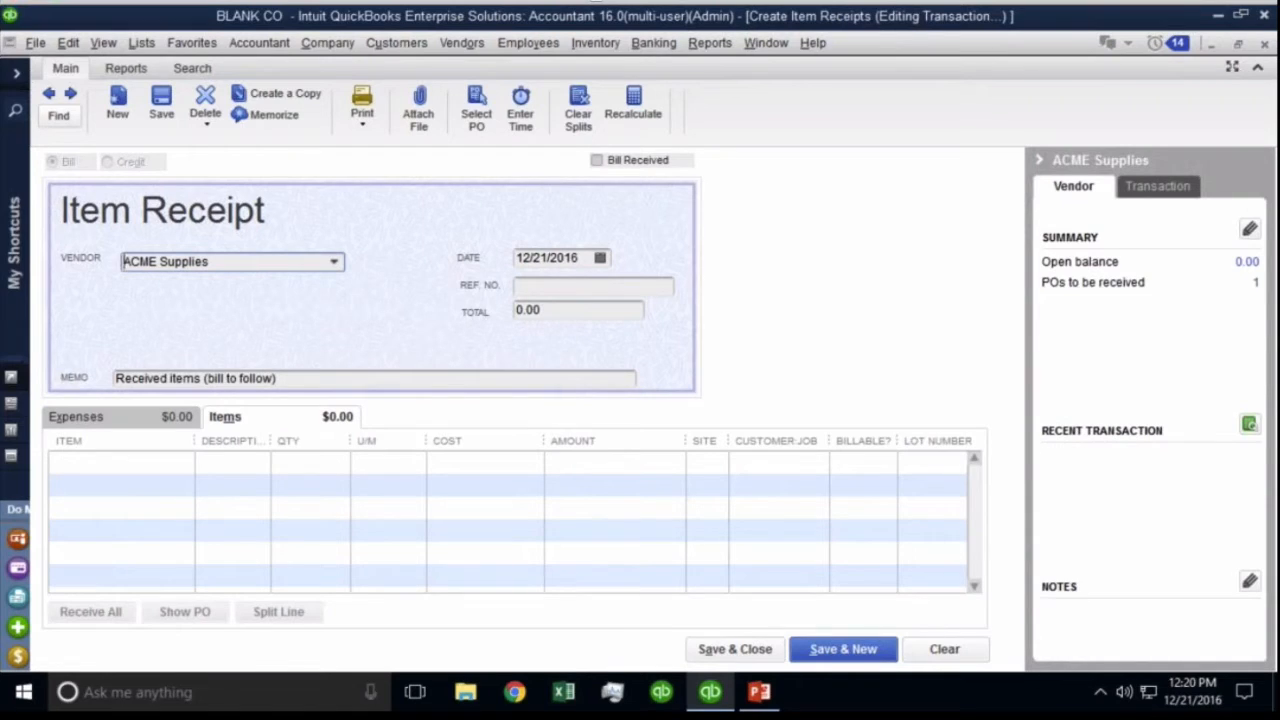
left_click_drag(243, 264, 81, 264)
left_click(558, 284)
left_click(553, 310)
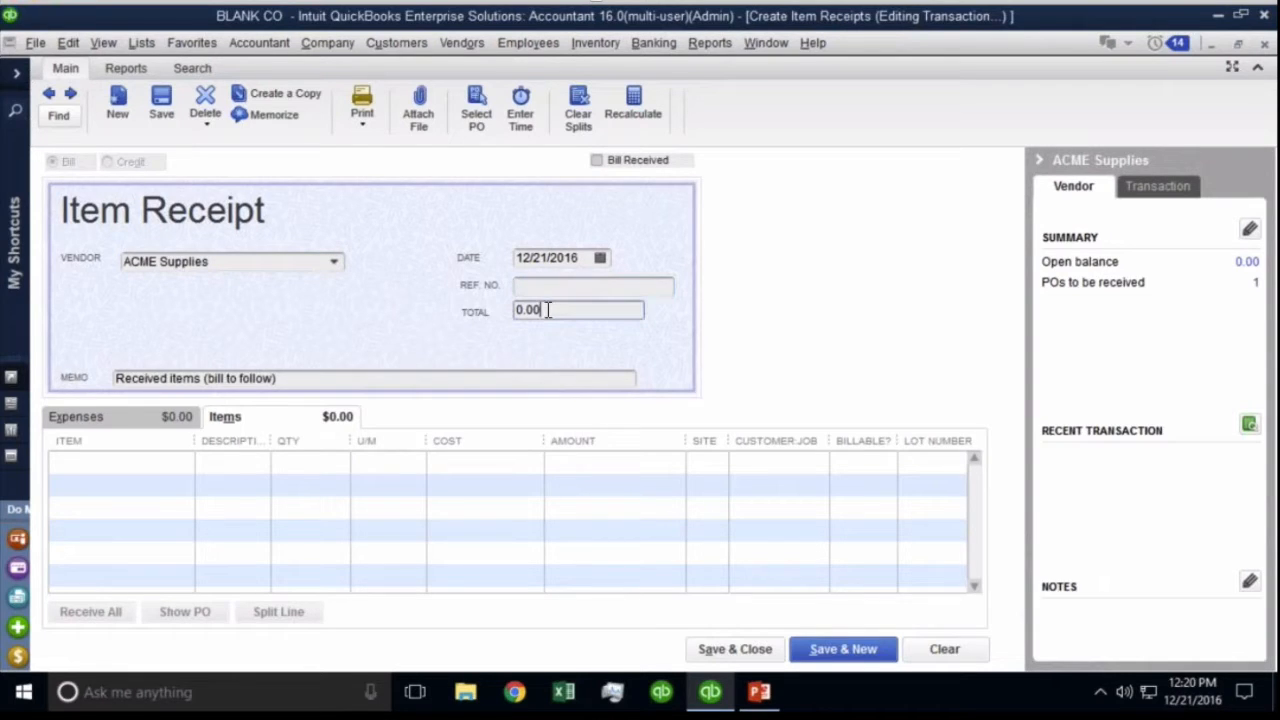
left_click(155, 458)
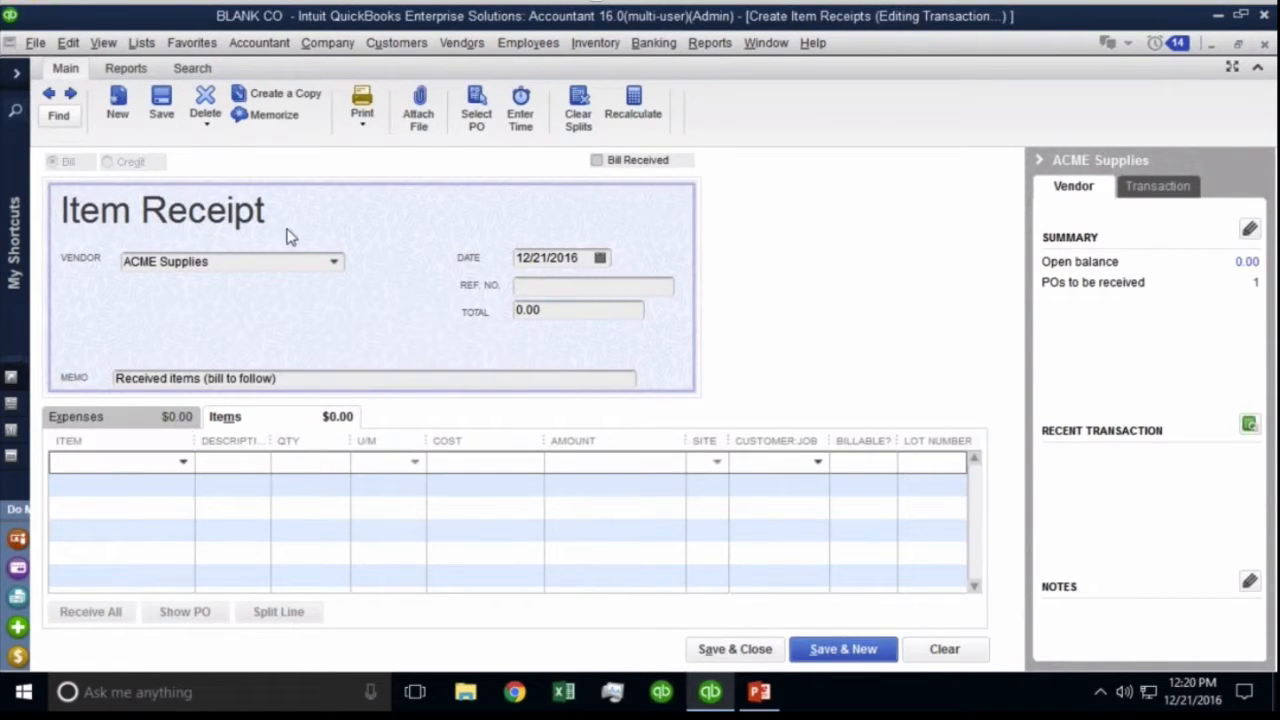
Review ACME Supplies' open purchase orders and cancel without receiving any.
left_click(477, 112)
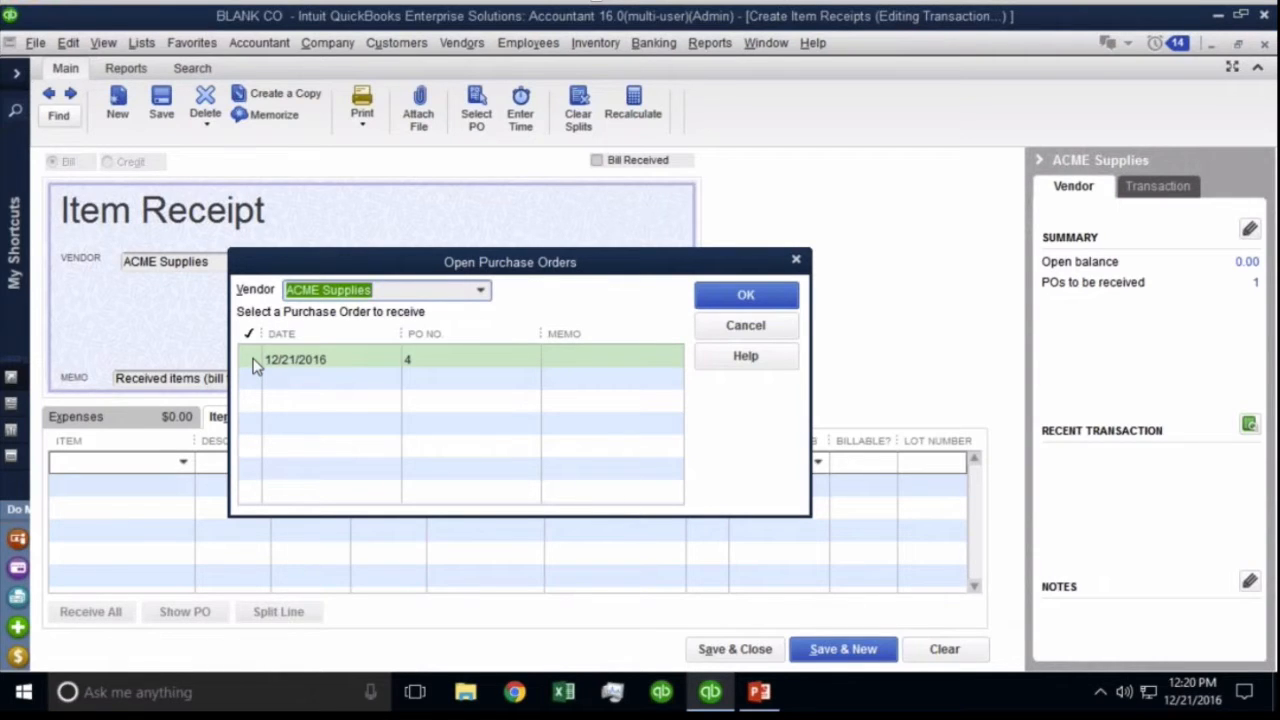
left_click(748, 326)
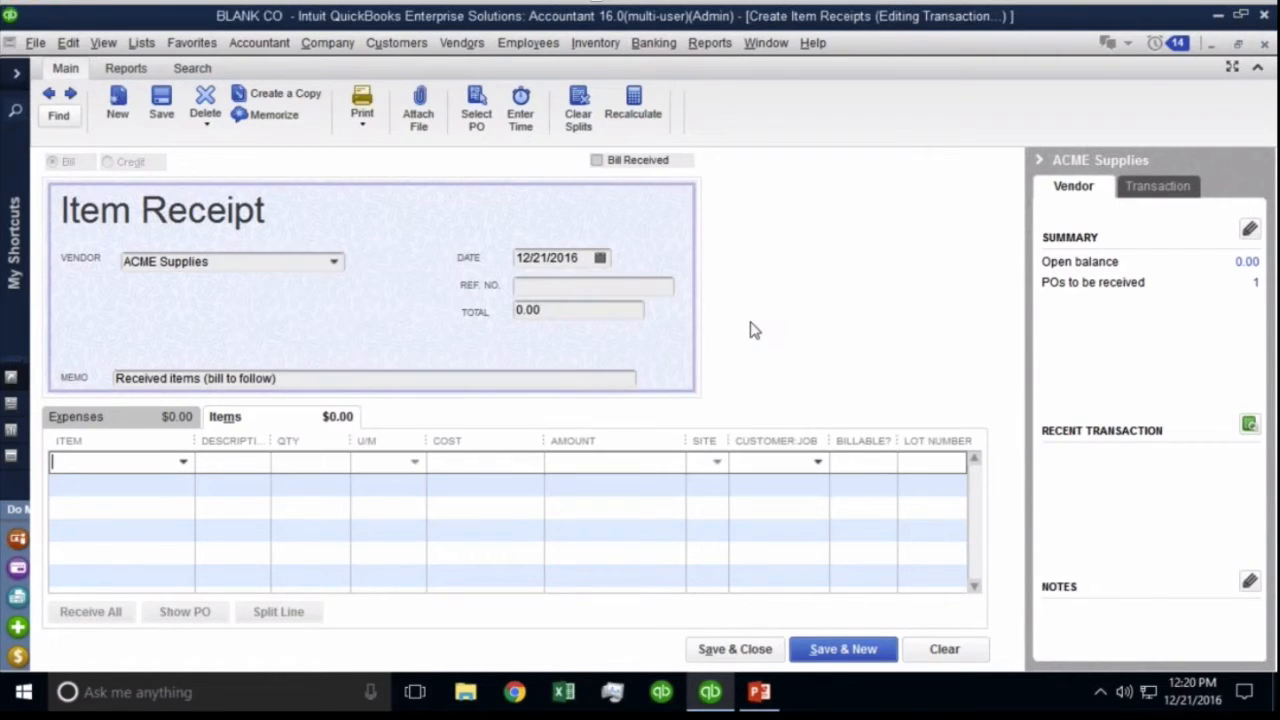
left_click(459, 43)
Start a new purchase order to ACME Supplies dated 12/20/2016.
left_click(509, 163)
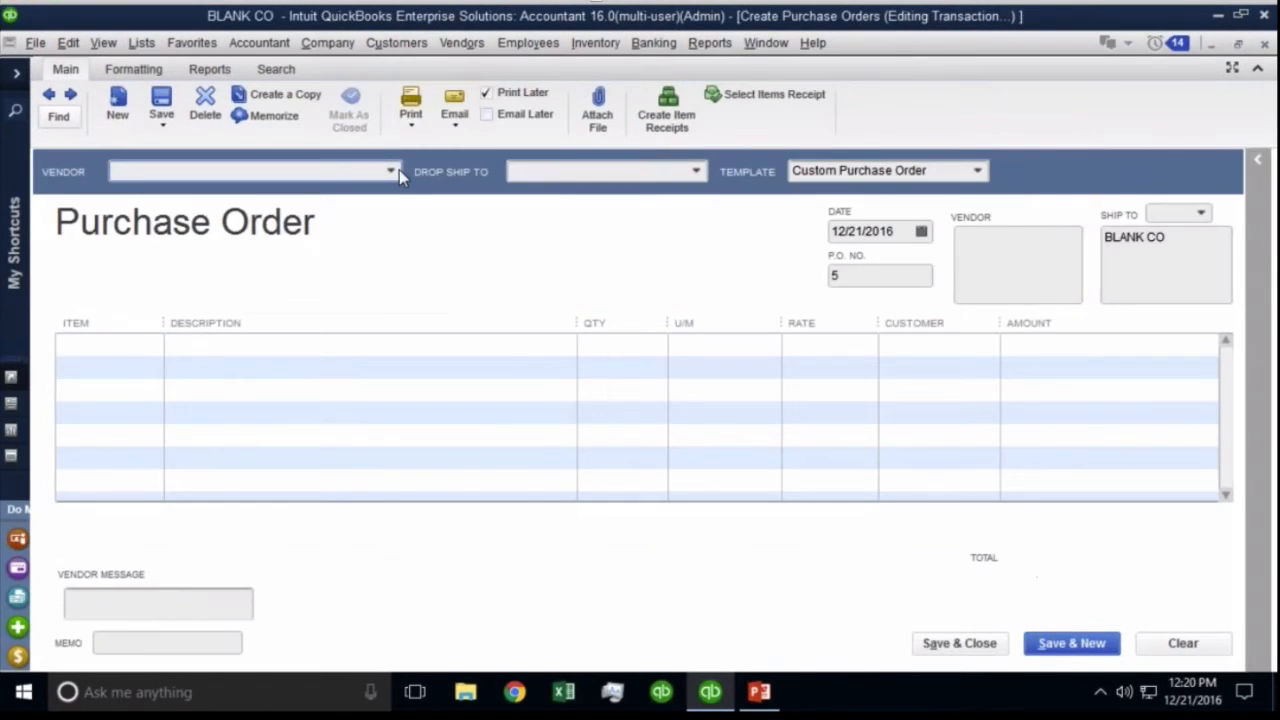
left_click(392, 171)
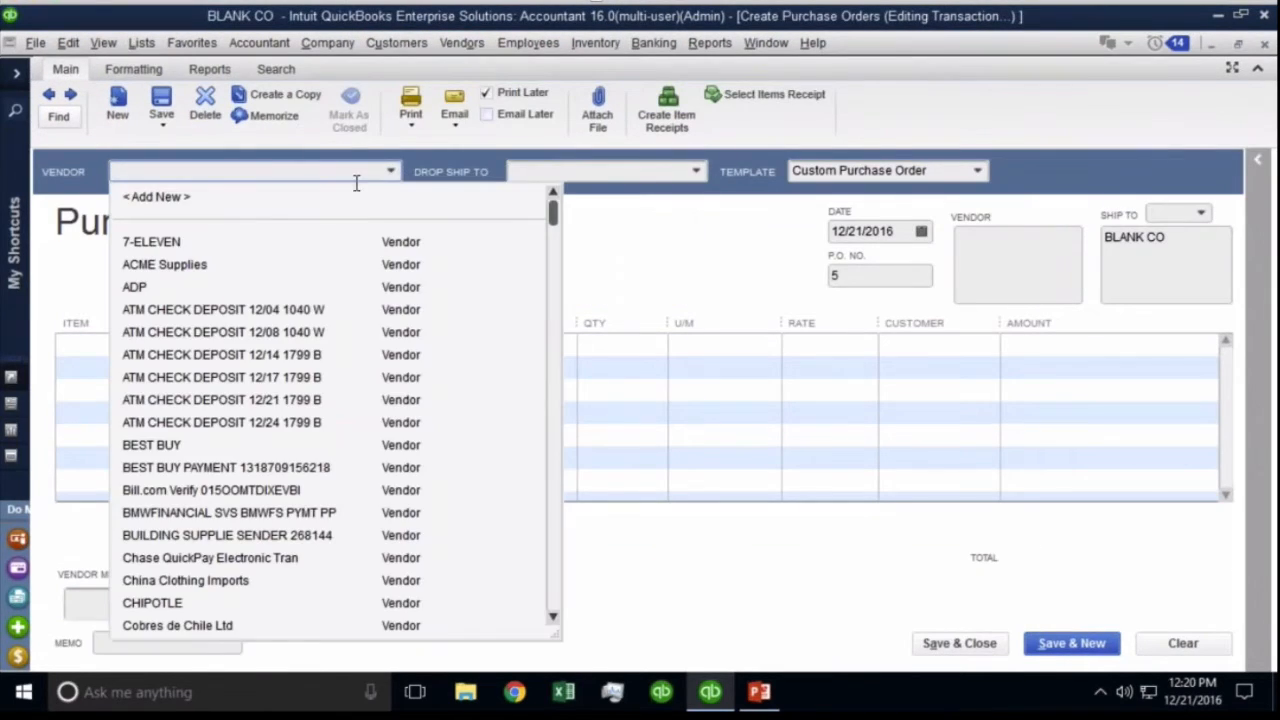
left_click(224, 264)
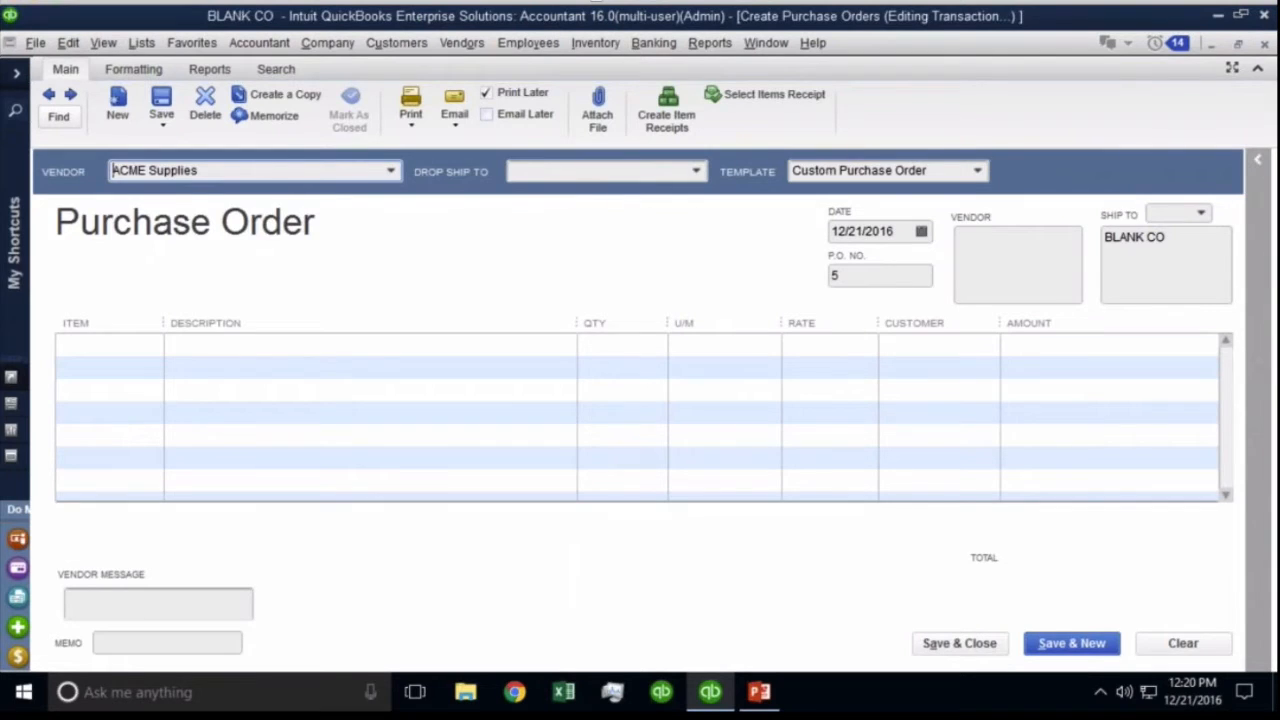
left_click(909, 231)
key("minus")
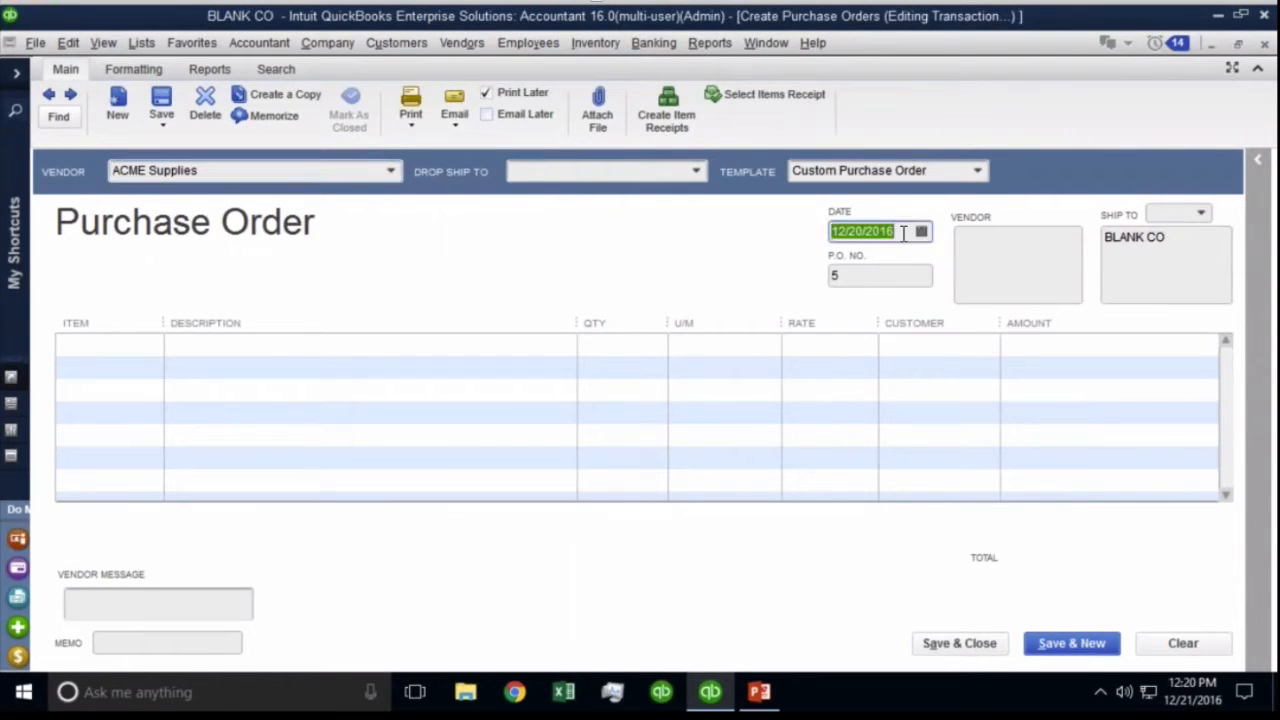
Add 500 IBlueprints at 30.00 and save the 15,000.00 order.
left_click(140, 349)
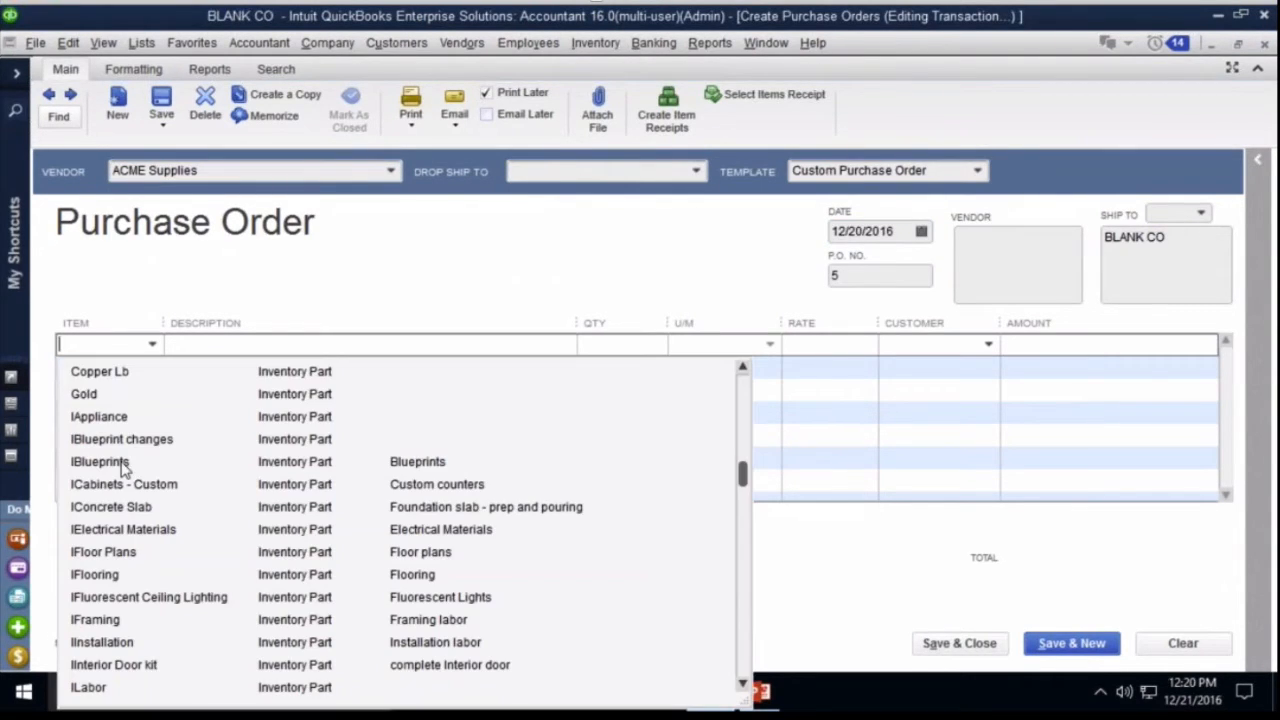
left_click(100, 462)
left_click(613, 349)
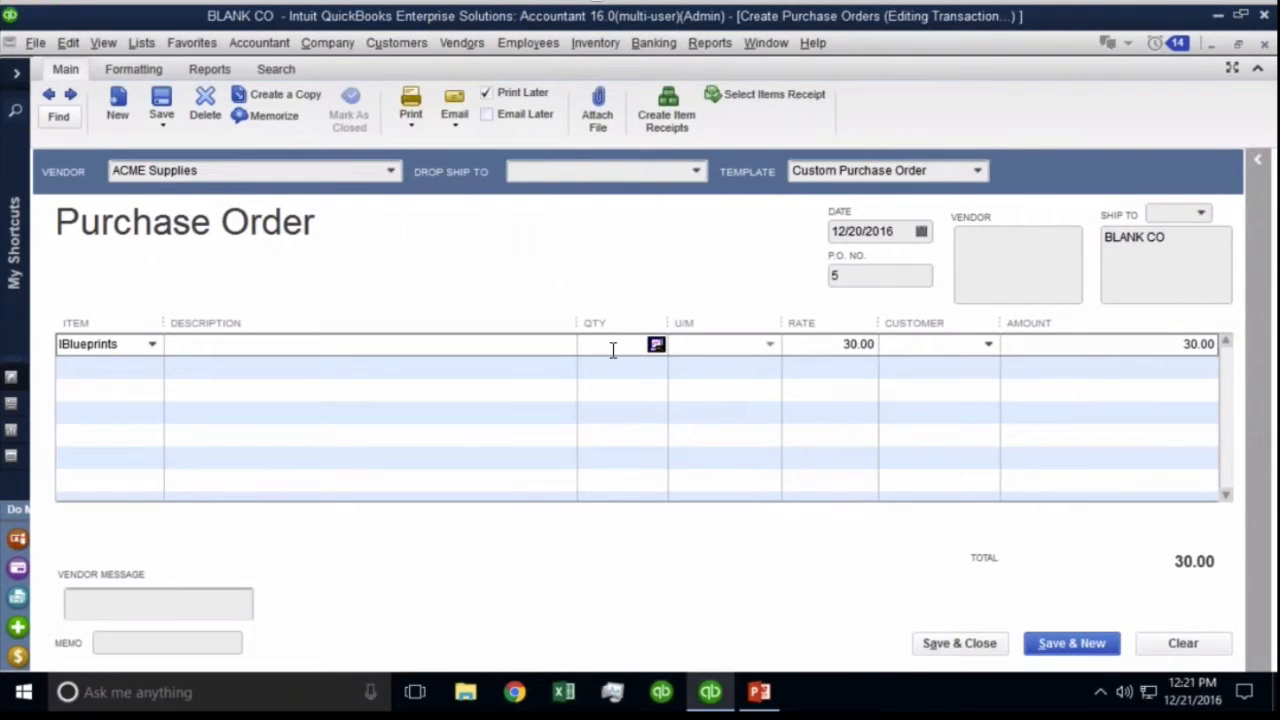
type("500")
left_click(557, 409)
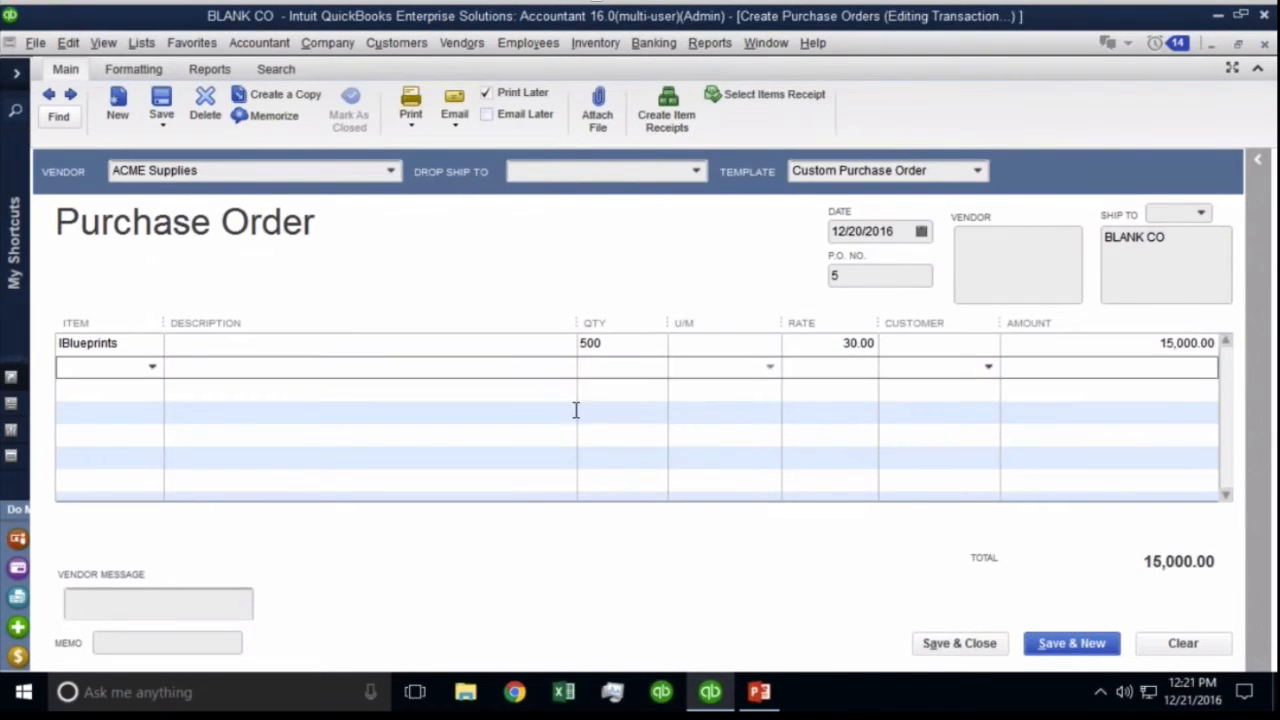
left_click(879, 280)
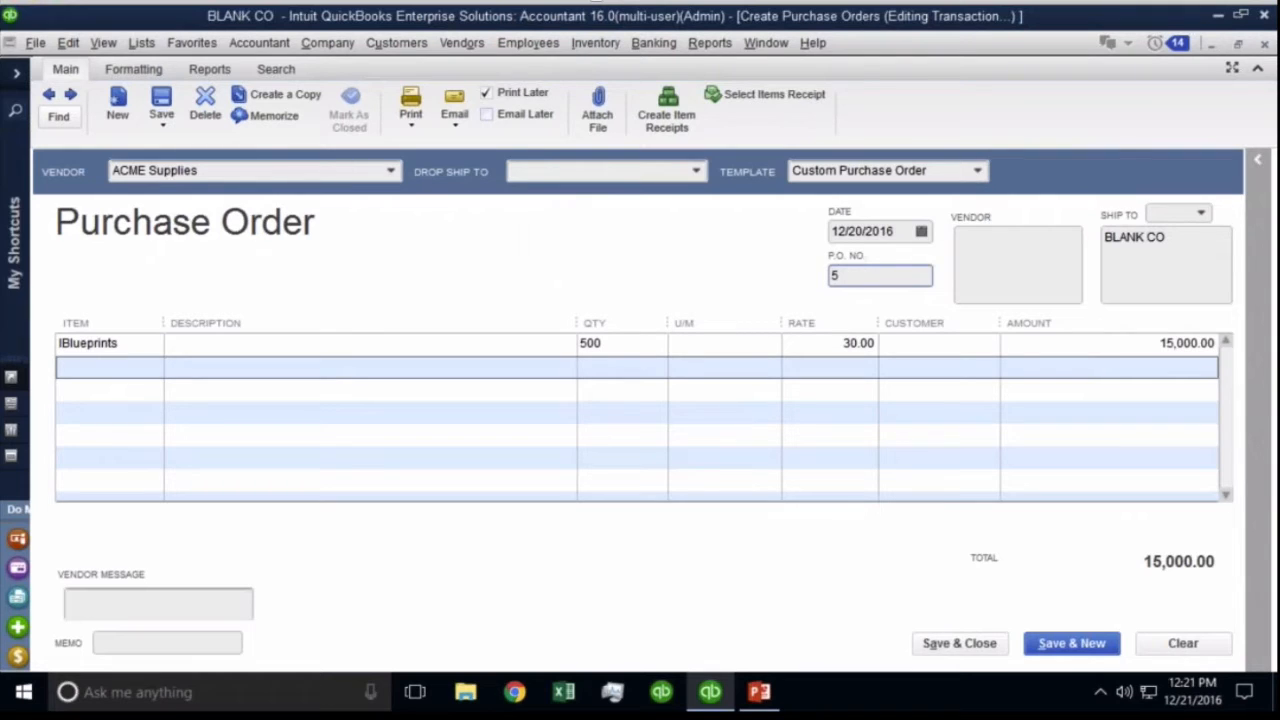
left_click(960, 644)
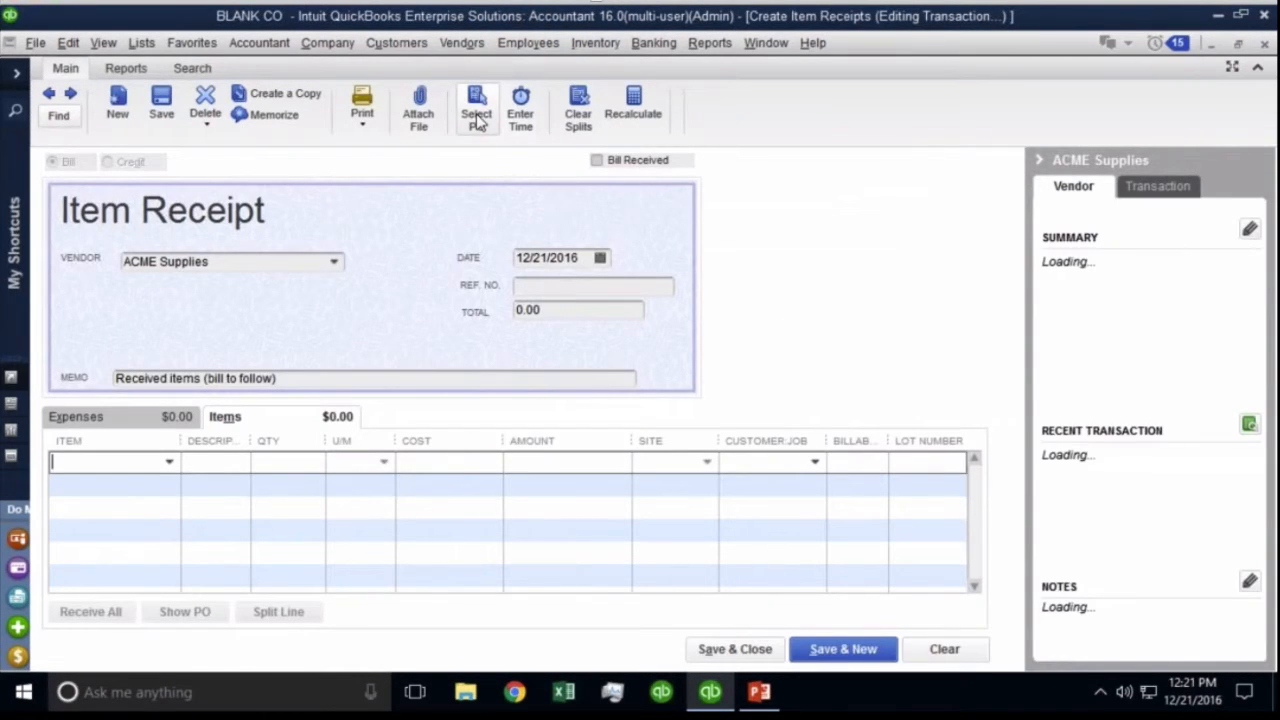
Check POs 5 and 4 among ACME's open orders and pull their lines into the receipt.
left_click(477, 118)
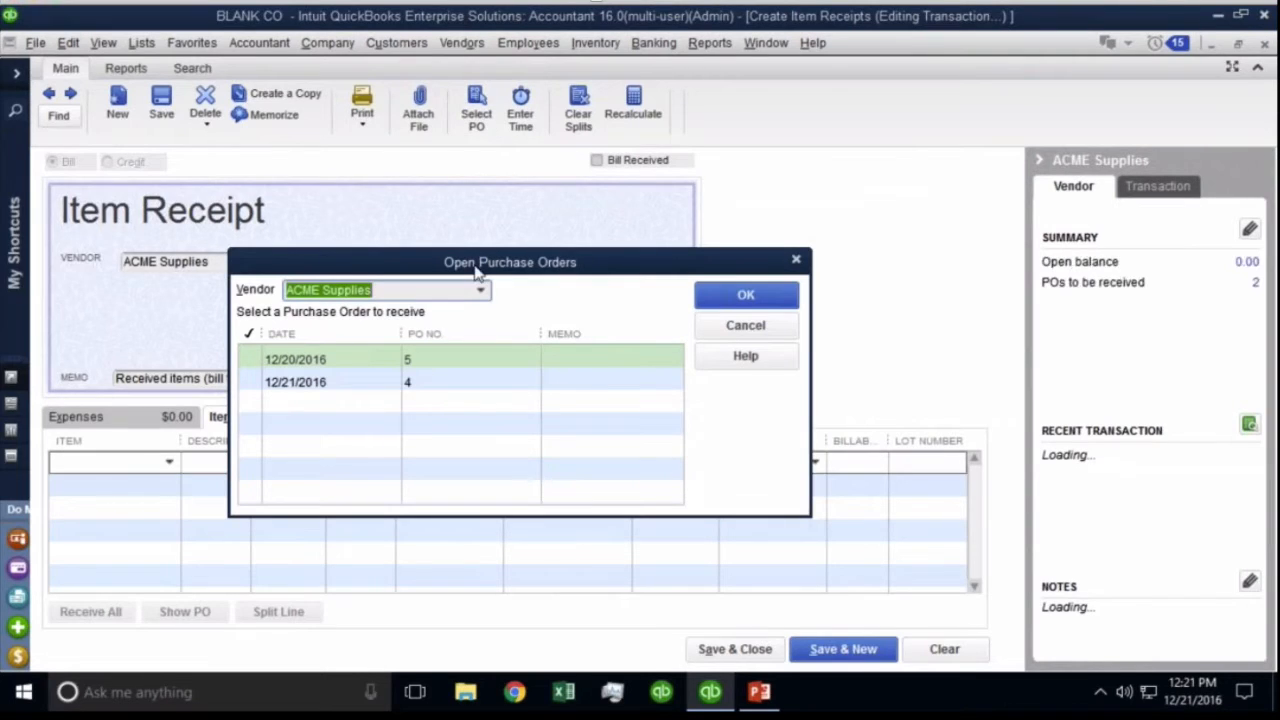
left_click_drag(477, 268, 480, 240)
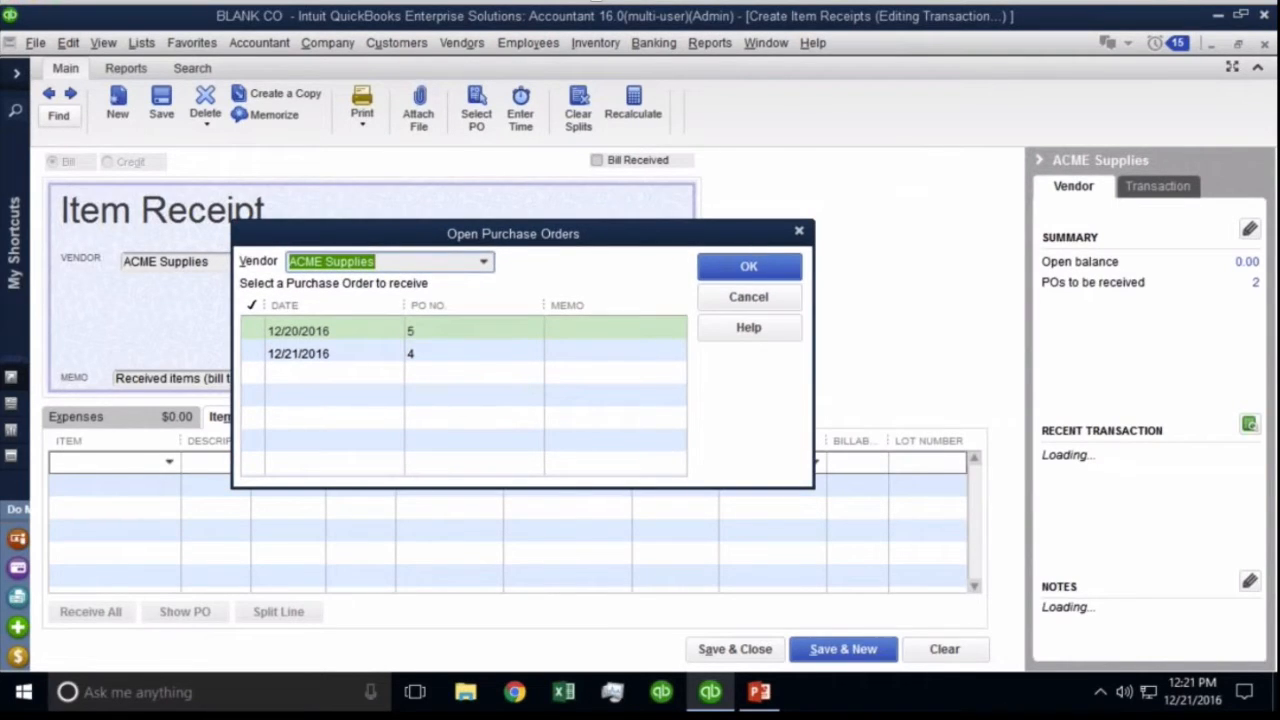
left_click(251, 338)
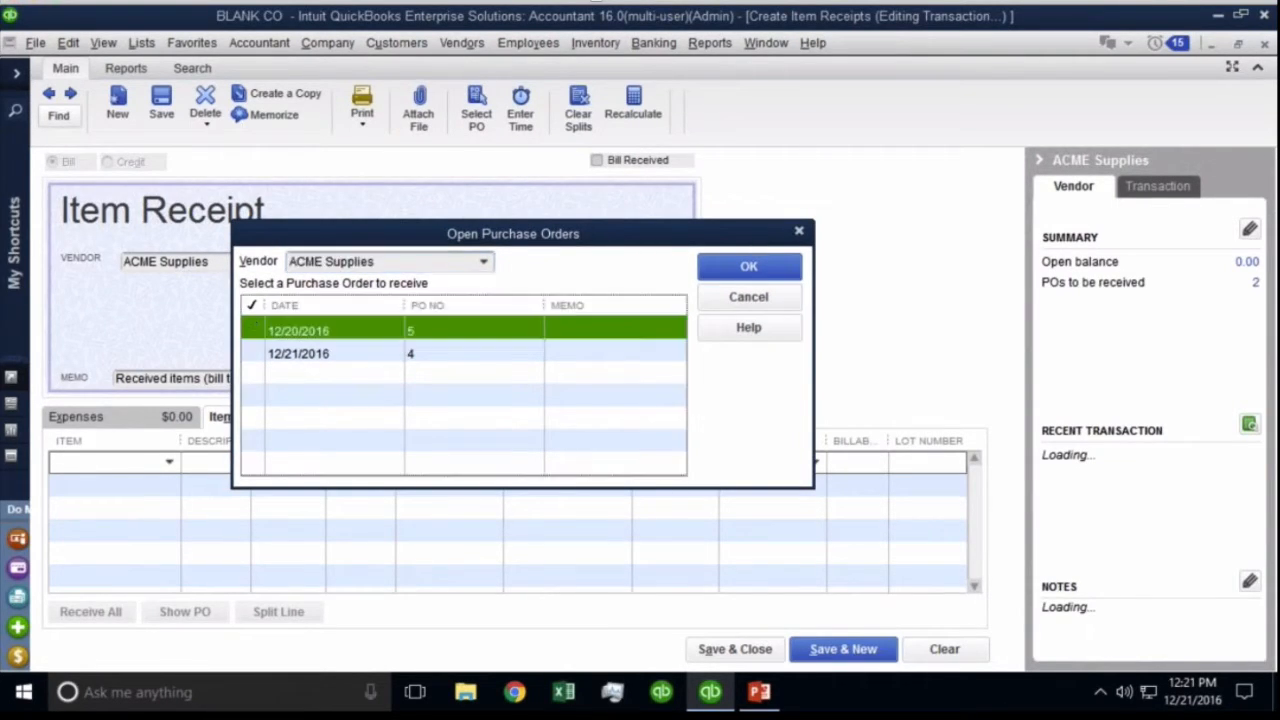
left_click(252, 353)
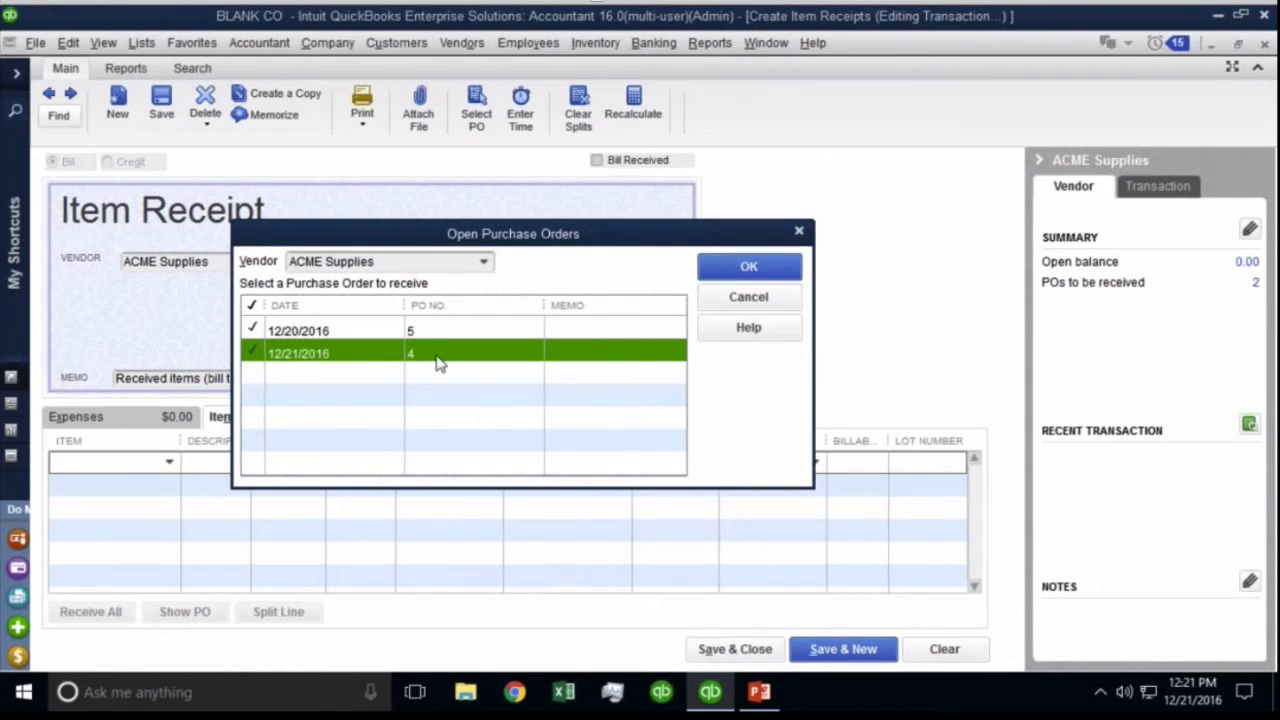
left_click(740, 270)
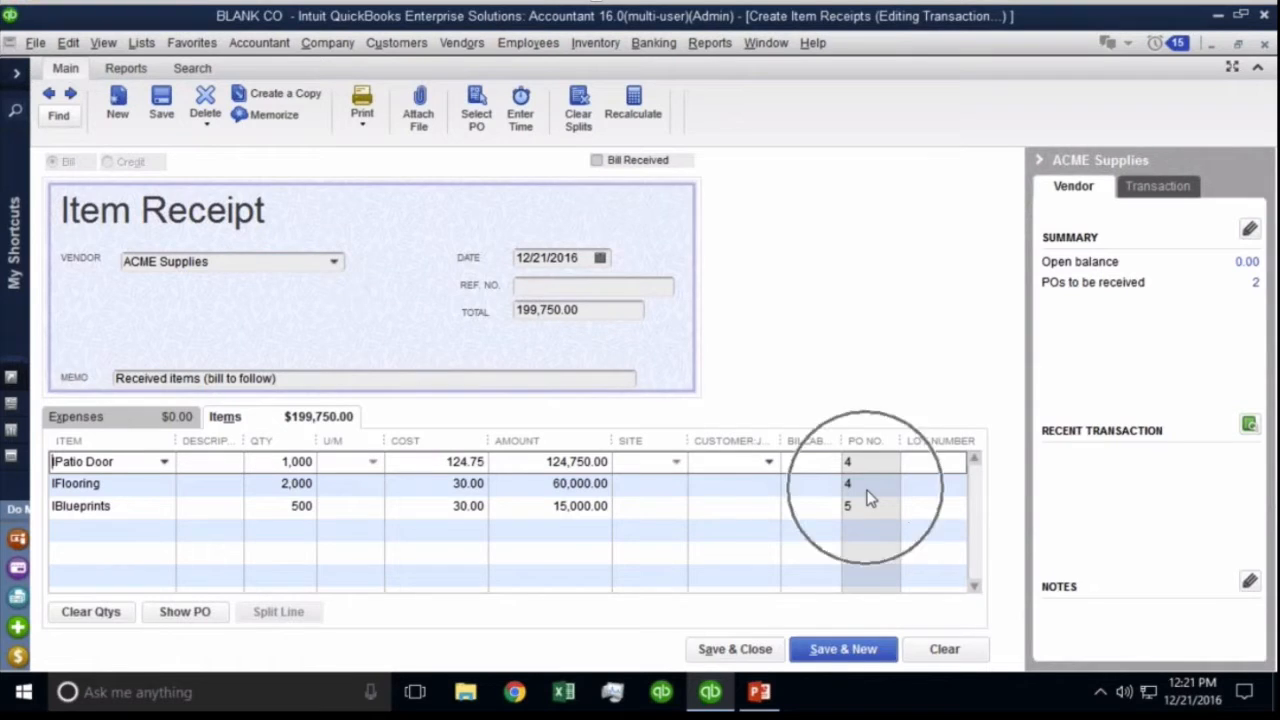
Review the Blueprints and Patio Door lines and enter the vendor's reference number.
left_click(1038, 160)
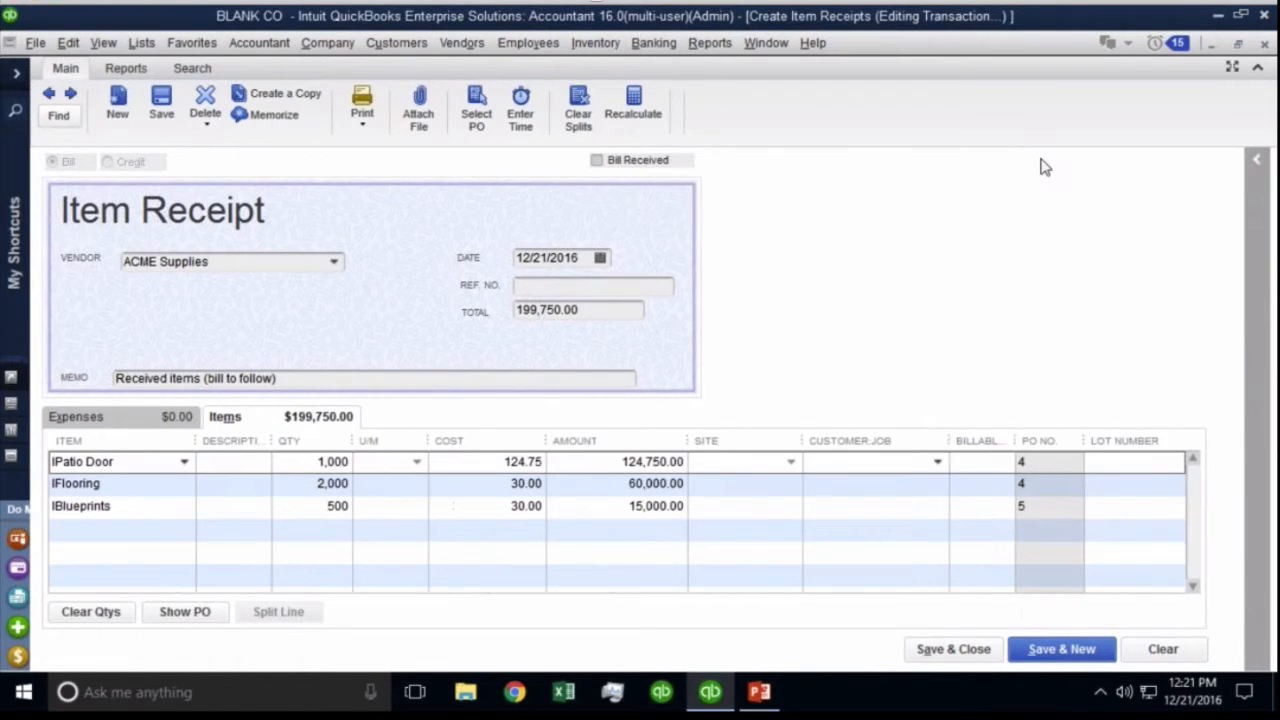
left_click(1028, 508)
left_click(1029, 465)
left_click(1032, 512)
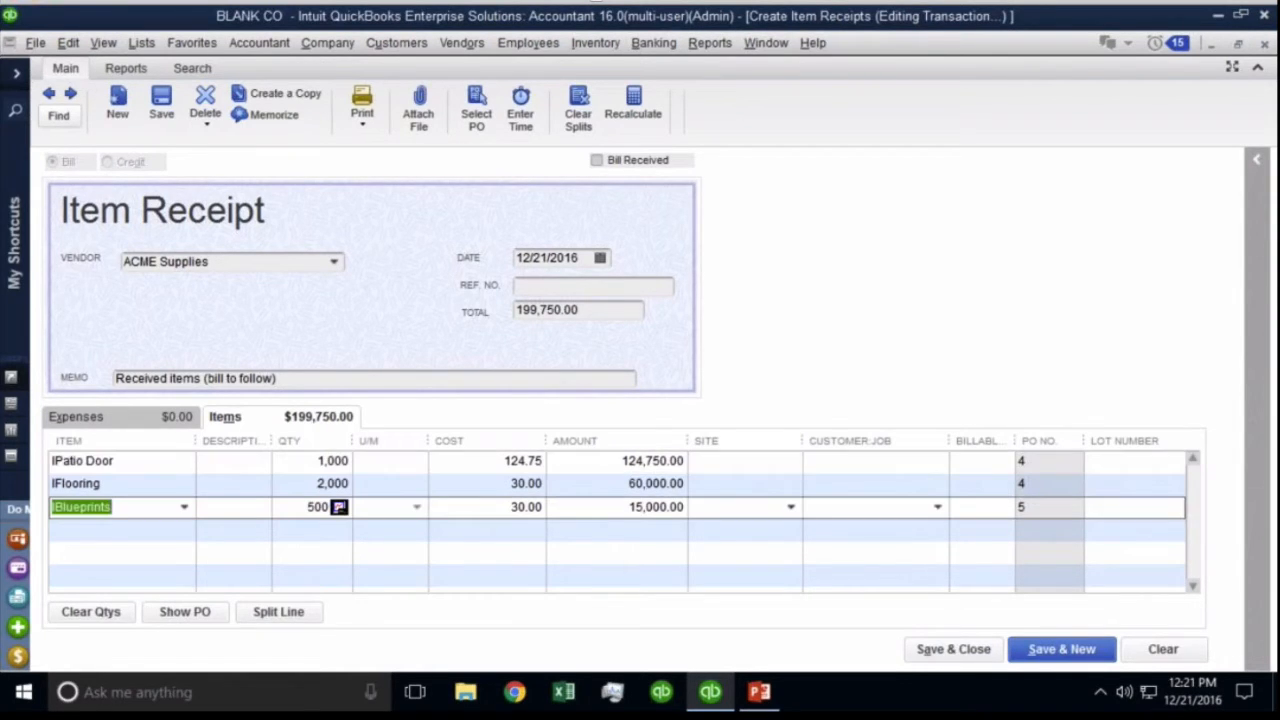
key("ctrl")
left_click(1033, 465)
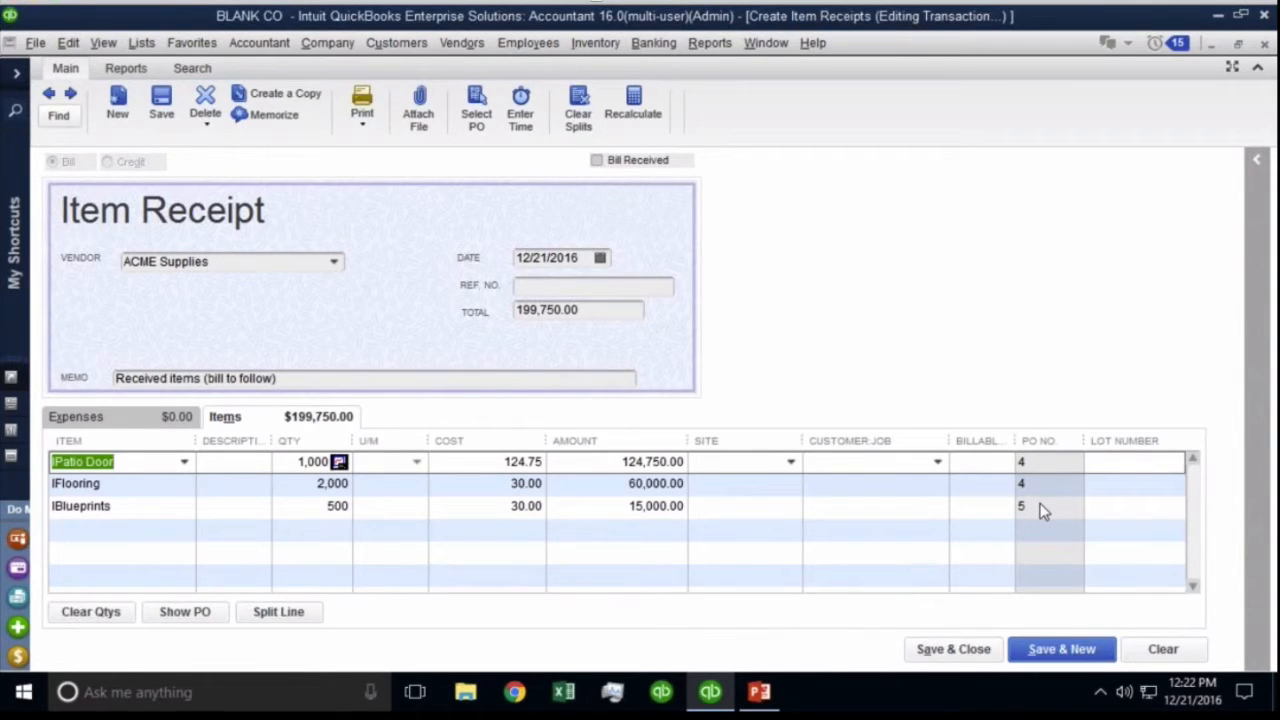
left_click(541, 286)
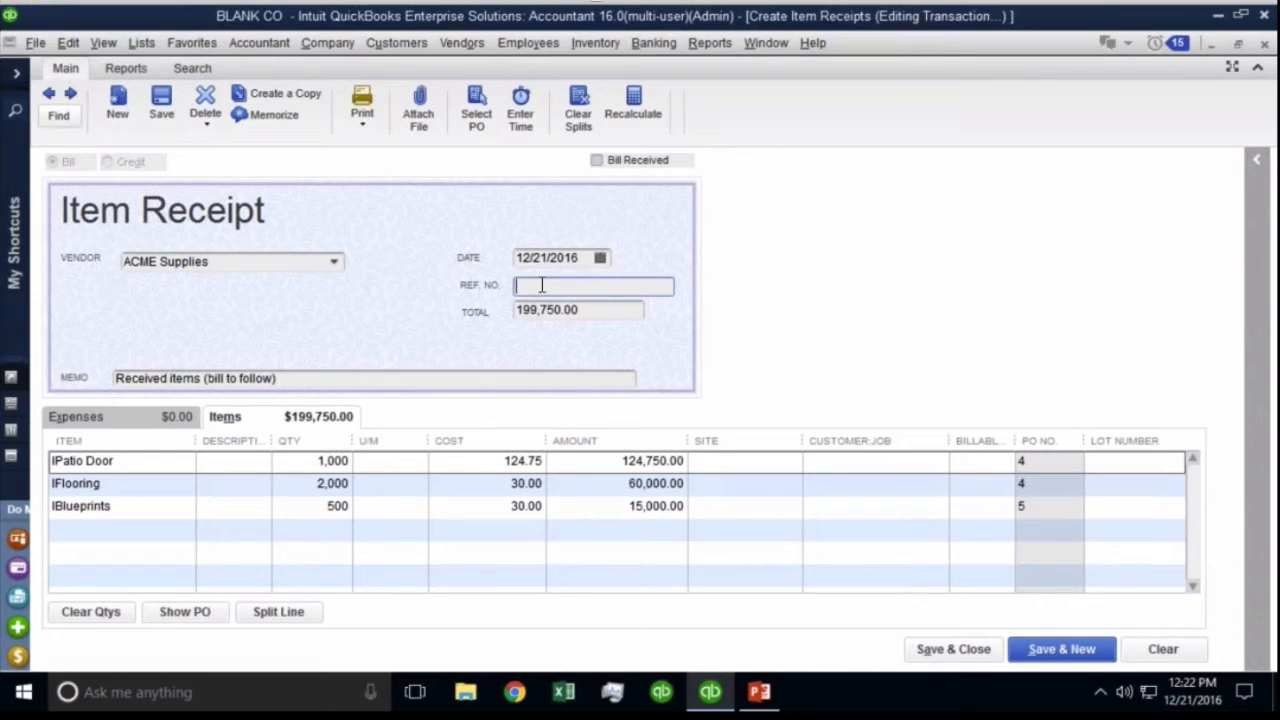
type("6657554")
left_click_drag(586, 285, 470, 285)
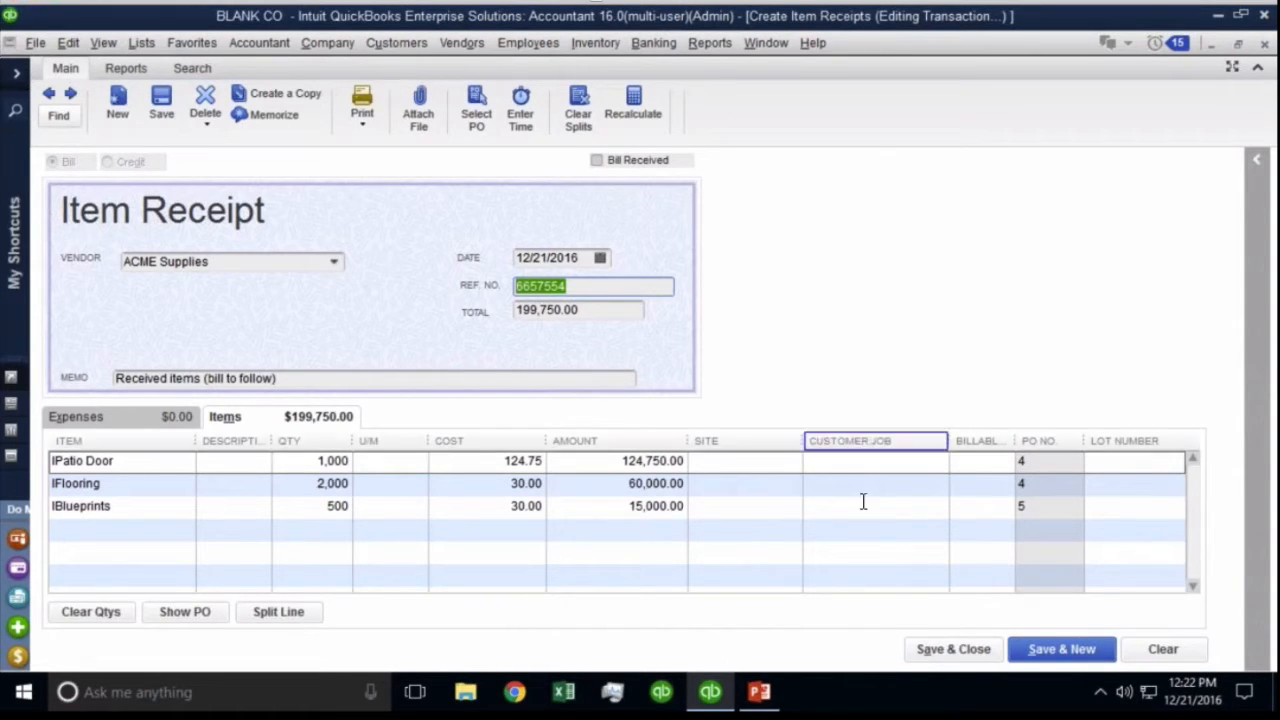
Assign site Main to all three lines, dismiss the warnings, and save the item receipt.
left_click(958, 655)
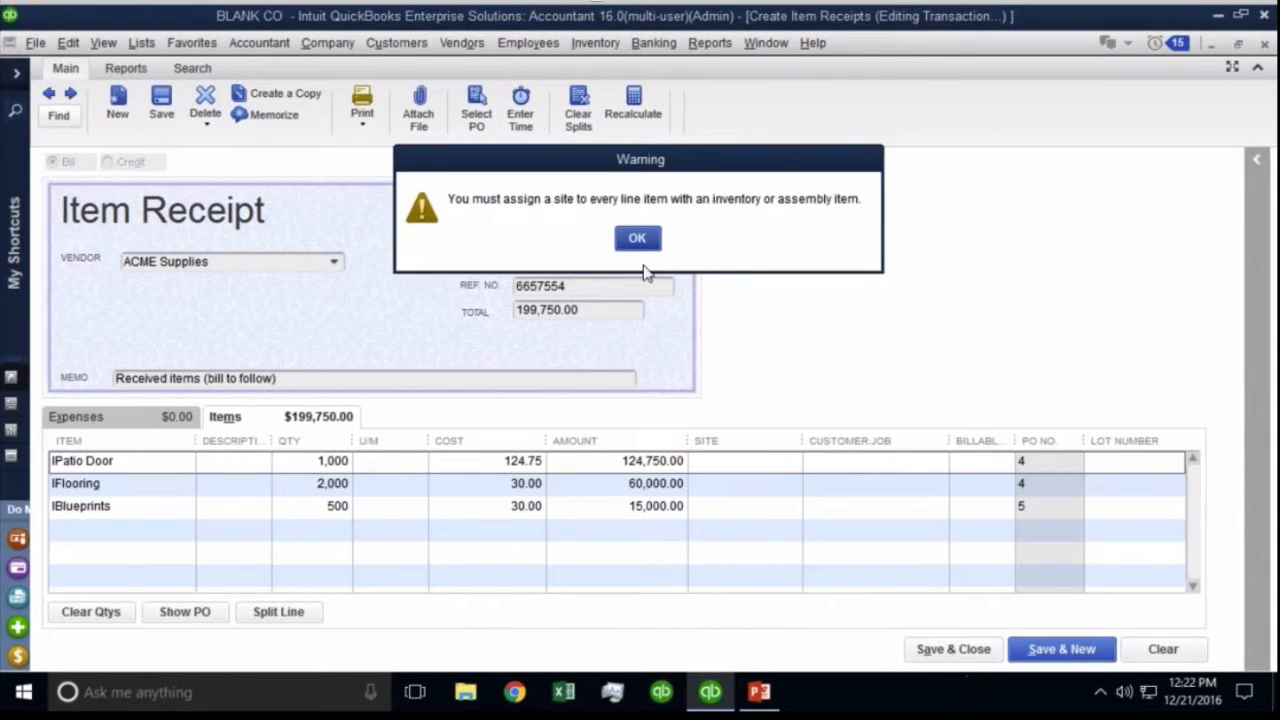
left_click(642, 245)
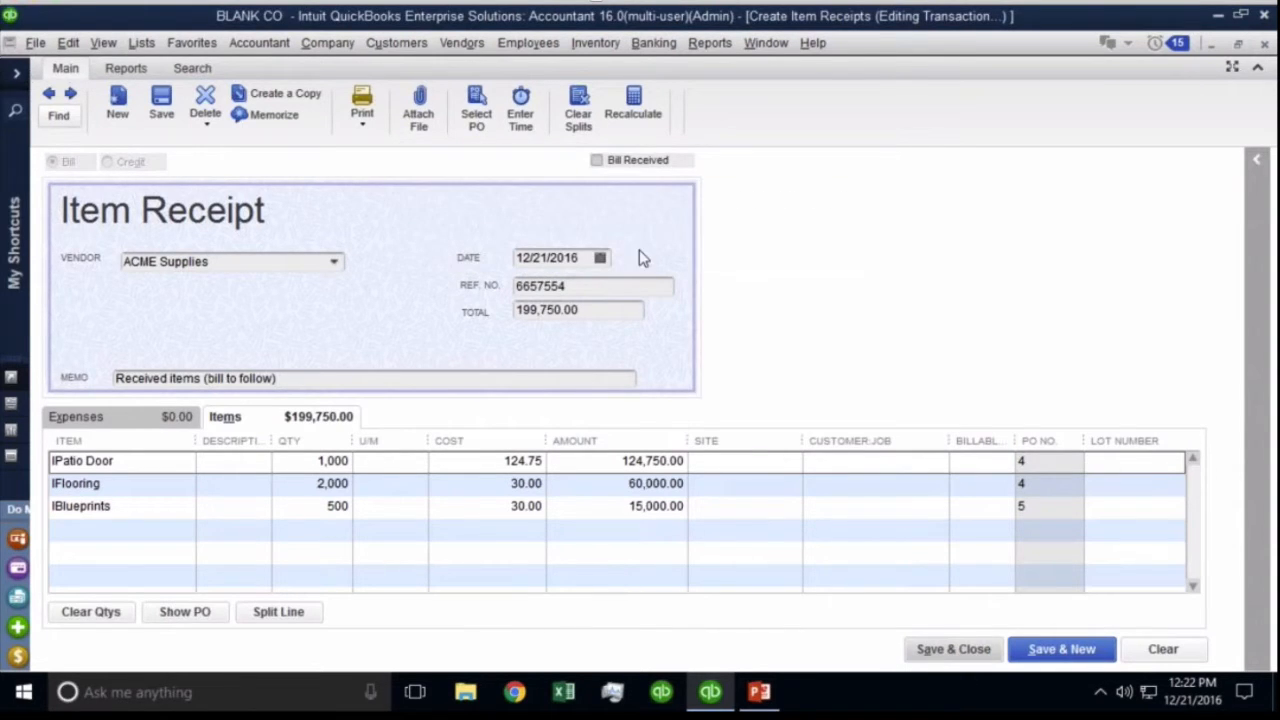
left_click(778, 460)
left_click(790, 461)
left_click(751, 557)
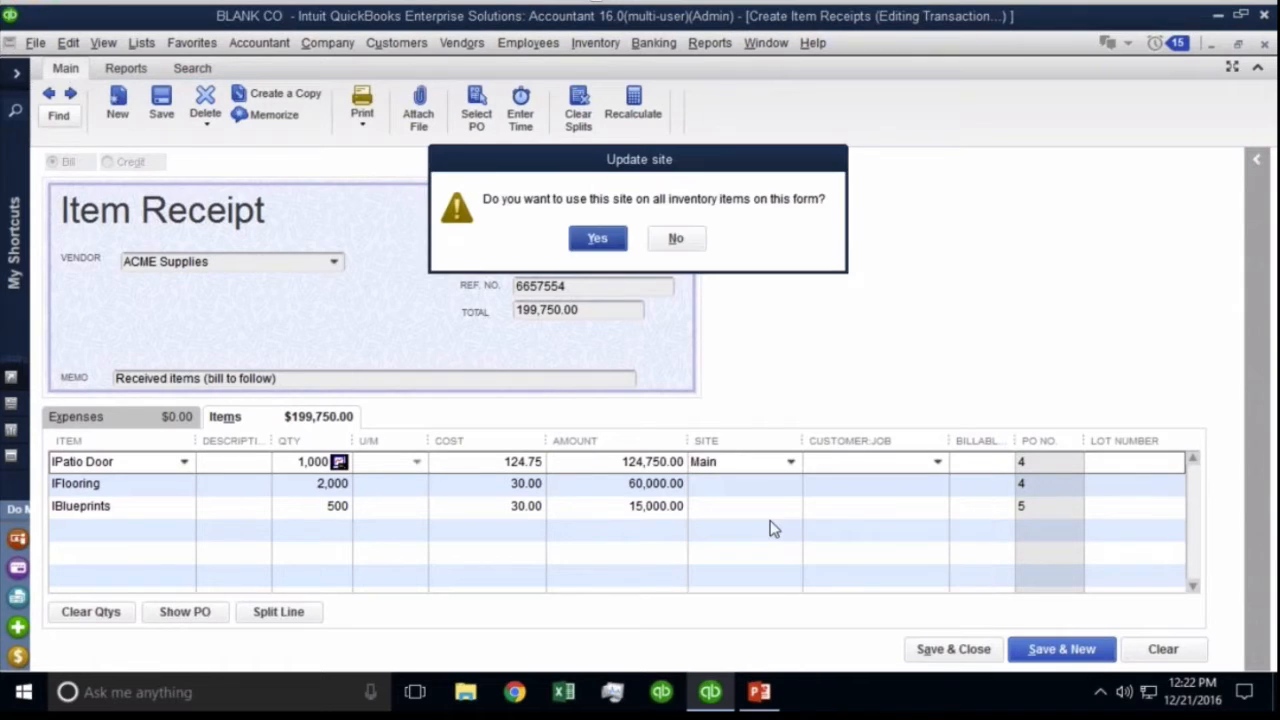
left_click(605, 240)
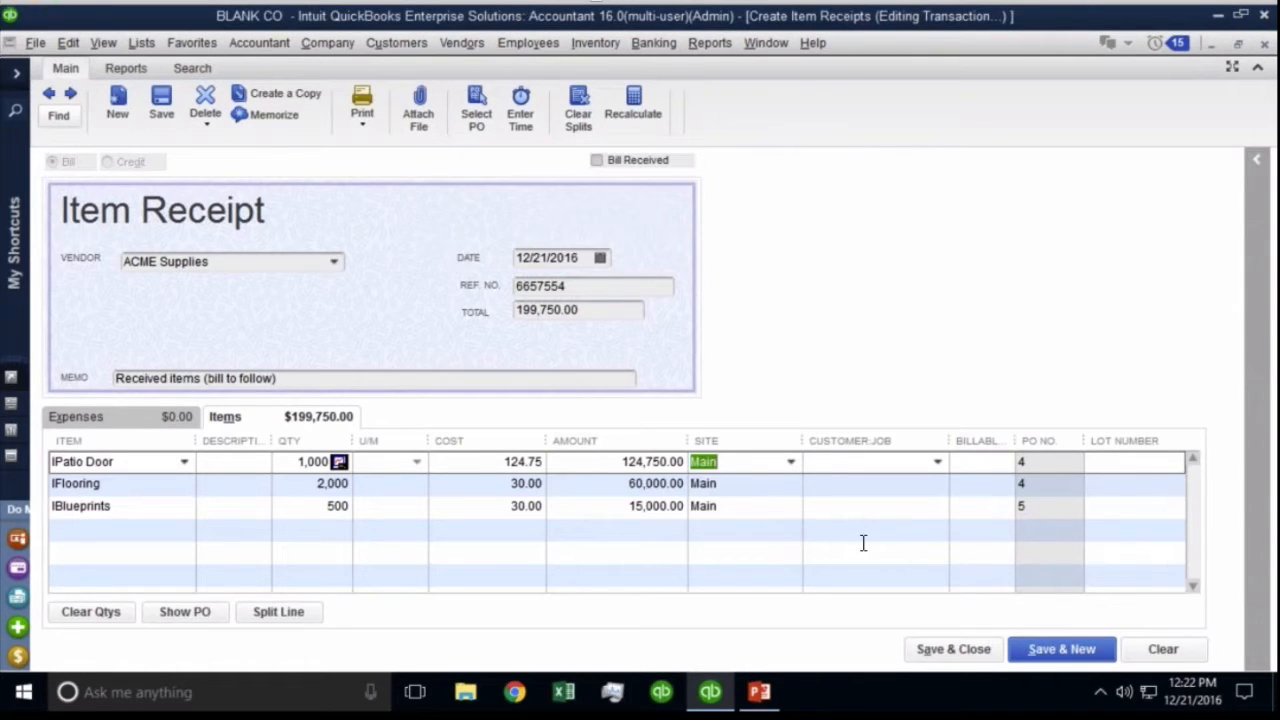
left_click(940, 655)
left_click(638, 239)
left_click(948, 652)
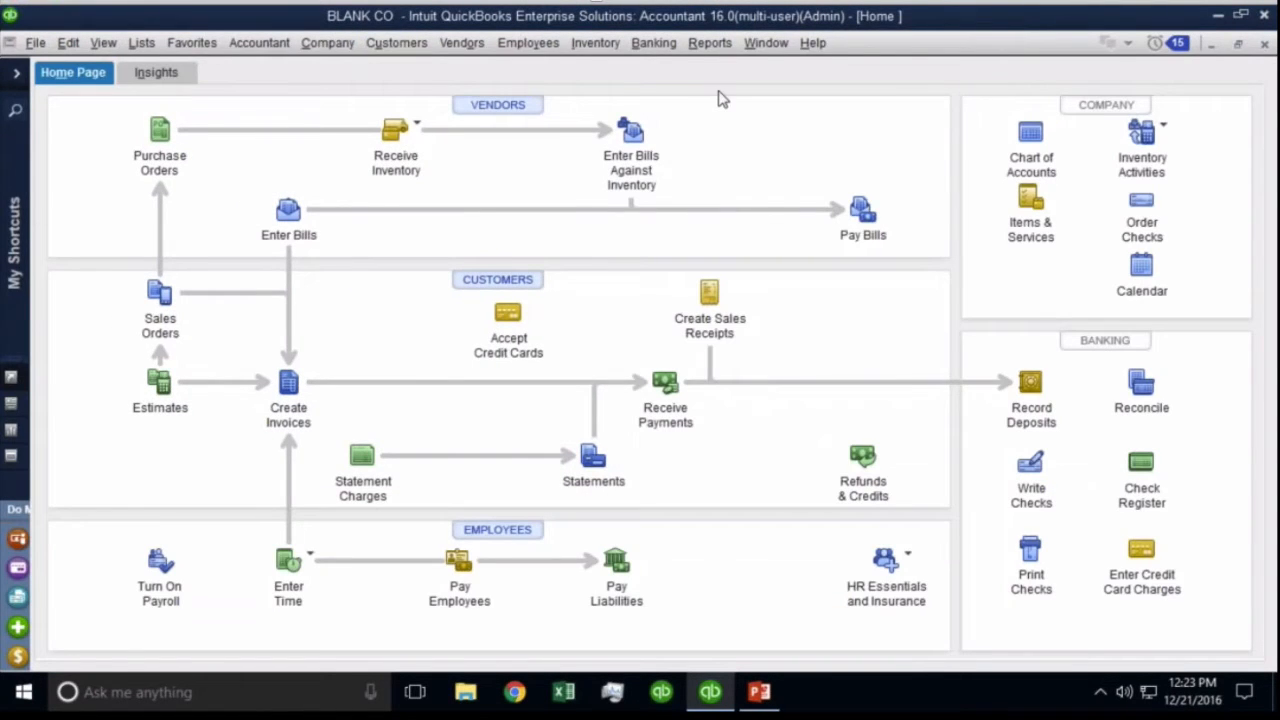
Switch to the Balance Sheet and check the 199,750.00 Inventory Asset balance.
left_click(766, 43)
left_click(787, 204)
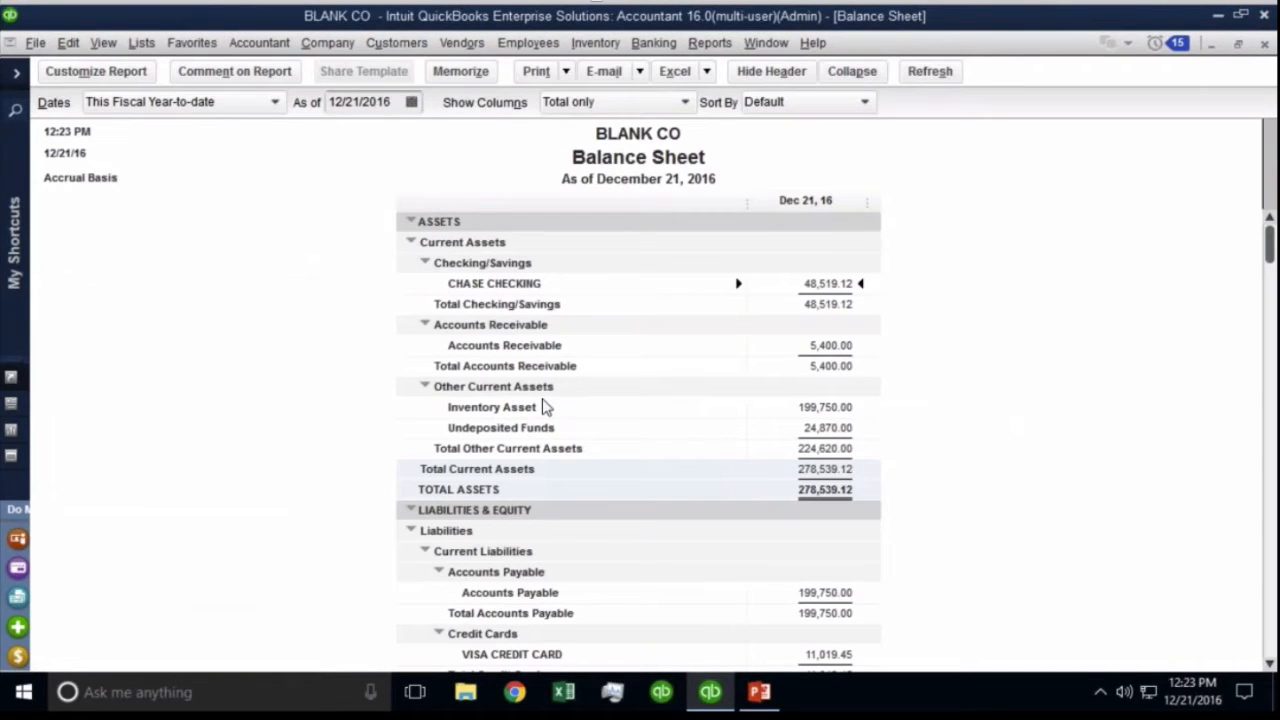
left_click(833, 410)
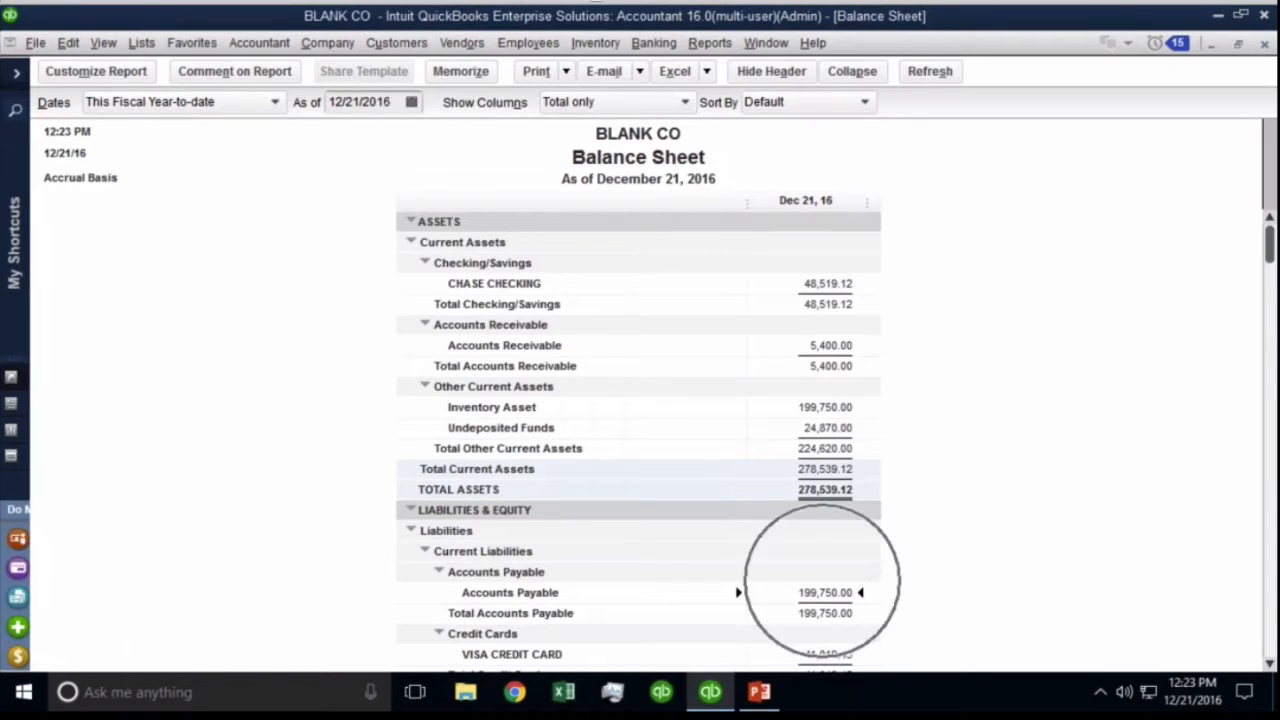
left_click(461, 42)
Confirm Pay Bills lists no bills awaiting payment, then close it.
left_click(488, 137)
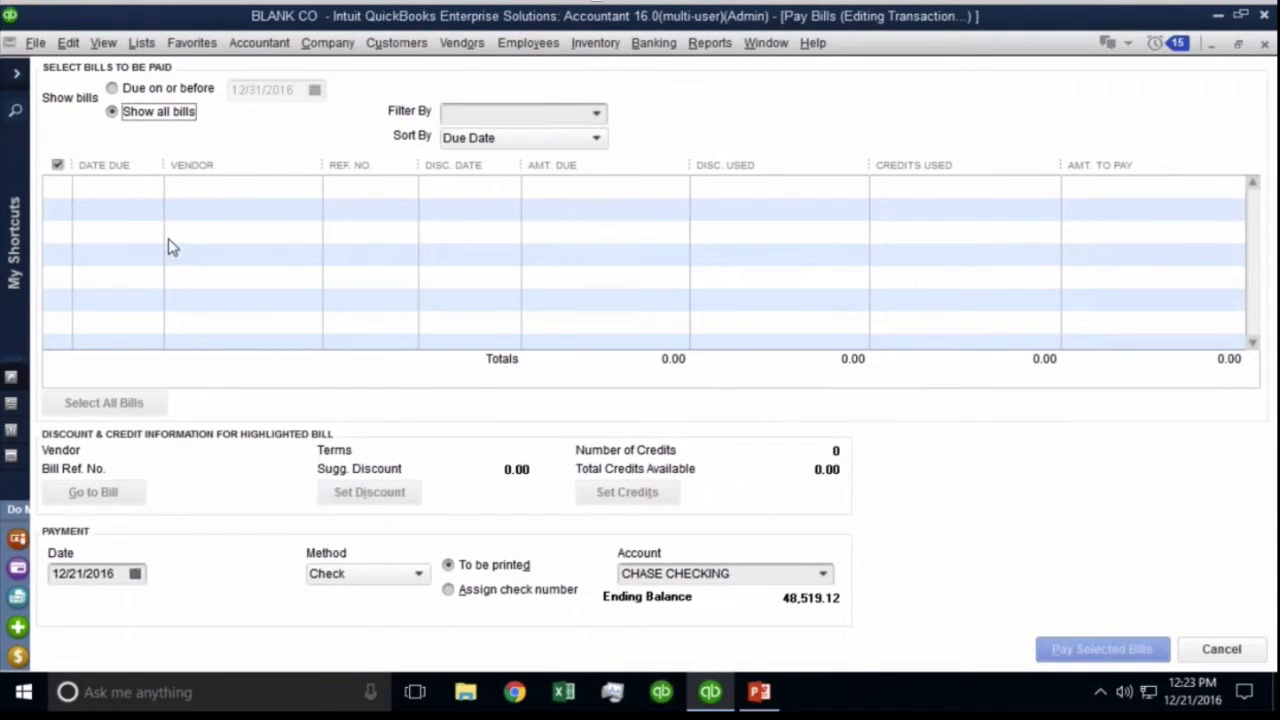
left_click(168, 242)
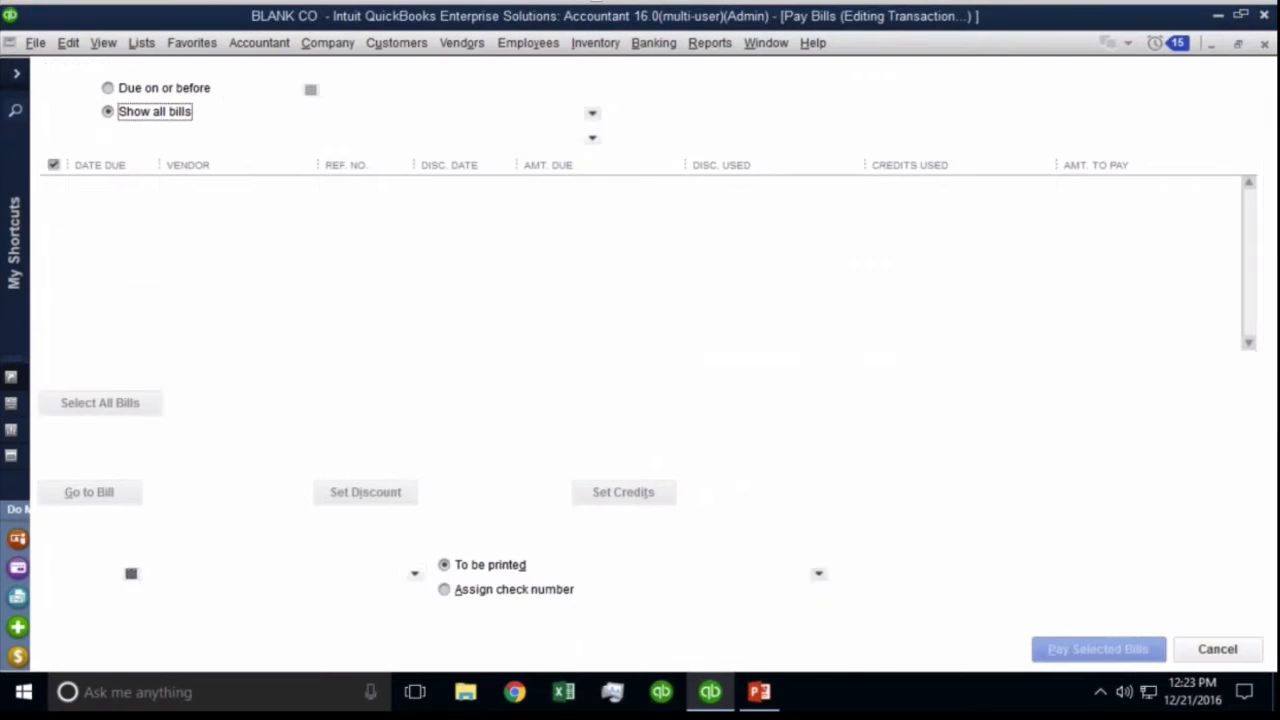
key("Escape")
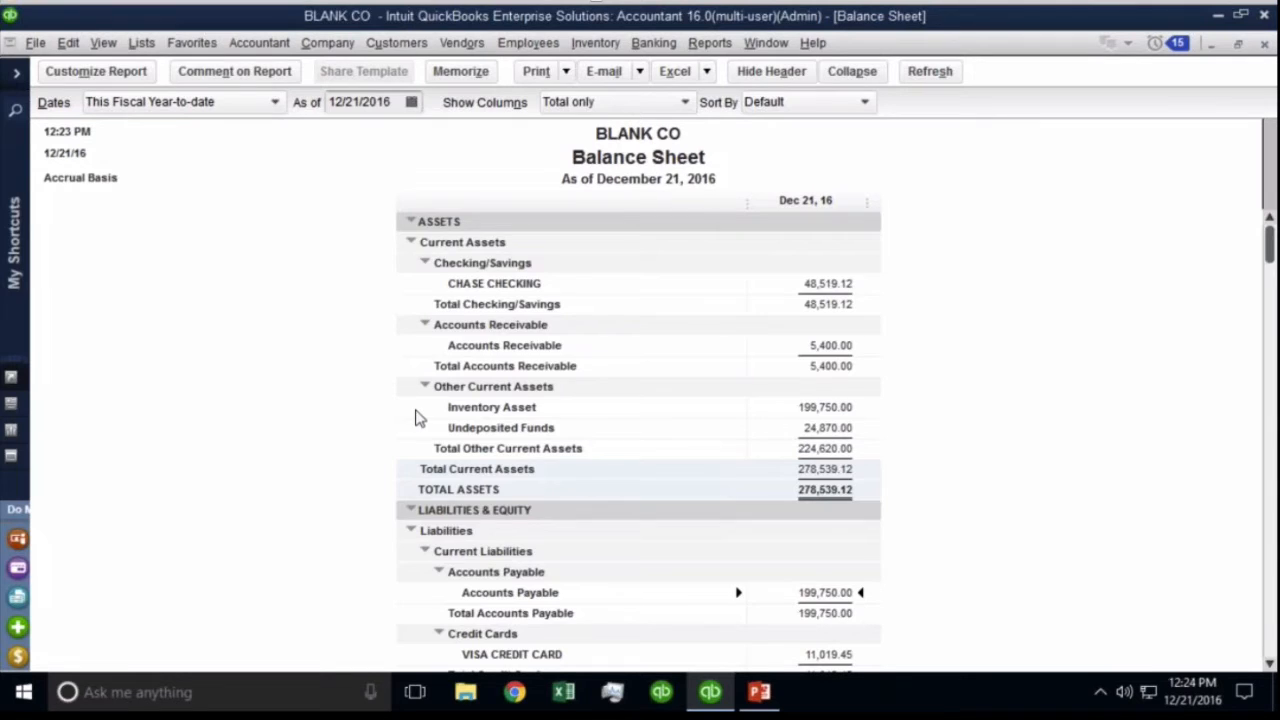
scroll(417, 417, "down", 3)
scroll(417, 417, "up", 2)
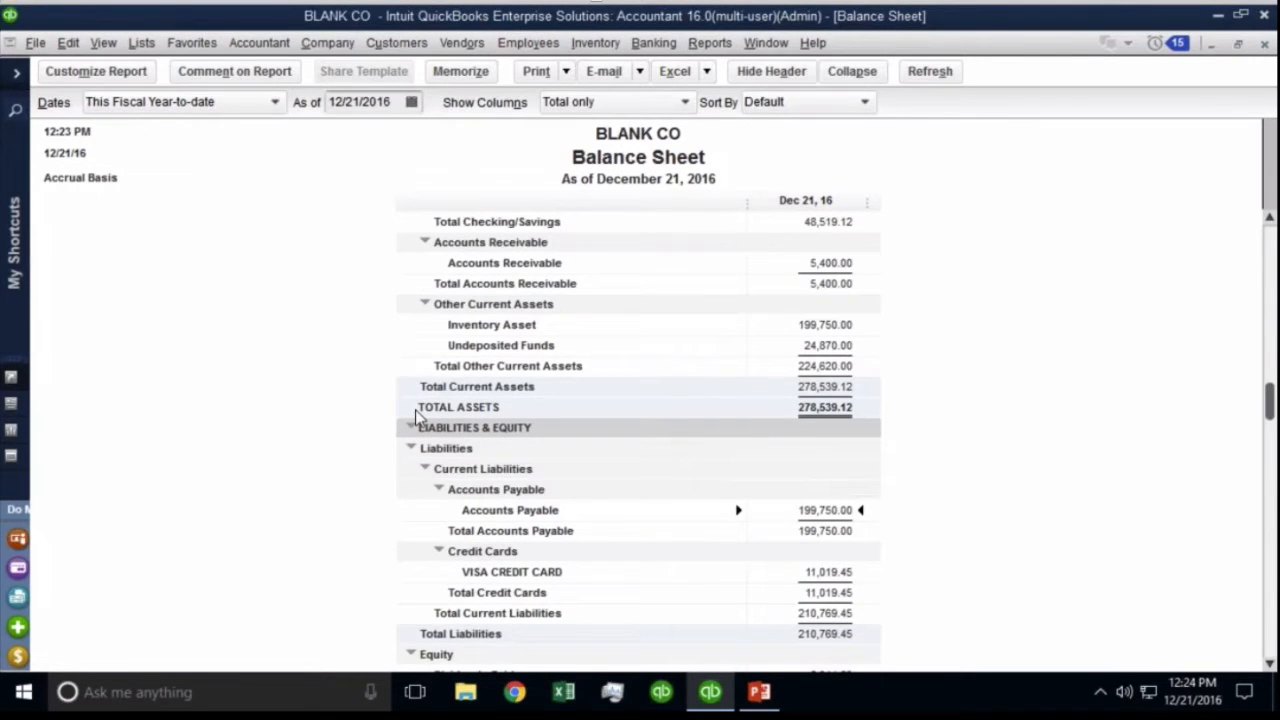
Return to the QuickBooks Home page from the Company menu.
left_click(478, 50)
mouse_move(327, 42)
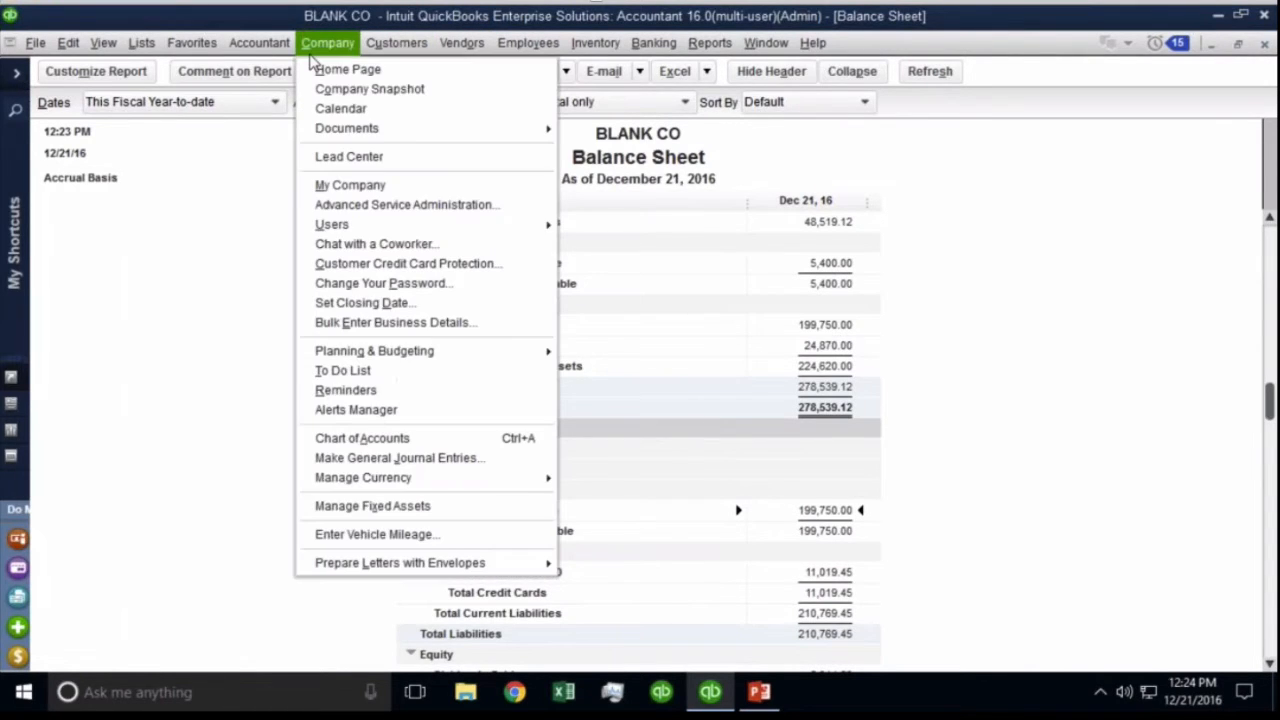
left_click(347, 69)
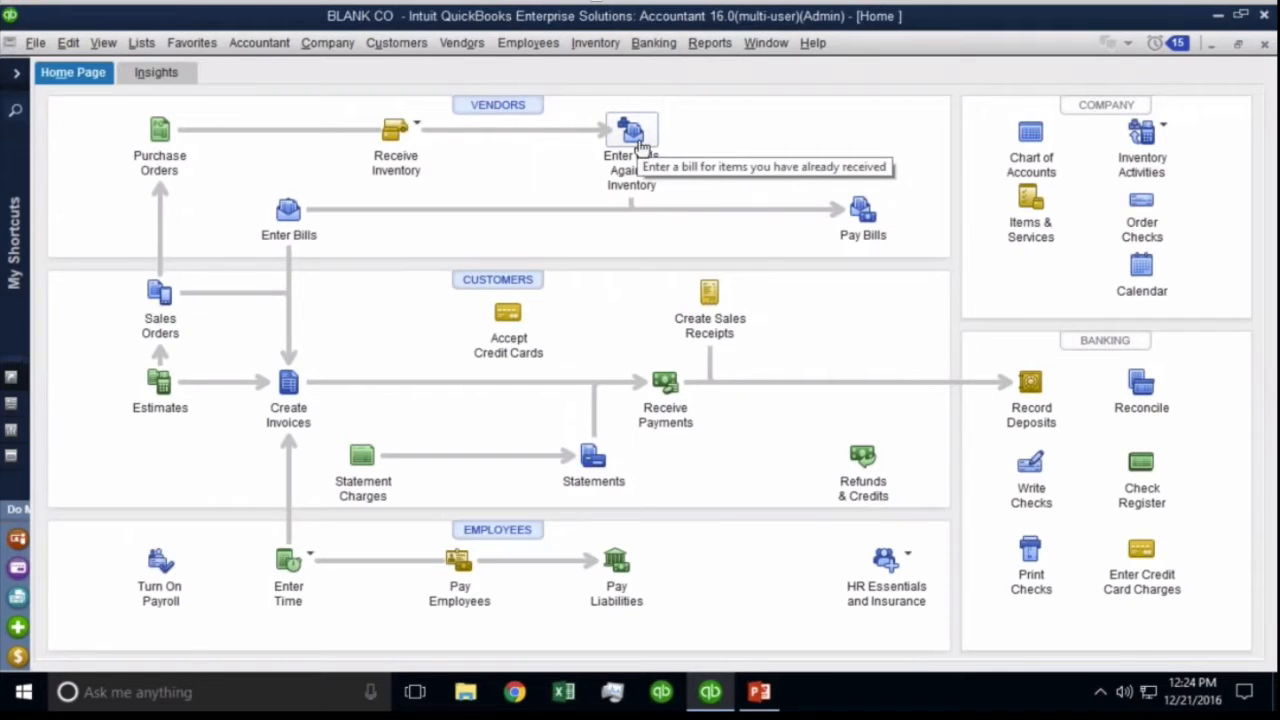
Select ACME Supplies' 12/21/2016 item receipt 6657554 for entering a bill.
left_click(638, 145)
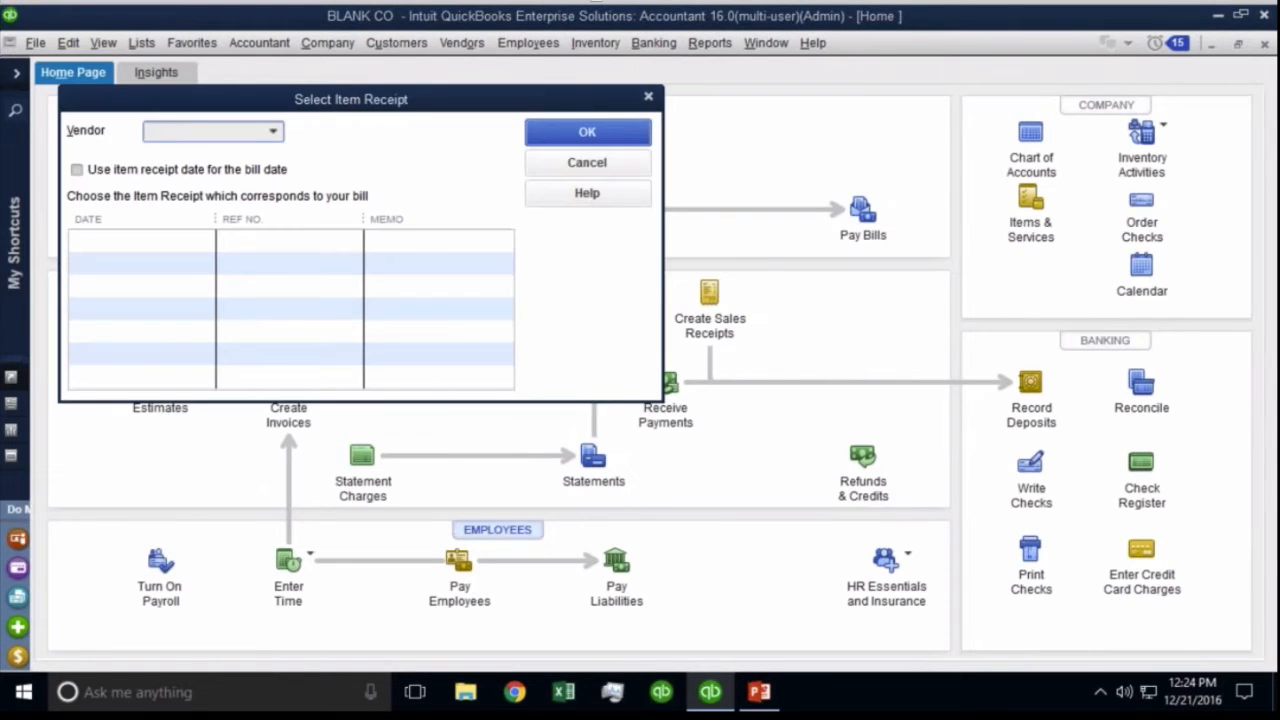
left_click(273, 133)
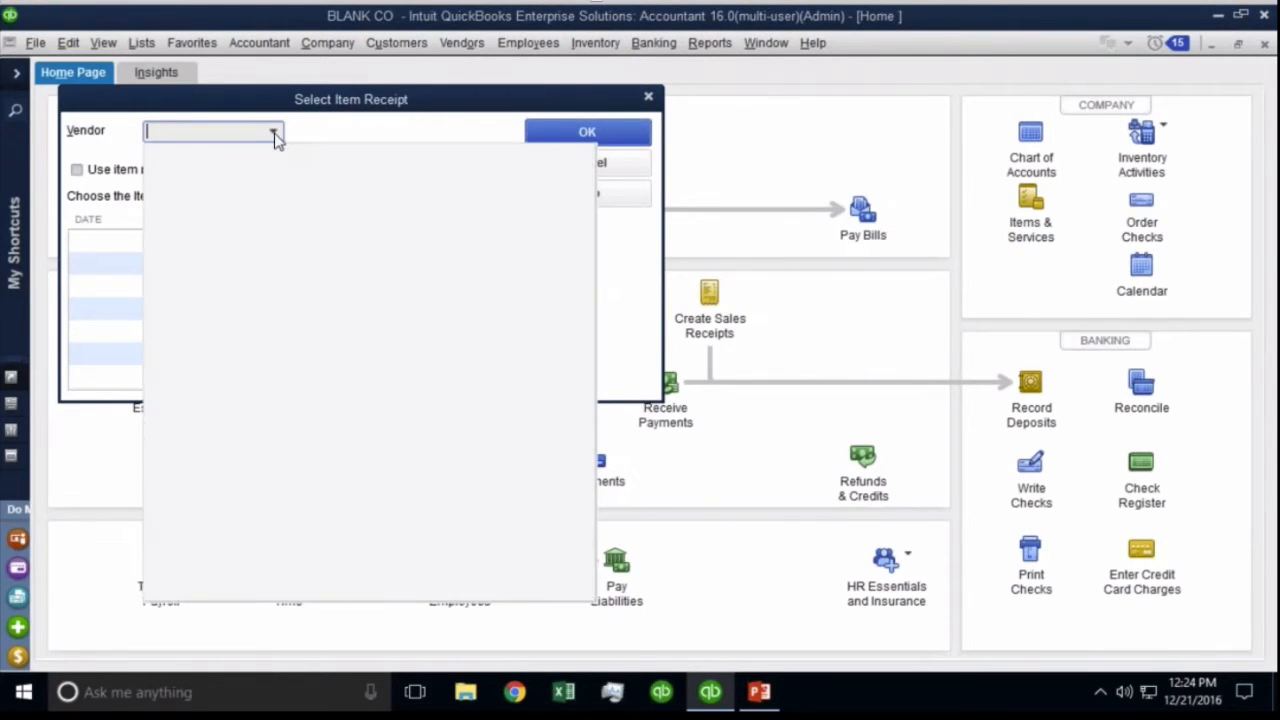
left_click(210, 229)
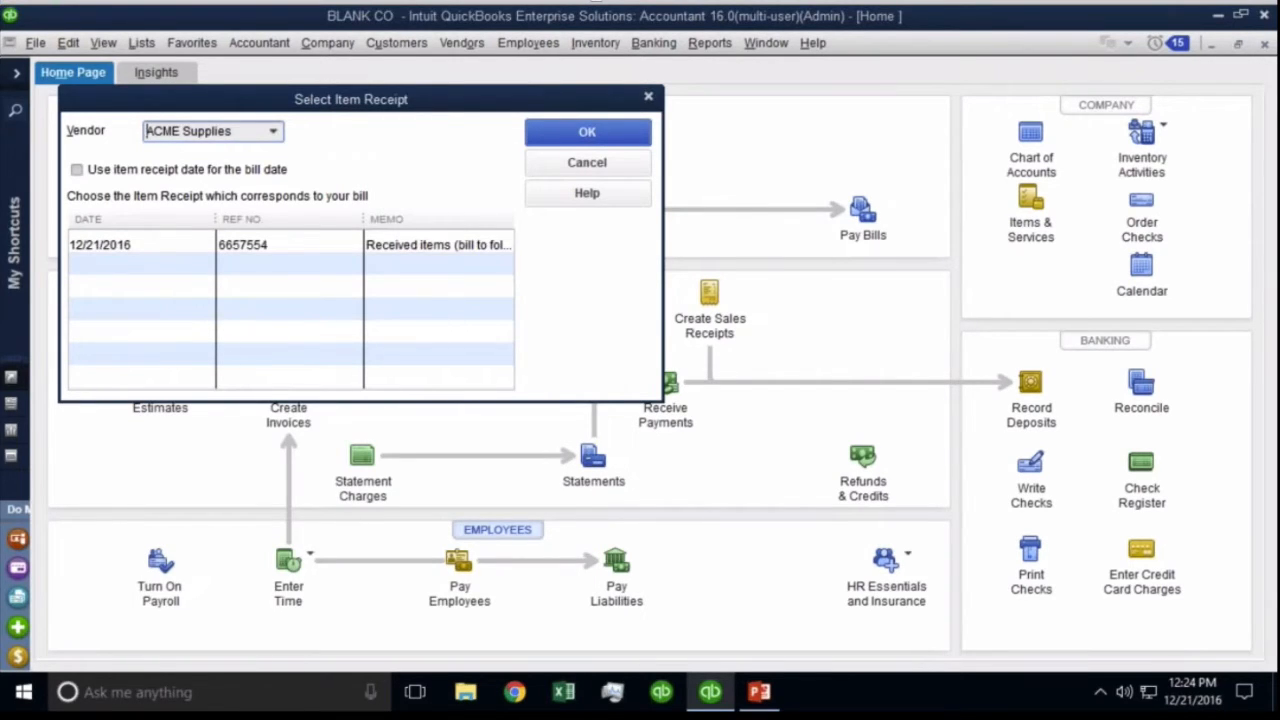
left_click(135, 249)
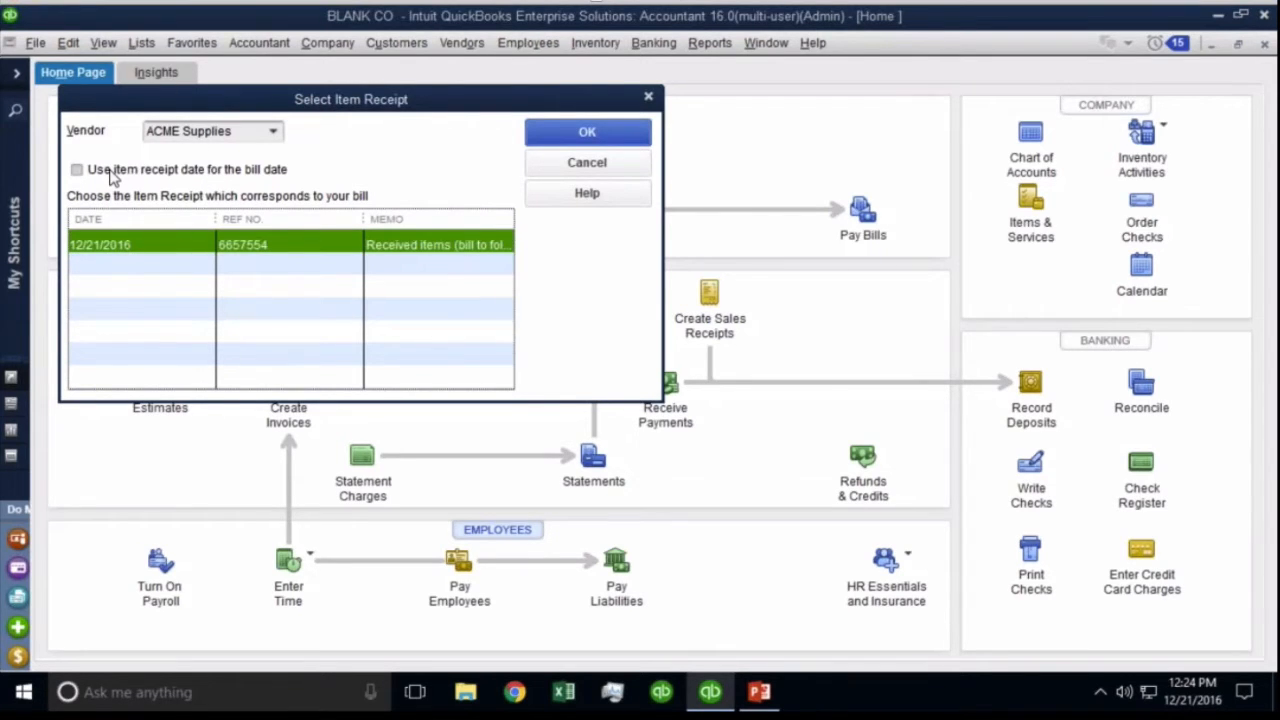
Abandon the bill and switch to Receive Inventory without Bill instead.
left_click(587, 170)
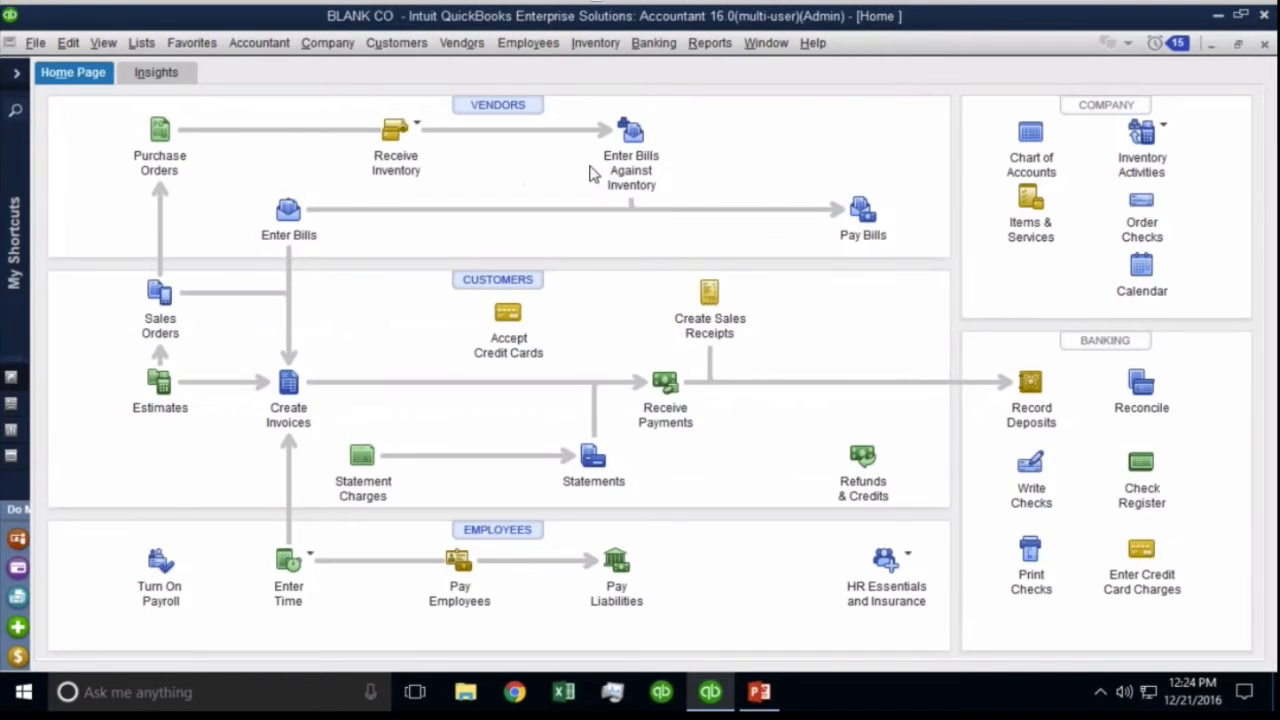
left_click(397, 131)
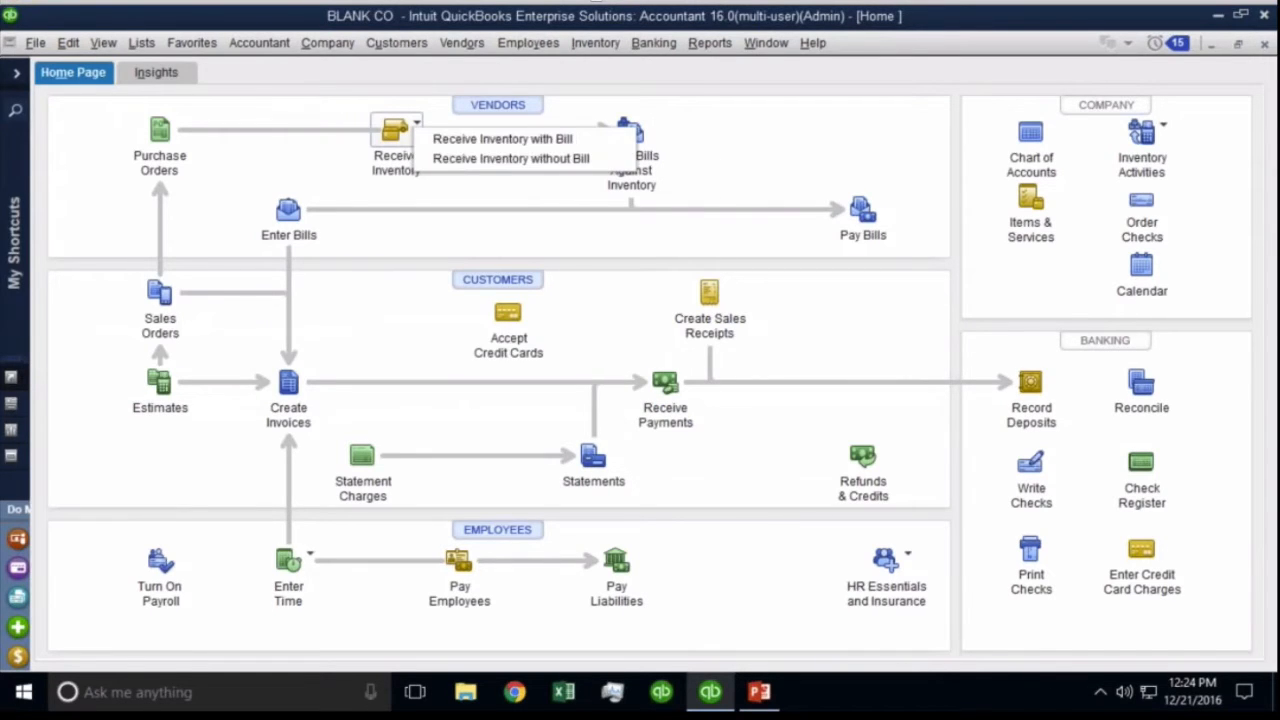
left_click(472, 158)
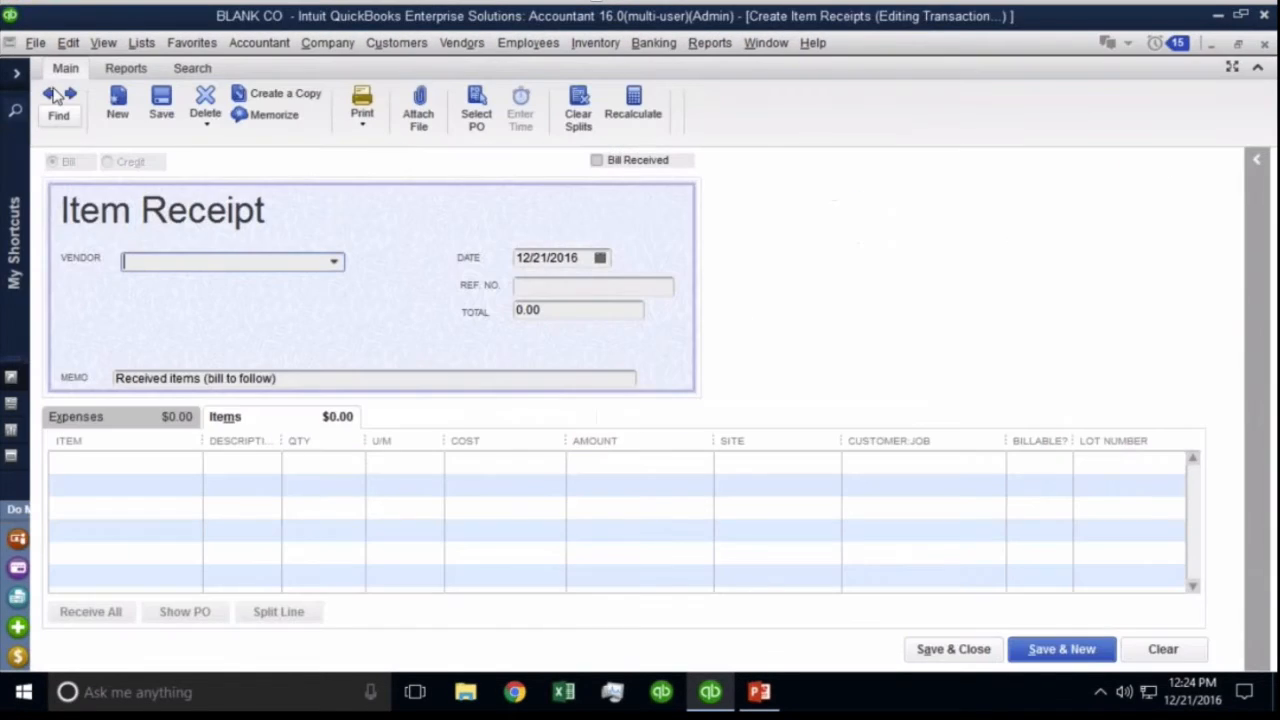
Change ACME receipt 6657554's date to 12/19/2016, save it, and begin Enter Bill for Received Items.
left_click(49, 93)
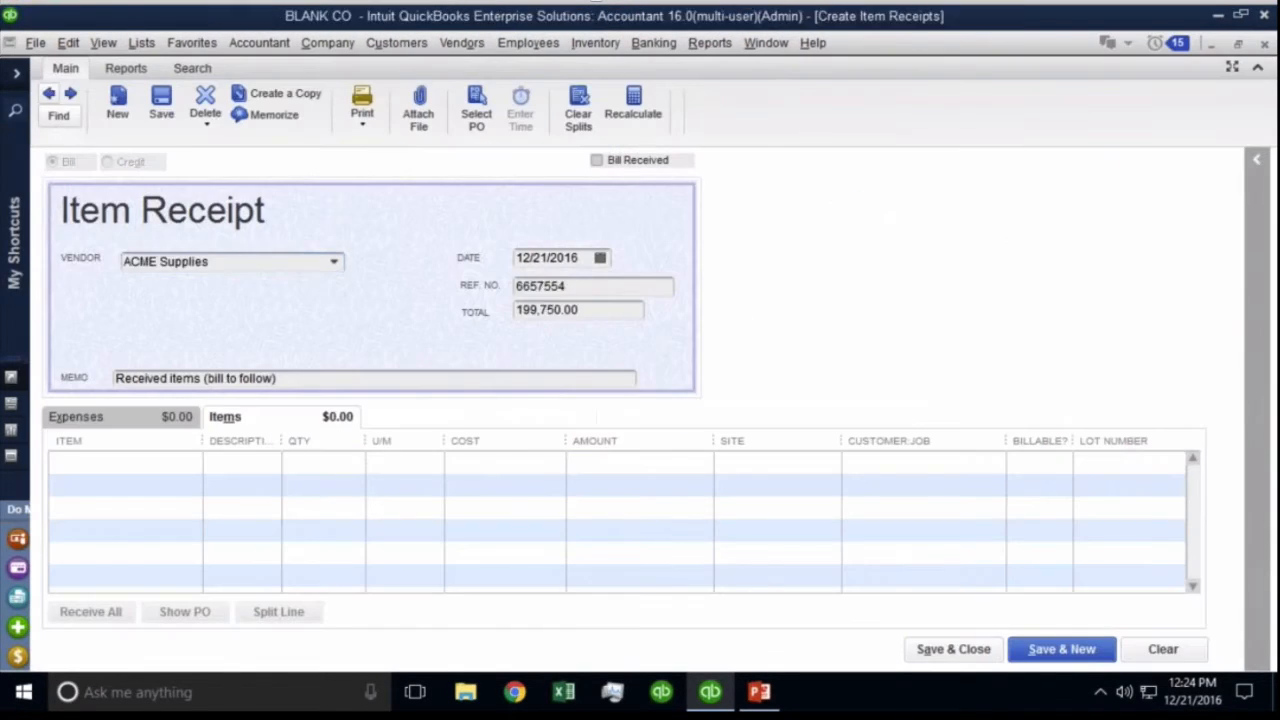
left_click(600, 258)
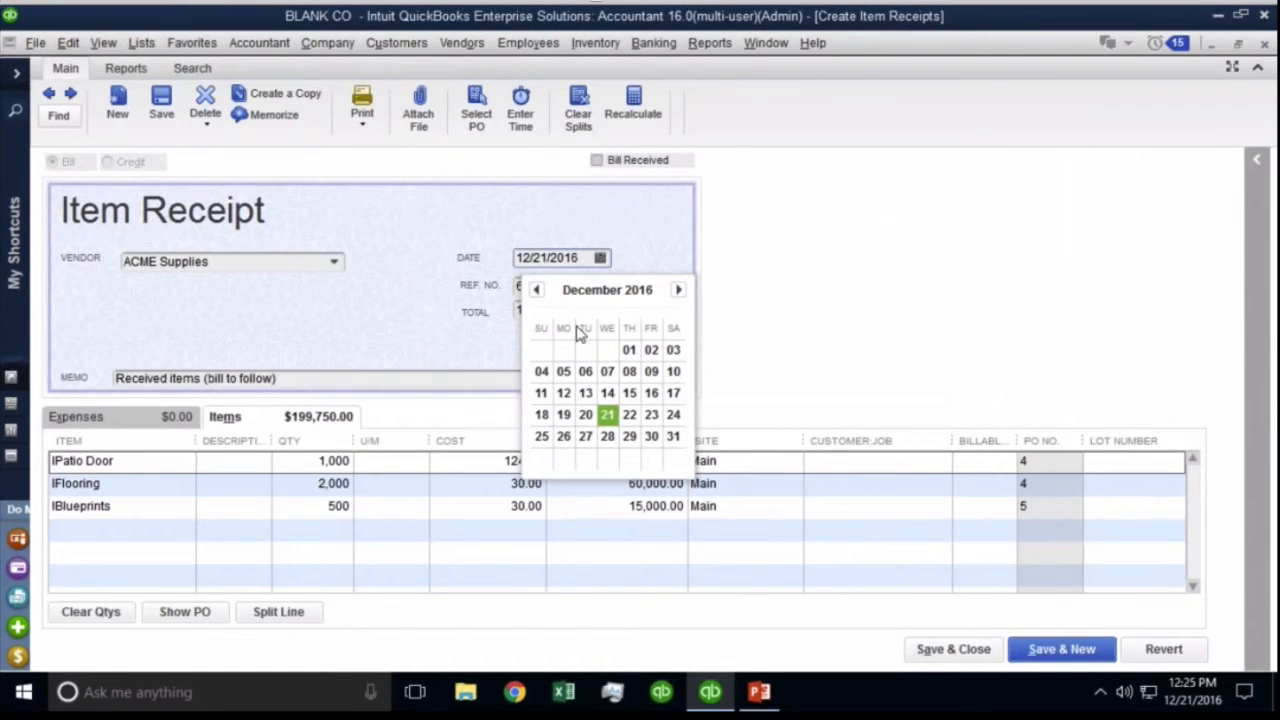
left_click(563, 414)
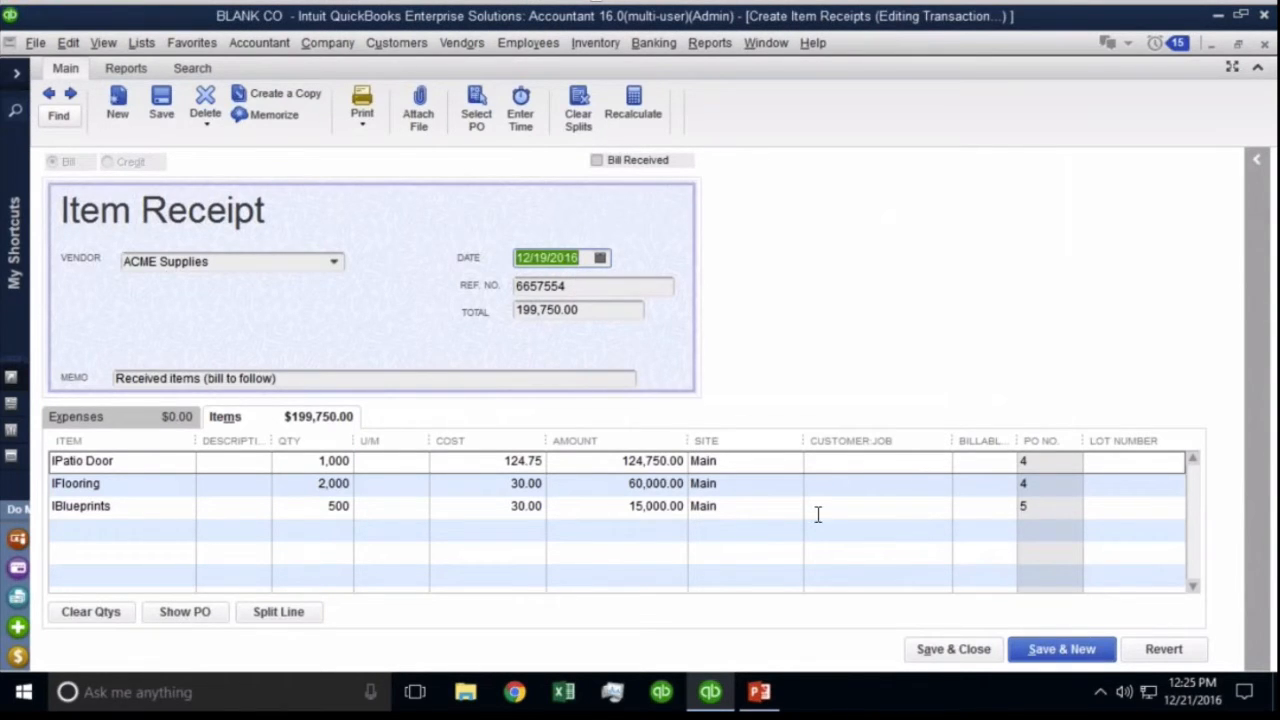
left_click(940, 652)
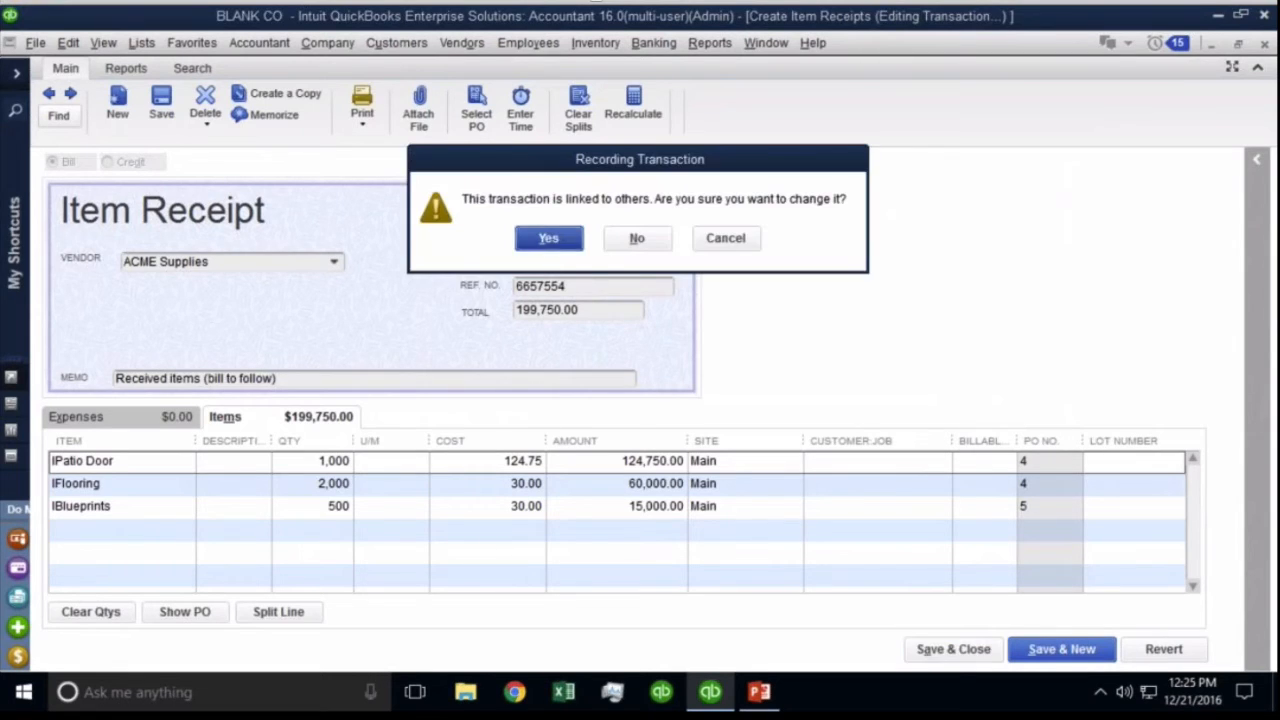
left_click(556, 248)
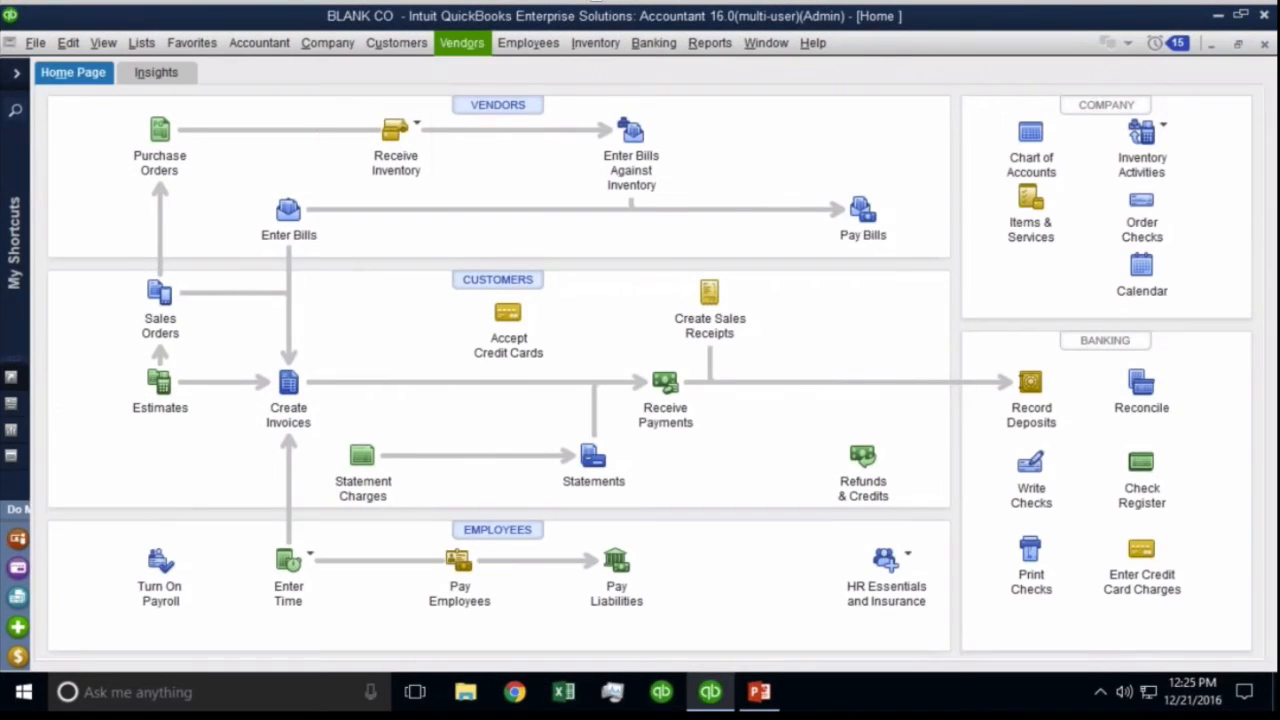
left_click(461, 42)
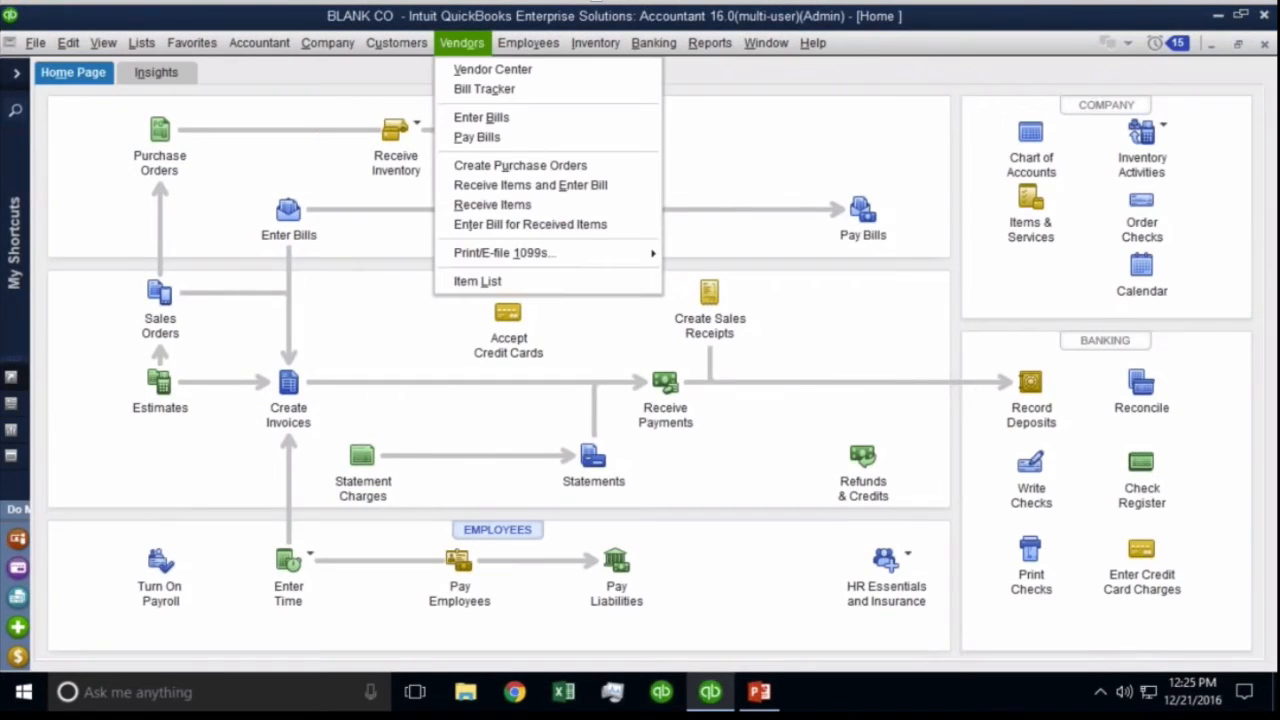
left_click(530, 224)
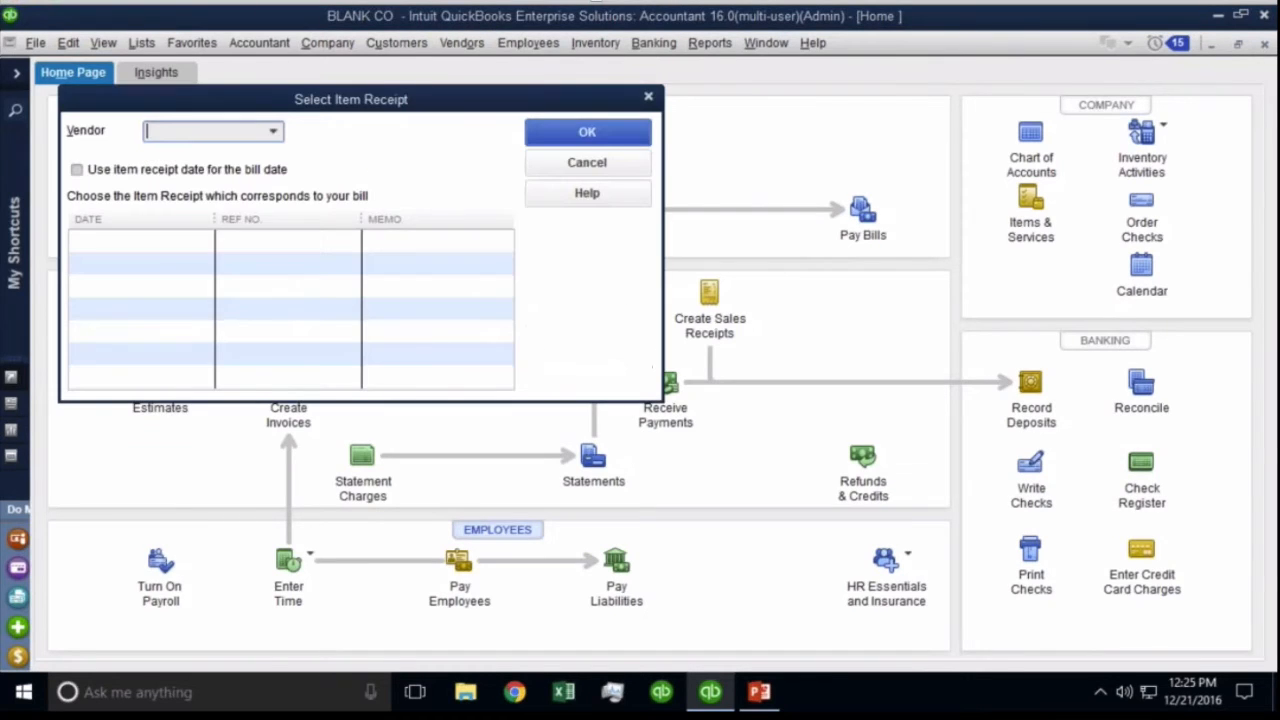
Bill ACME Supplies' 12/19/2016 receipt, using the receipt date as the bill date.
left_click(274, 131)
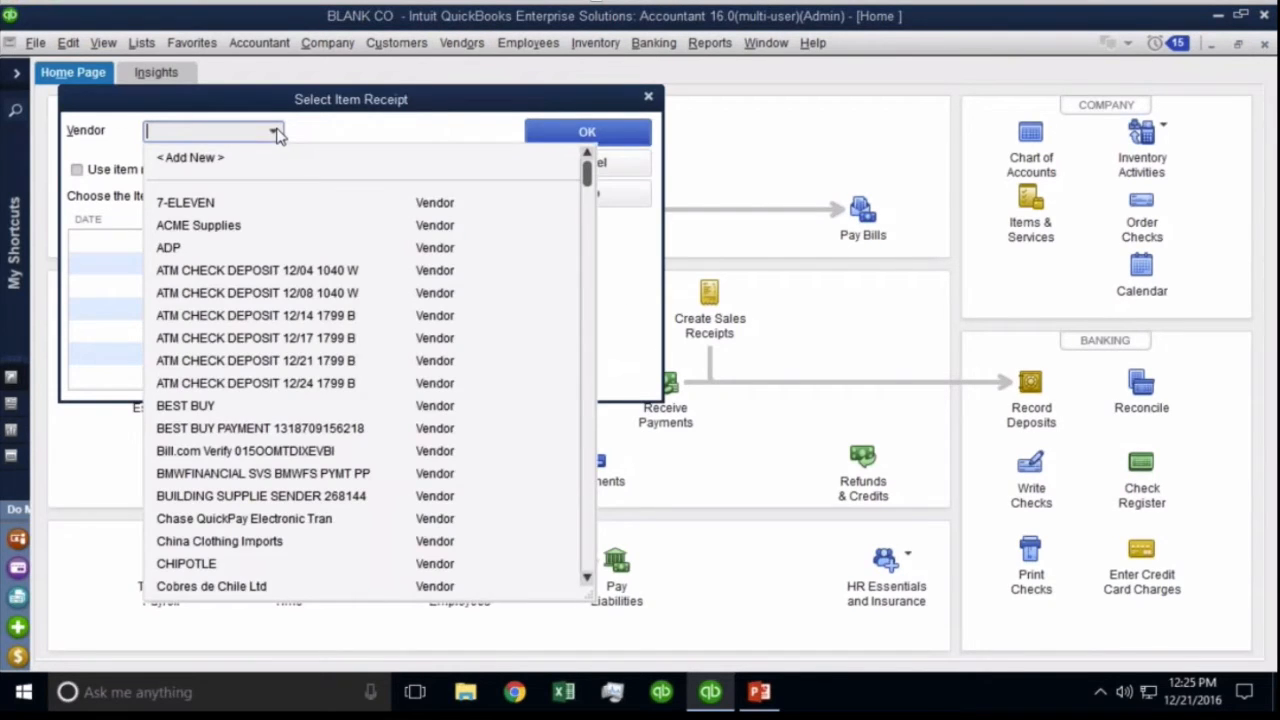
left_click(198, 225)
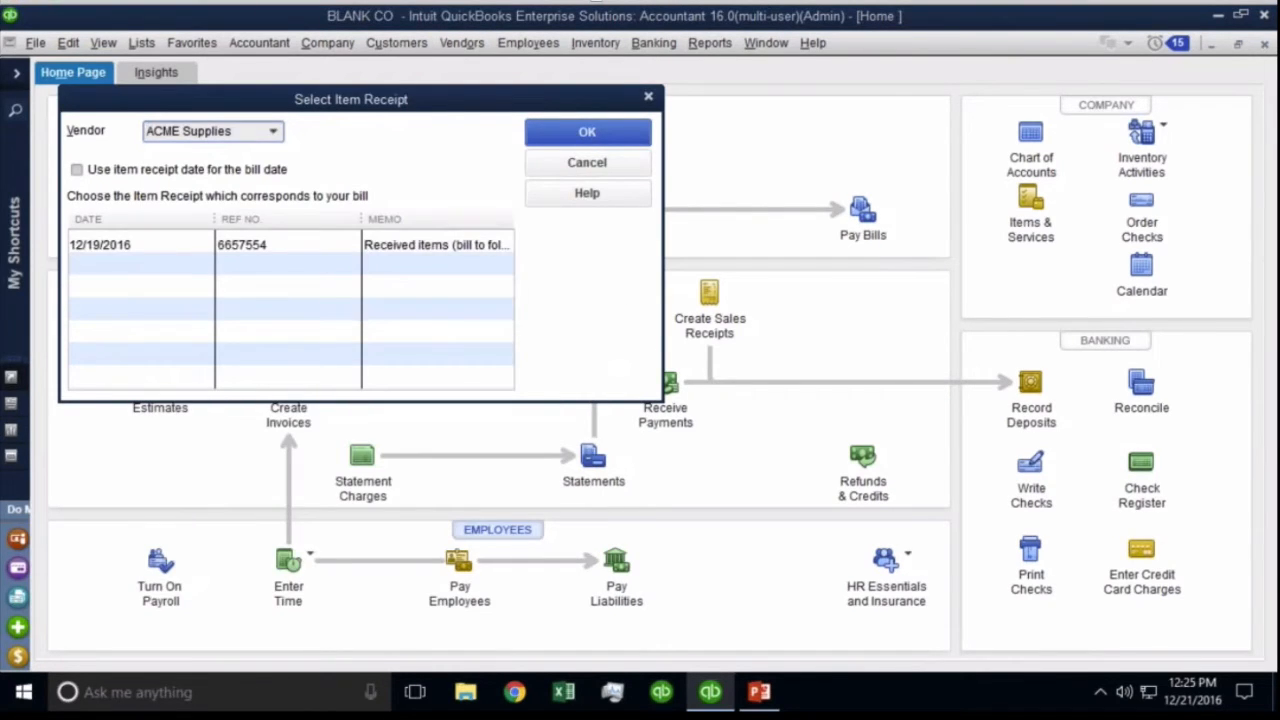
left_click(86, 173)
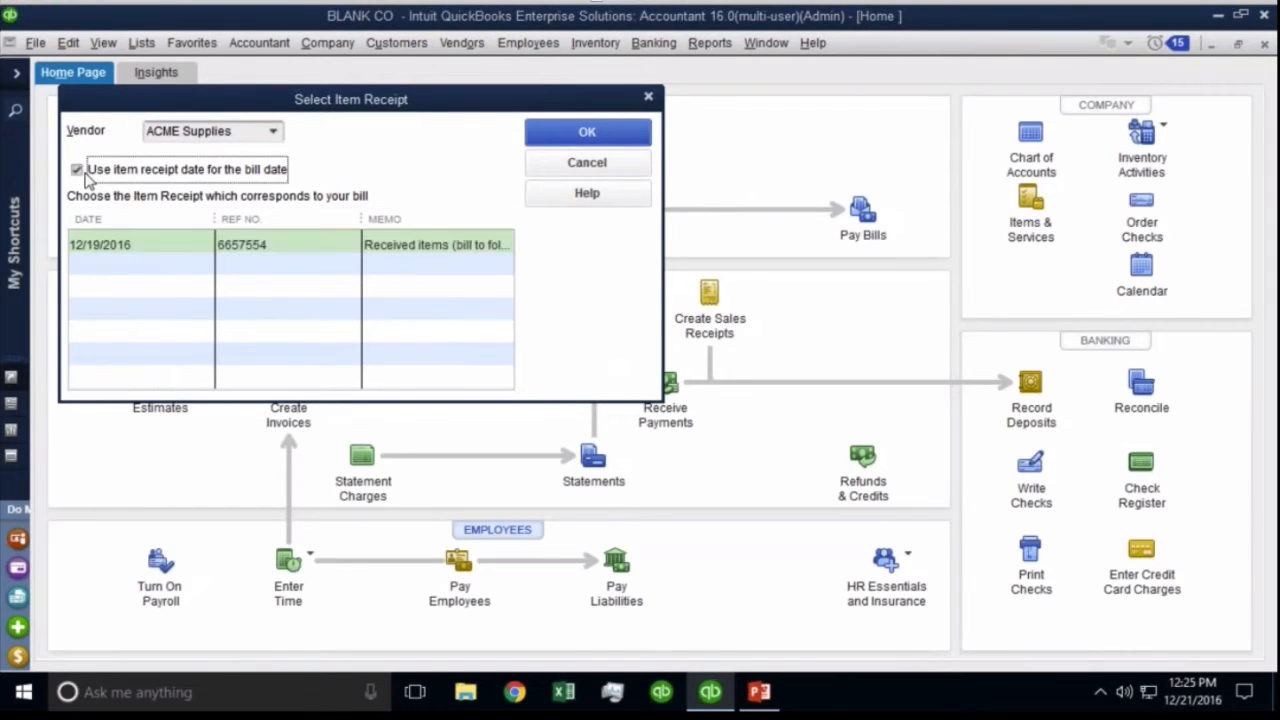
left_click(85, 173)
left_click(80, 171)
left_click(89, 174)
left_click(99, 174)
left_click(571, 132)
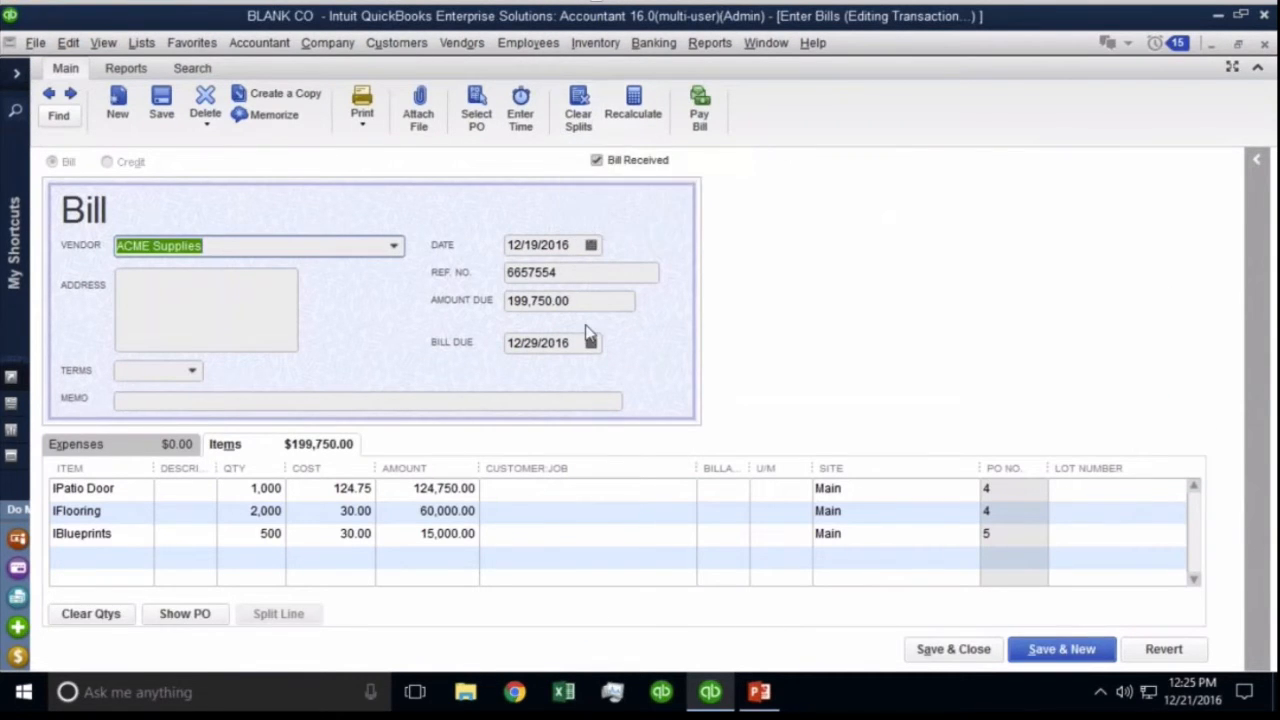
Set the ACME bill's terms to Net 30, giving a 01/18/2017 due date.
left_click(199, 366)
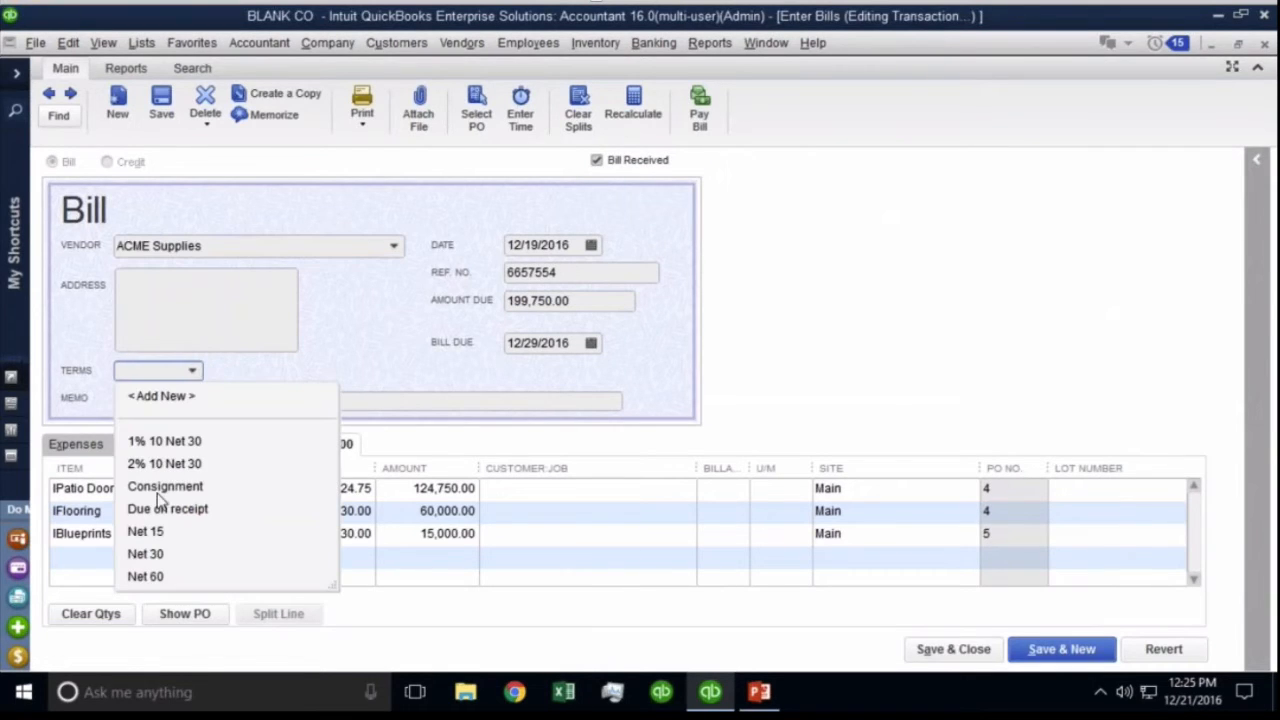
left_click(158, 554)
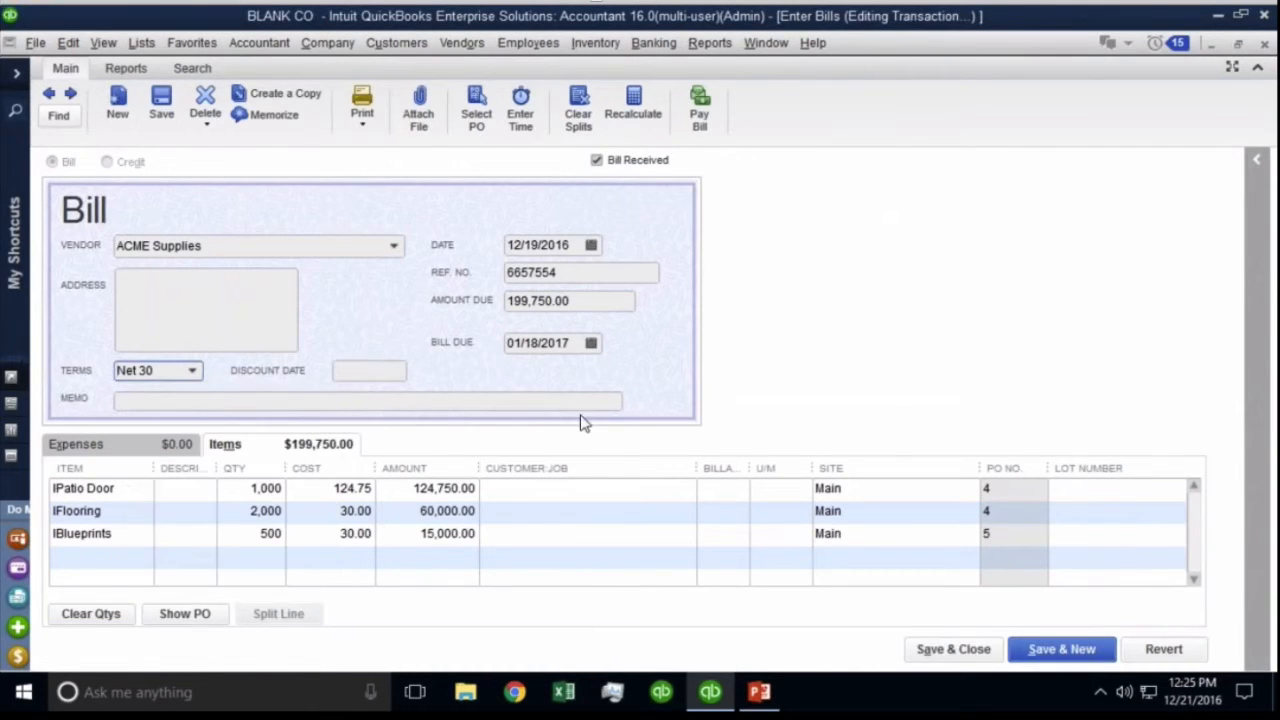
left_click(580, 342)
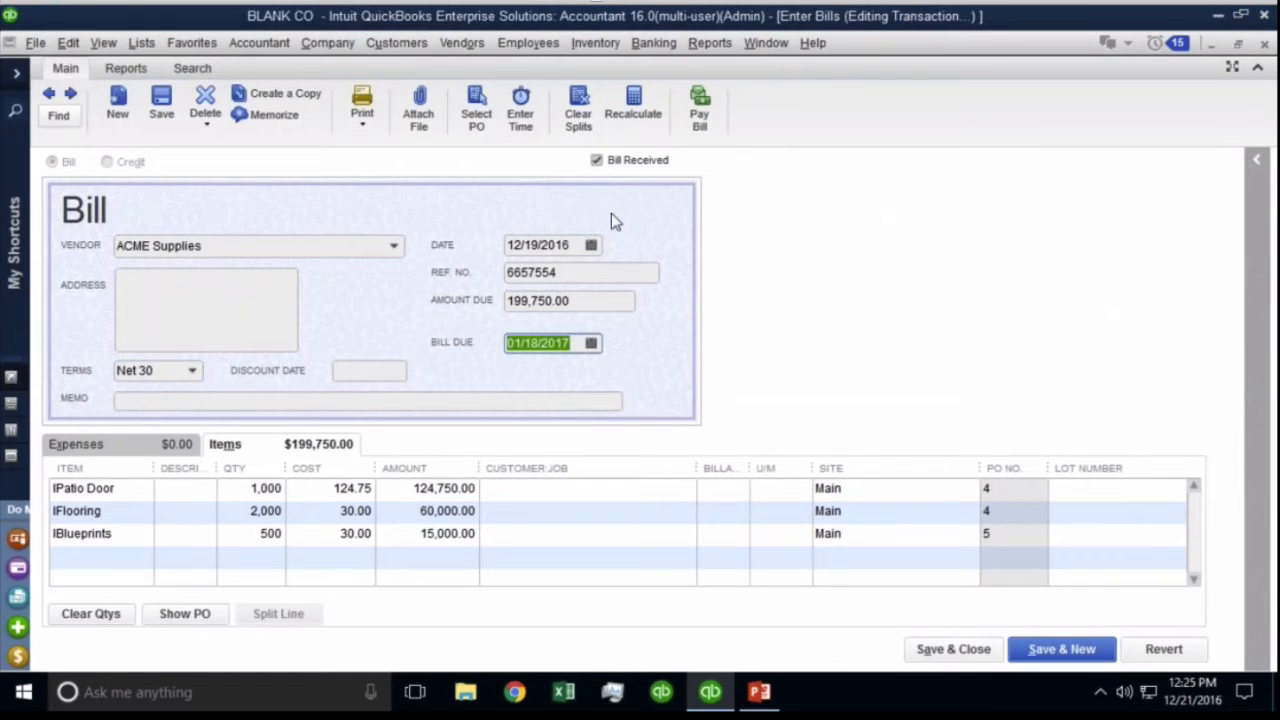
left_click(575, 244)
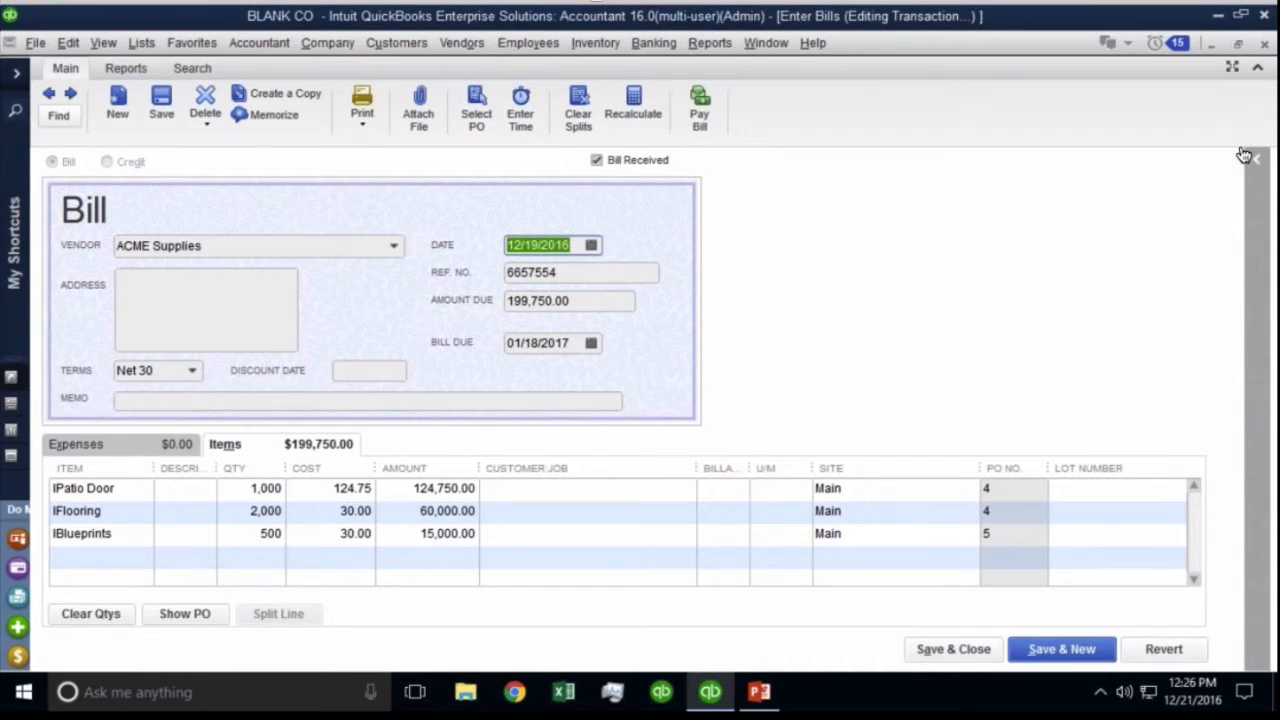
Try a 12/15/2016 bill date, which recalculates the due date to 01/14/2017.
left_click(592, 245)
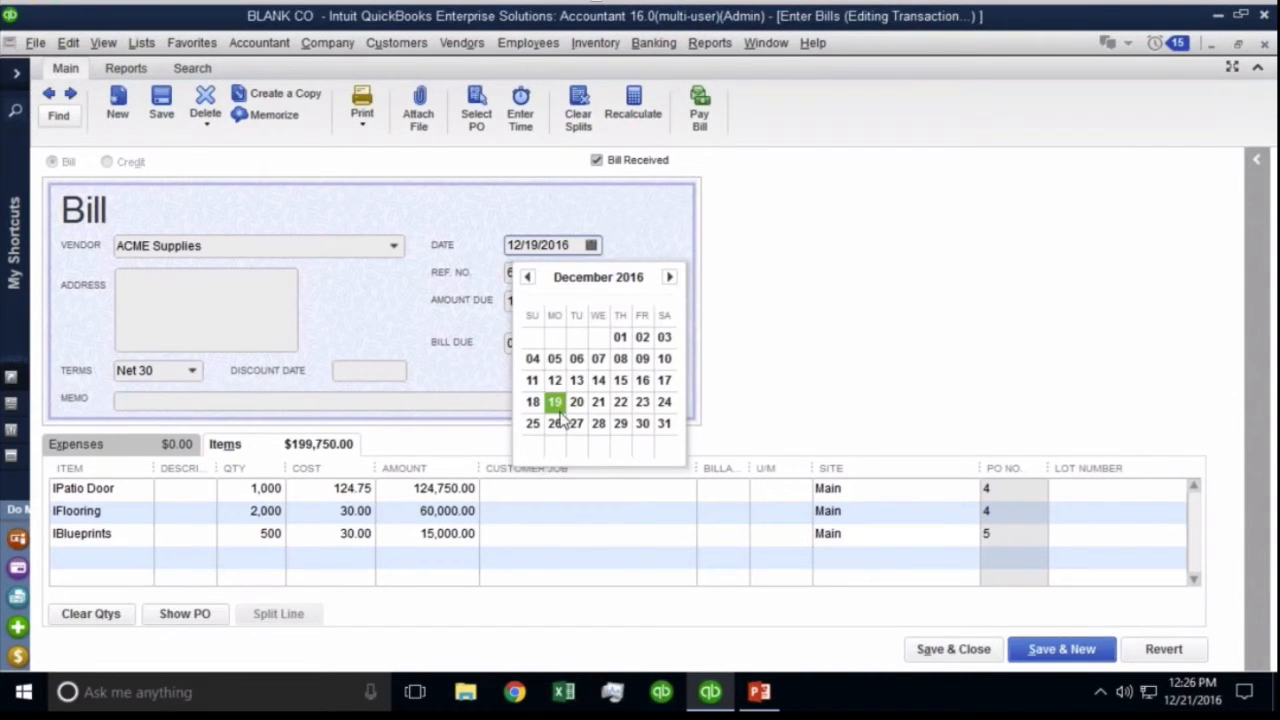
left_click(620, 380)
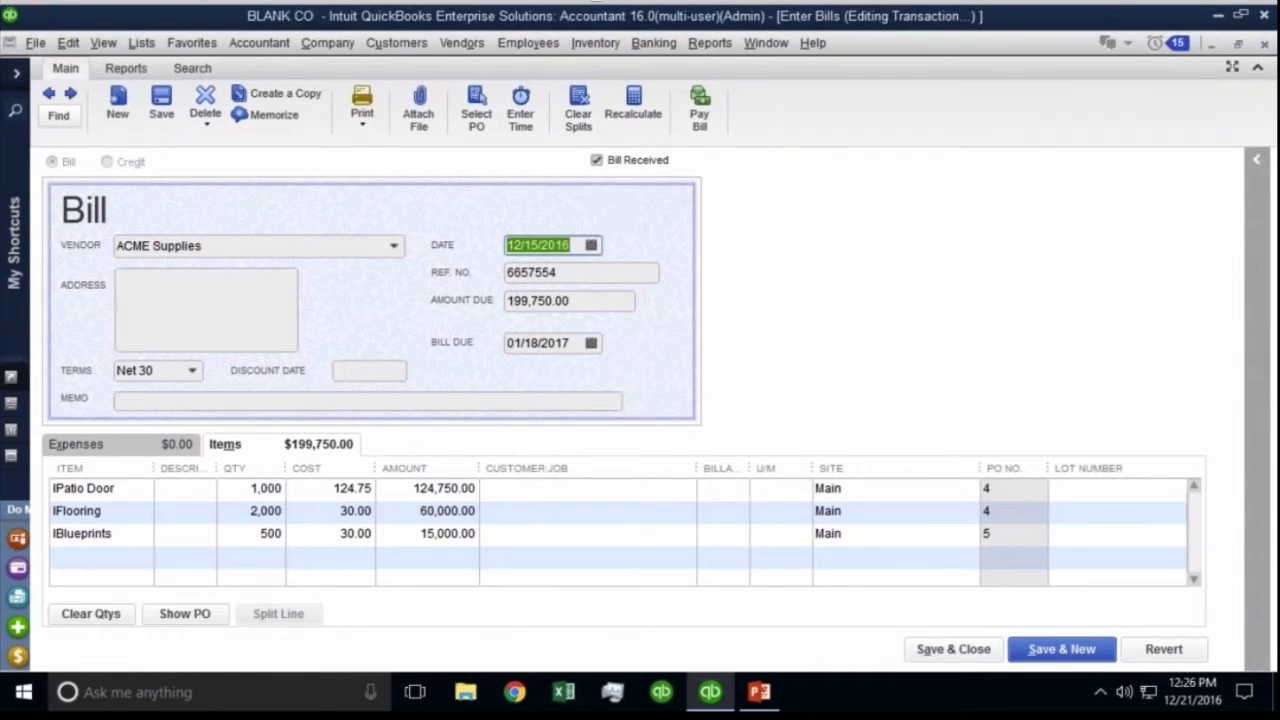
left_click(178, 372)
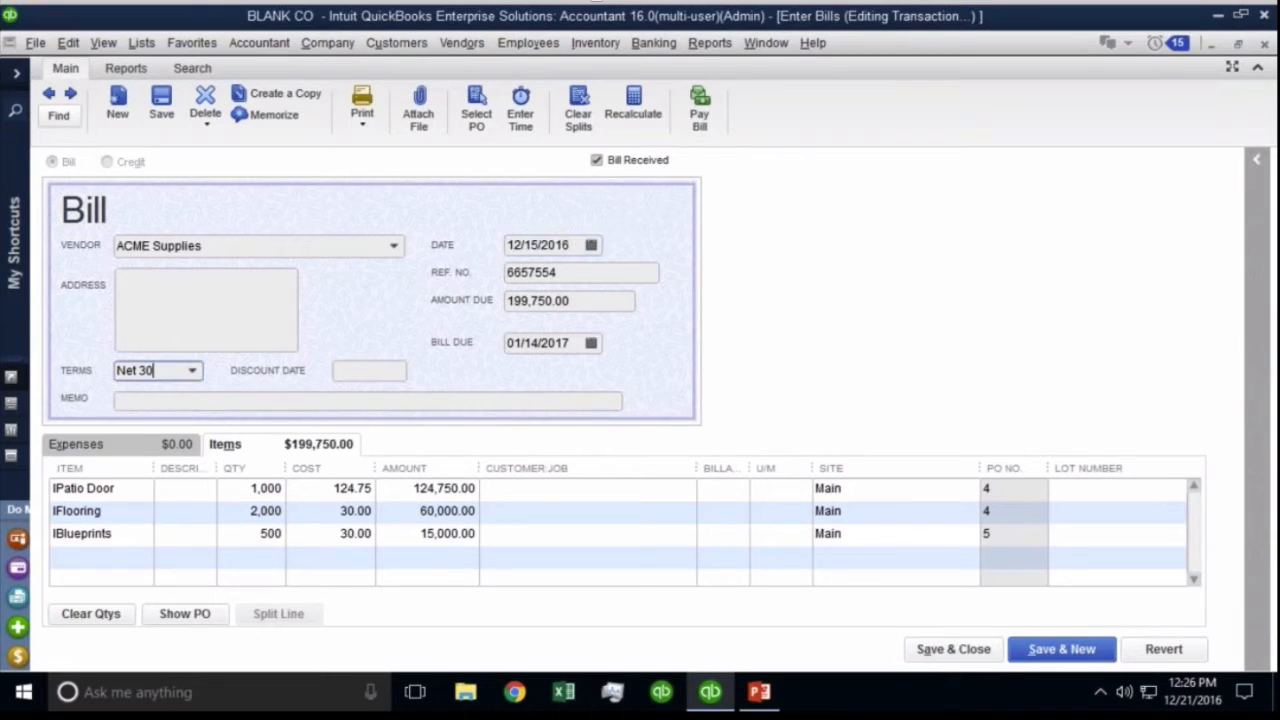
left_click(580, 345)
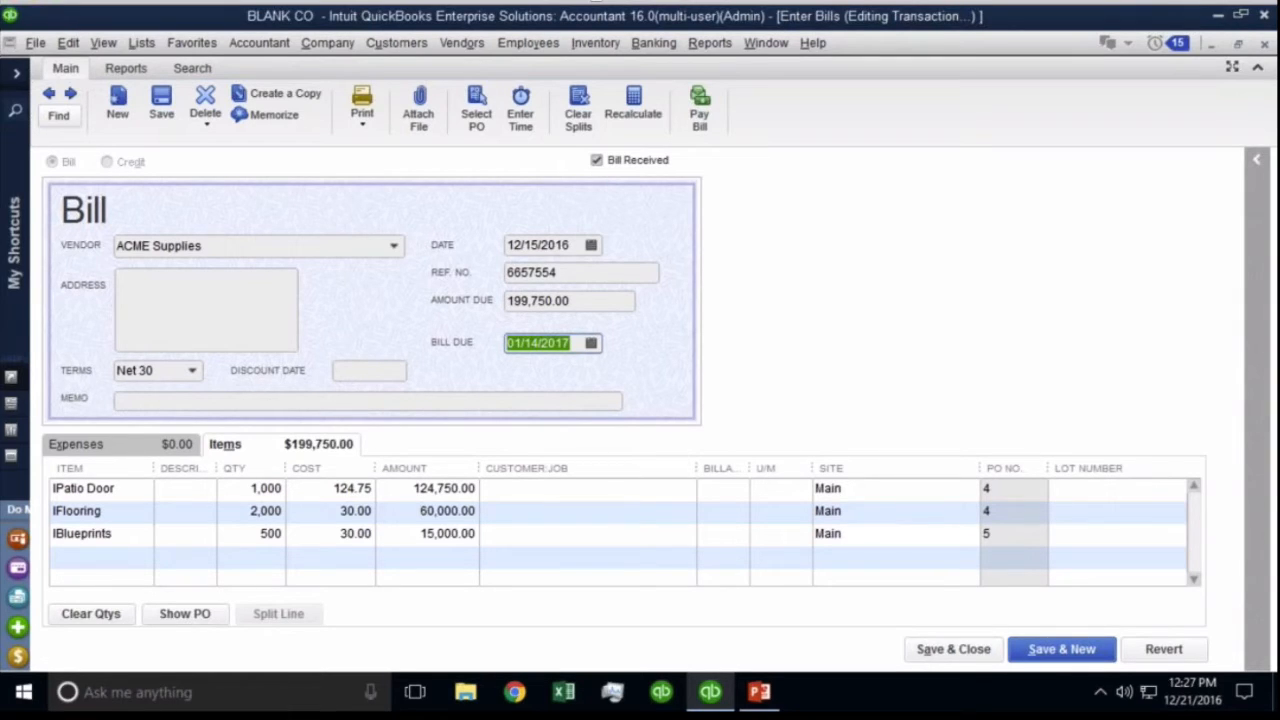
Set the bill date to today, 12/21/2016, and save the bill, confirming the change.
left_click(540, 249)
key("t")
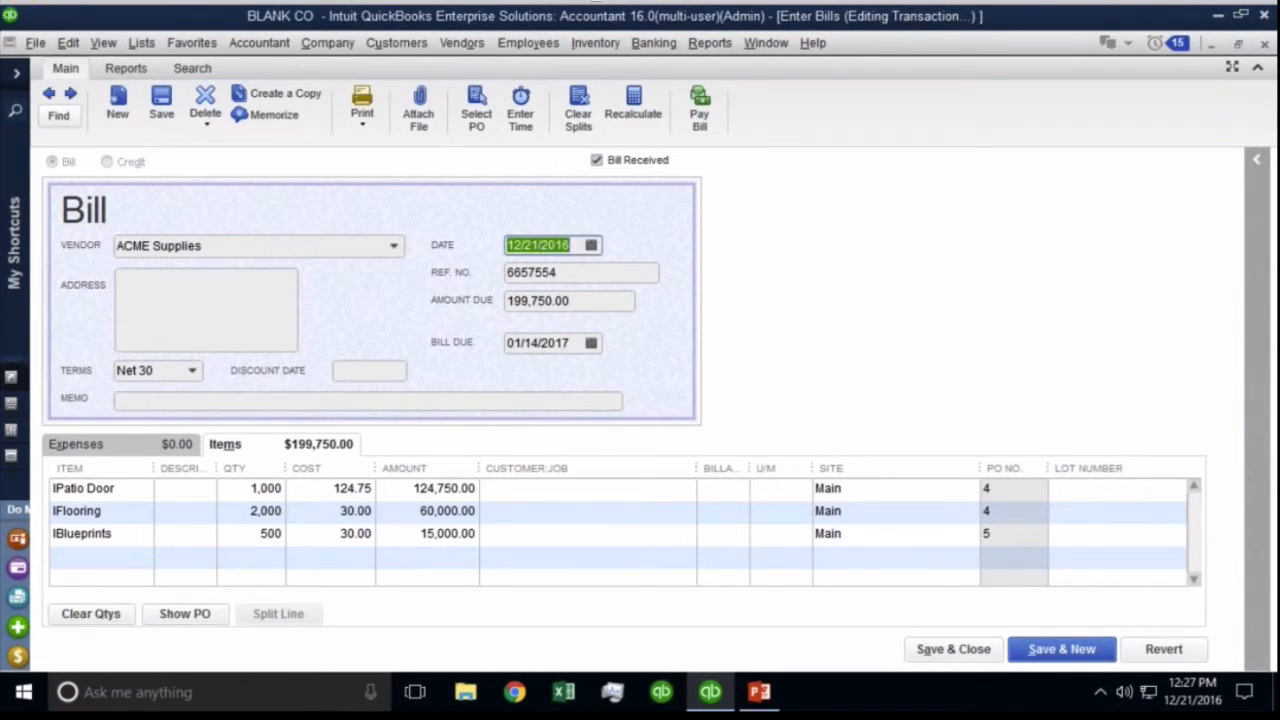
left_click(934, 651)
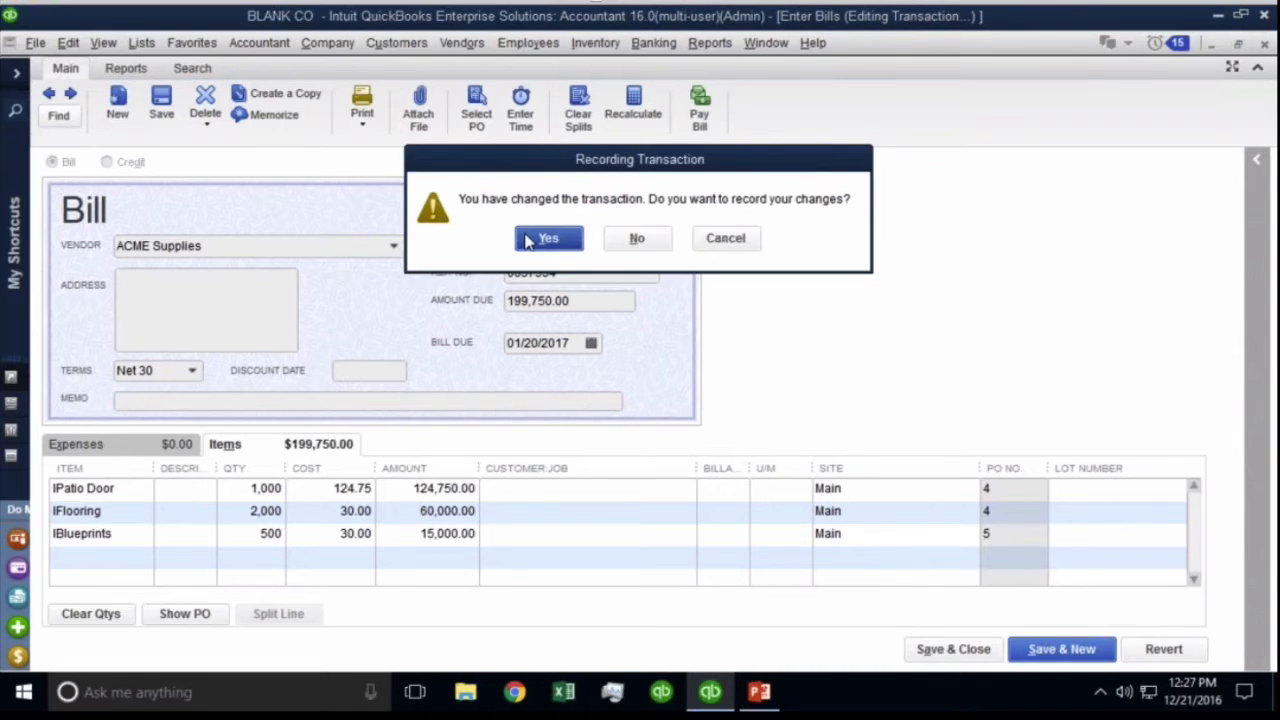
key("Return")
key("Return")
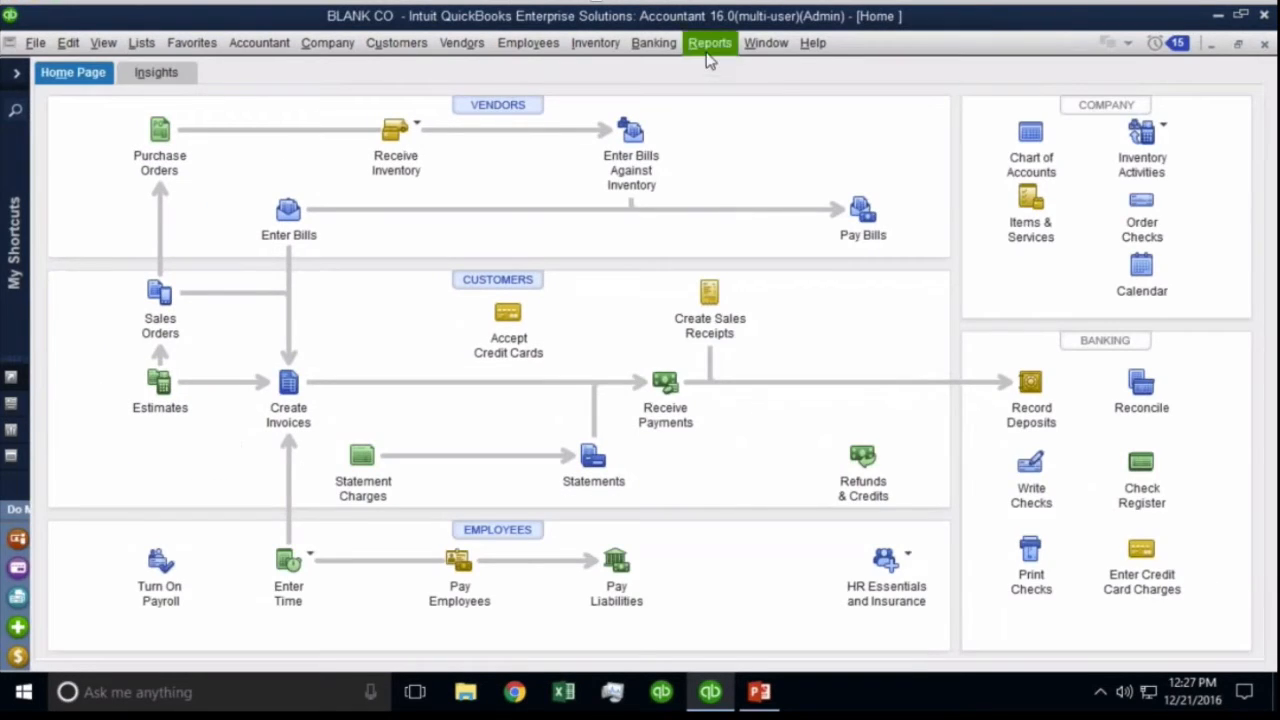
left_click(707, 50)
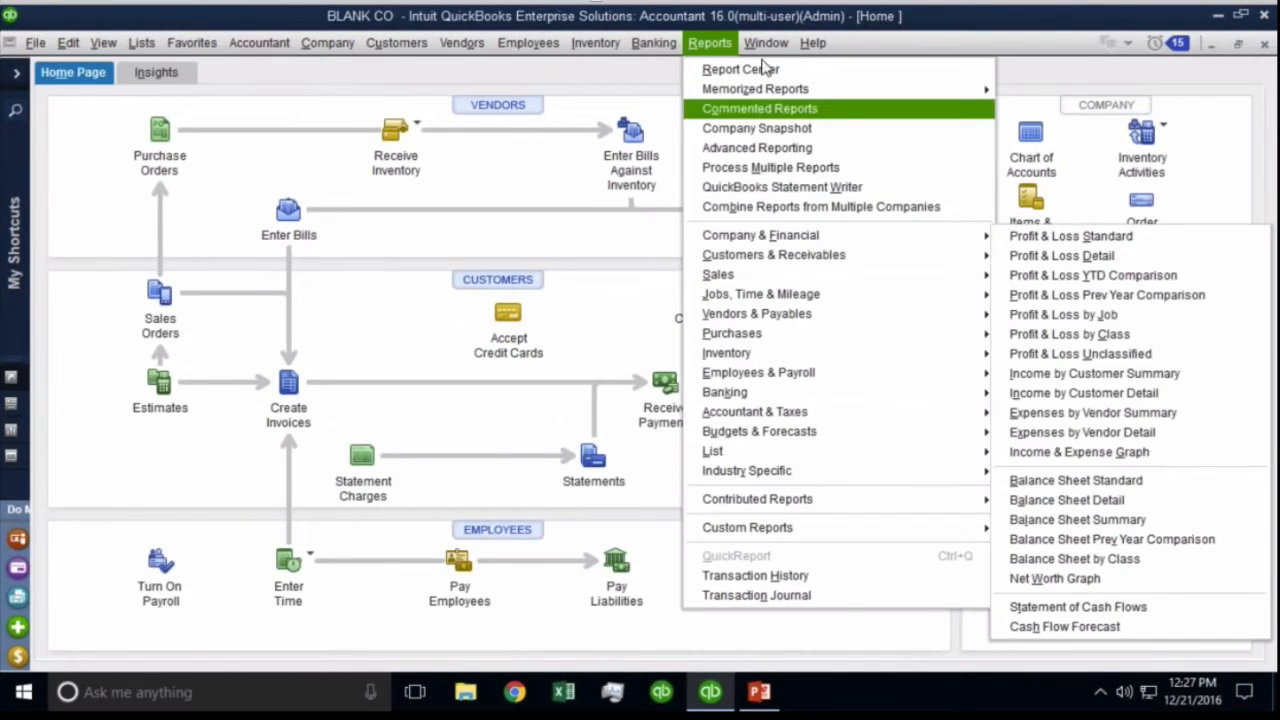
mouse_move(766, 42)
left_click(772, 209)
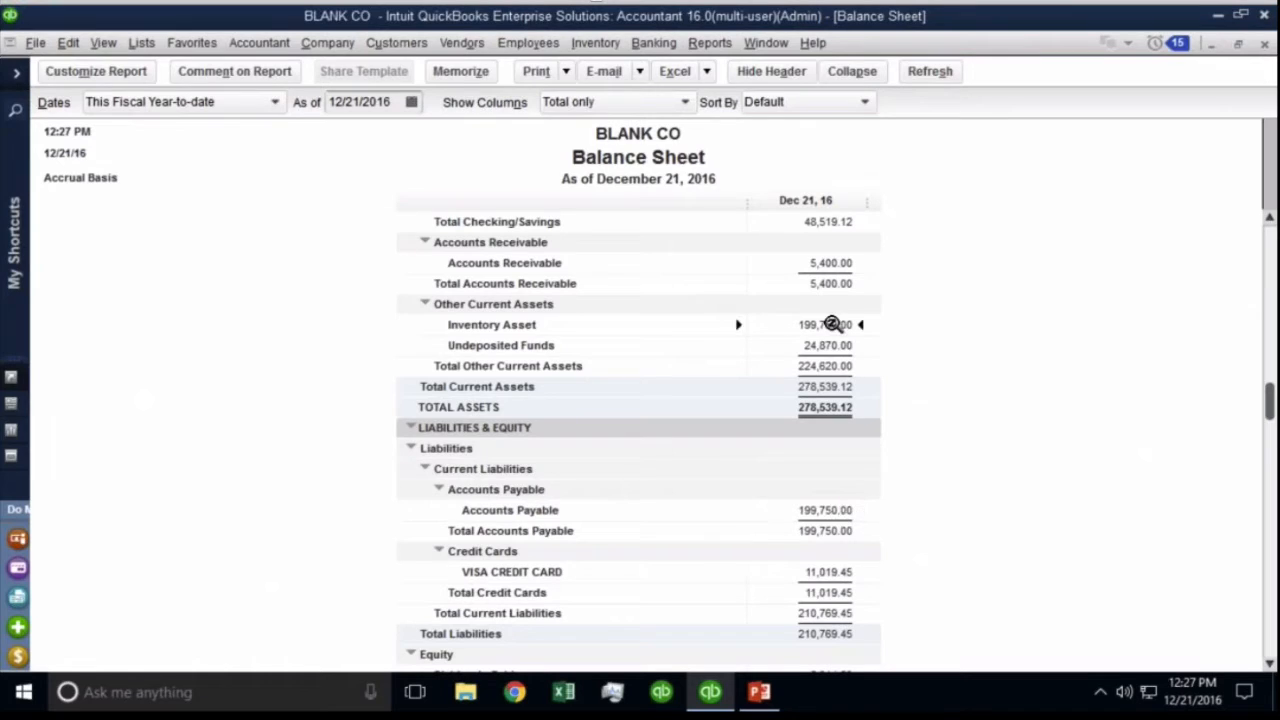
left_click(597, 46)
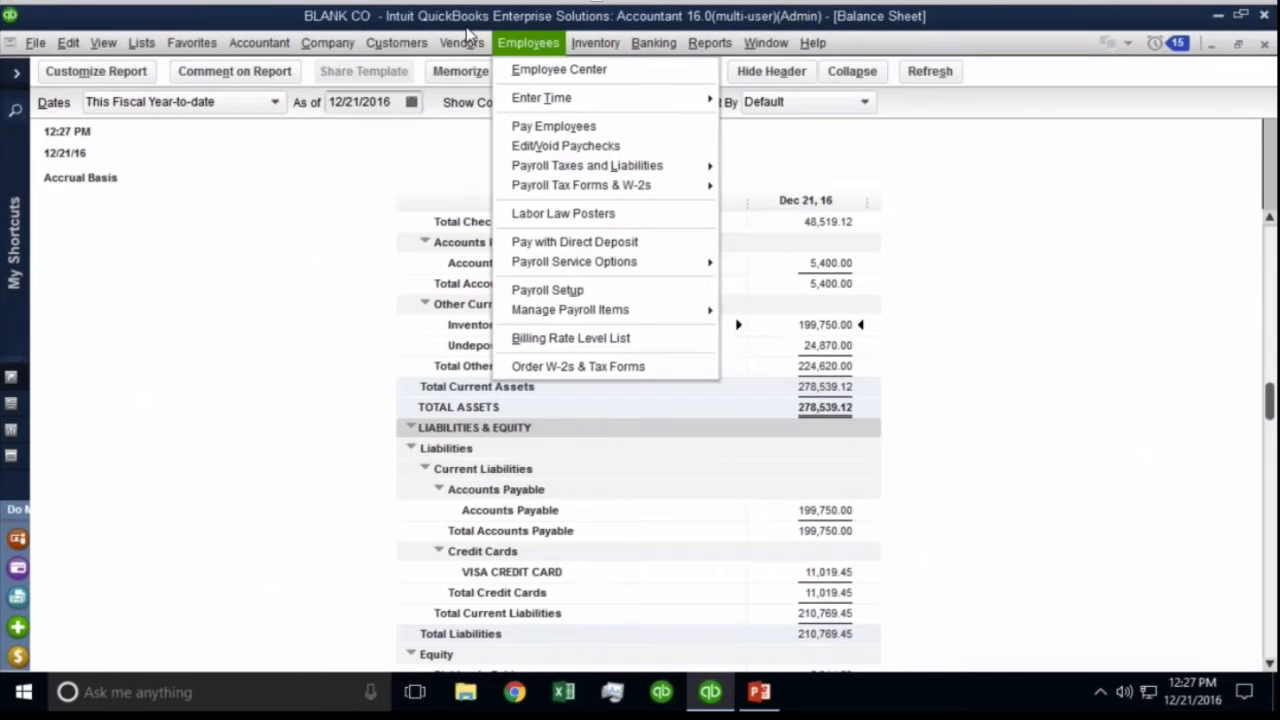
mouse_move(448, 40)
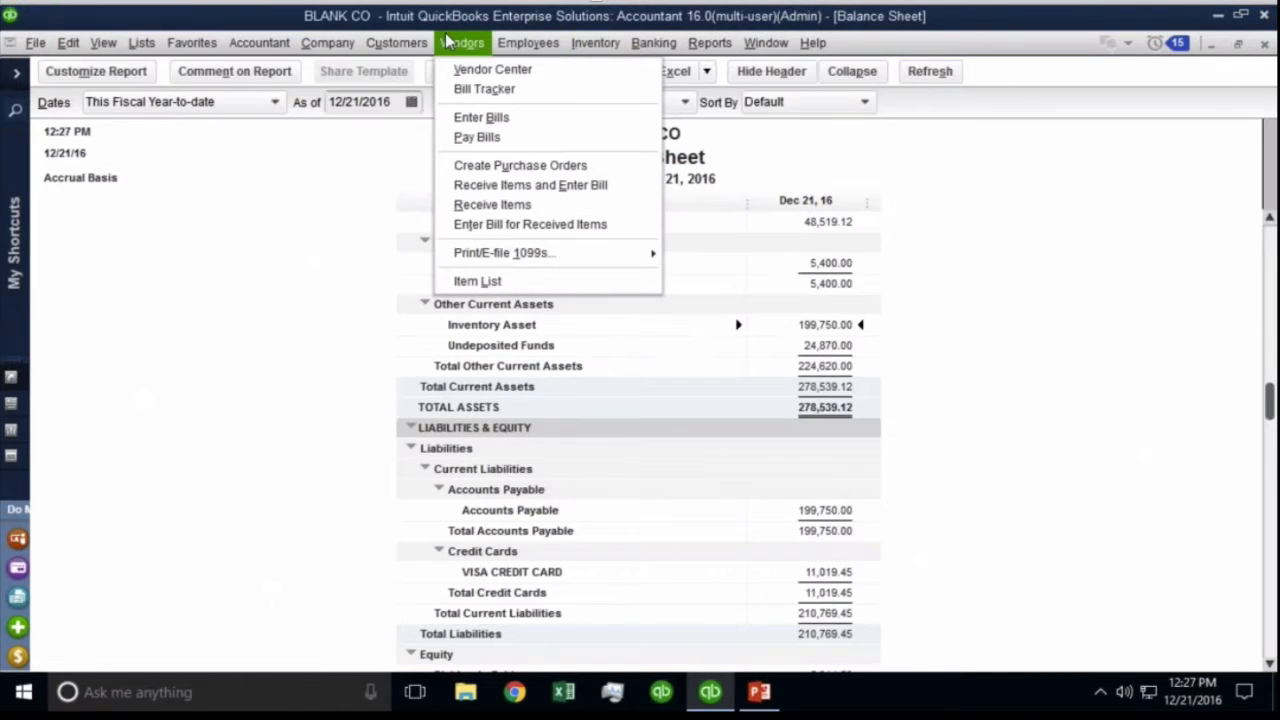
left_click(476, 138)
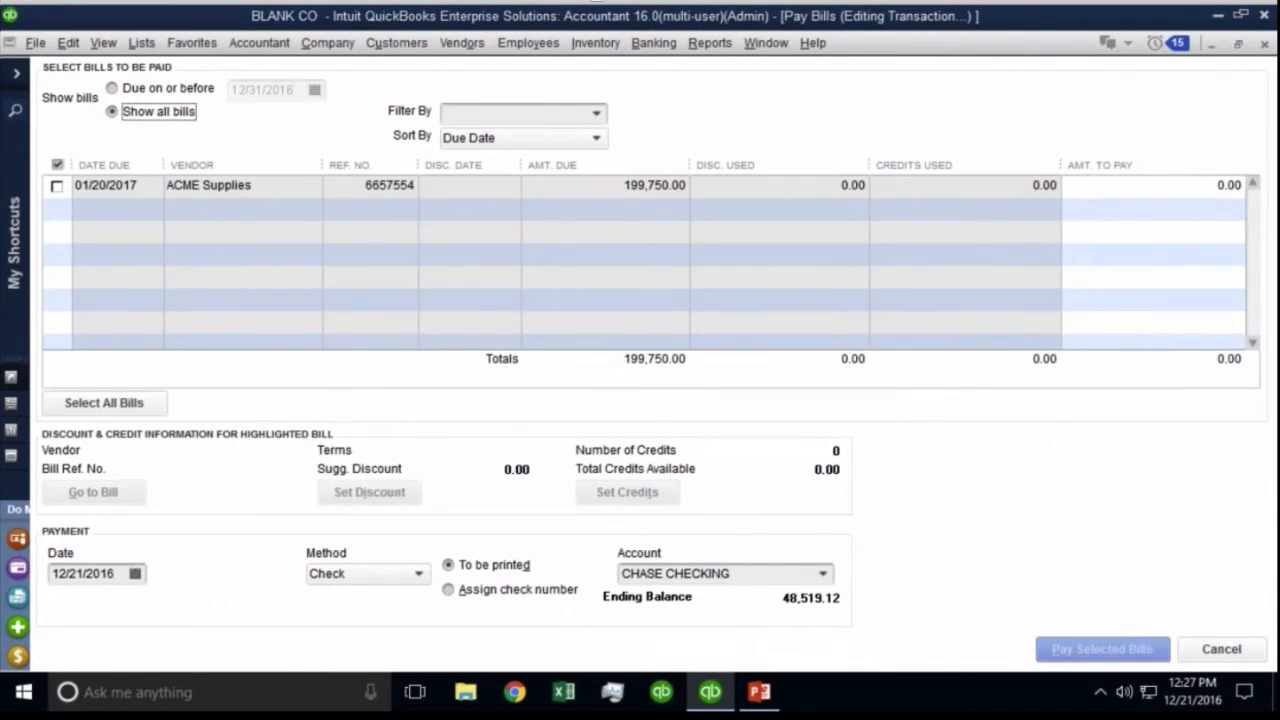
key("Escape")
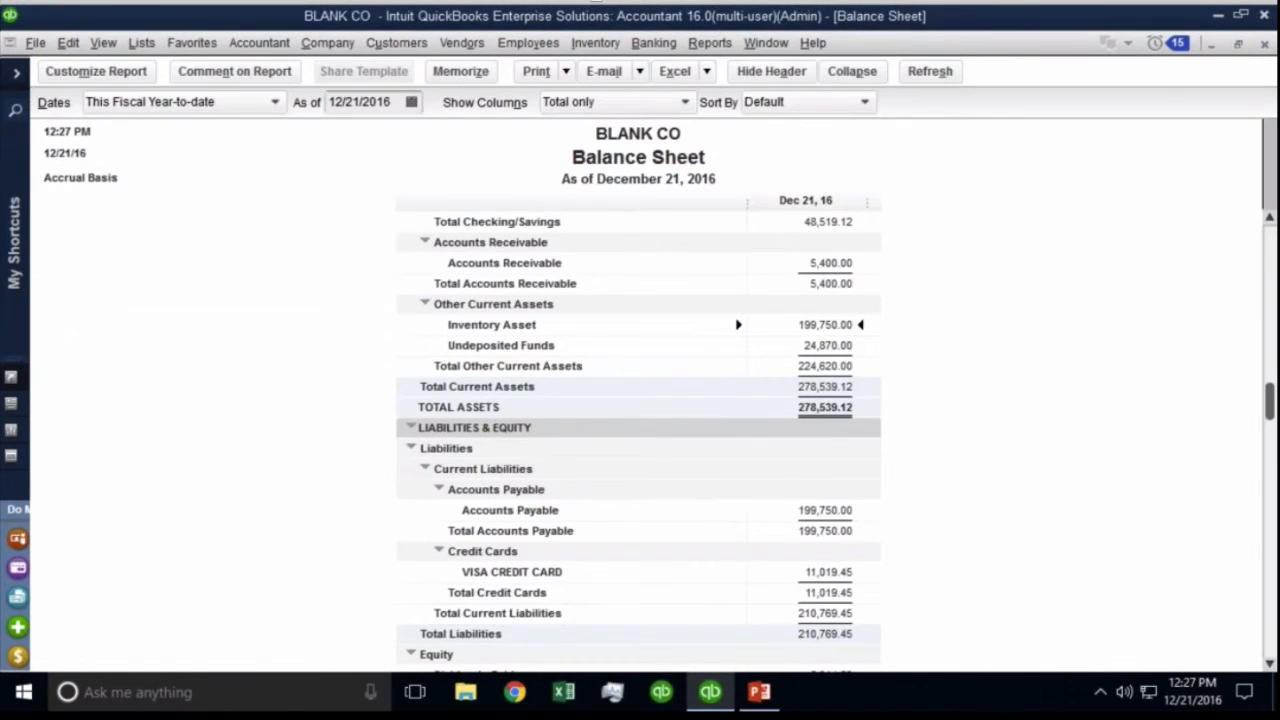
Switch the BLANK CO company file to single-user mode and acknowledge the confirmation.
left_click(38, 44)
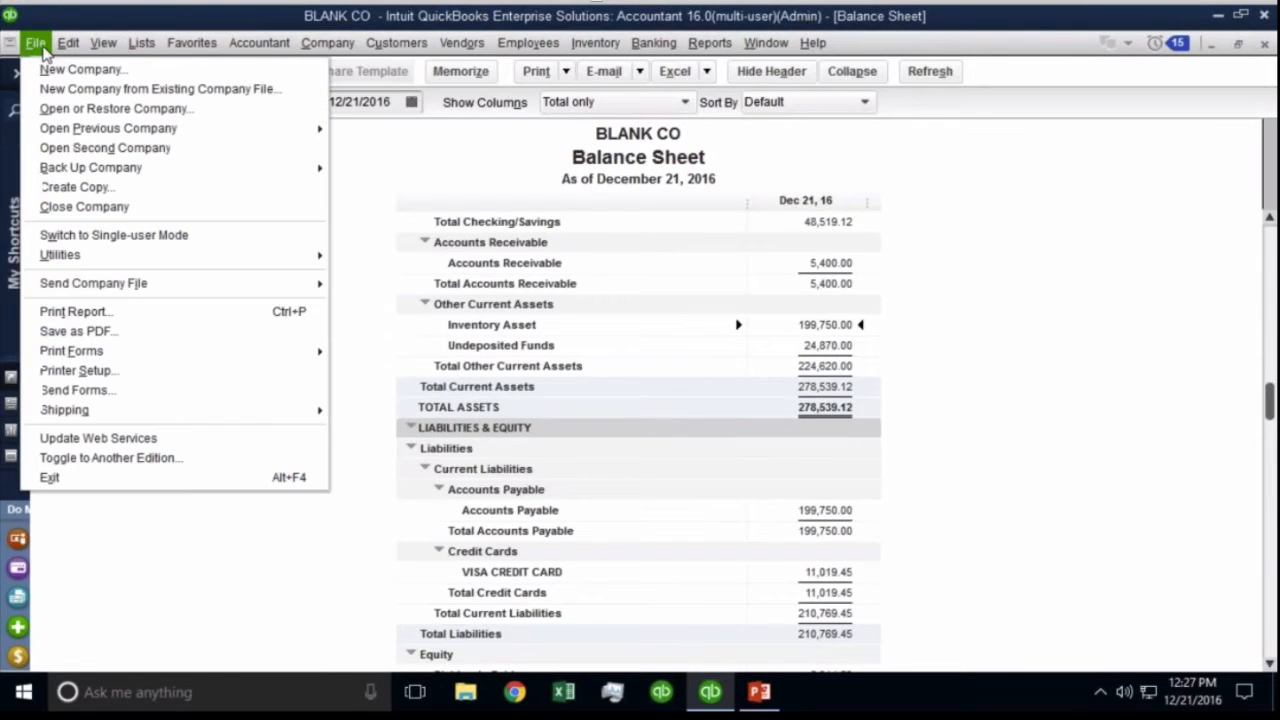
left_click(70, 234)
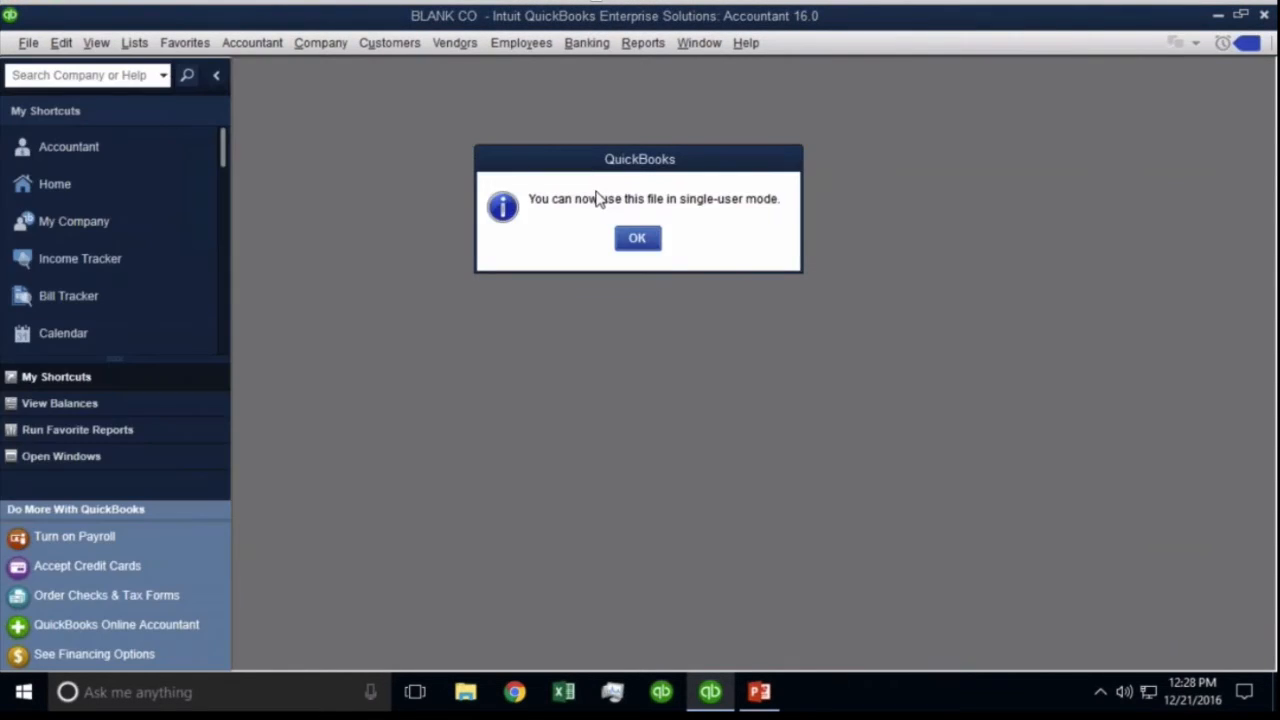
left_click(641, 244)
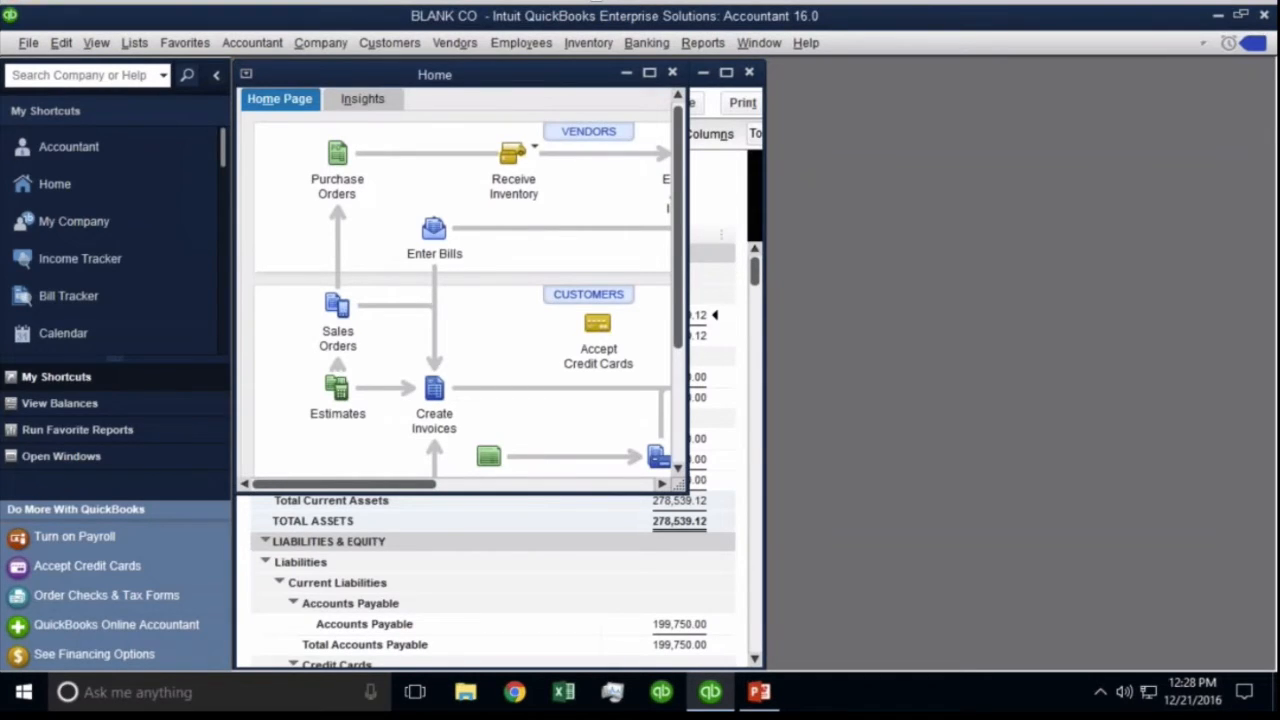
Open the Items & Inventory company preferences.
left_click(61, 42)
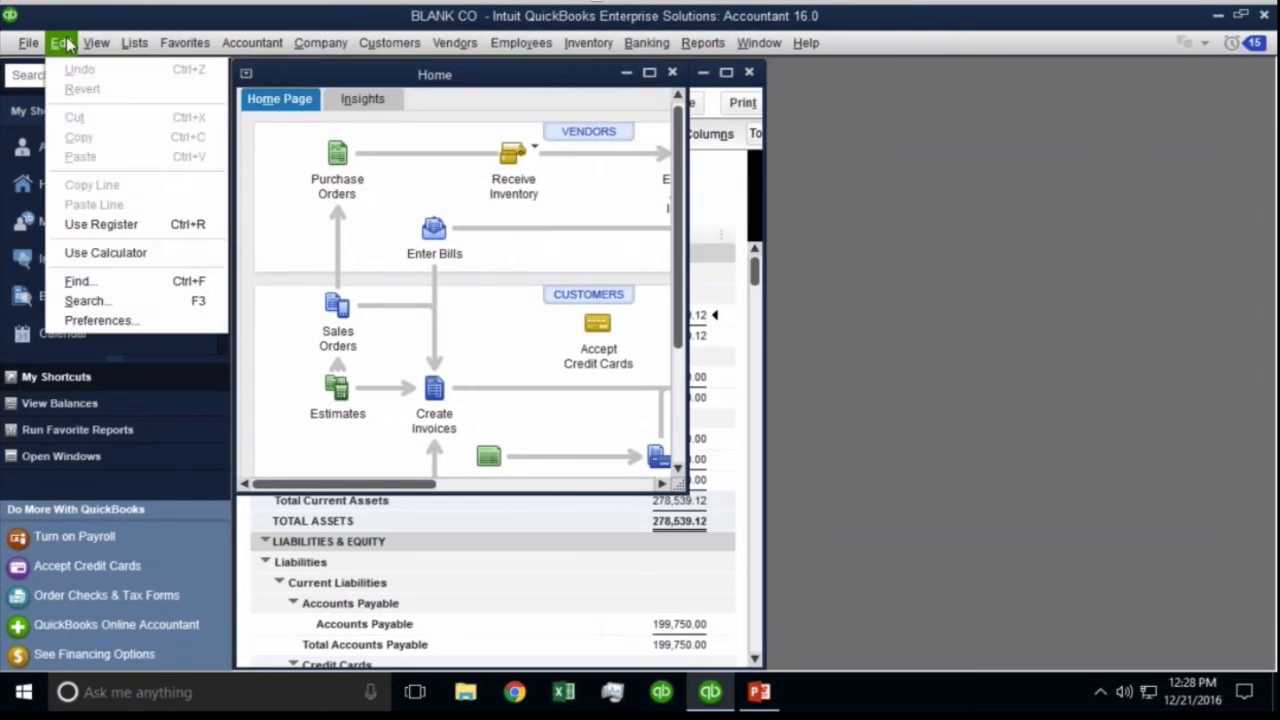
left_click(100, 320)
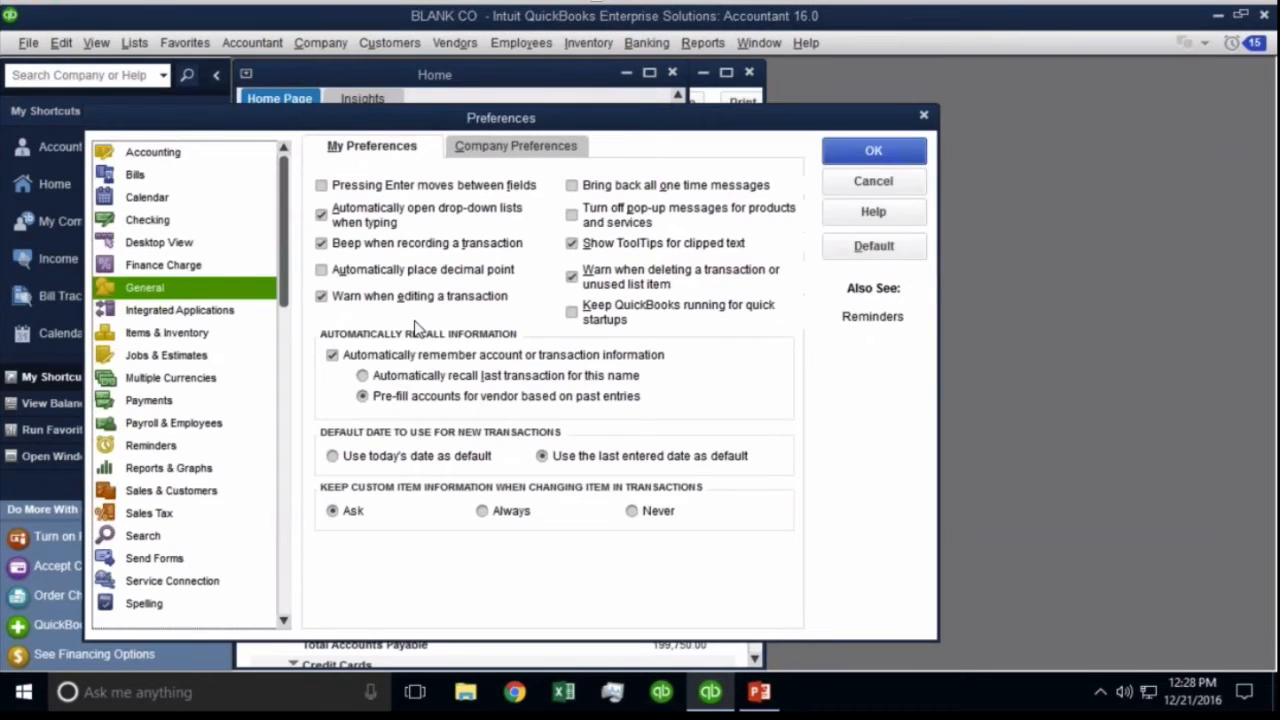
left_click(196, 338)
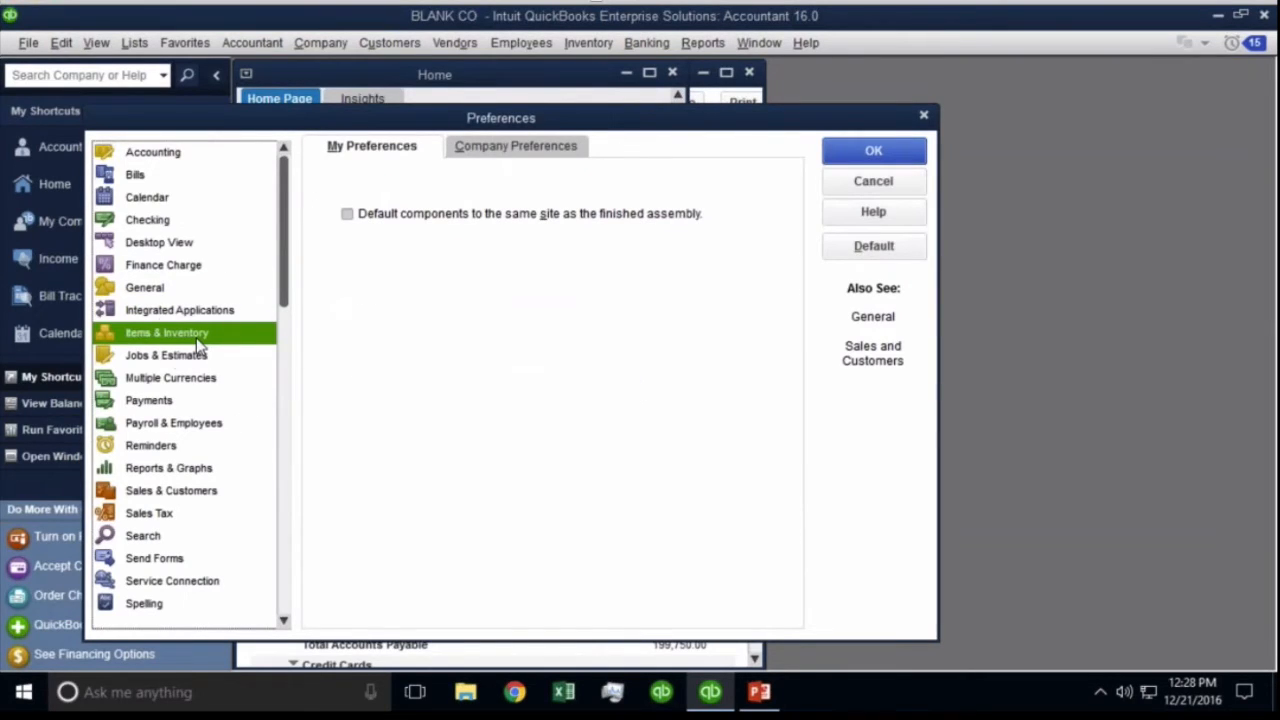
left_click(516, 152)
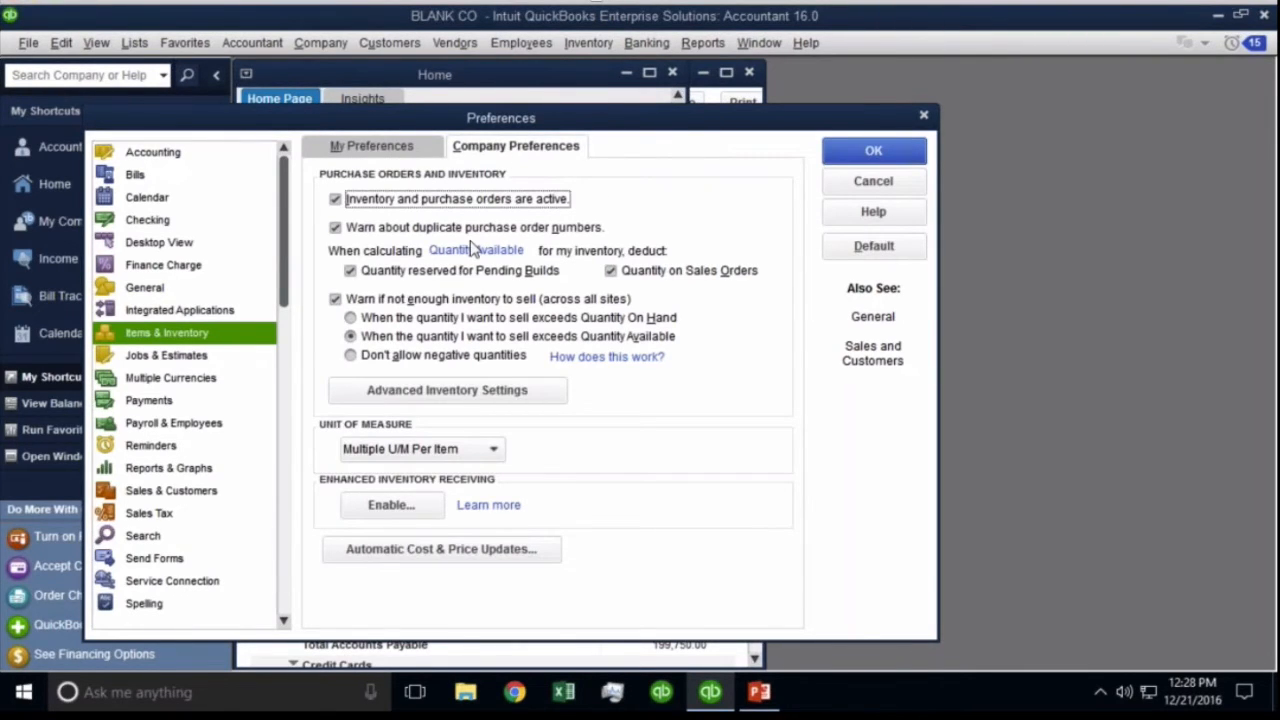
Start enabling Enhanced Inventory Receiving, bringing up its irreversible-change warning.
left_click(391, 508)
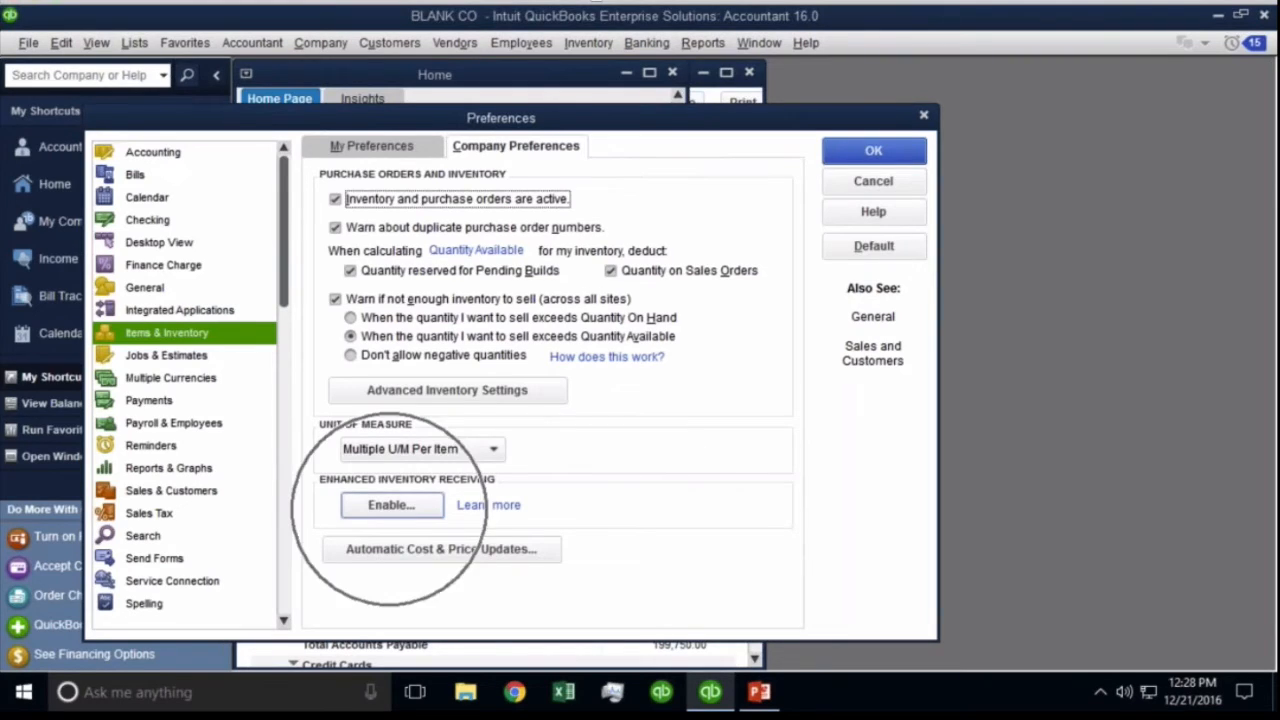
left_click(438, 490)
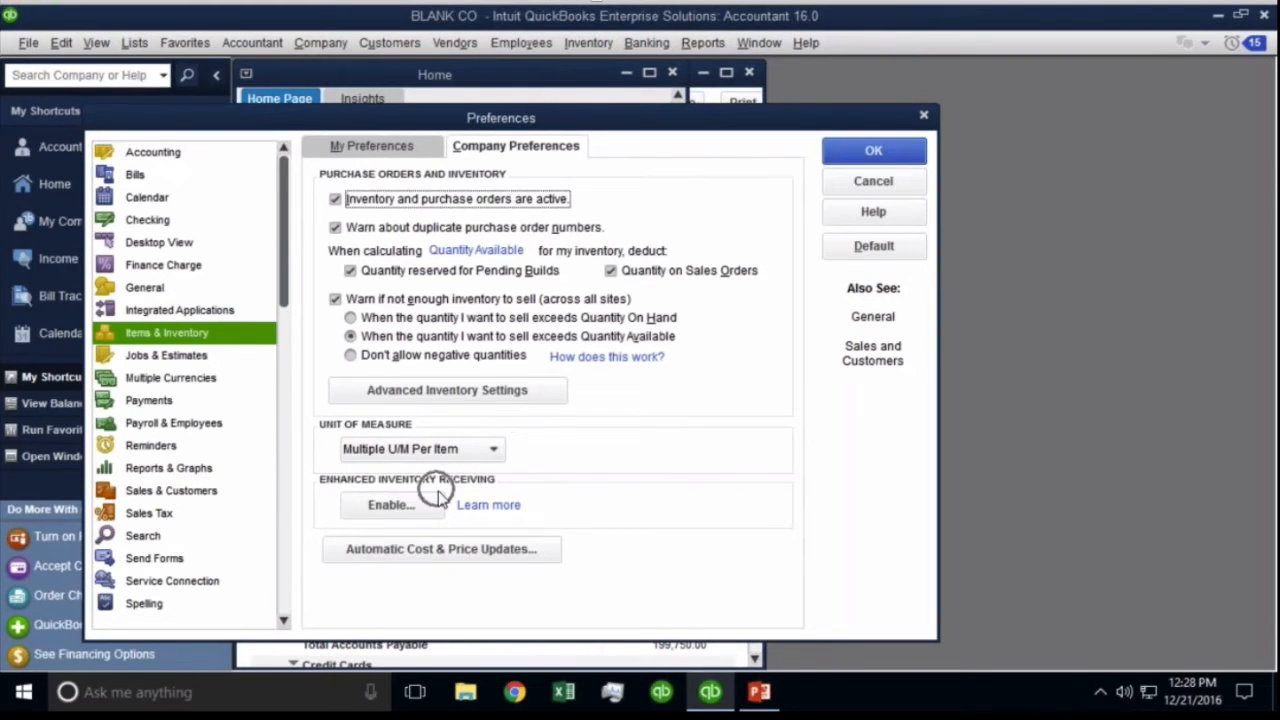
left_click(470, 398)
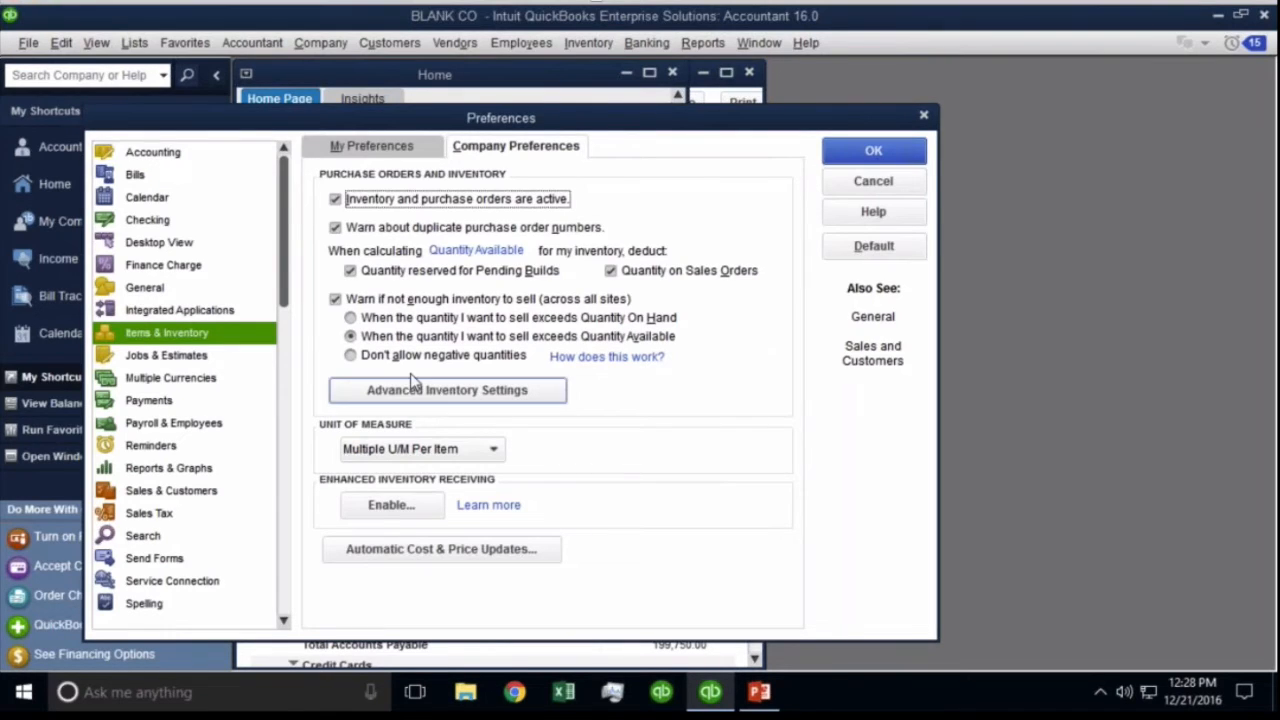
left_click(202, 335)
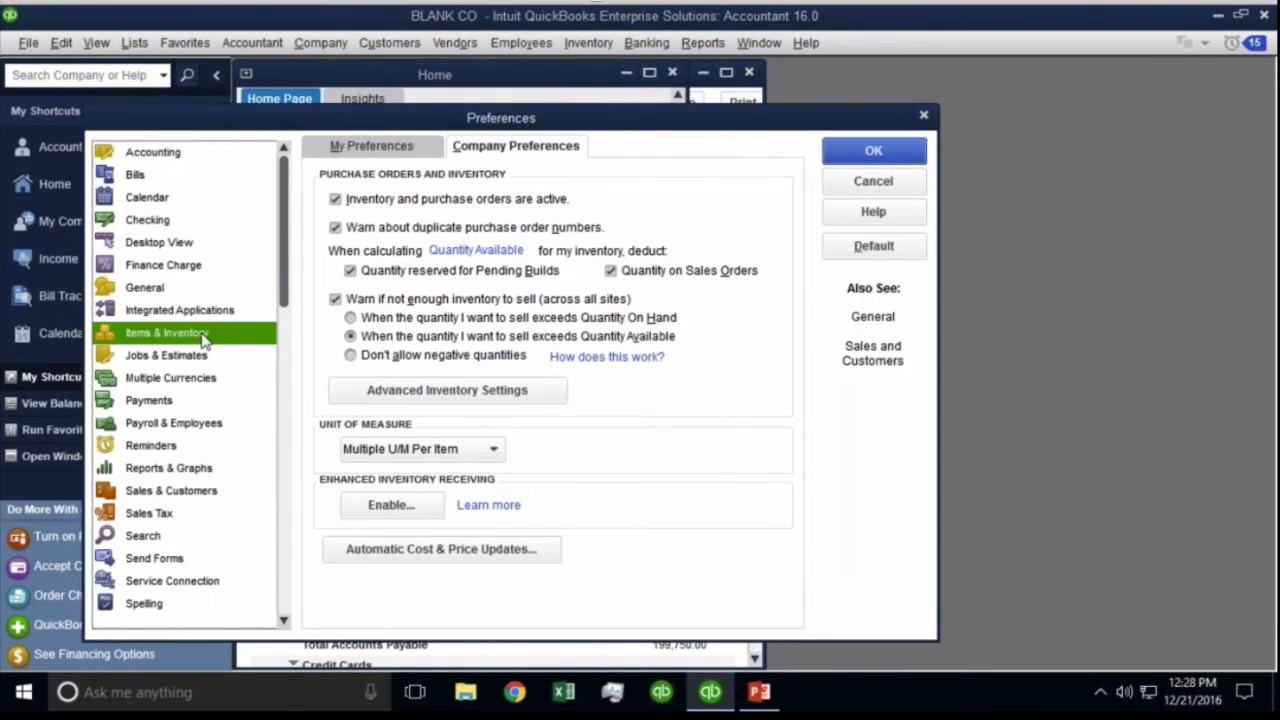
left_click(391, 505)
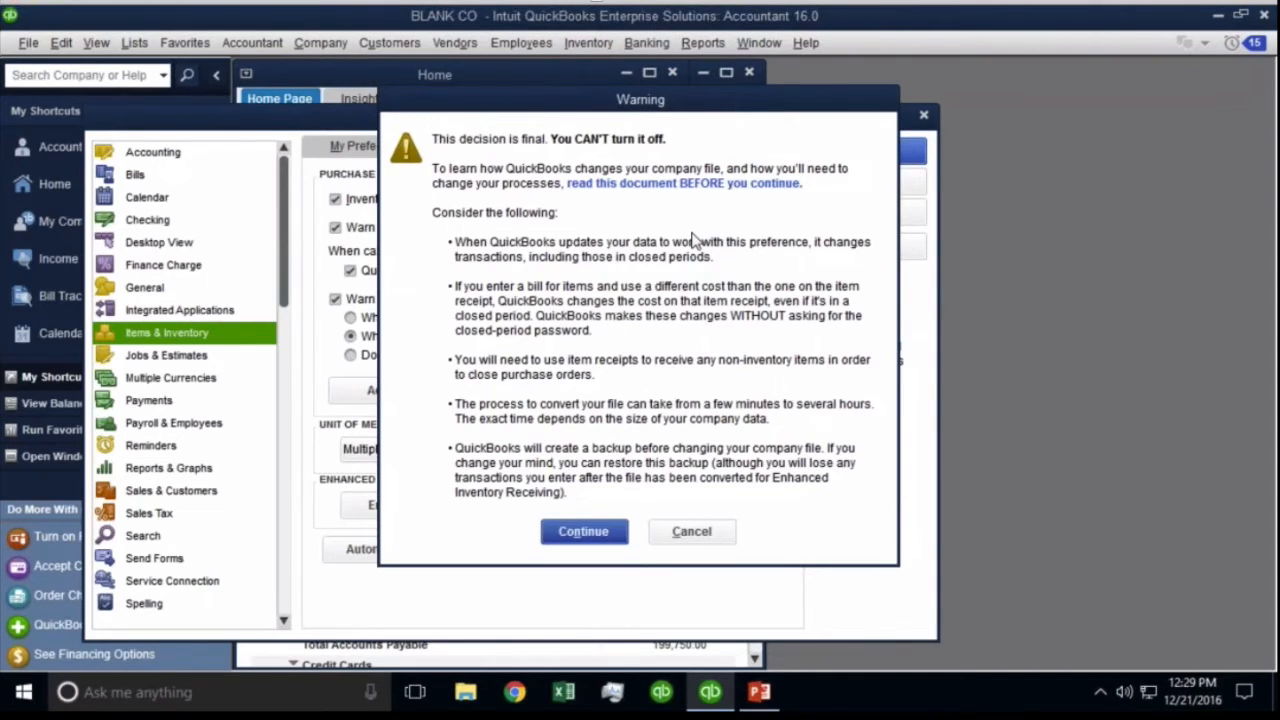
Accept the Enhanced Inventory Receiving warning, save preferences, and allow all windows to close.
left_click(577, 543)
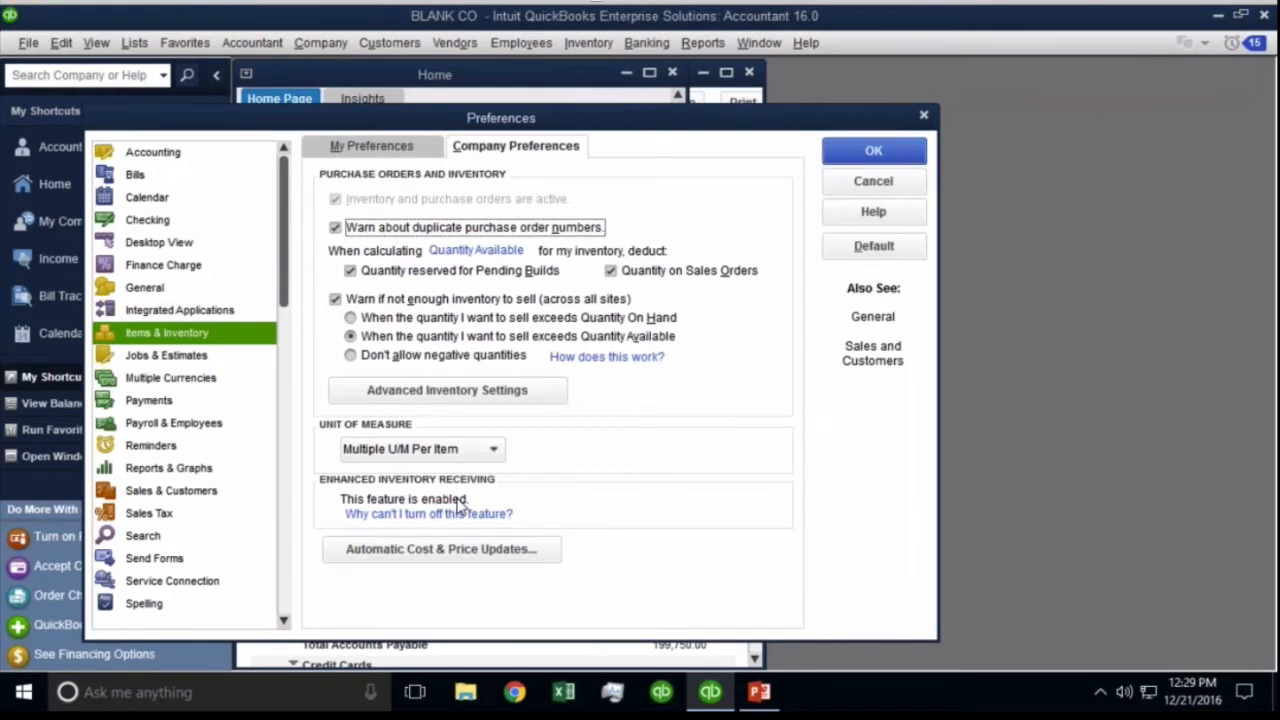
left_click(874, 152)
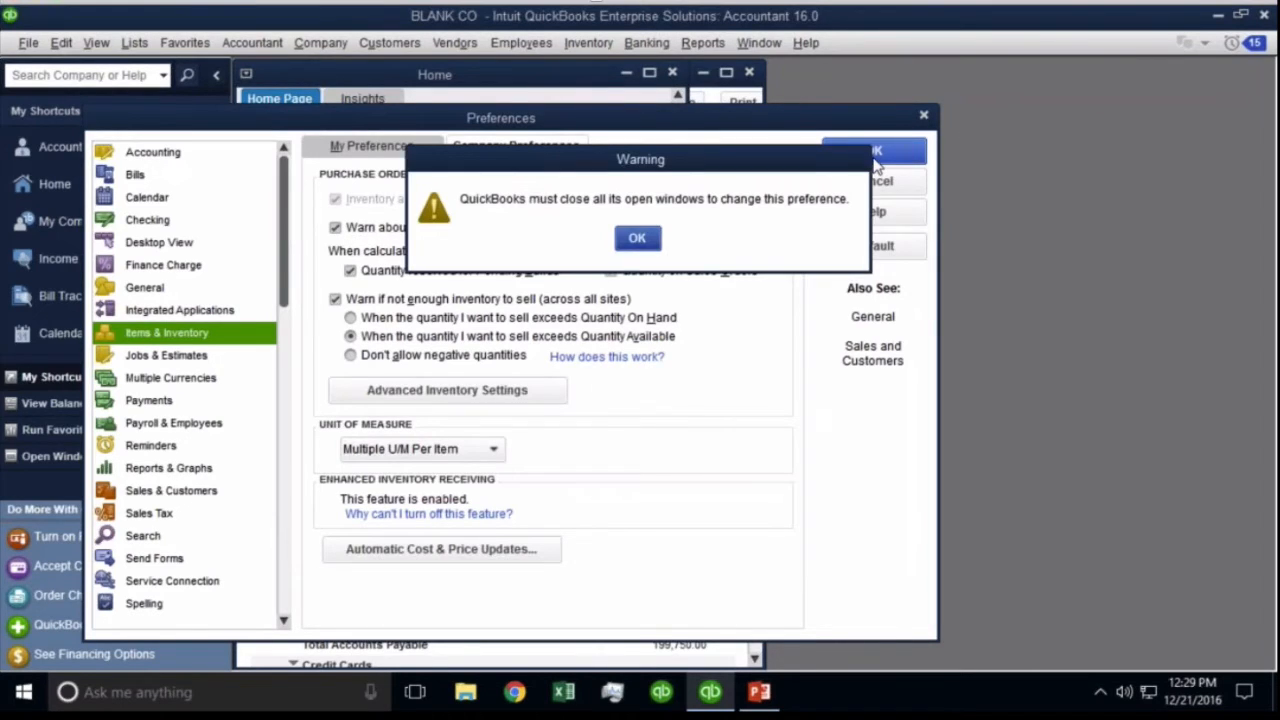
left_click(629, 242)
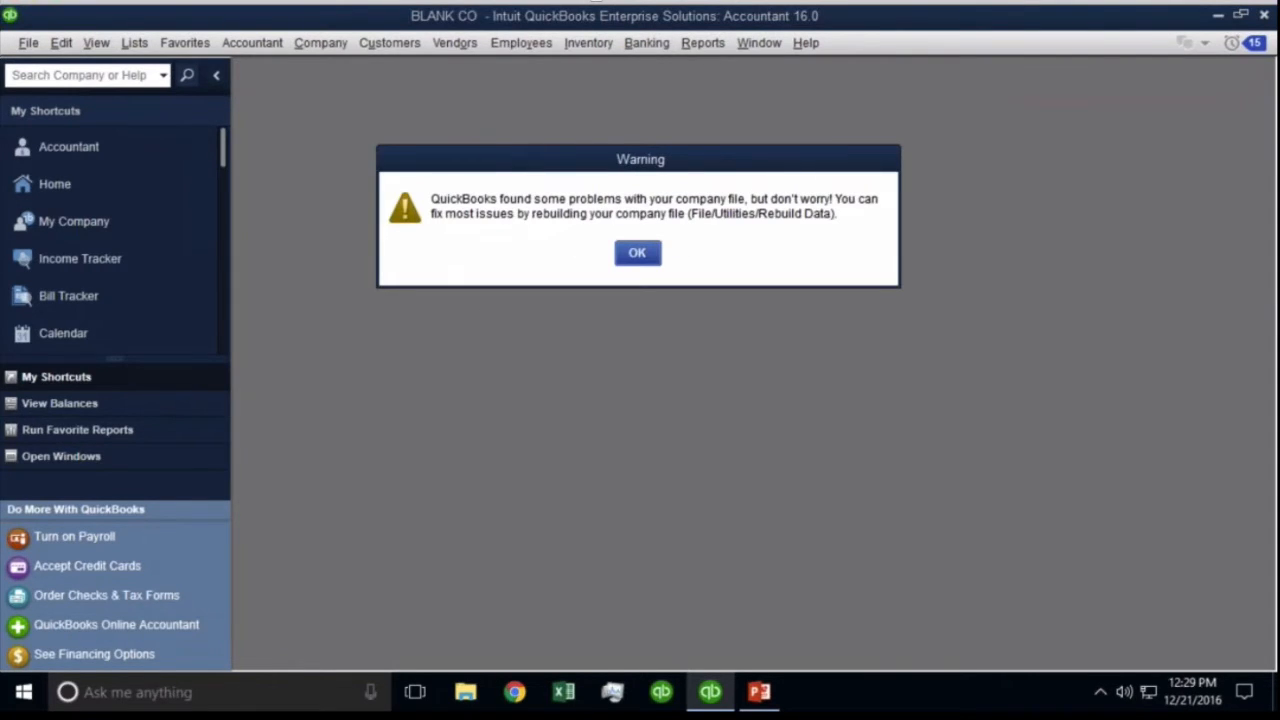
Dismiss the file-problems notice and agree to correct errors after making a backup.
left_click(637, 256)
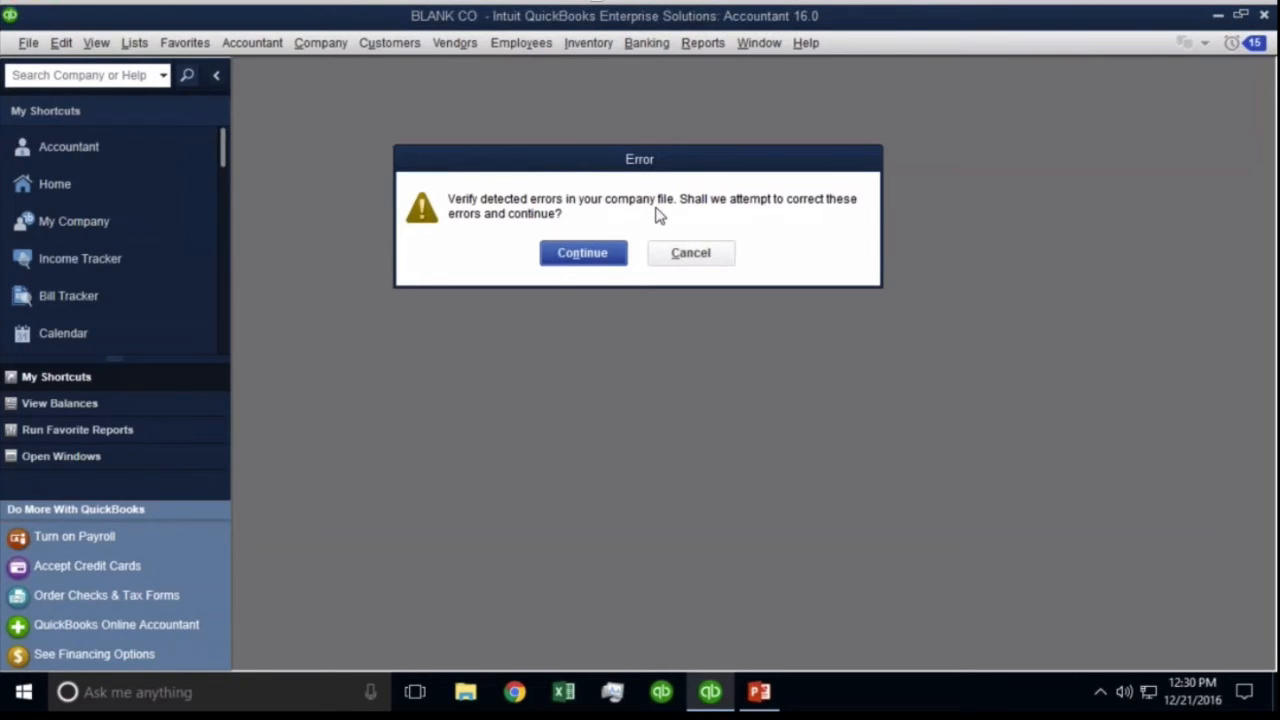
left_click(562, 259)
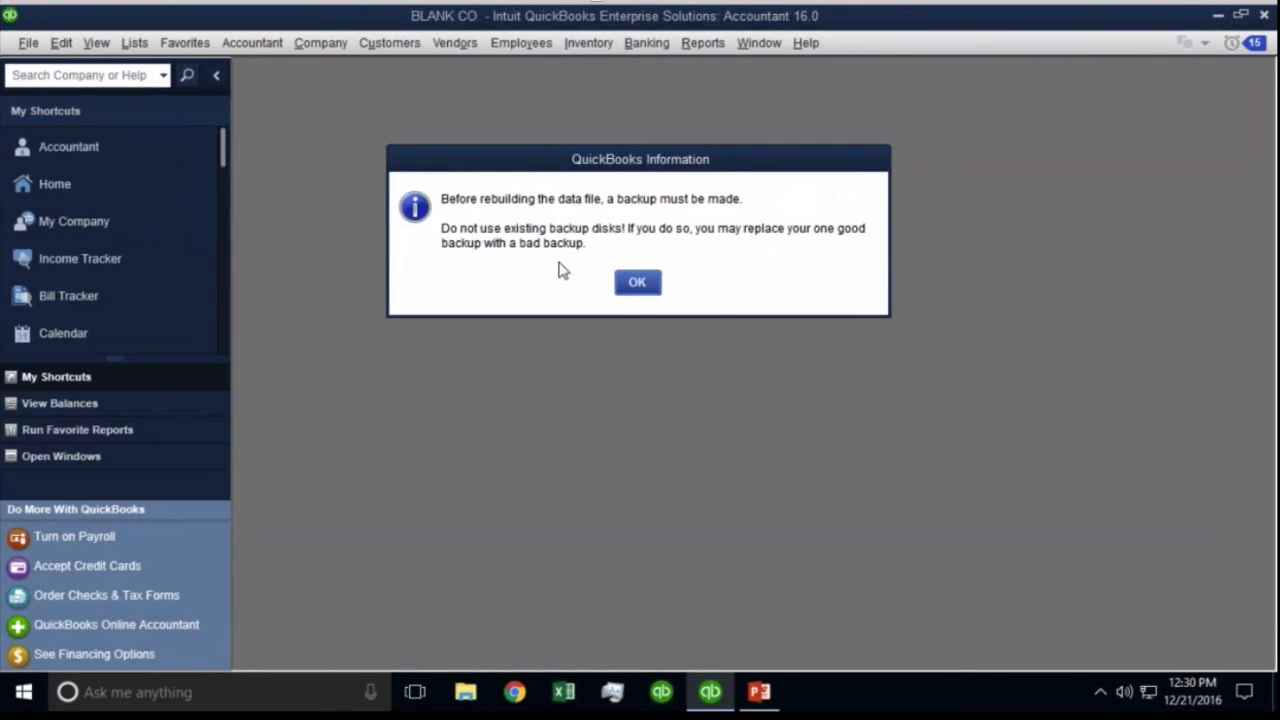
left_click(637, 282)
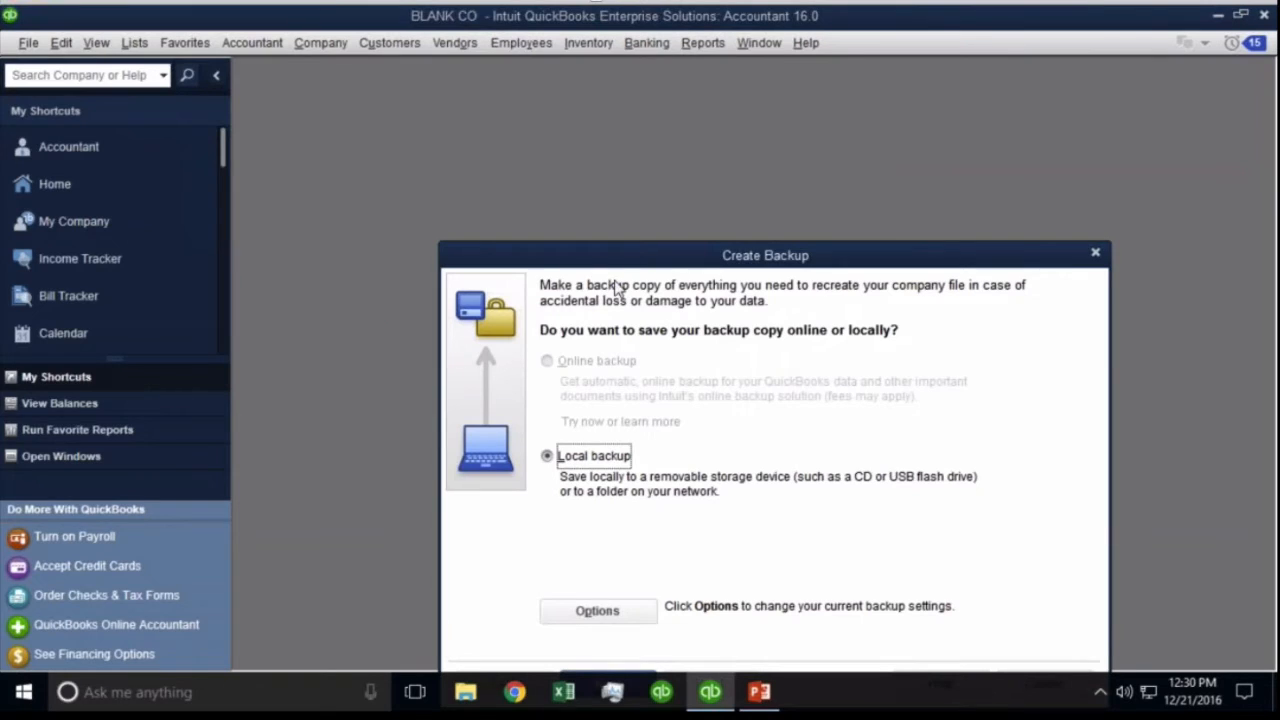
Save a backup of the company file to the Desktop, then dismiss the rebuild error.
left_click(491, 581)
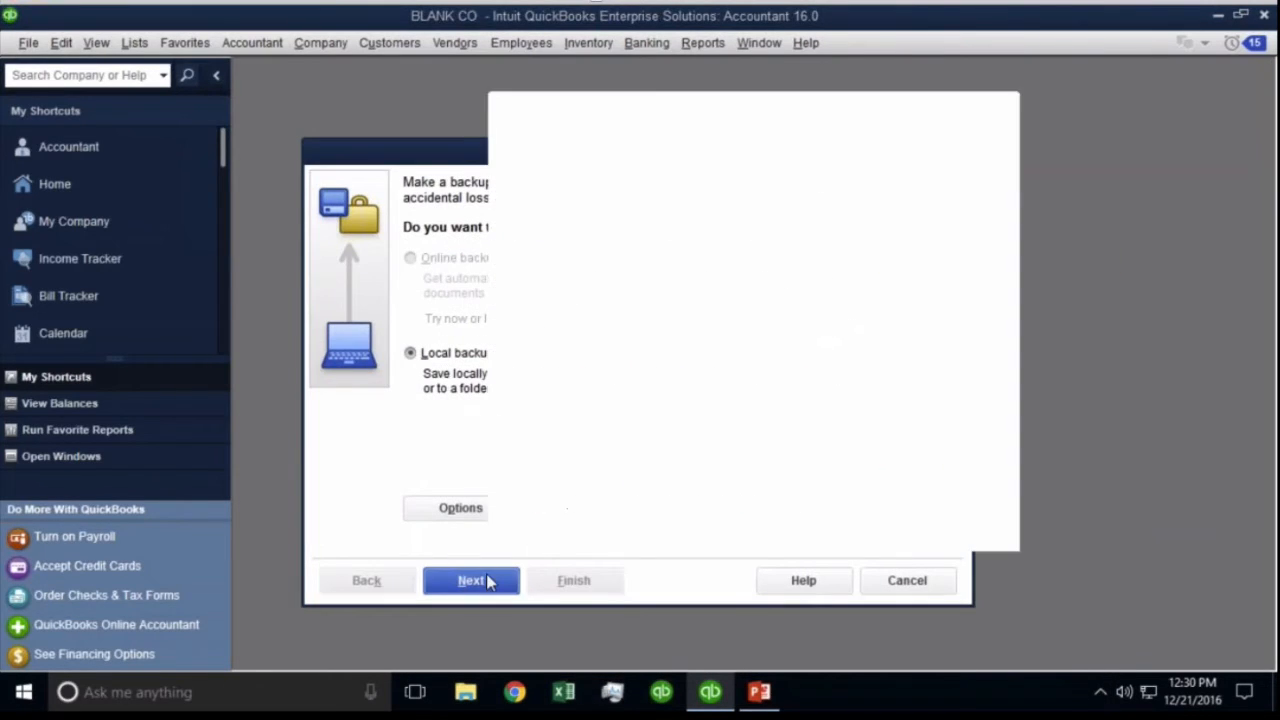
left_click(924, 210)
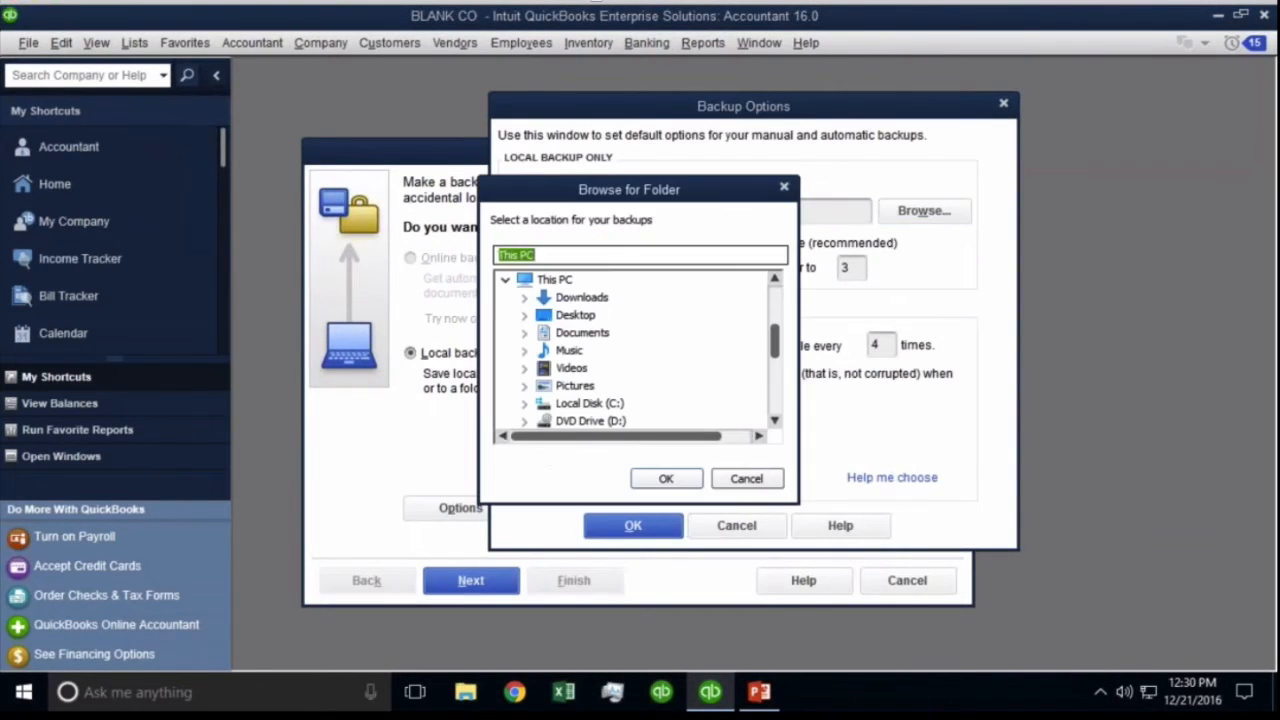
left_click(581, 332)
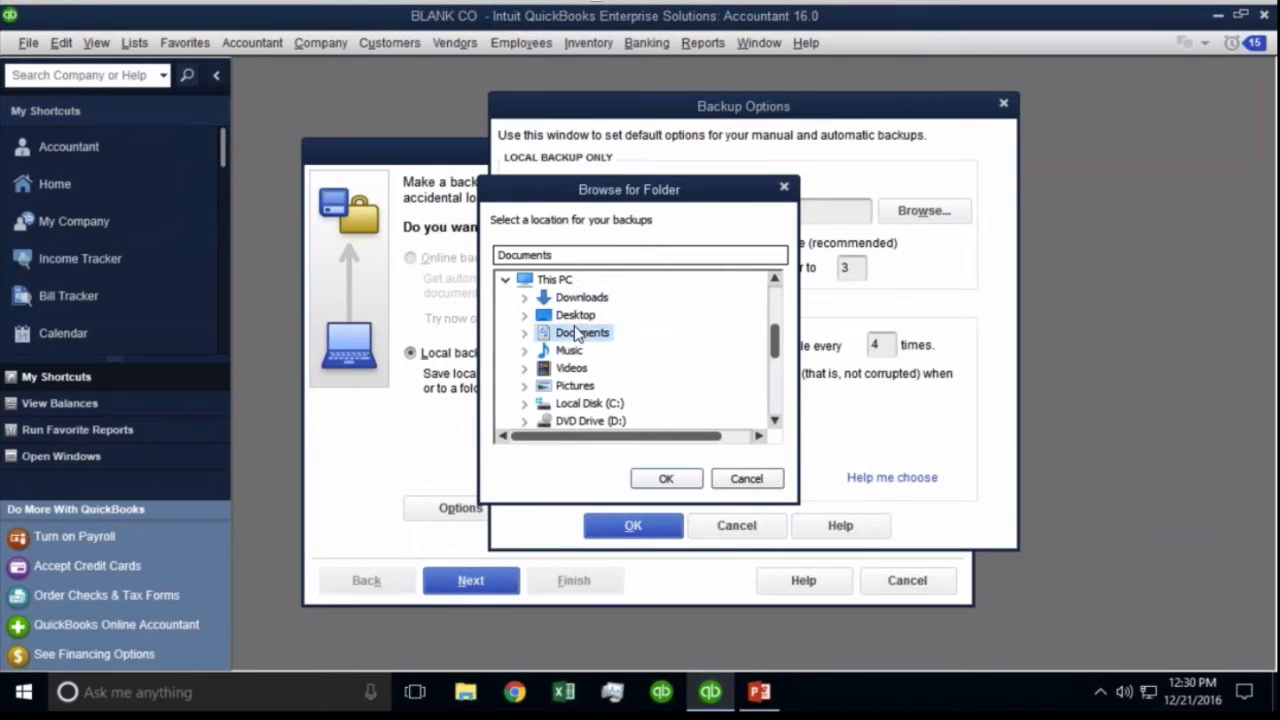
left_click(575, 315)
left_click(664, 479)
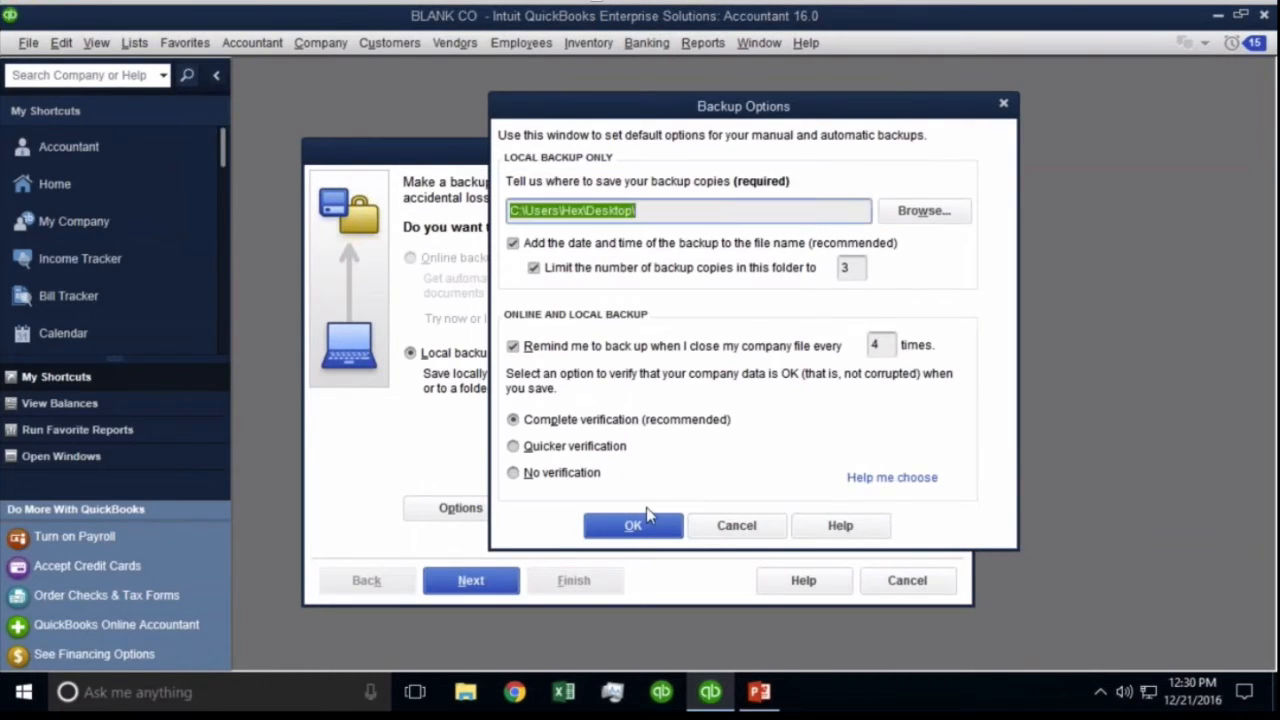
left_click(640, 524)
left_click(713, 297)
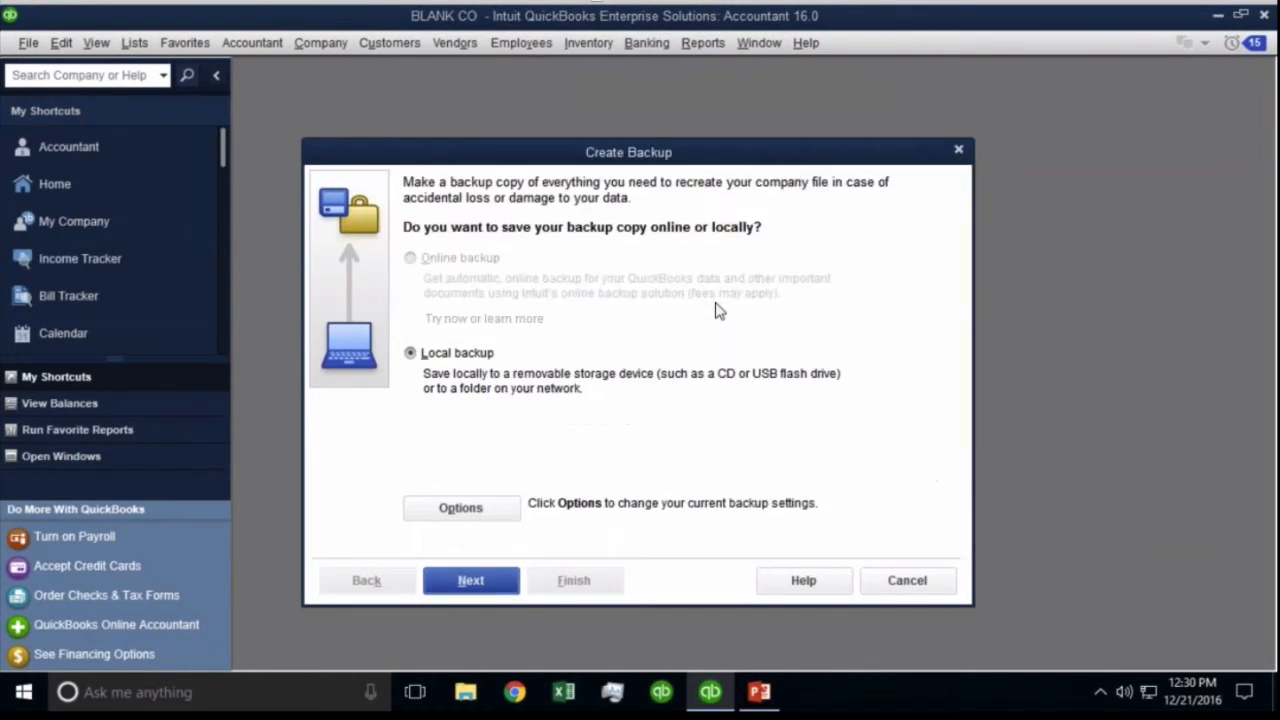
left_click(471, 580)
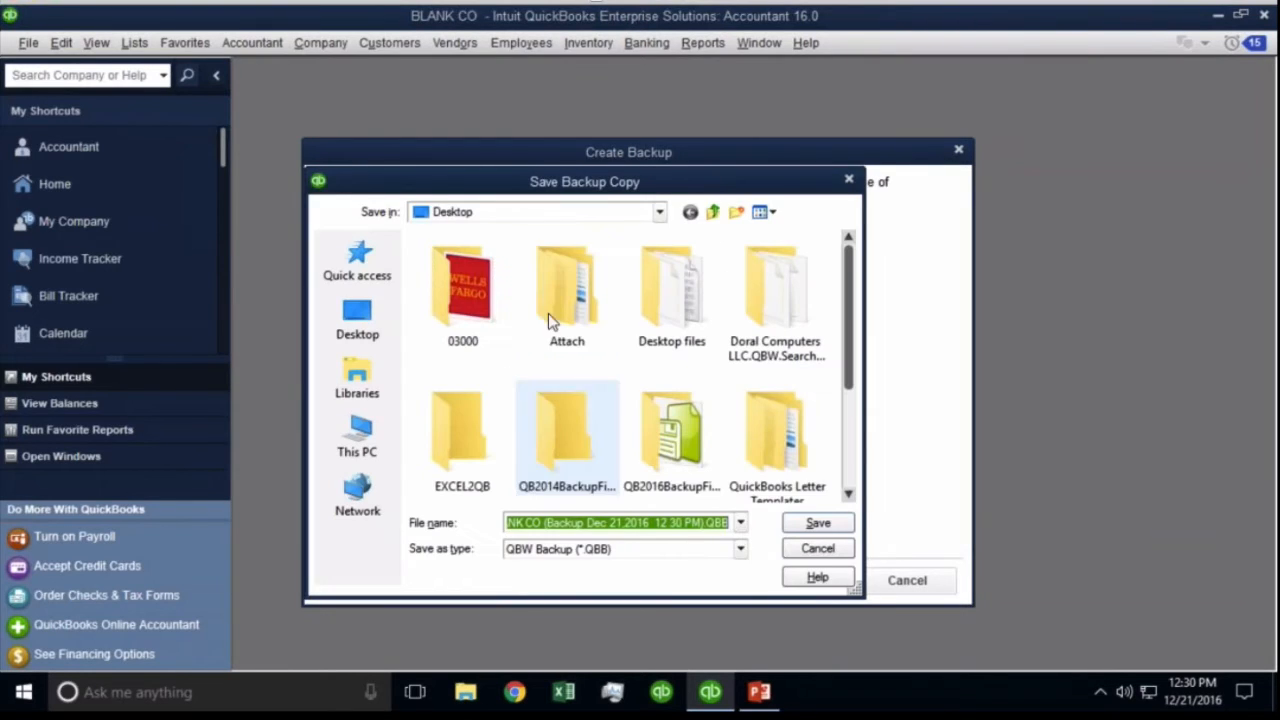
left_click(816, 524)
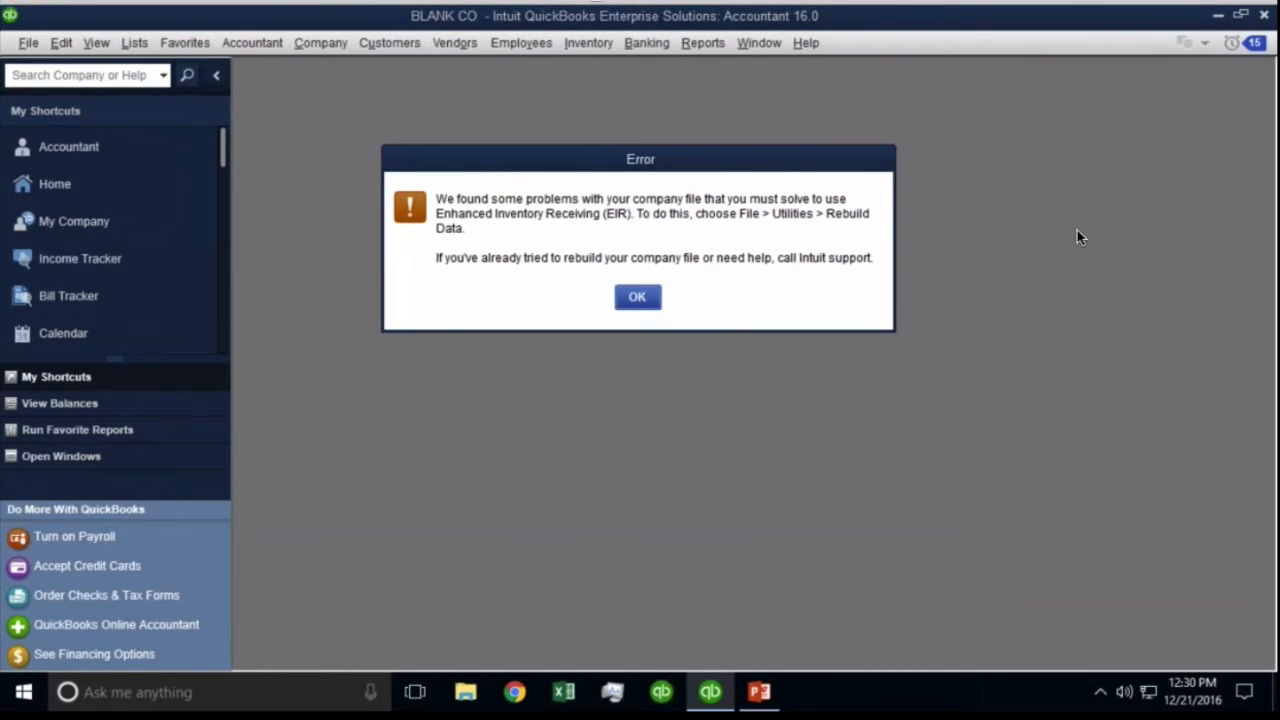
left_click(651, 305)
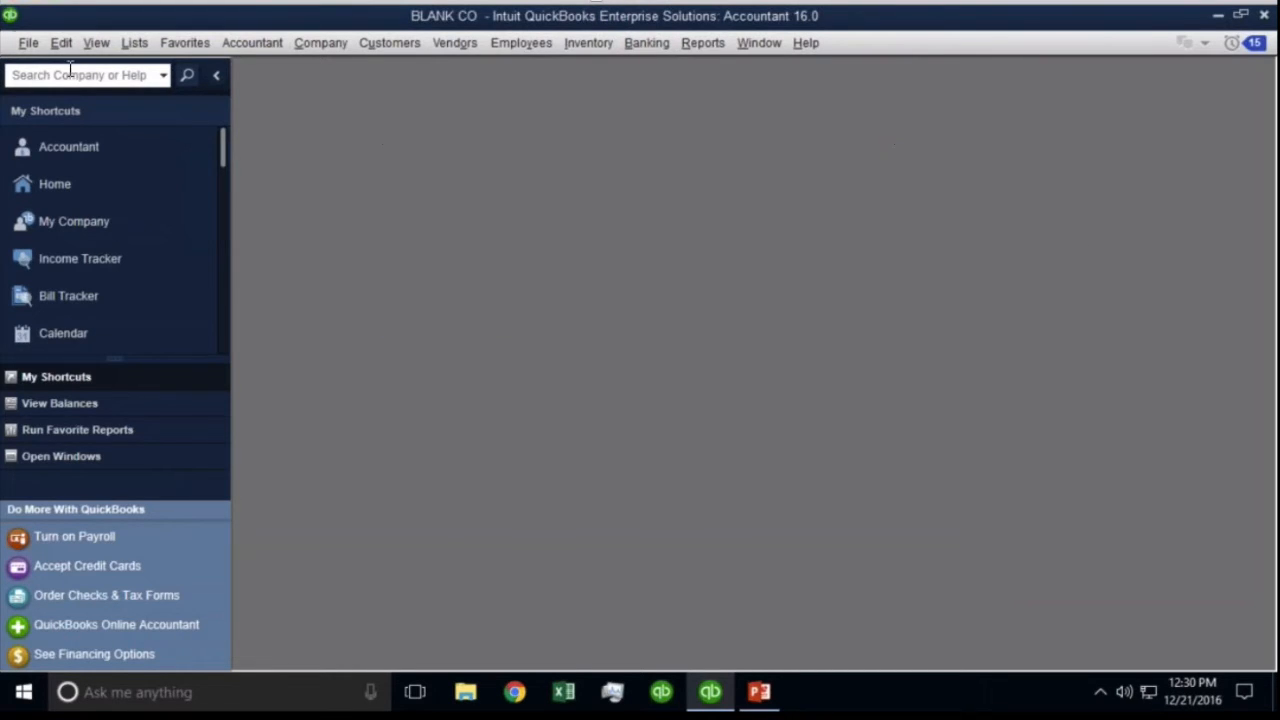
left_click(28, 42)
Rebuild the company data, replacing the existing backup copy on the desktop with the new backup.
mouse_move(149, 254)
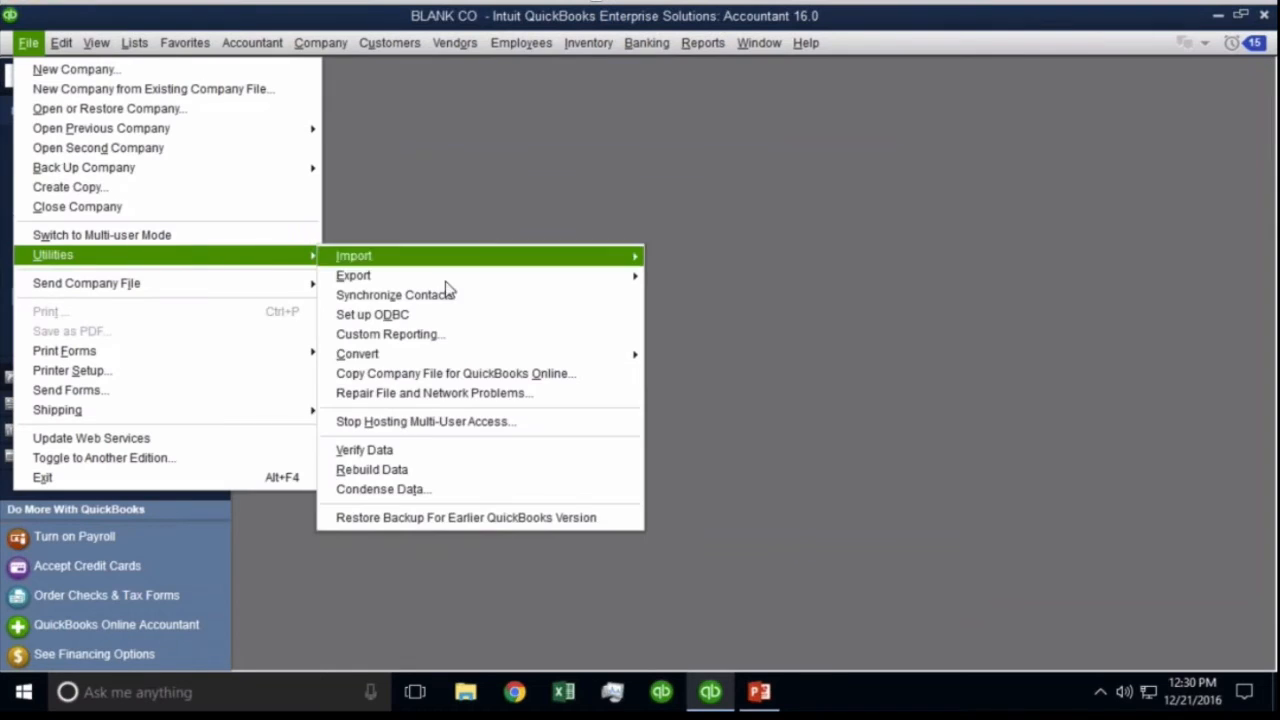
left_click(419, 470)
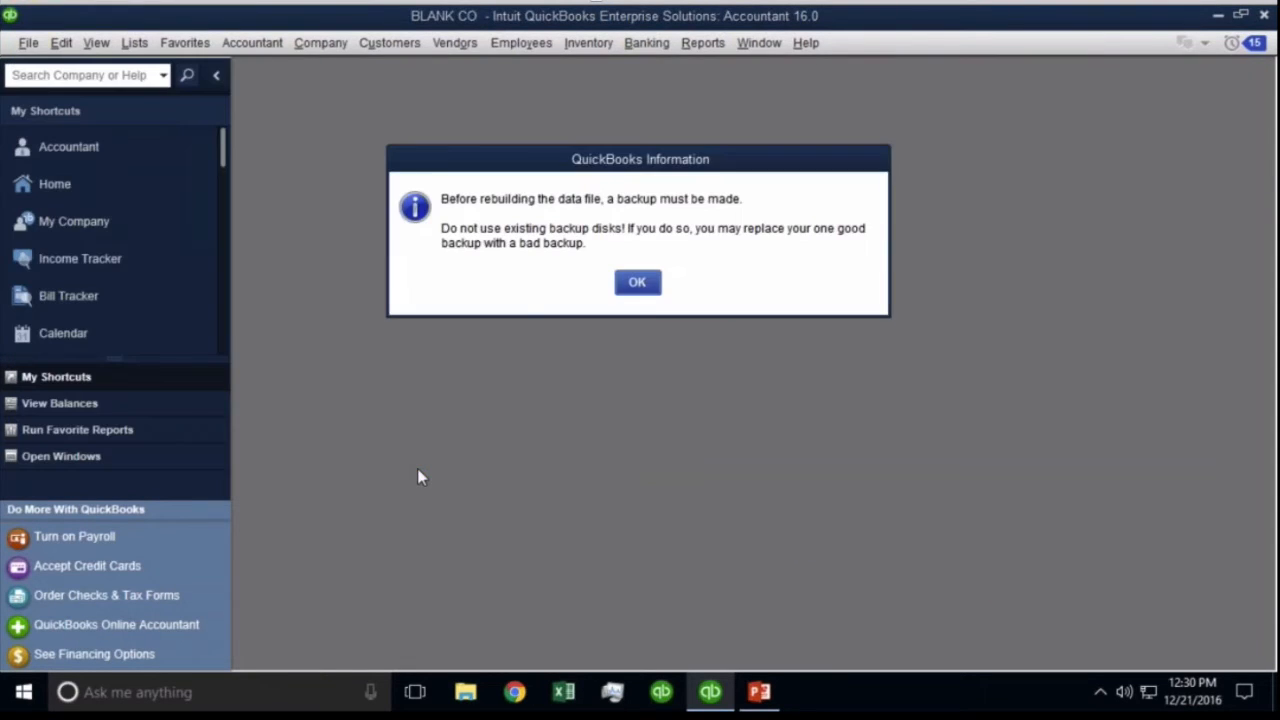
left_click(645, 284)
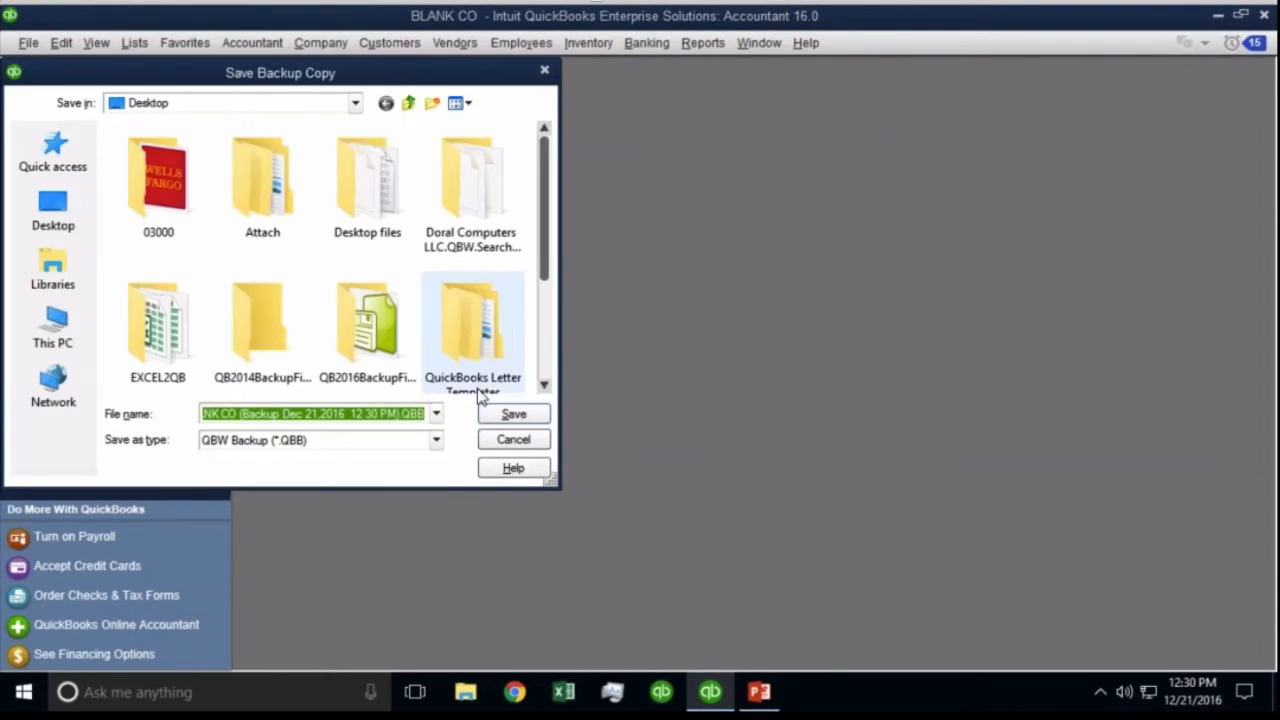
left_click(513, 413)
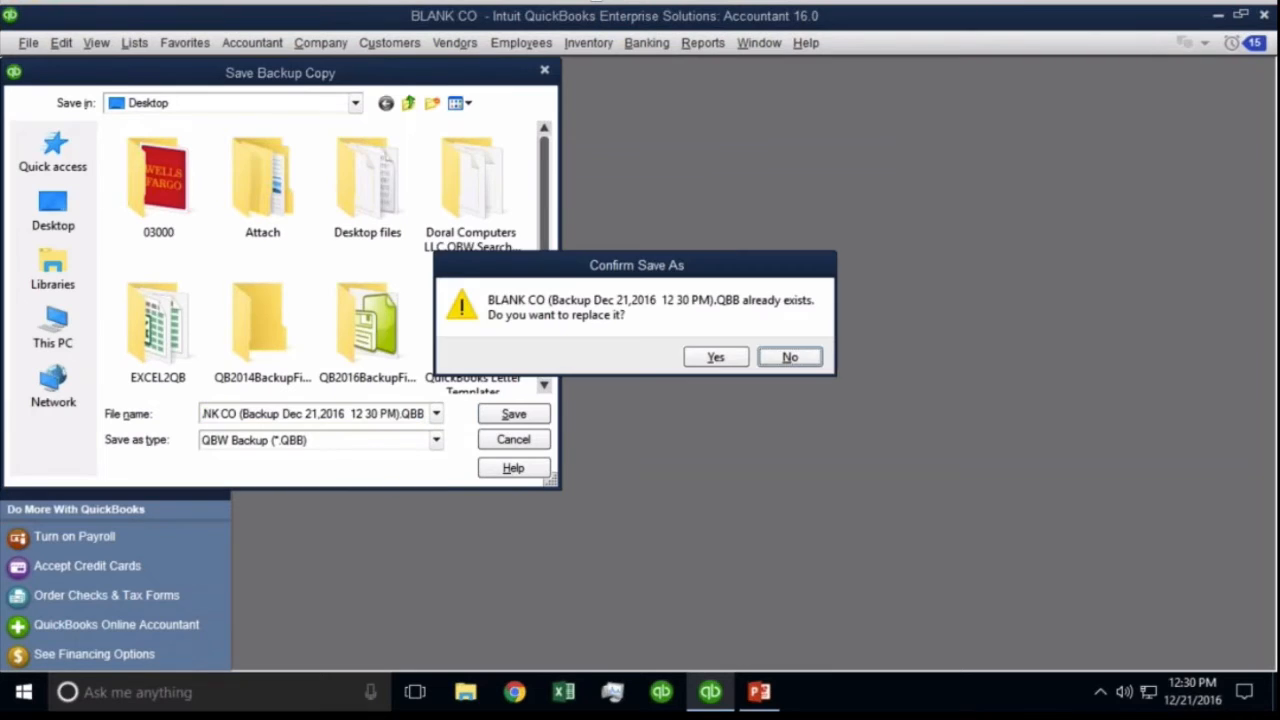
left_click(714, 357)
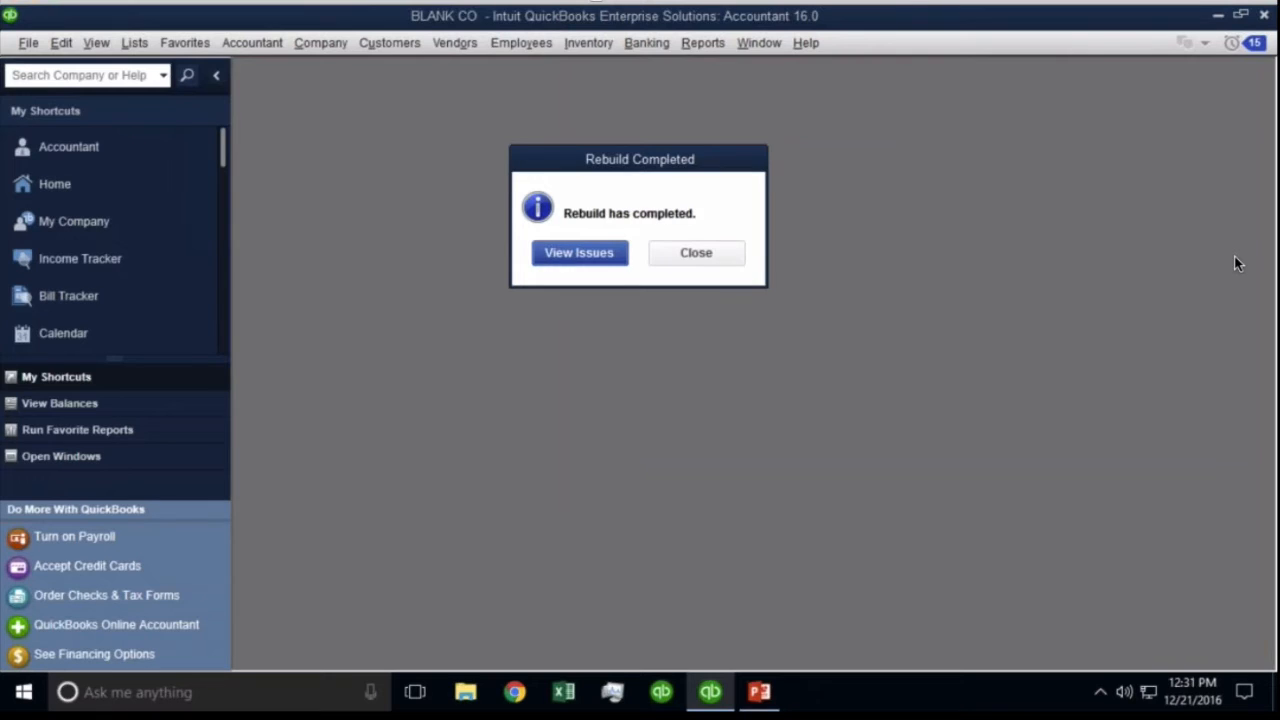
left_click(693, 258)
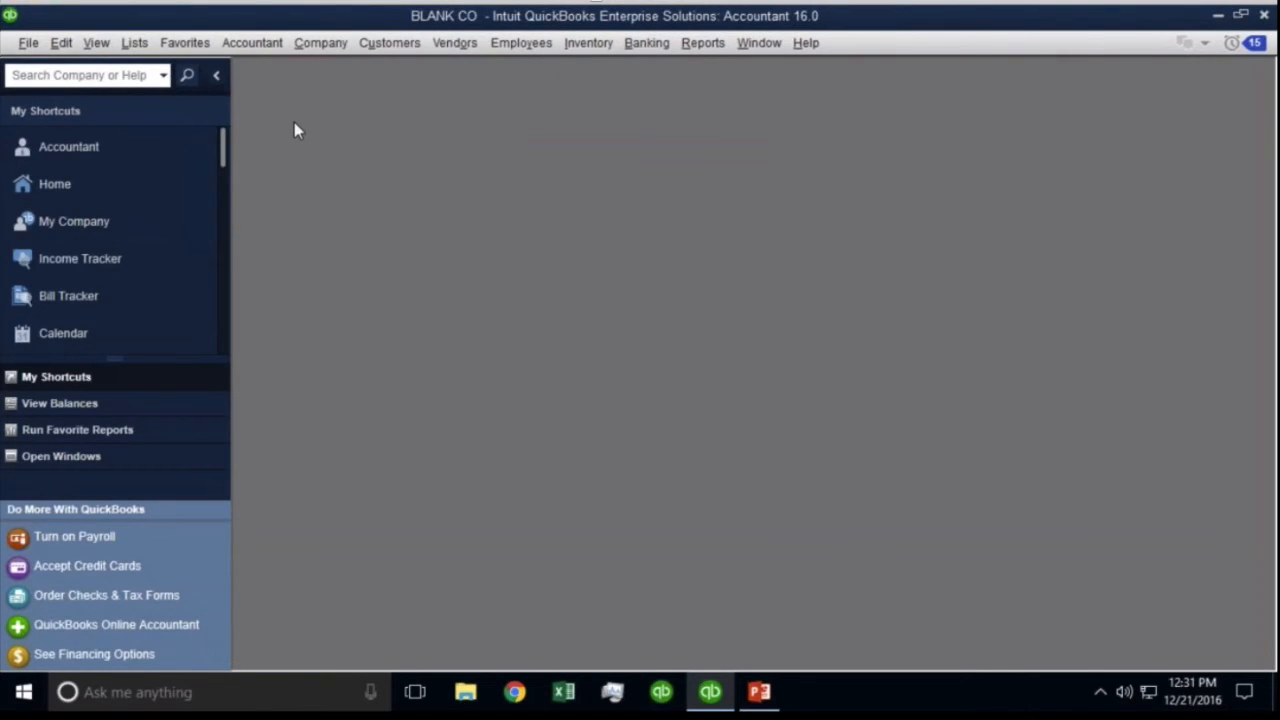
Enable Enhanced Inventory Receiving in Items & Inventory company preferences, backing up before the file update.
left_click(28, 44)
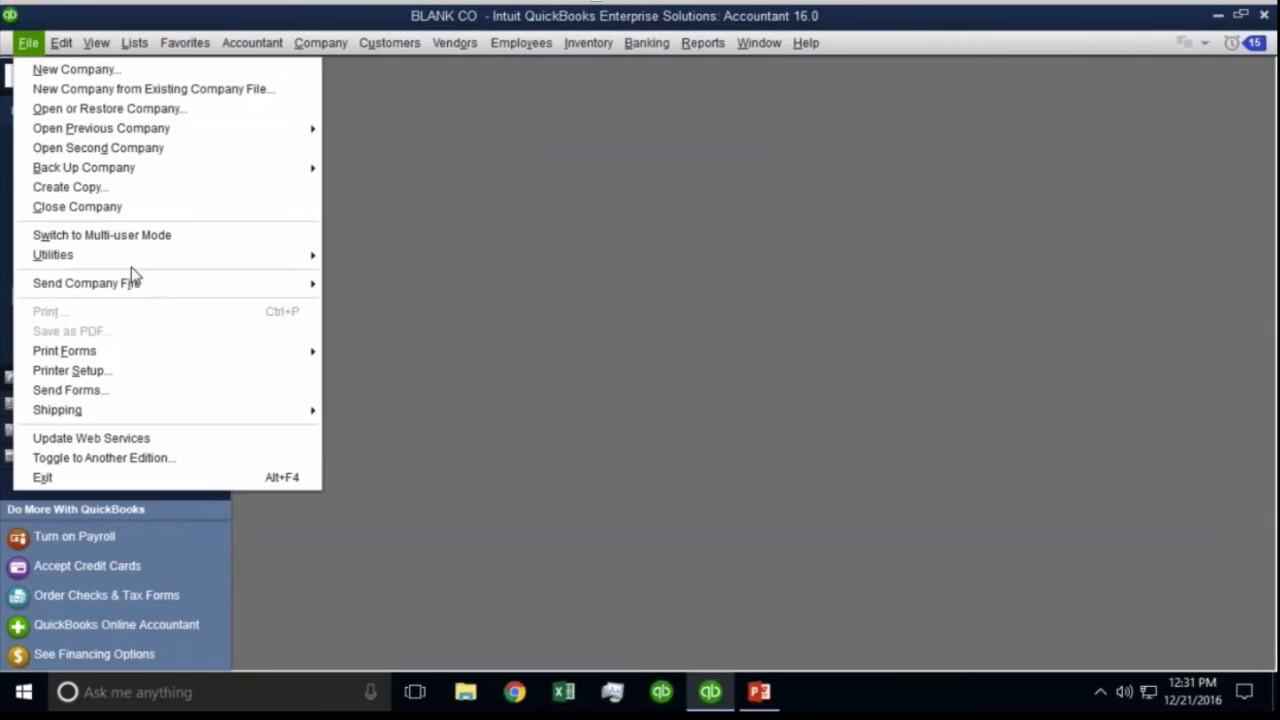
left_click(62, 44)
left_click(97, 328)
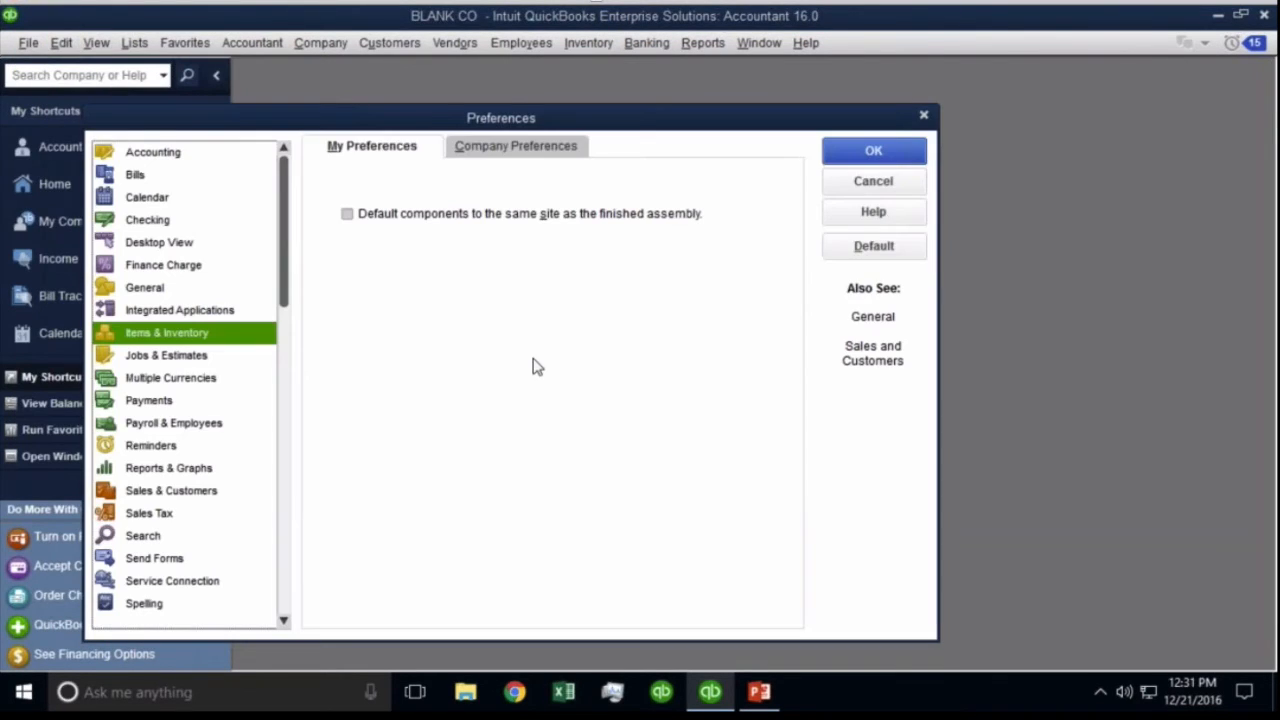
left_click(487, 148)
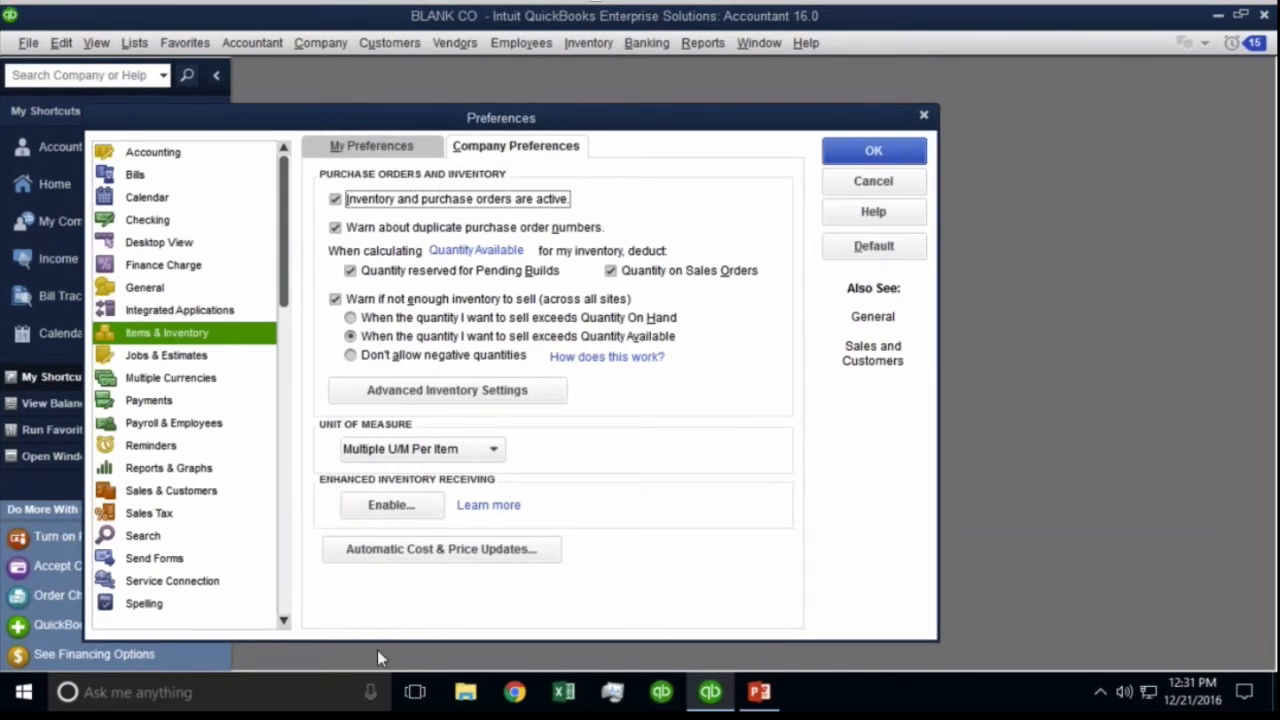
left_click(401, 512)
left_click(603, 516)
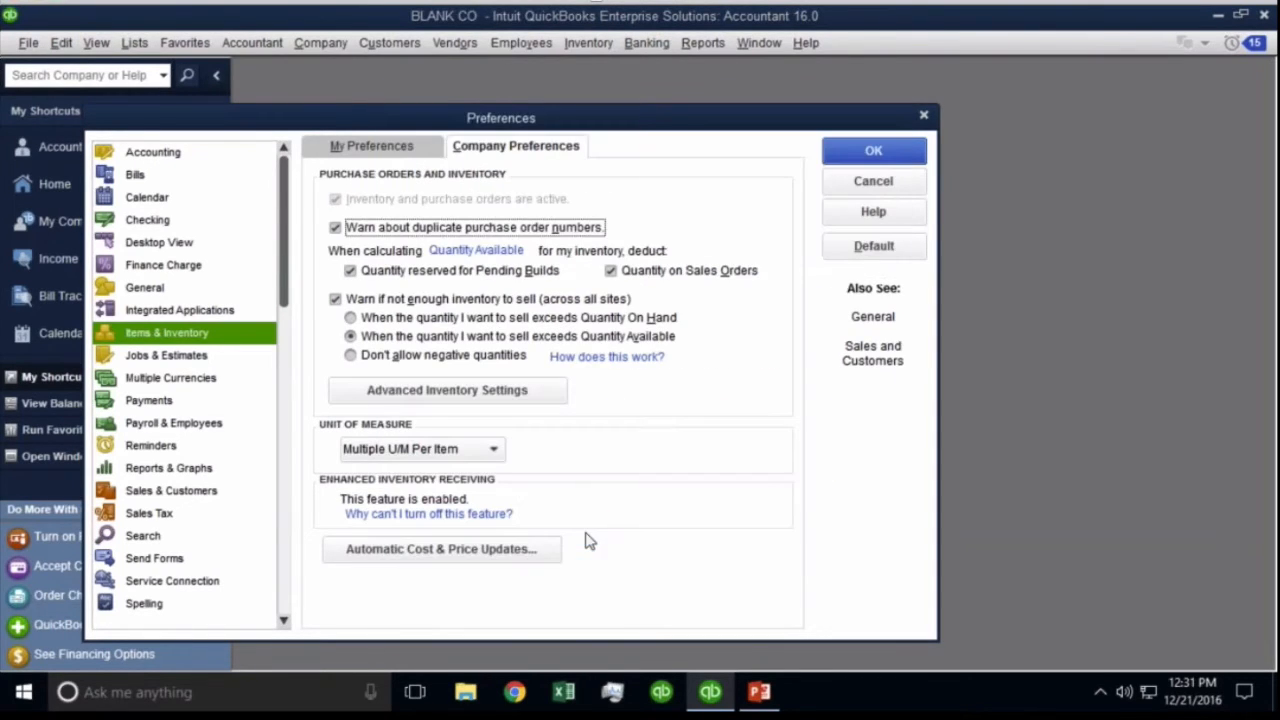
left_click(840, 150)
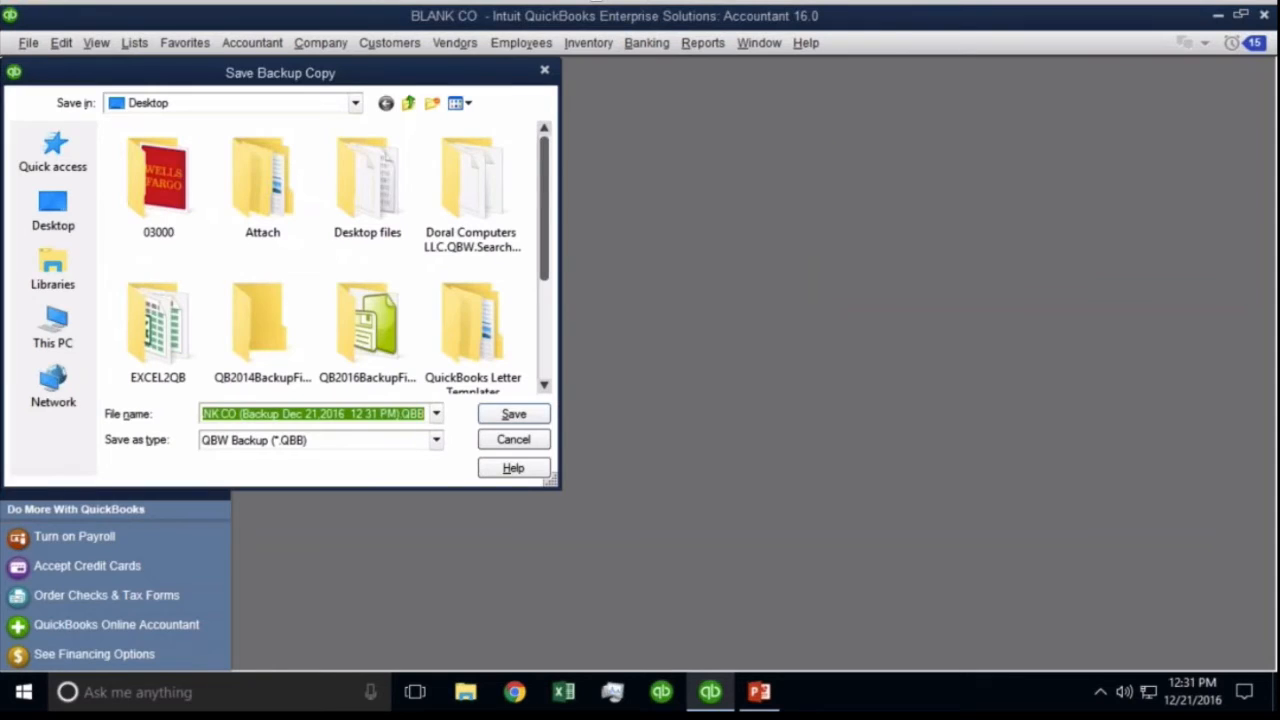
key("Return")
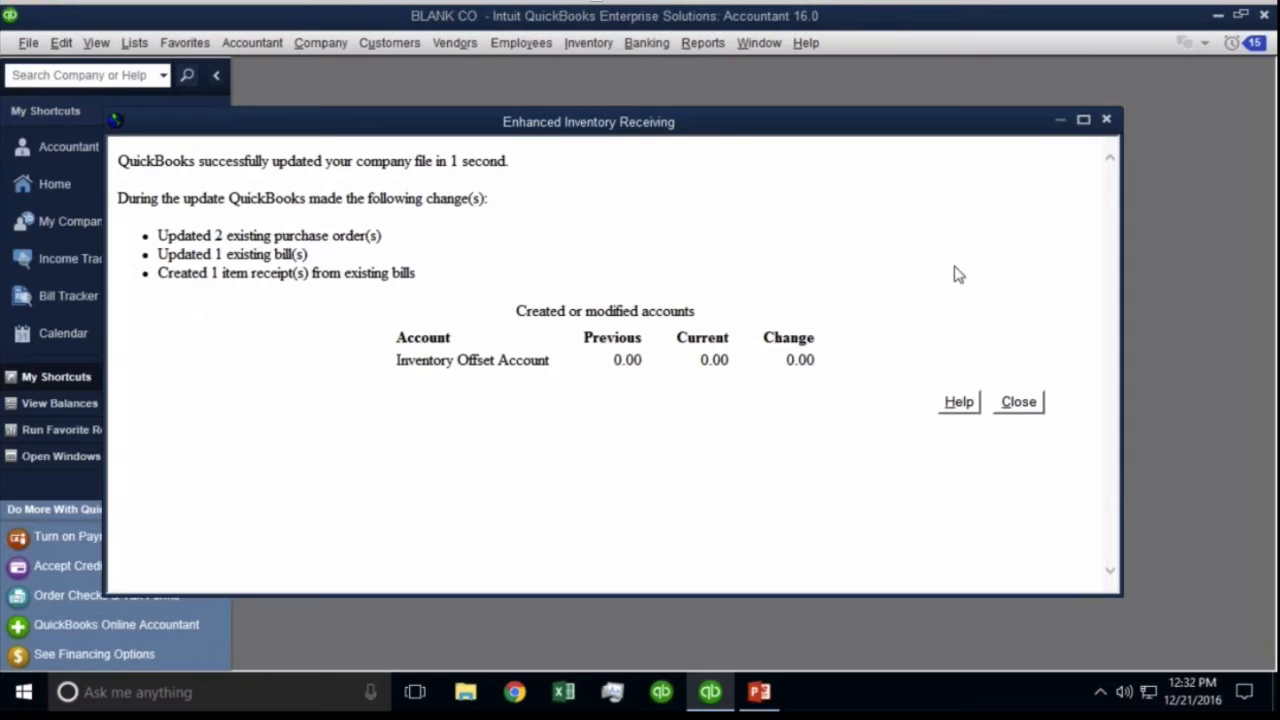
left_click(1020, 404)
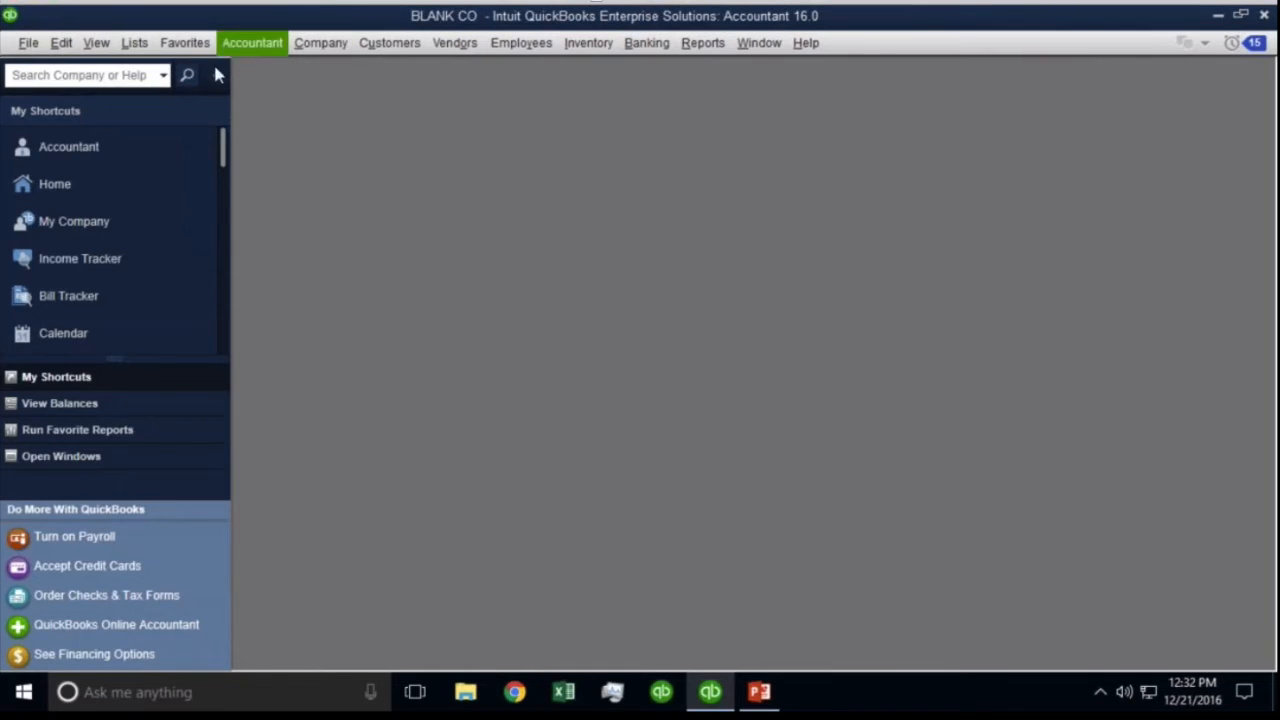
Open the Company Home Page, collapse the shortcuts sidebar and maximize the Home window.
left_click(339, 45)
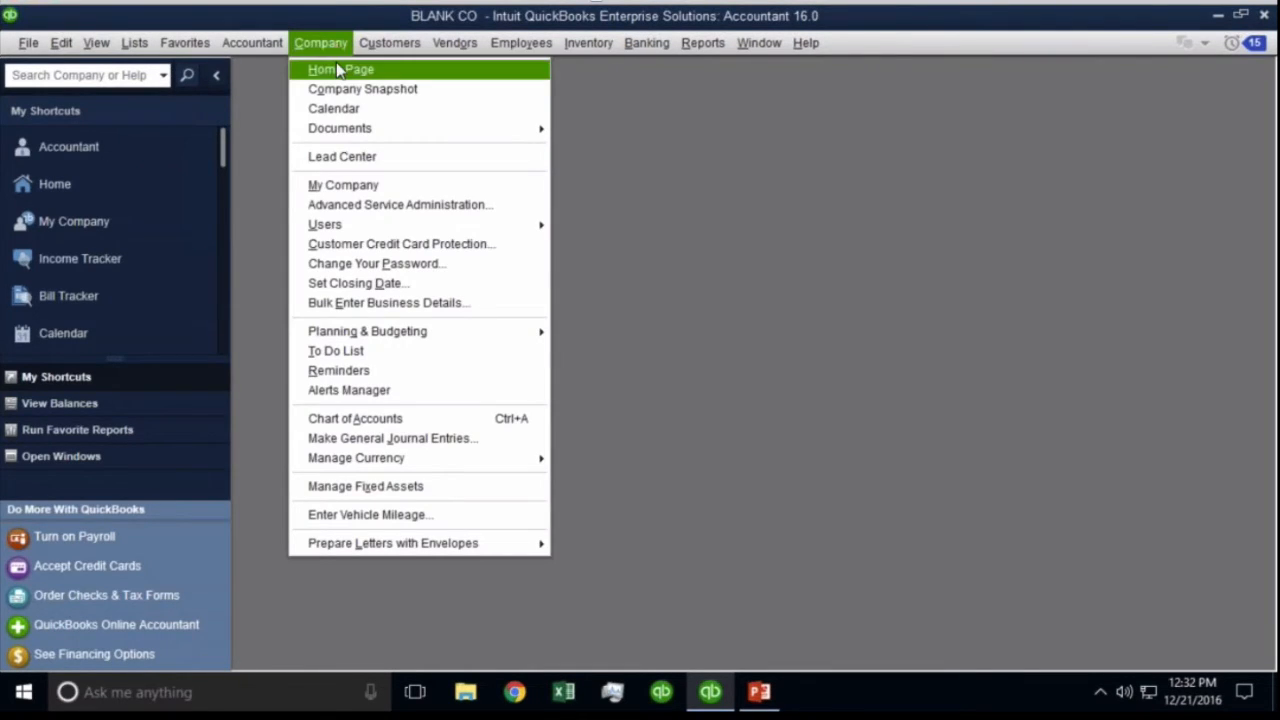
left_click(338, 70)
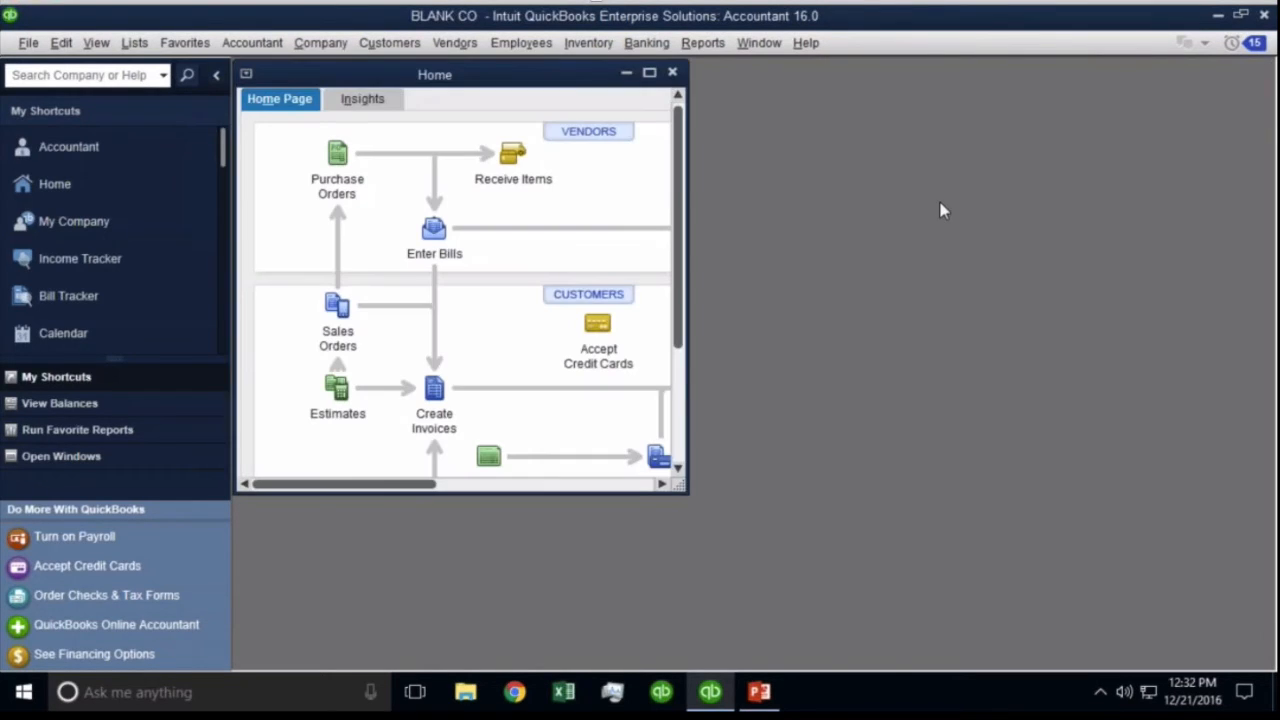
left_click(216, 75)
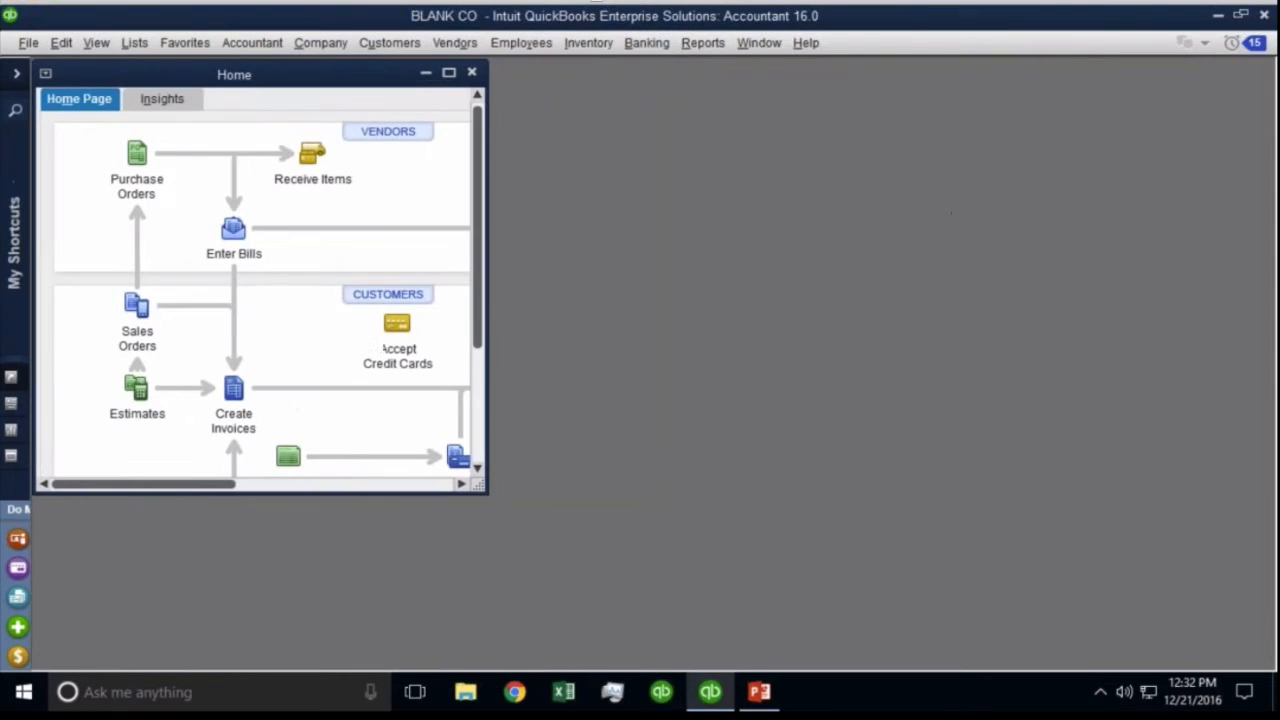
double_click(249, 84)
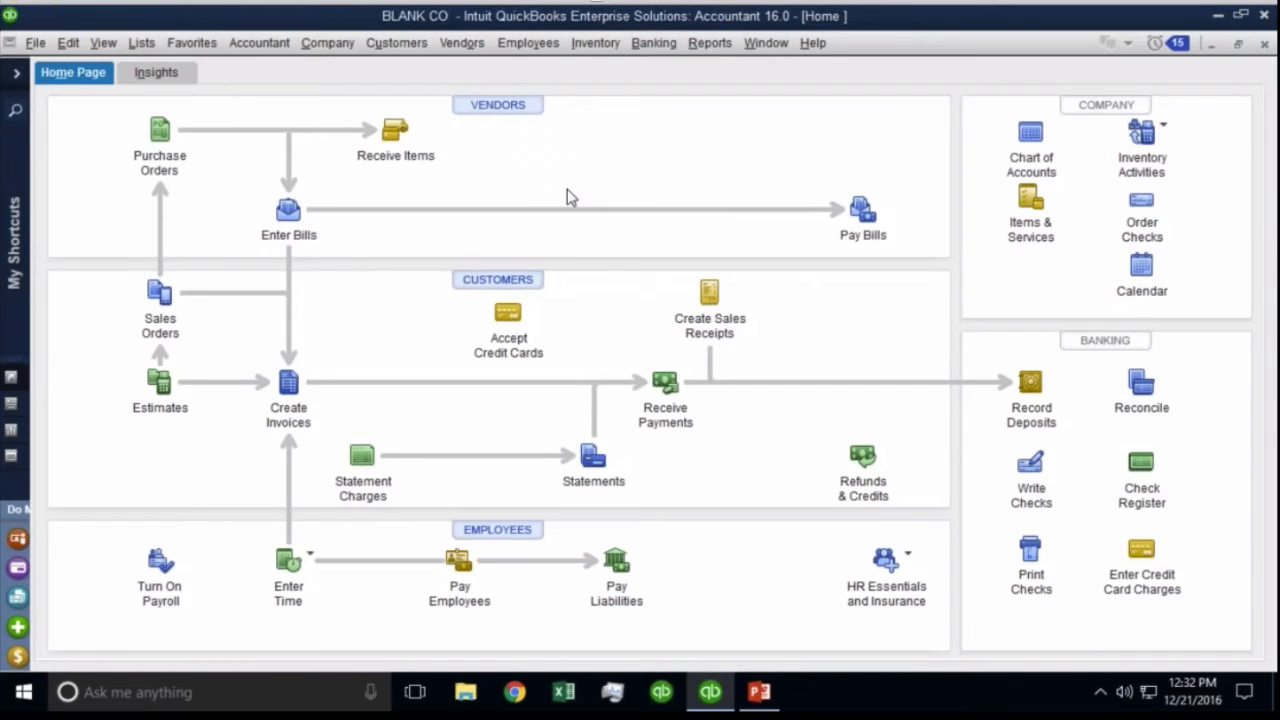
Start a purchase order to vendor BEST BUY with IWindow and IAppliance item lines.
left_click(158, 140)
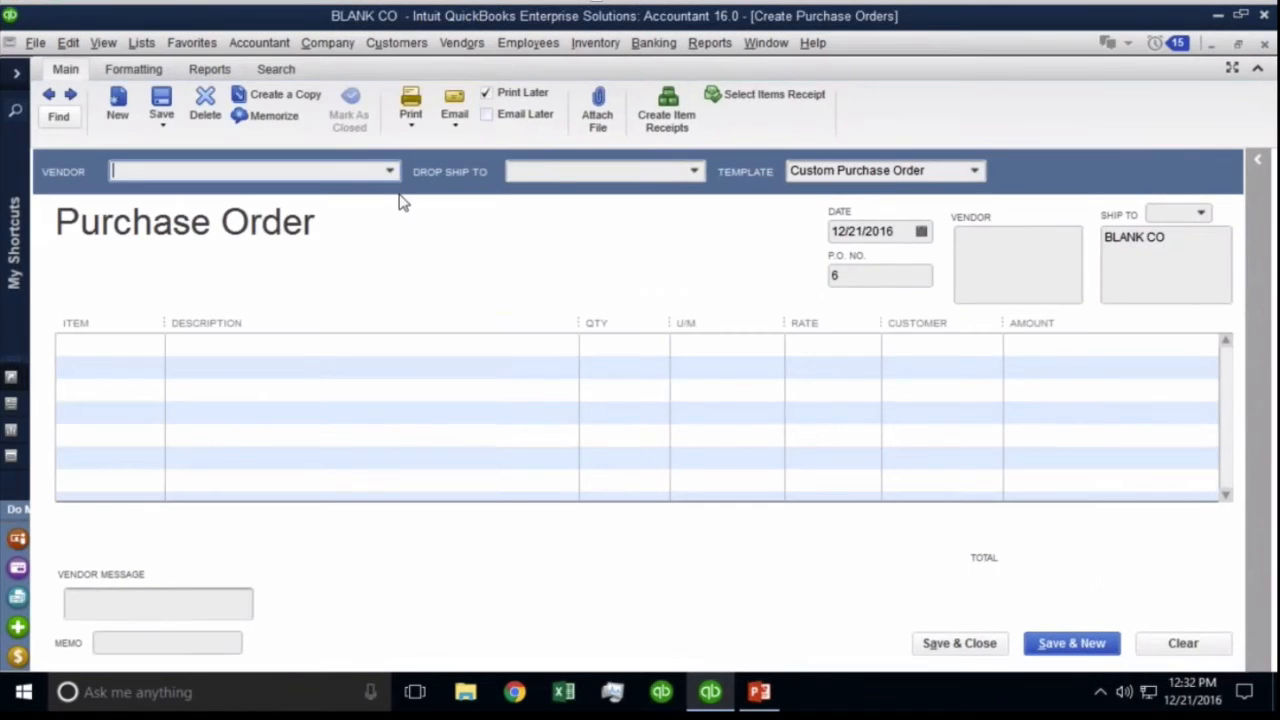
left_click(390, 172)
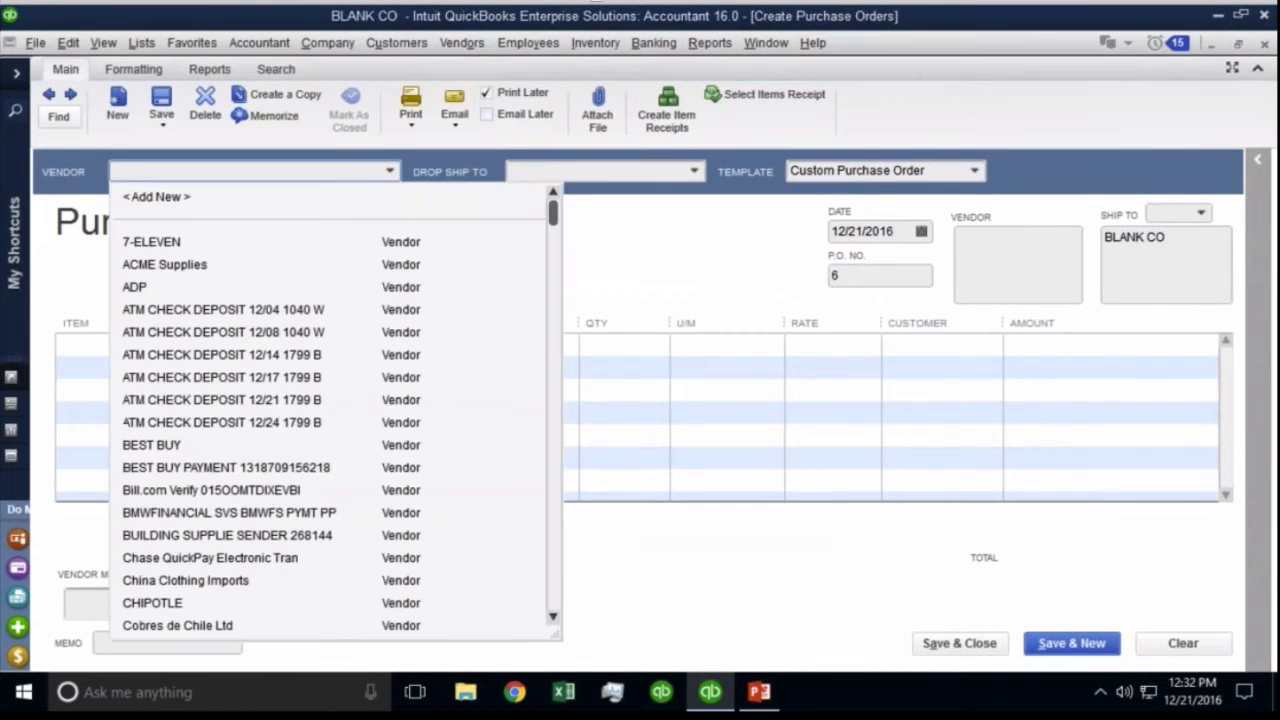
left_click(165, 446)
left_click(148, 350)
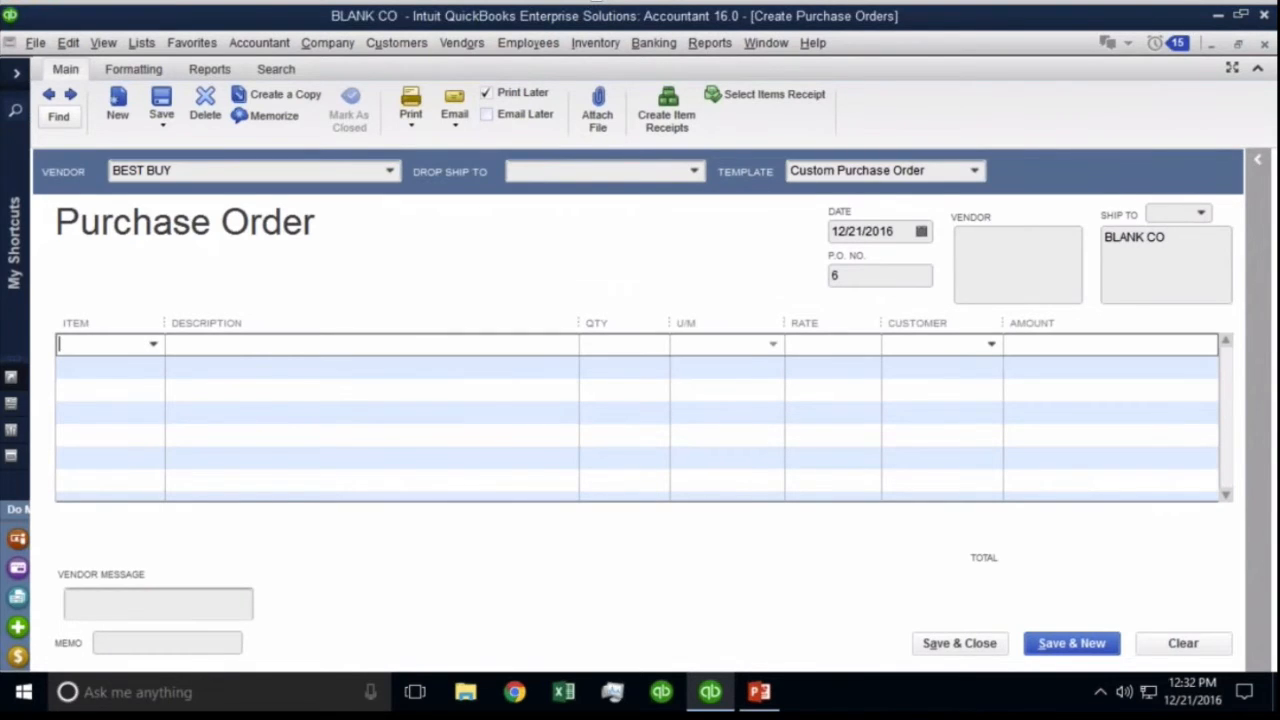
left_click(153, 344)
scroll(157, 494, "down", 4)
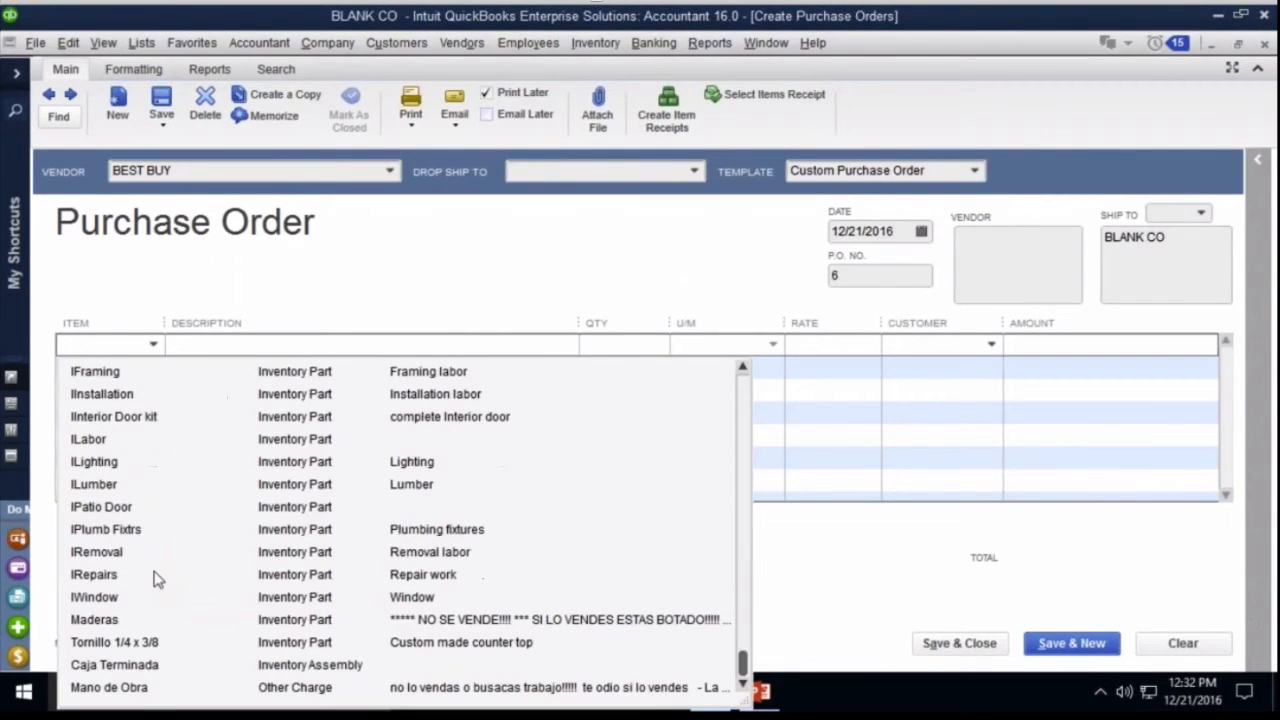
left_click(110, 597)
left_click(155, 366)
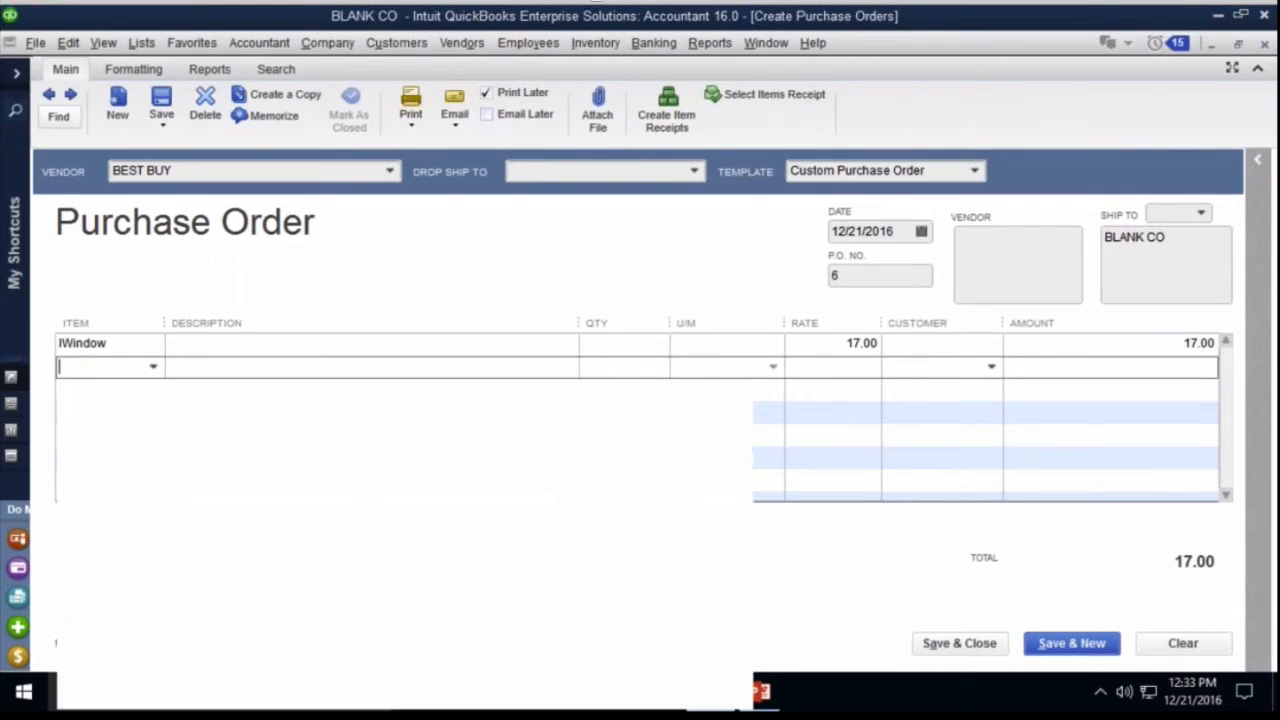
left_click(110, 437)
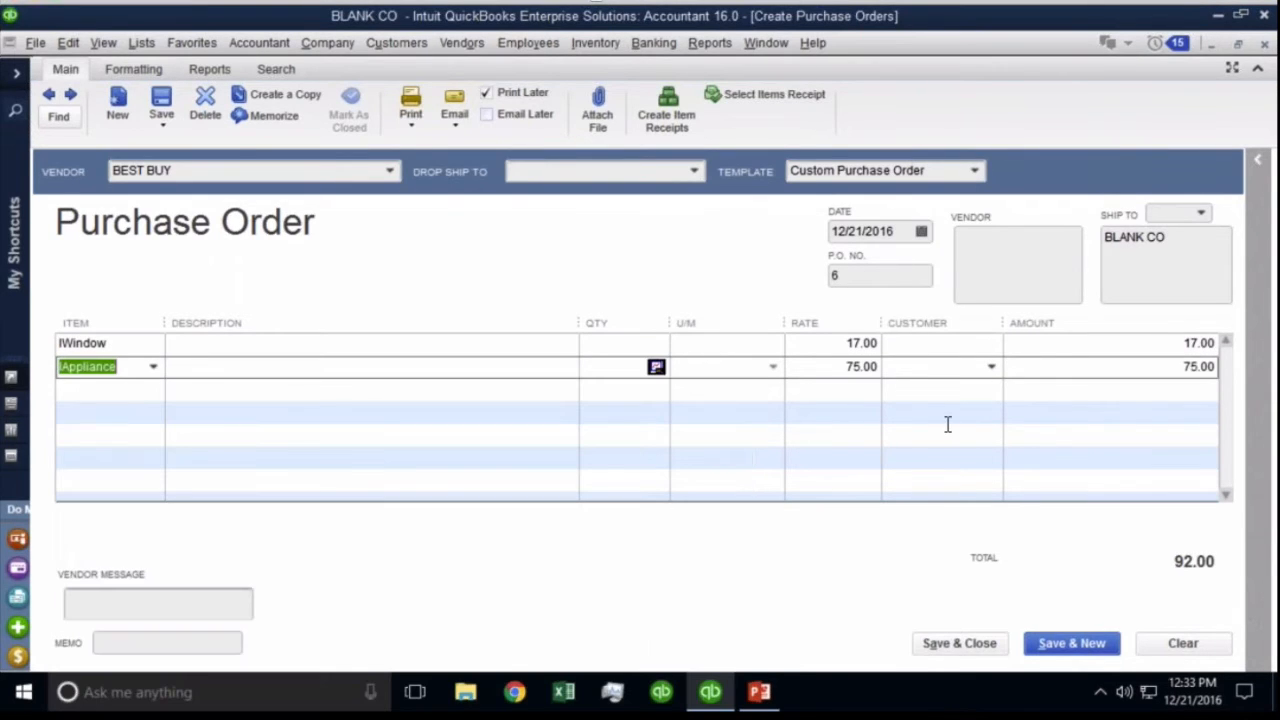
Enter quantities 500 for IWindow and 600 for IAppliance, then save the purchase order.
left_click(615, 345)
type("500")
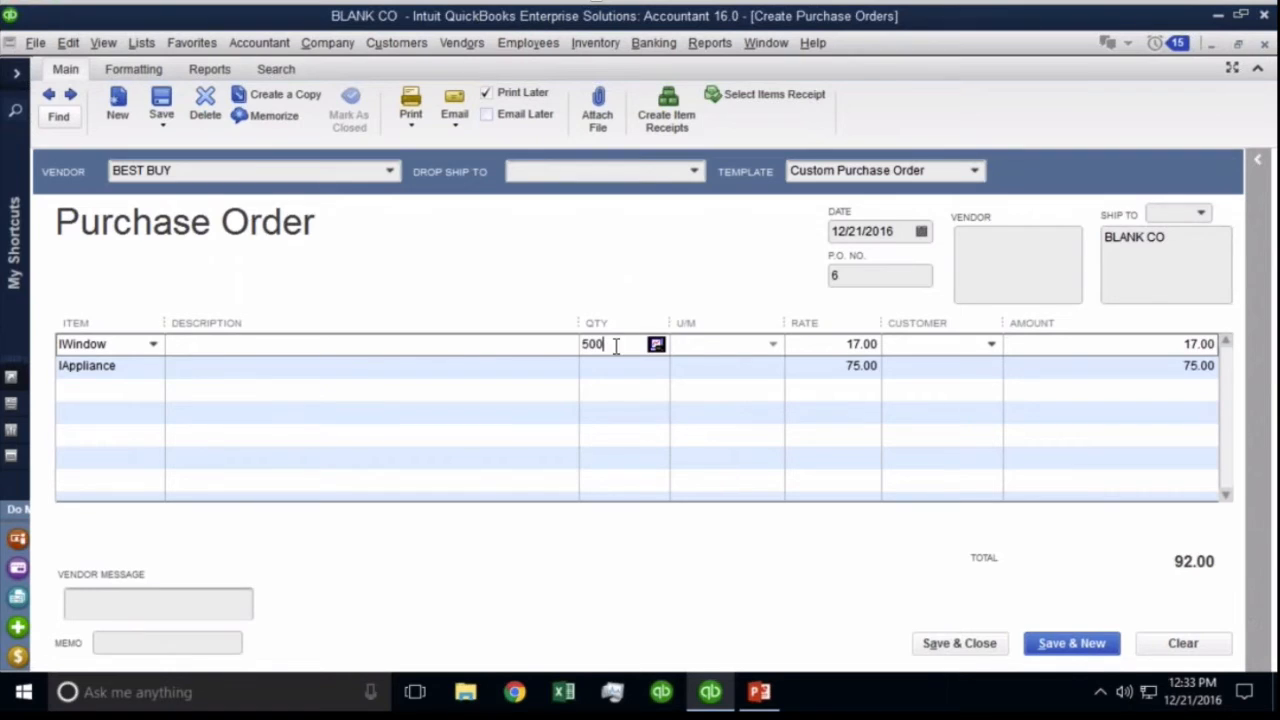
left_click(613, 380)
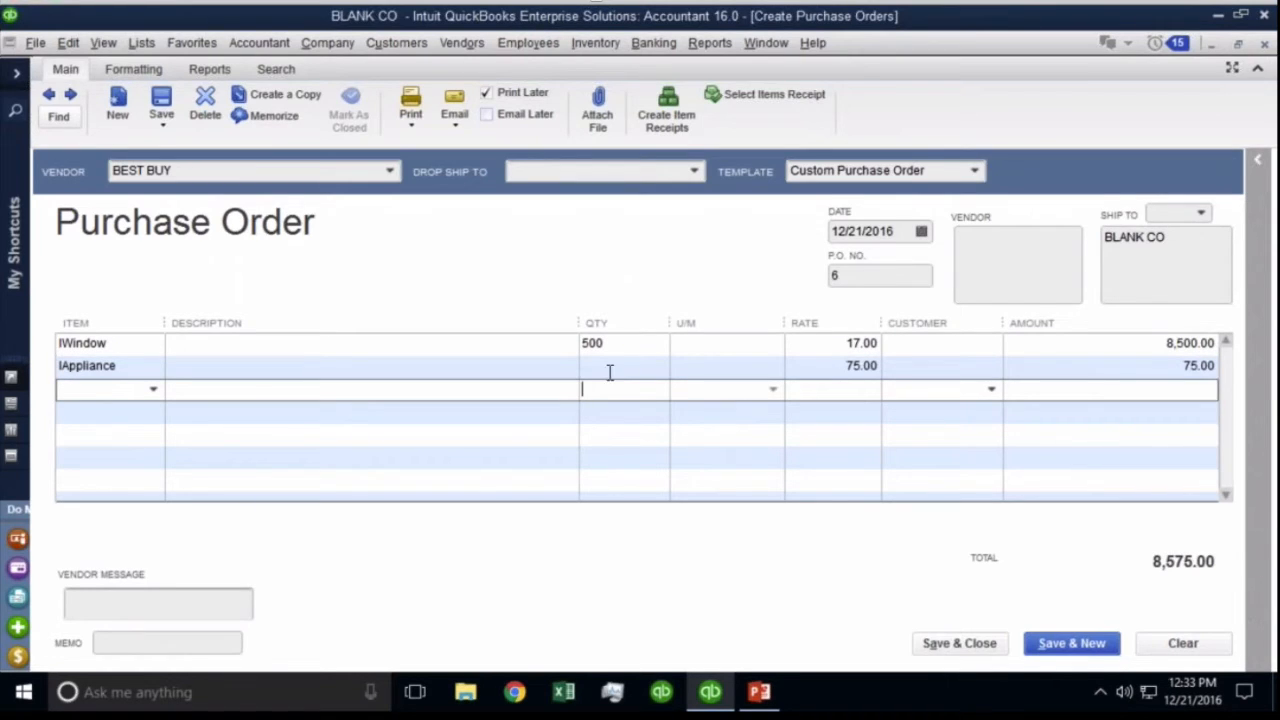
left_click(610, 370)
type("5")
key("BackSpace")
type("6")
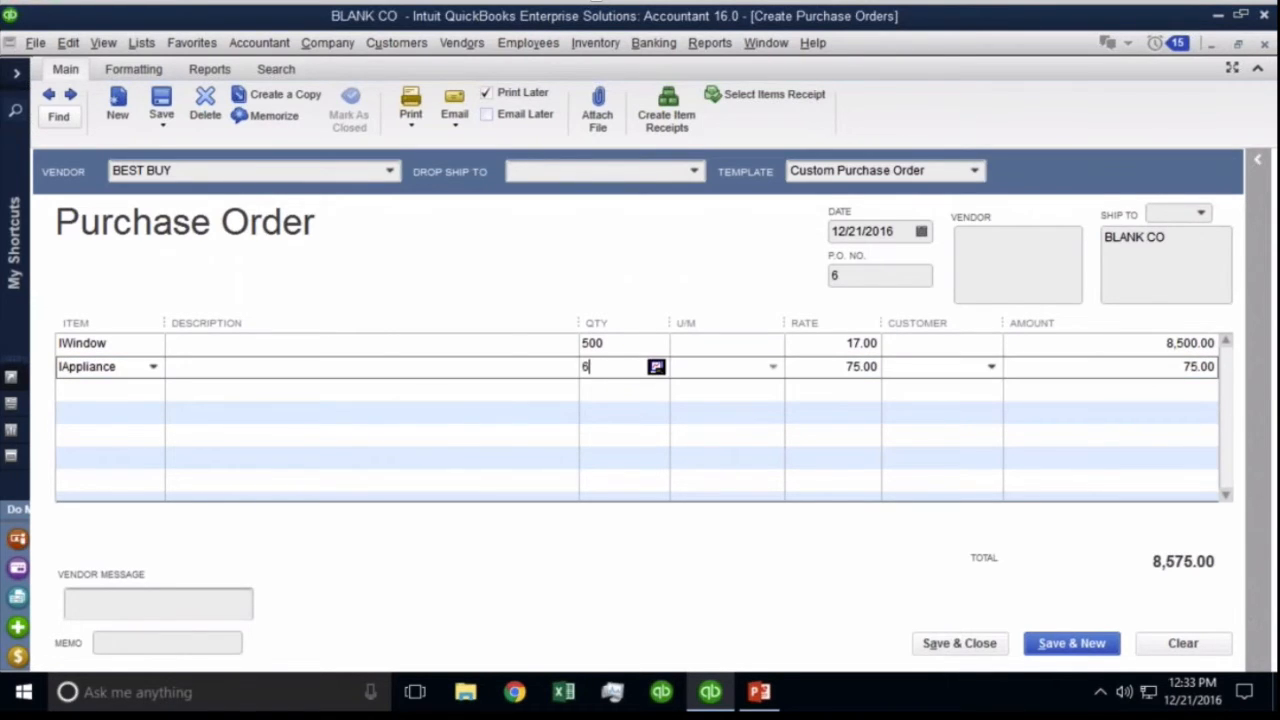
type("00")
key("Tab")
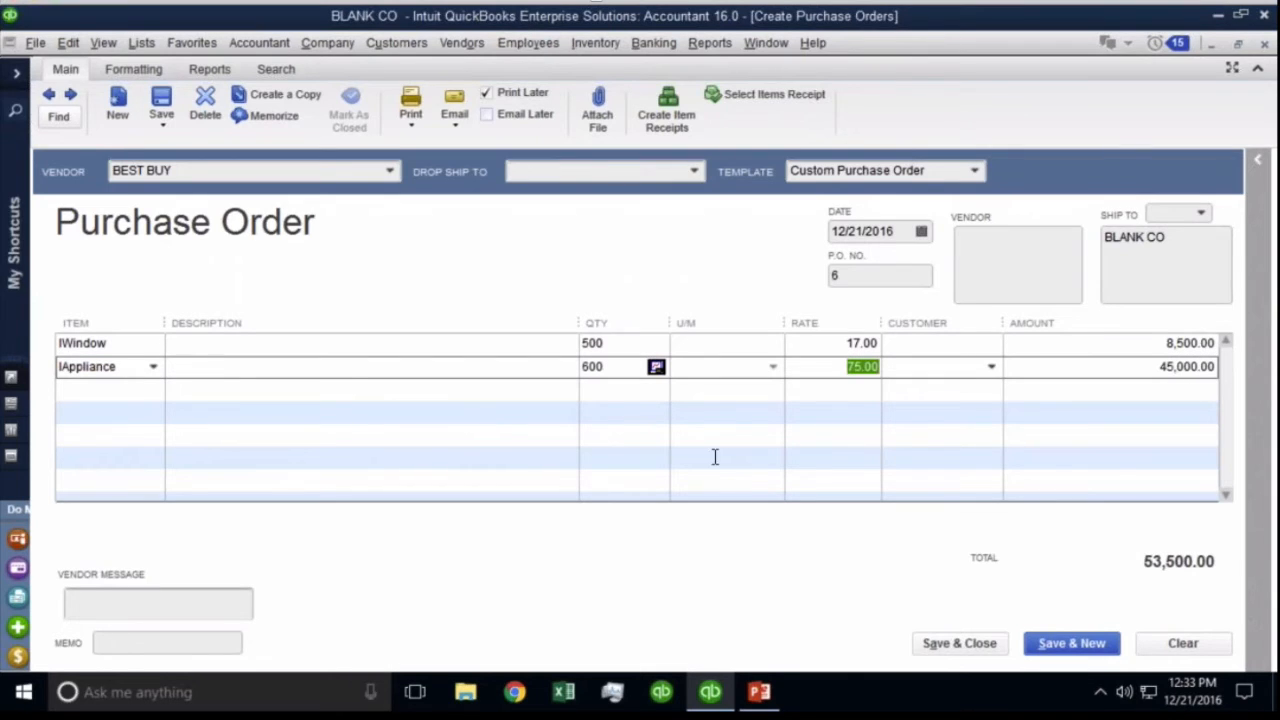
left_click(959, 643)
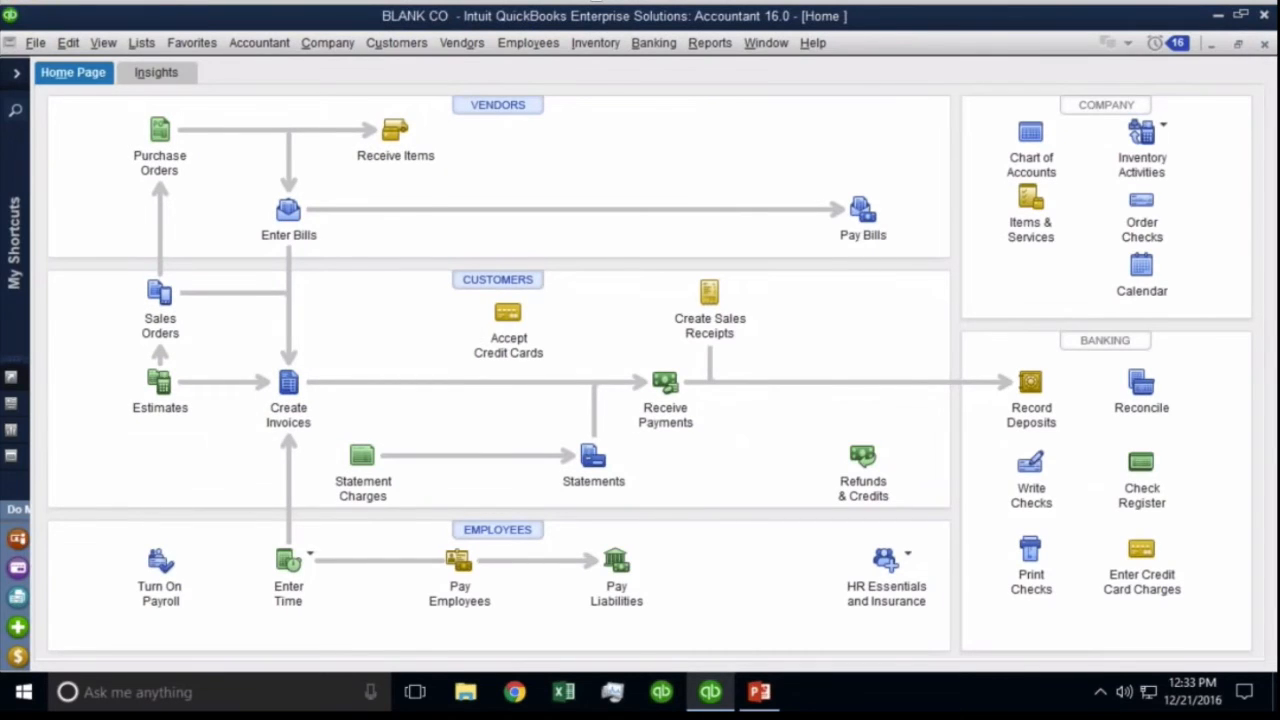
Open a blank Item Receipt dated 12/21/2016 from Receive Items and reach its Vendor field.
left_click(395, 130)
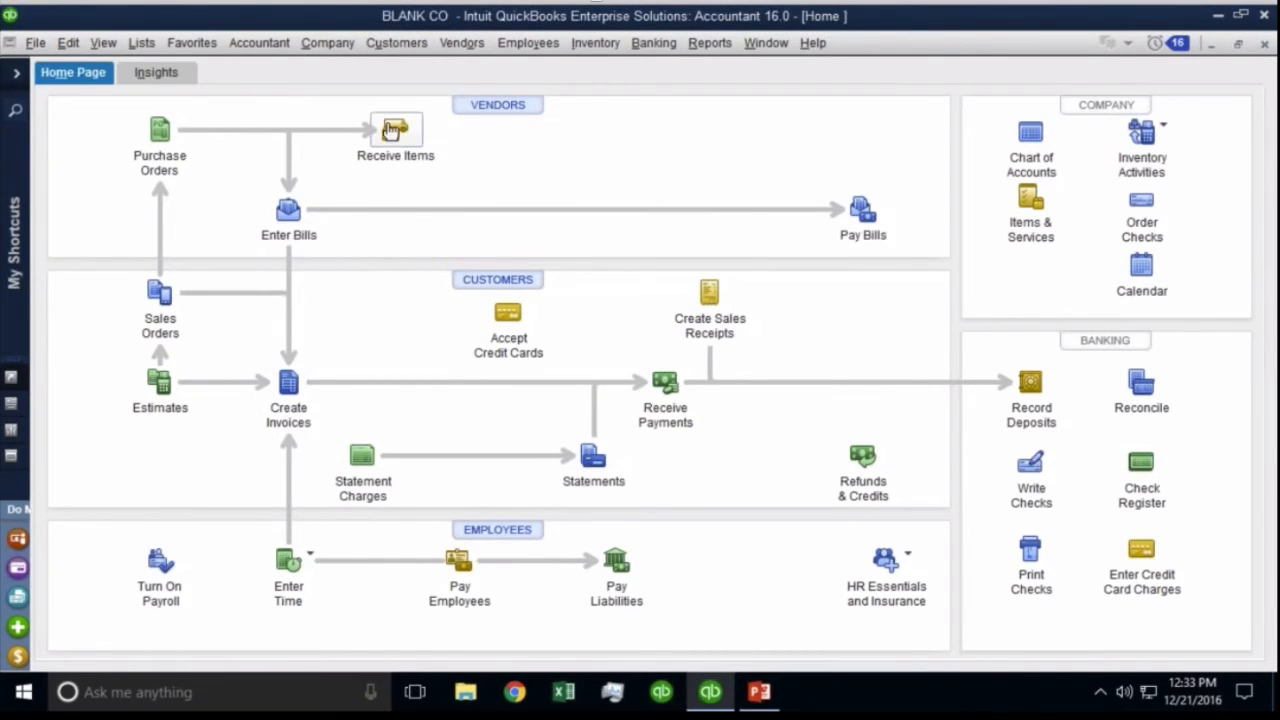
key("ctrl")
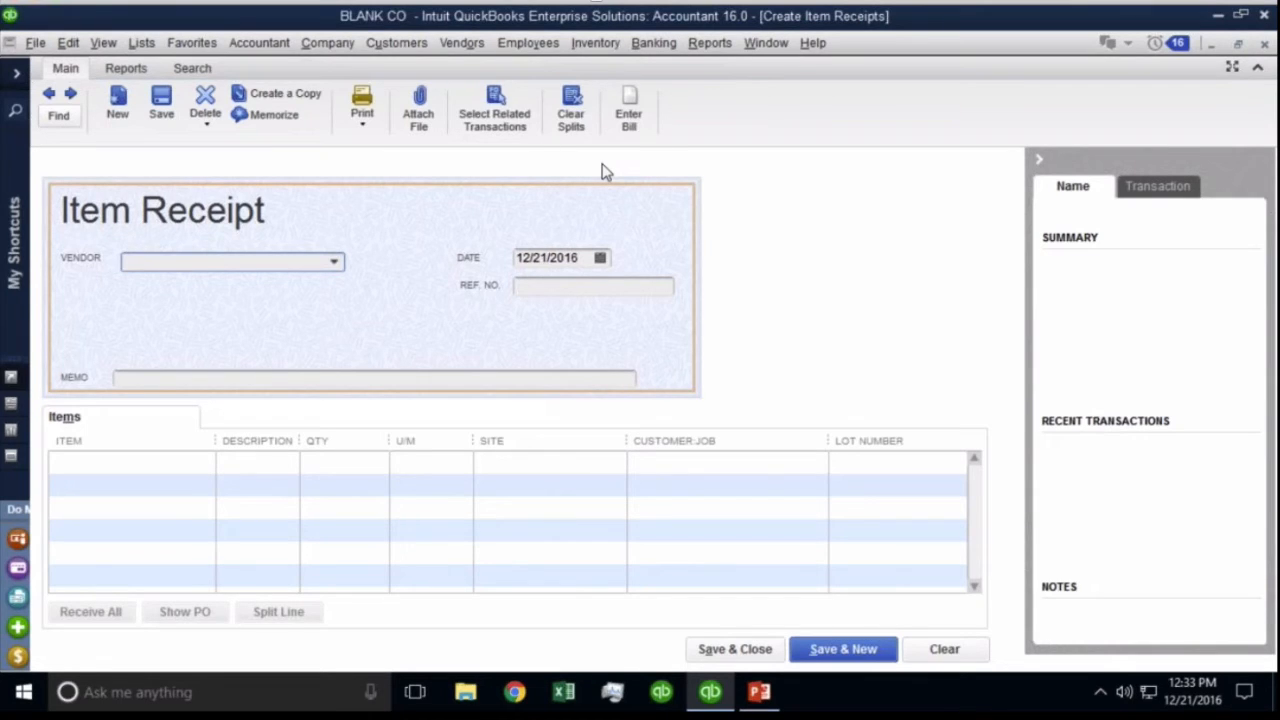
left_click(85, 423)
left_click(224, 420)
left_click(224, 420)
Choose vendor BEST BUY and load purchase order 6's items onto the receipt.
left_click(334, 262)
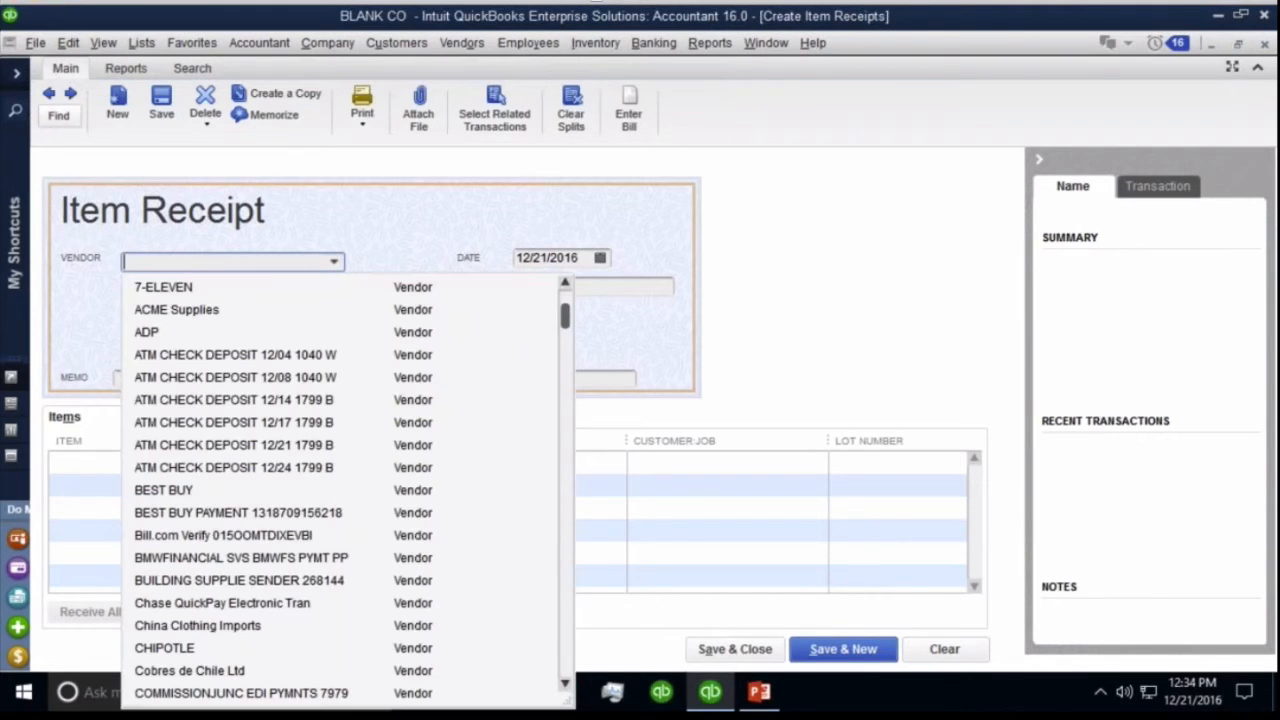
left_click(176, 492)
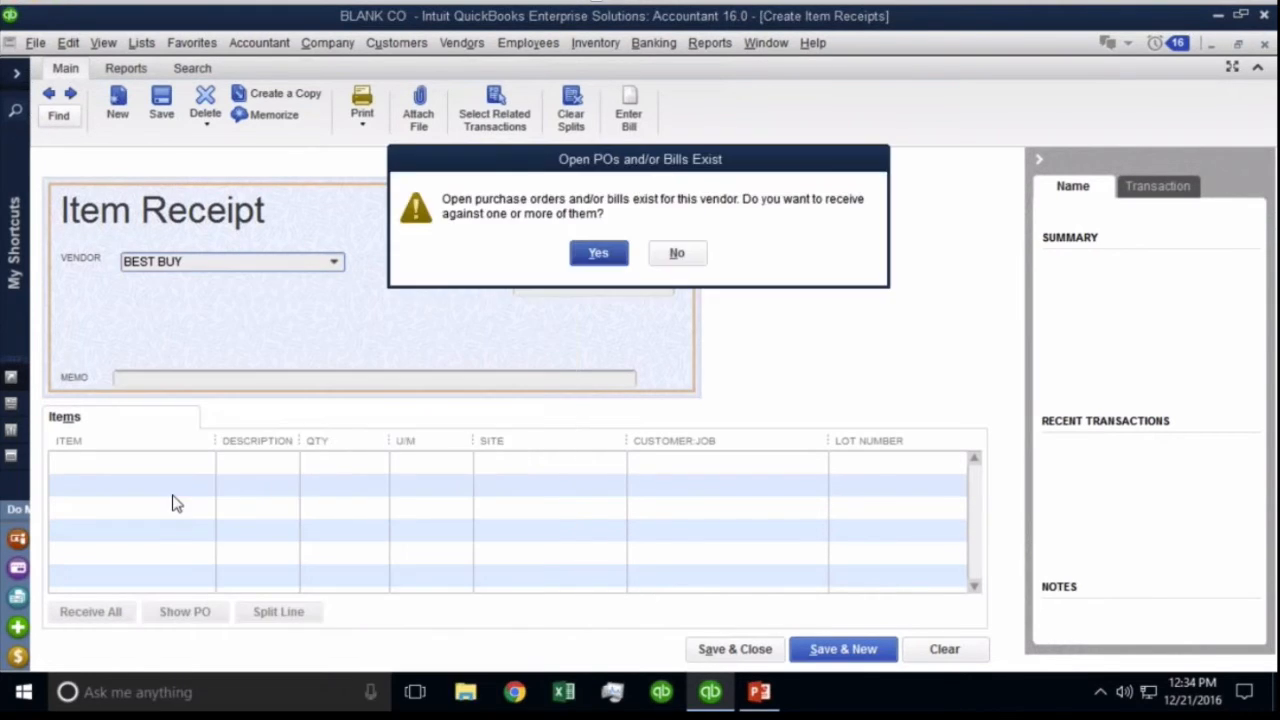
left_click(597, 254)
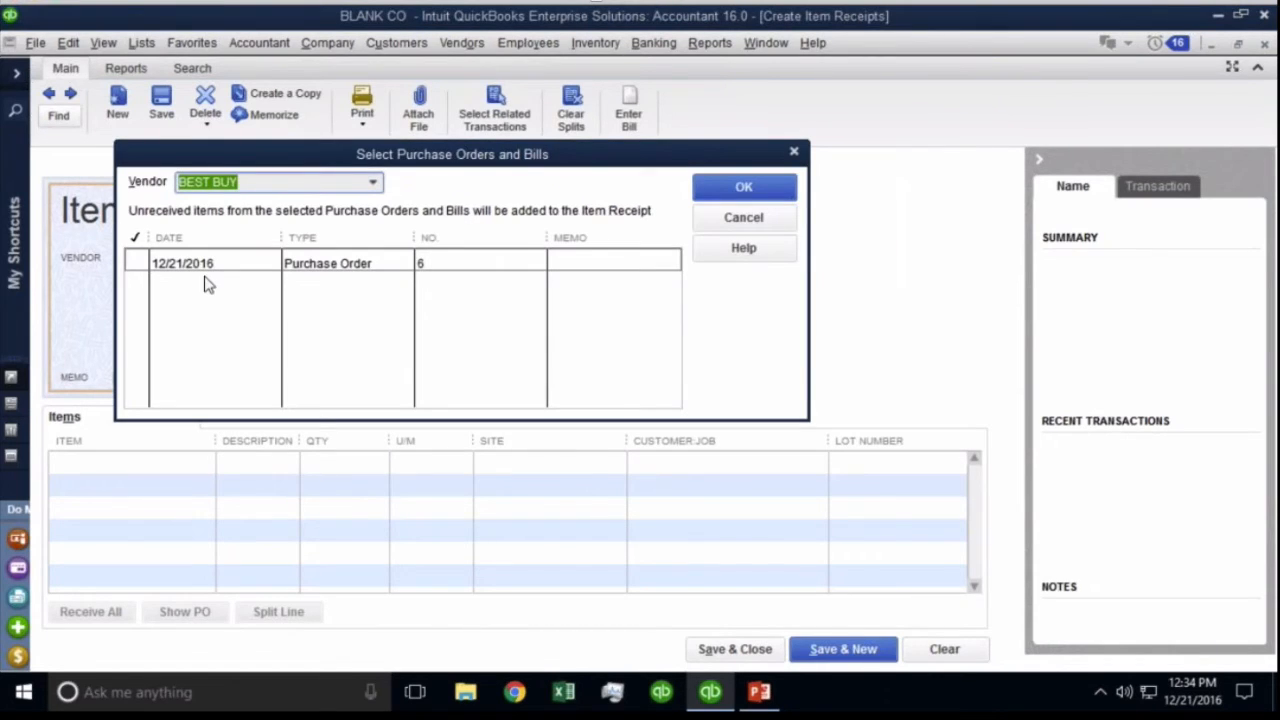
left_click(137, 262)
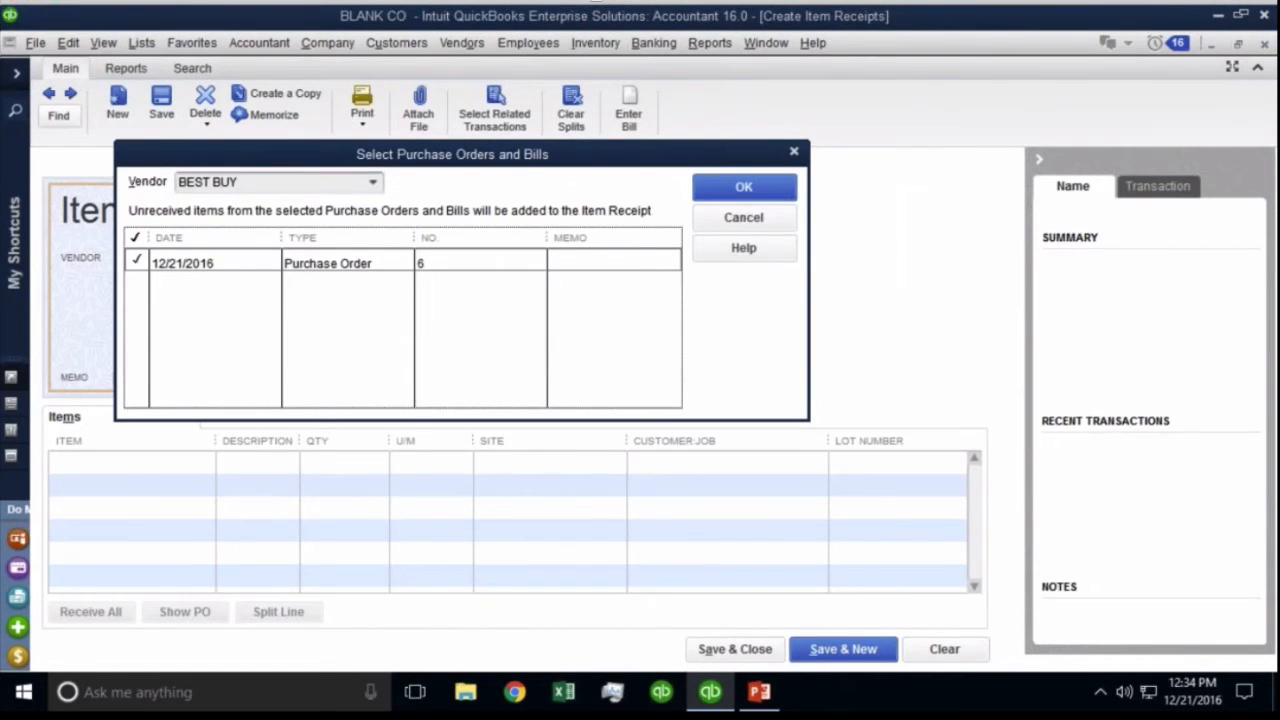
left_click(767, 192)
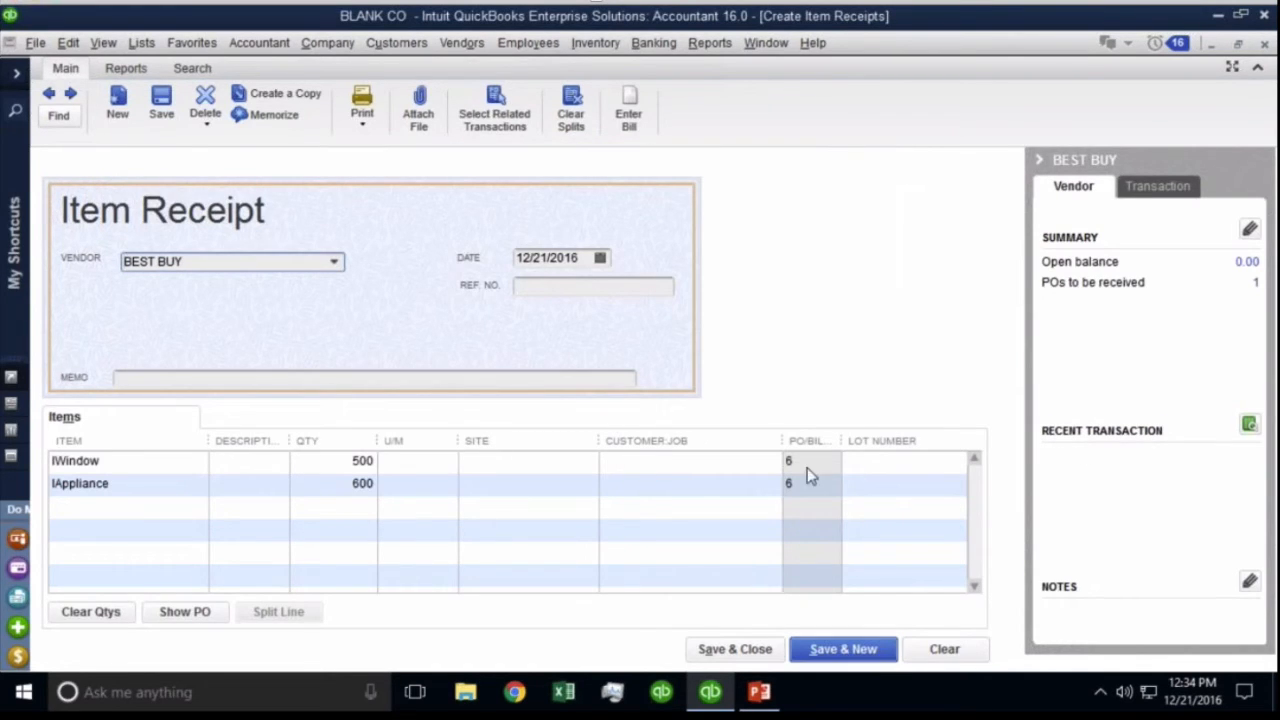
key("ctrl")
left_click(803, 483)
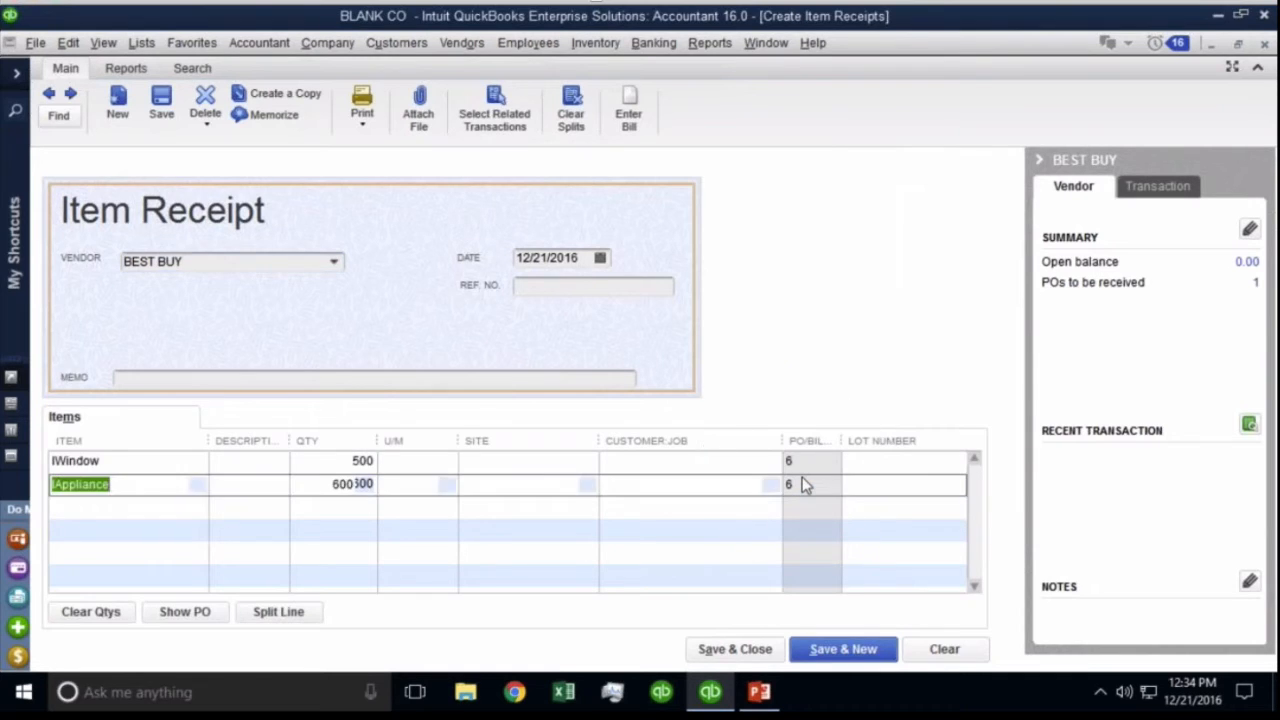
key("ctrl")
left_click(800, 461)
key("ctrl")
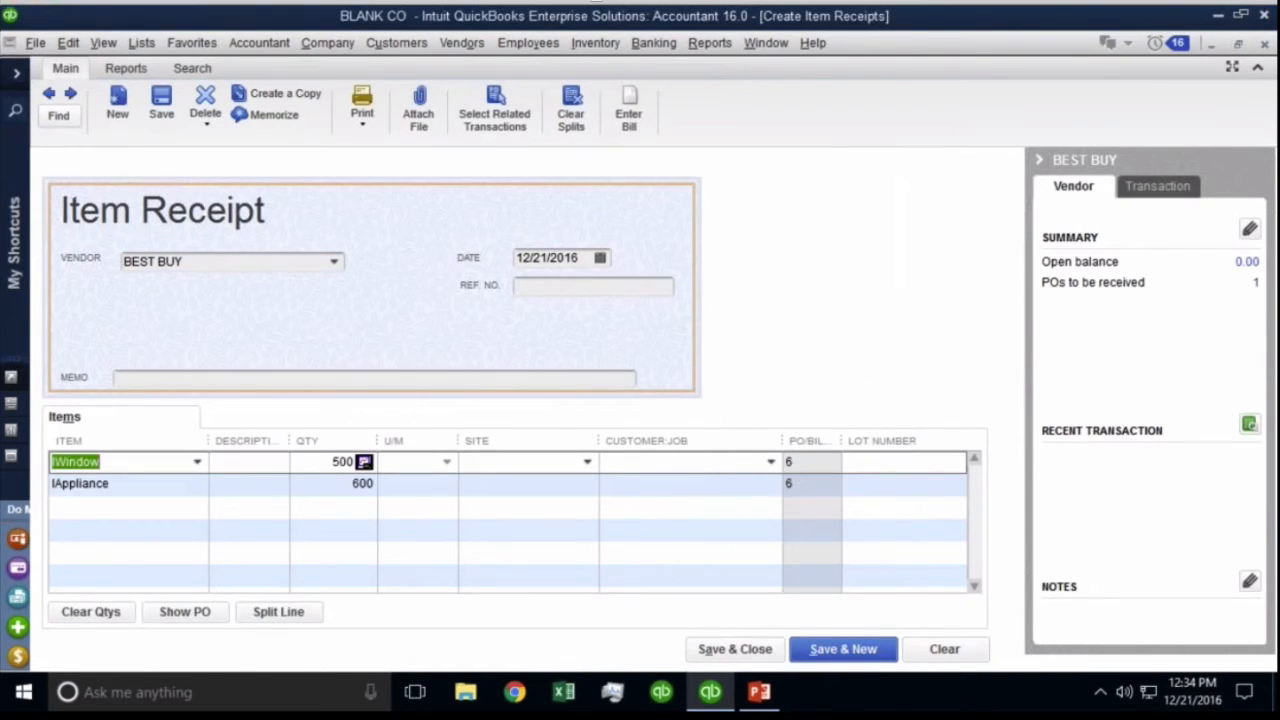
Enter Ref. No. 6679888 and receipt date 12/19/2016.
left_click(592, 290)
type("6679888")
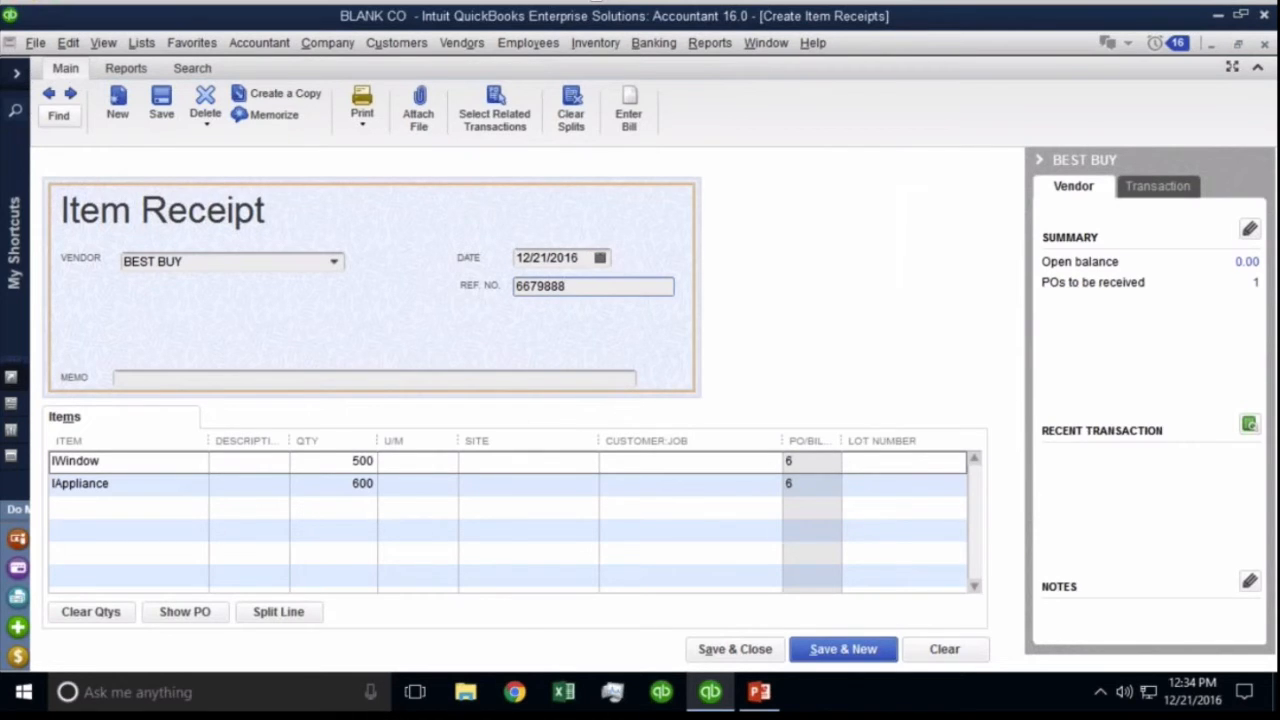
left_click(598, 258)
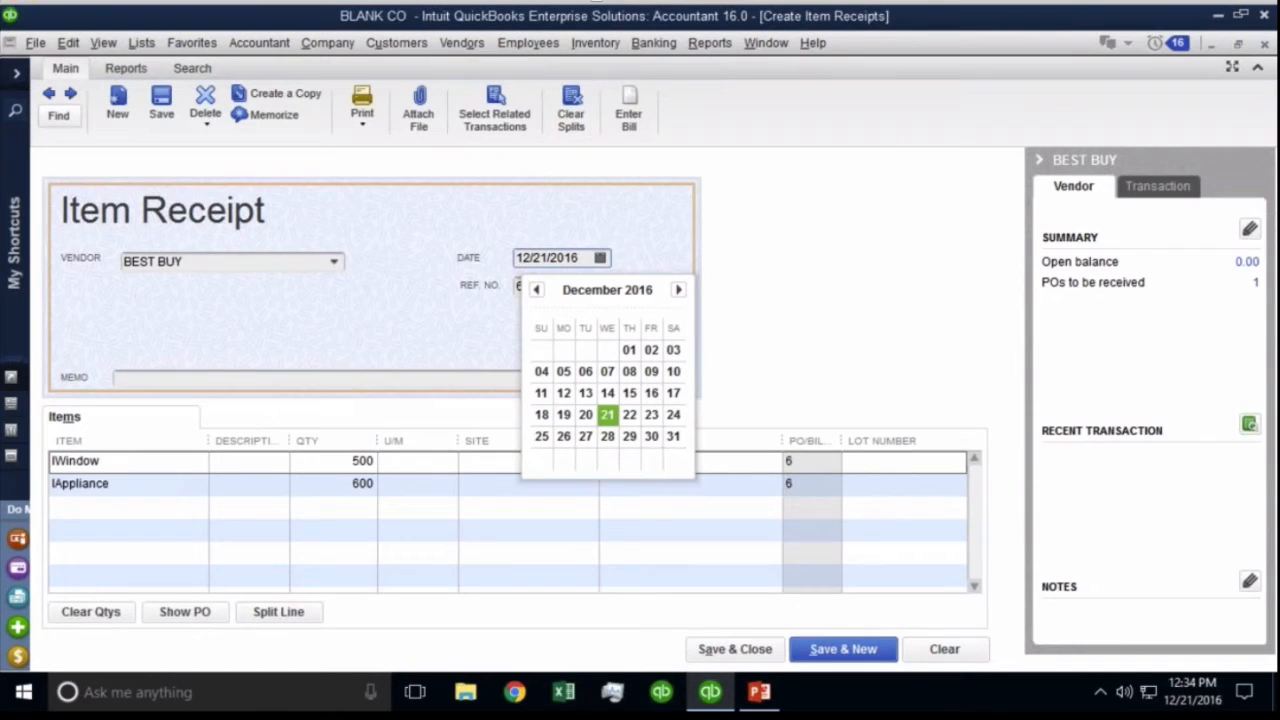
left_click(563, 414)
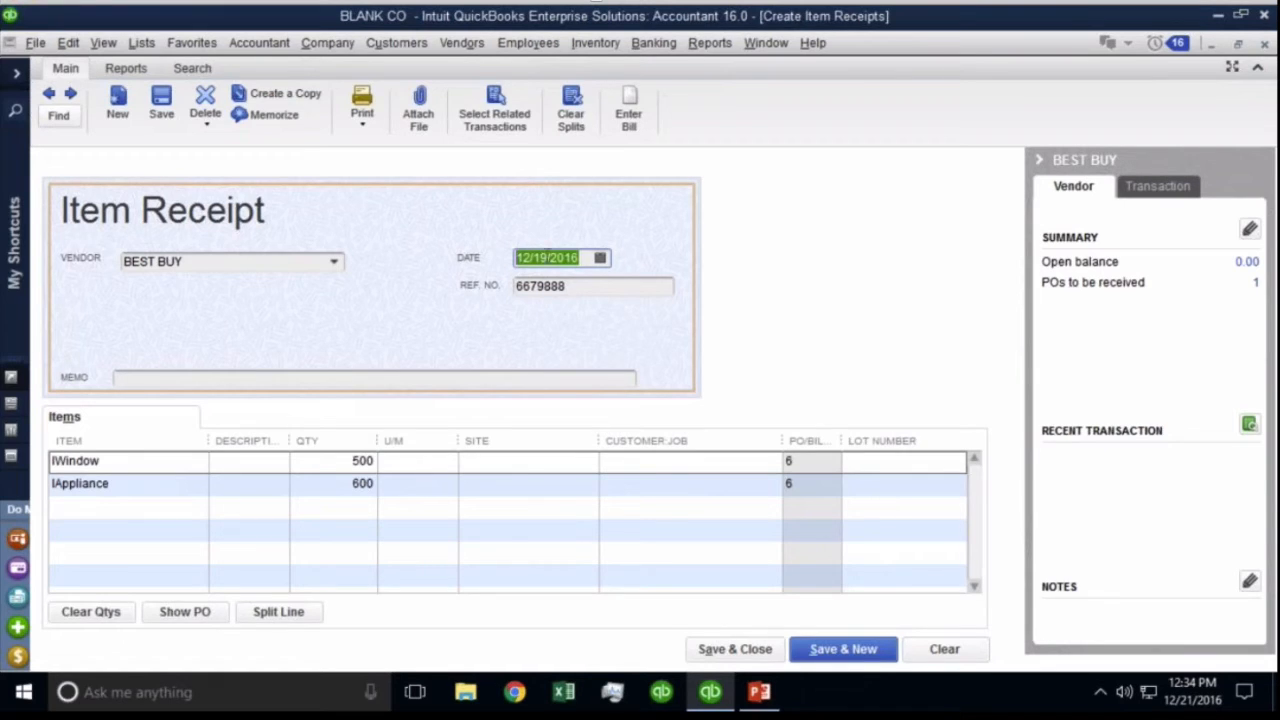
left_click(584, 257)
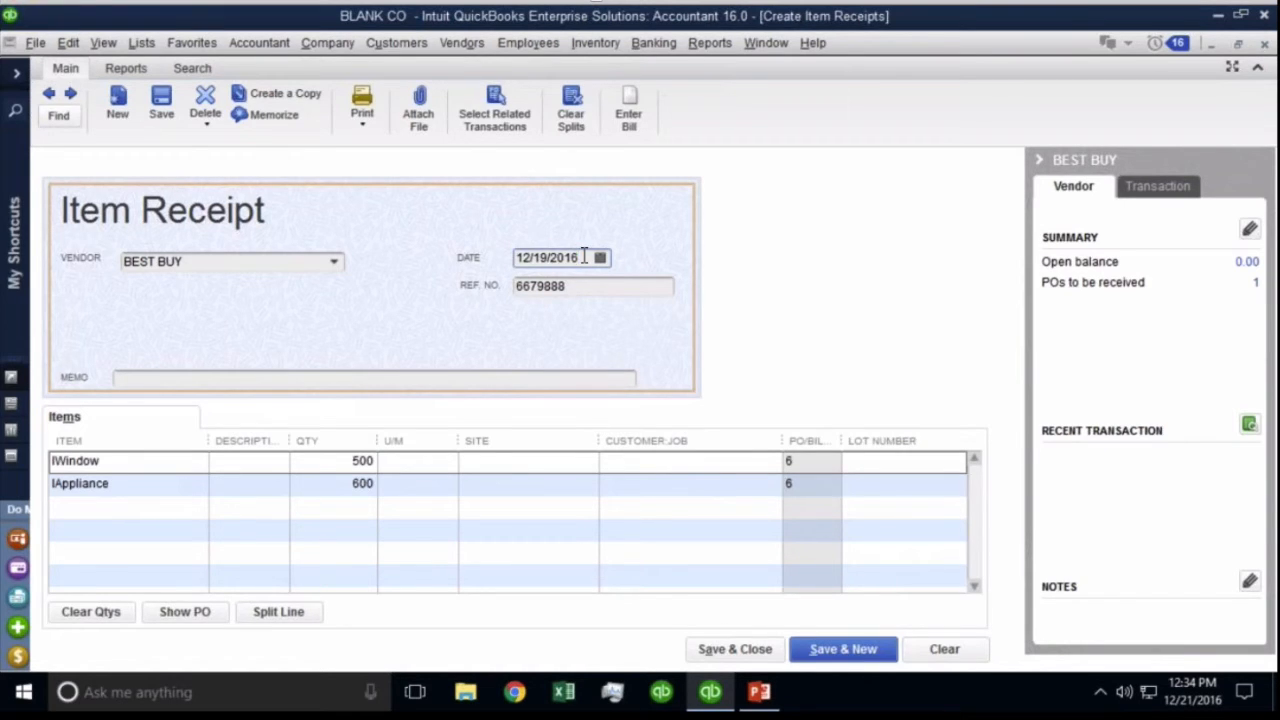
Assign site Main to all inventory lines, clear the warnings, and save the item receipt.
left_click(735, 655)
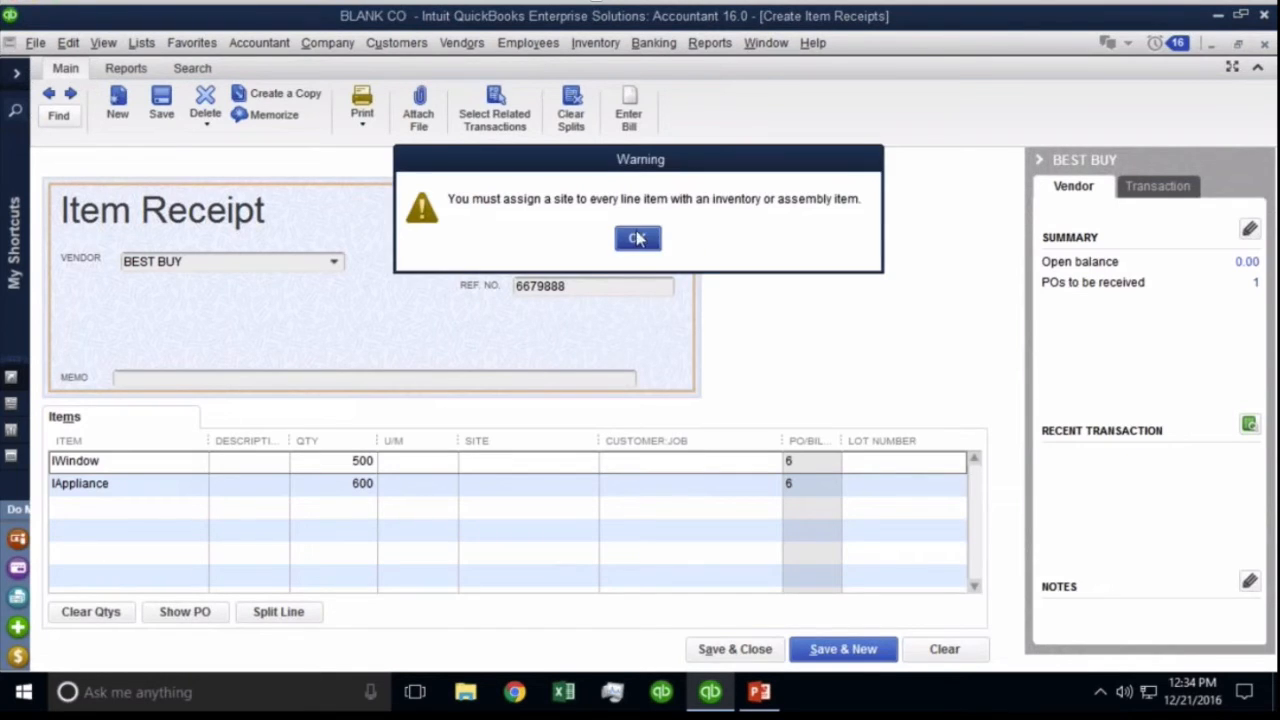
left_click(637, 238)
left_click(587, 461)
left_click(587, 461)
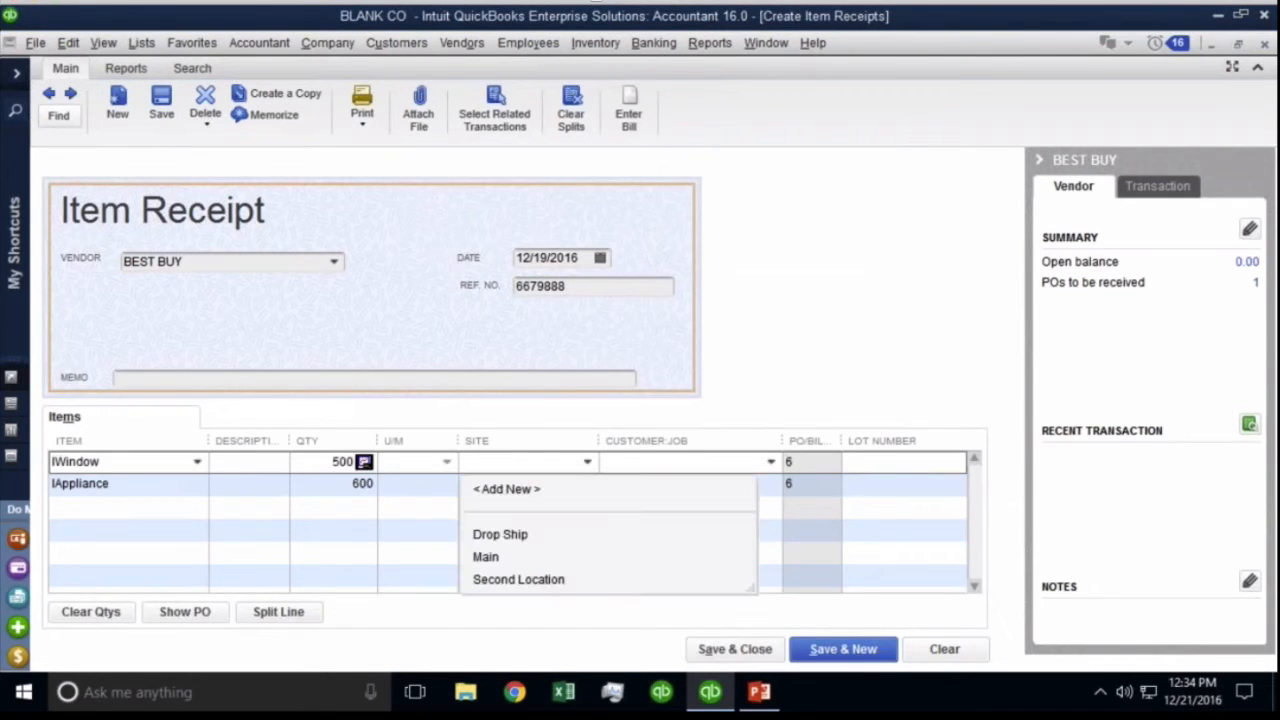
left_click(520, 557)
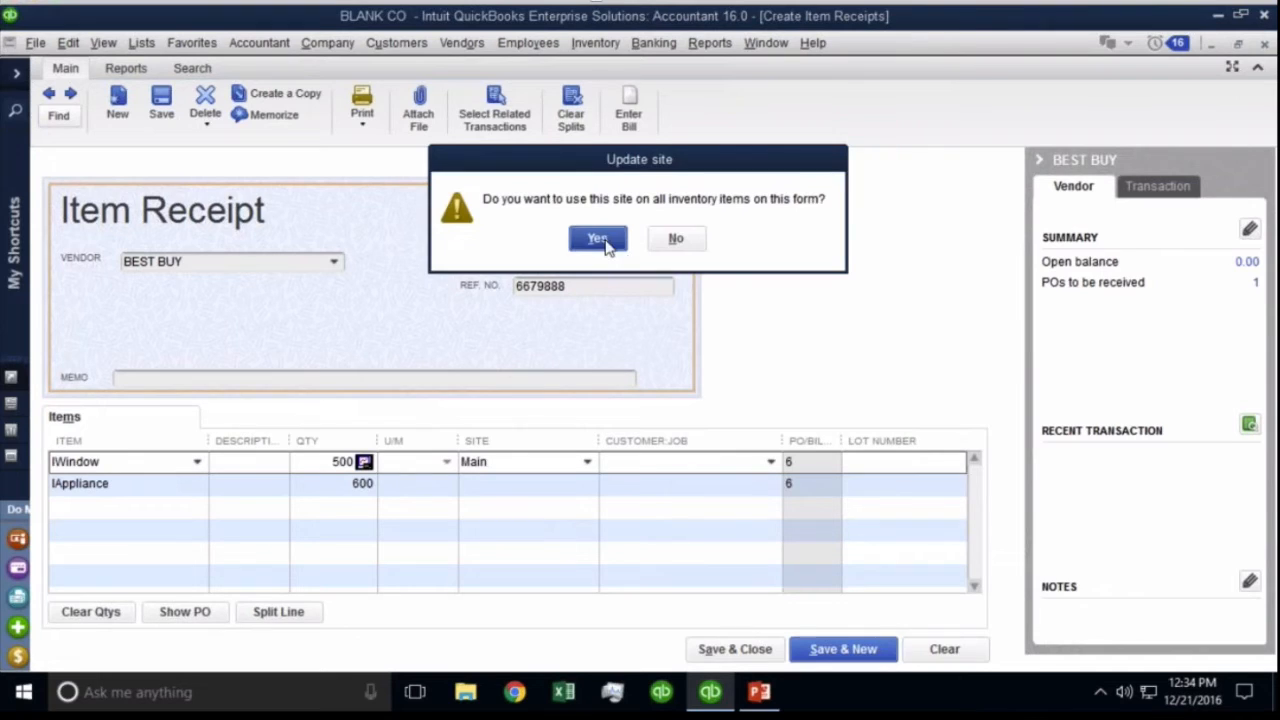
left_click(597, 238)
left_click(740, 648)
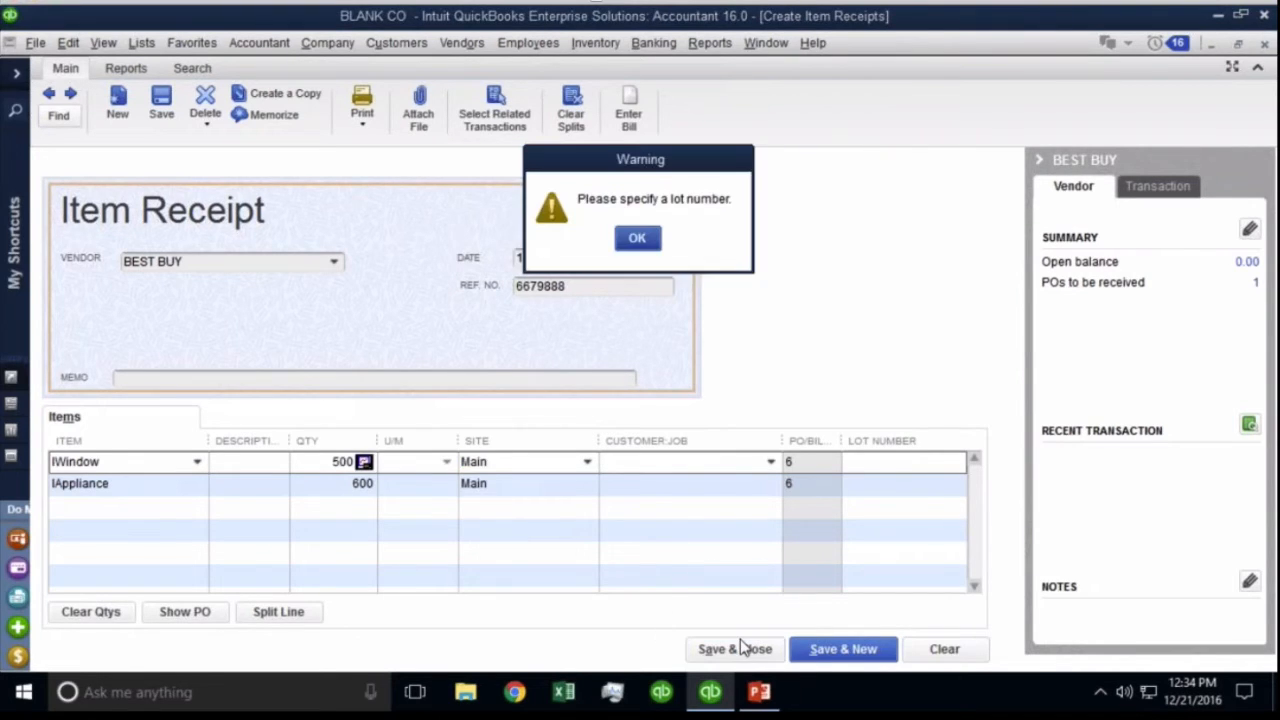
left_click(640, 240)
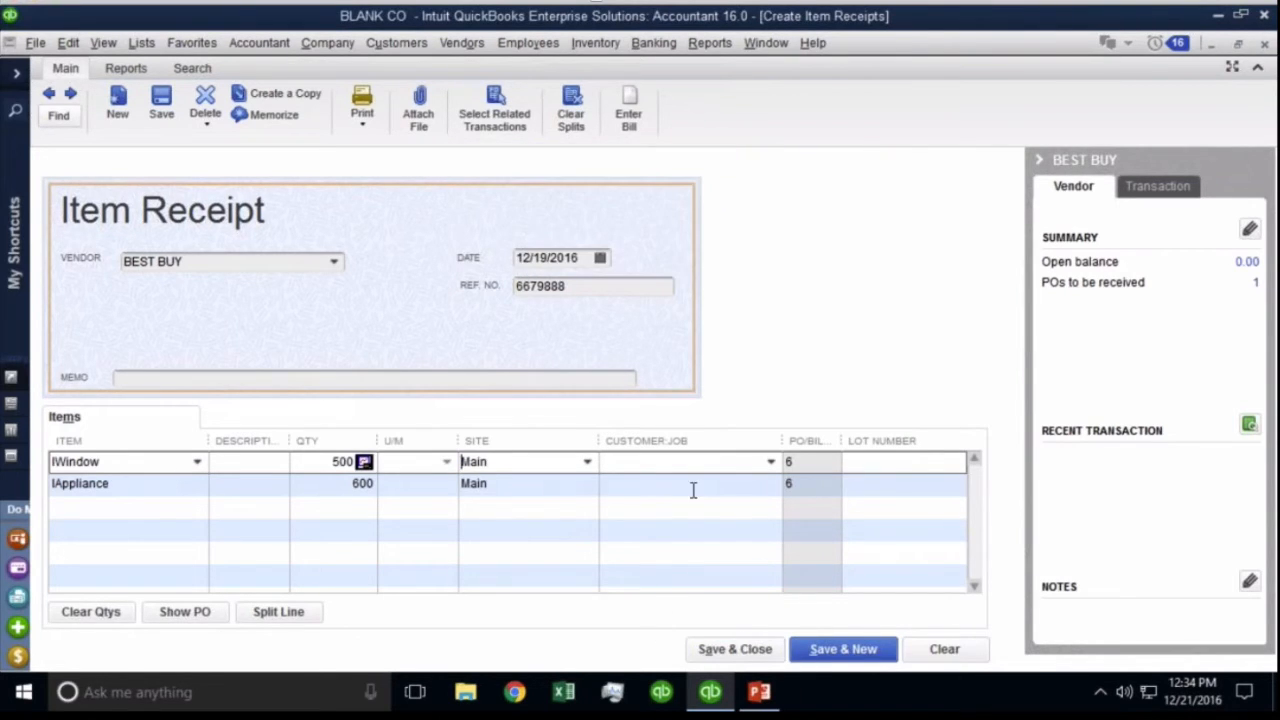
left_click(735, 648)
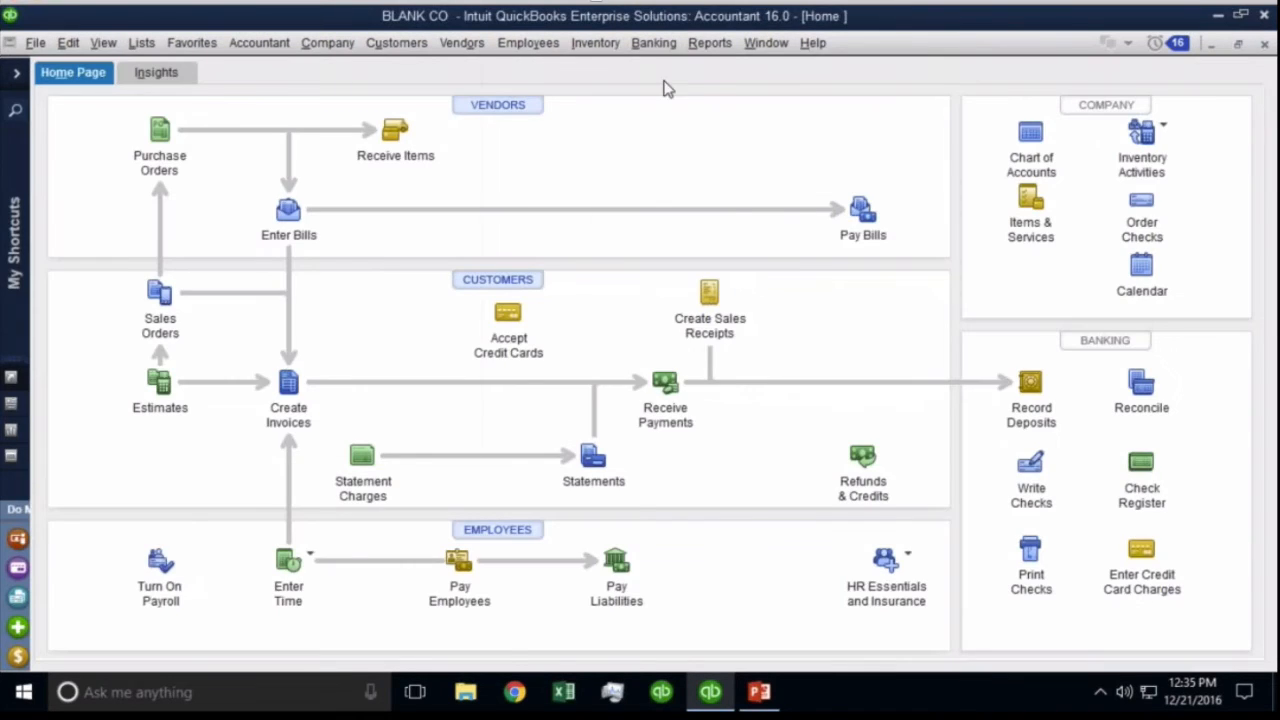
Open Balance Sheet Standard and review Inventory Asset, Accounts Payable and the 53,500.00 Inventory Offset.
left_click(702, 45)
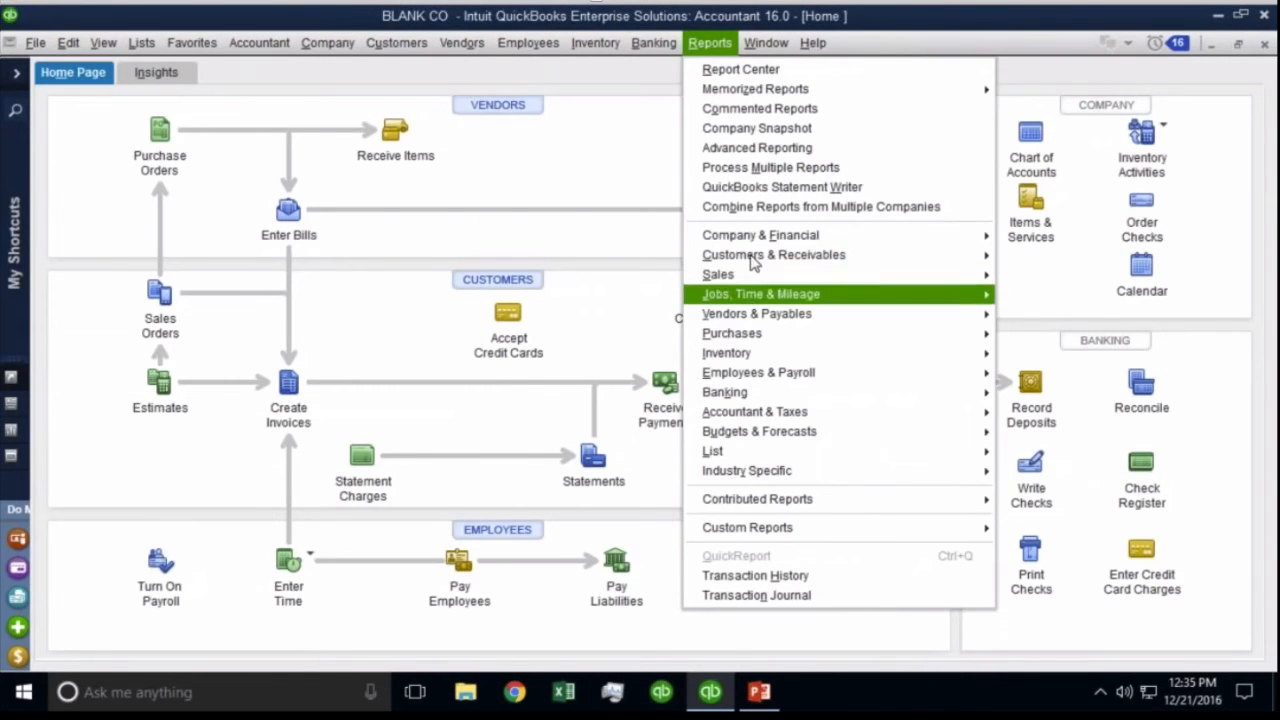
mouse_move(752, 240)
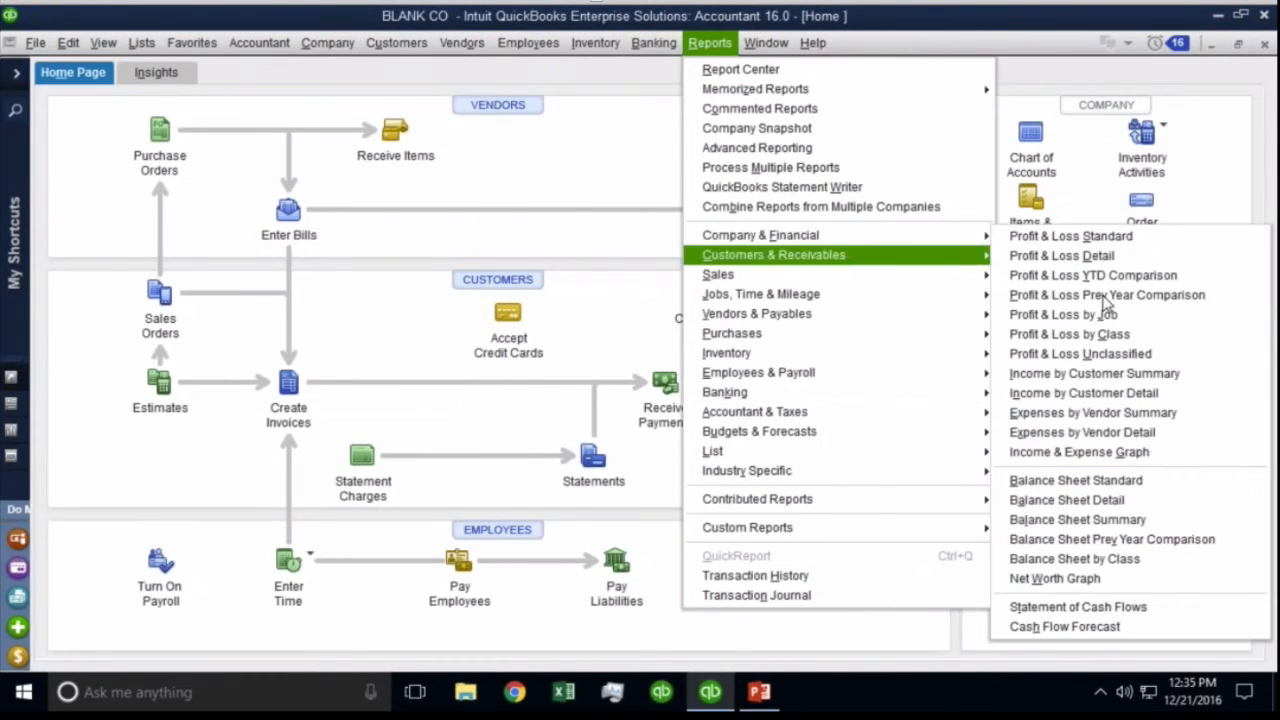
left_click(1080, 480)
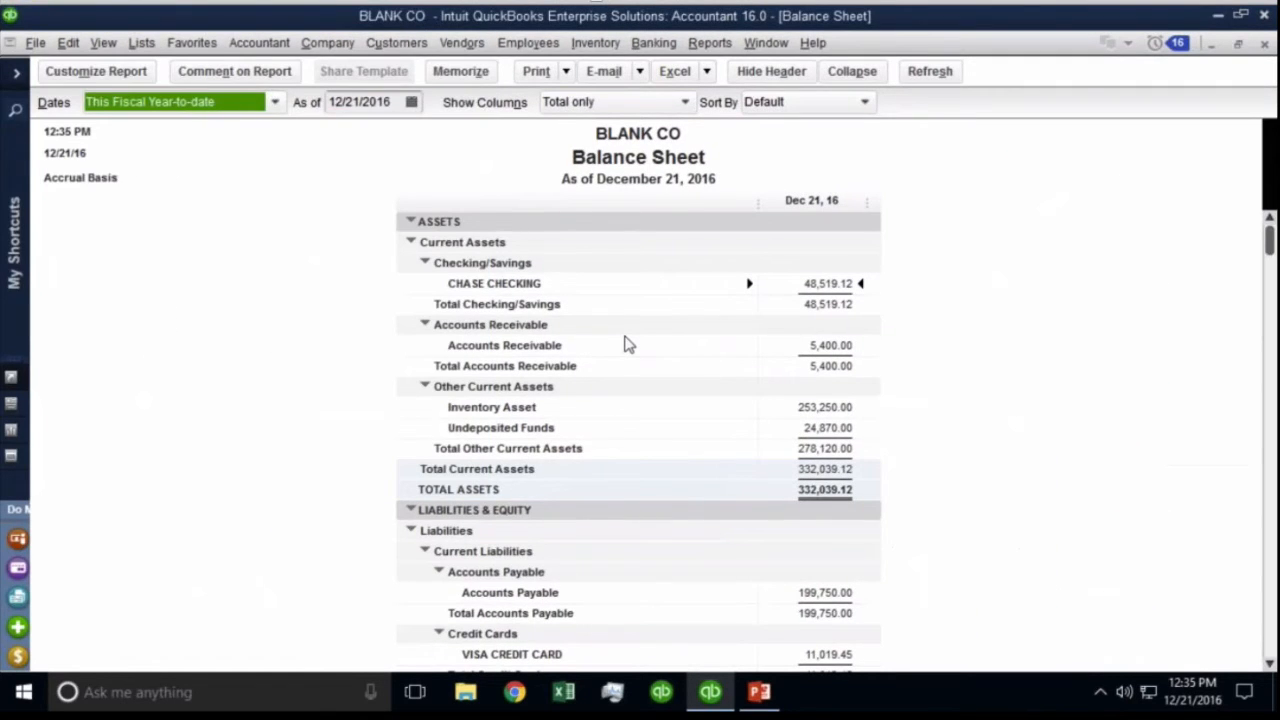
left_click(821, 401)
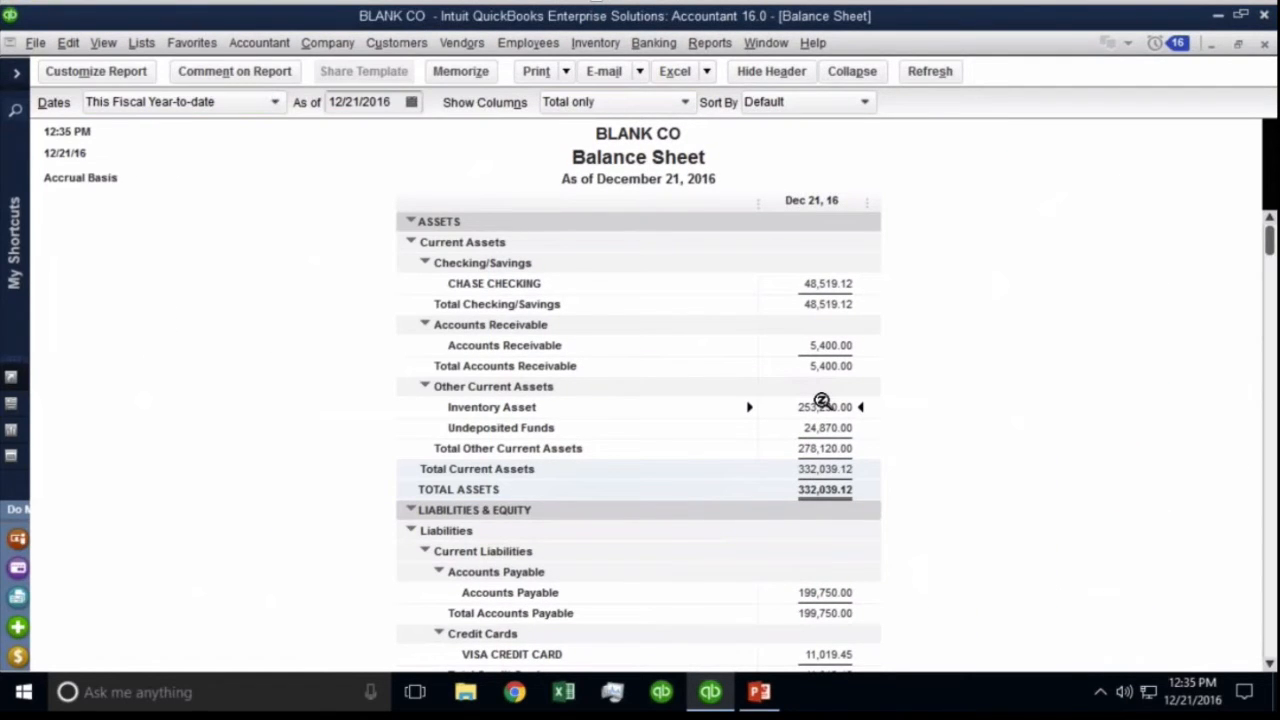
left_click(922, 74)
left_click(833, 594)
left_click(1268, 664)
left_click(1268, 664)
left_click(1268, 664)
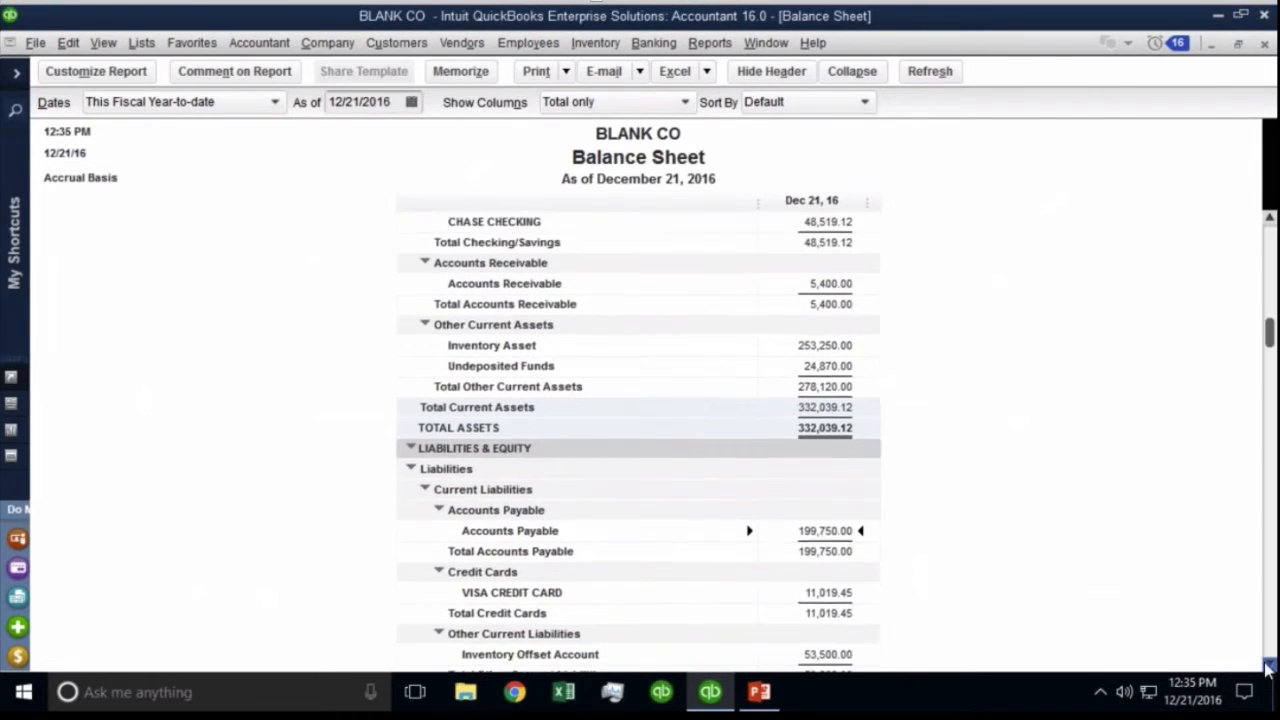
left_click(1268, 664)
left_click(1268, 664)
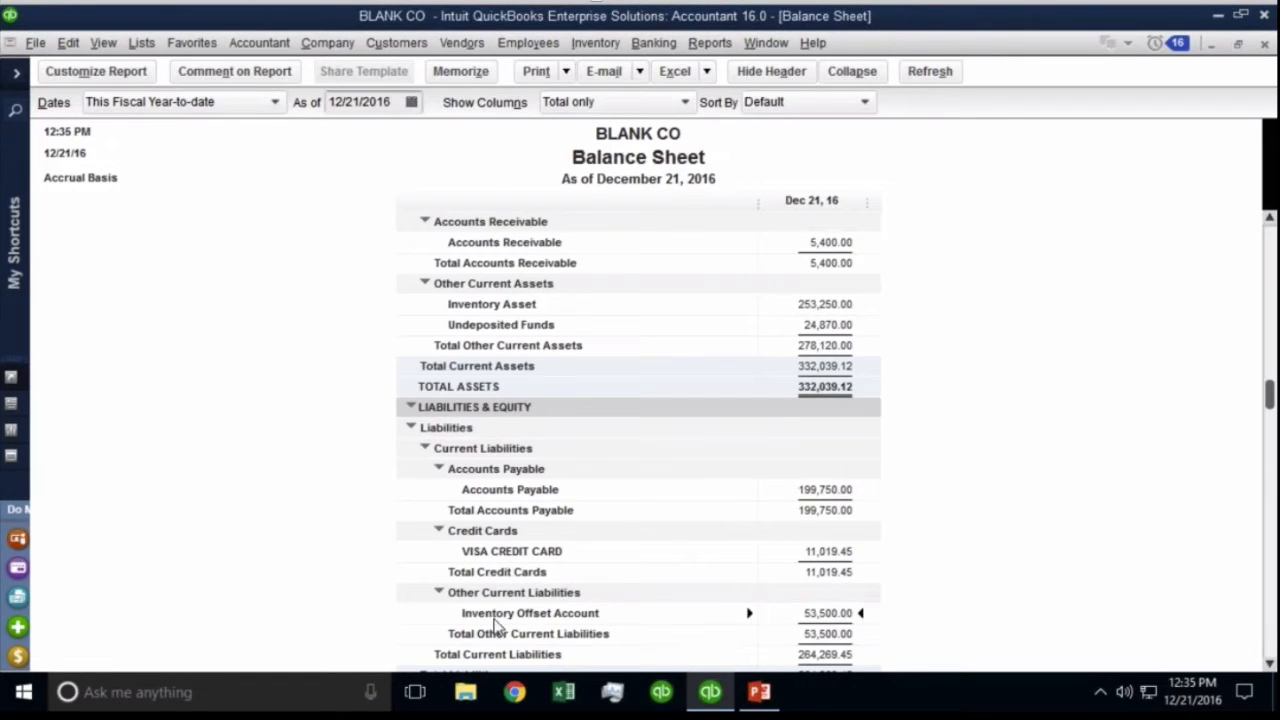
key("ctrl")
key("ctrl")
Open Pay Bills and close it without paying, returning to the Balance Sheet.
left_click(461, 43)
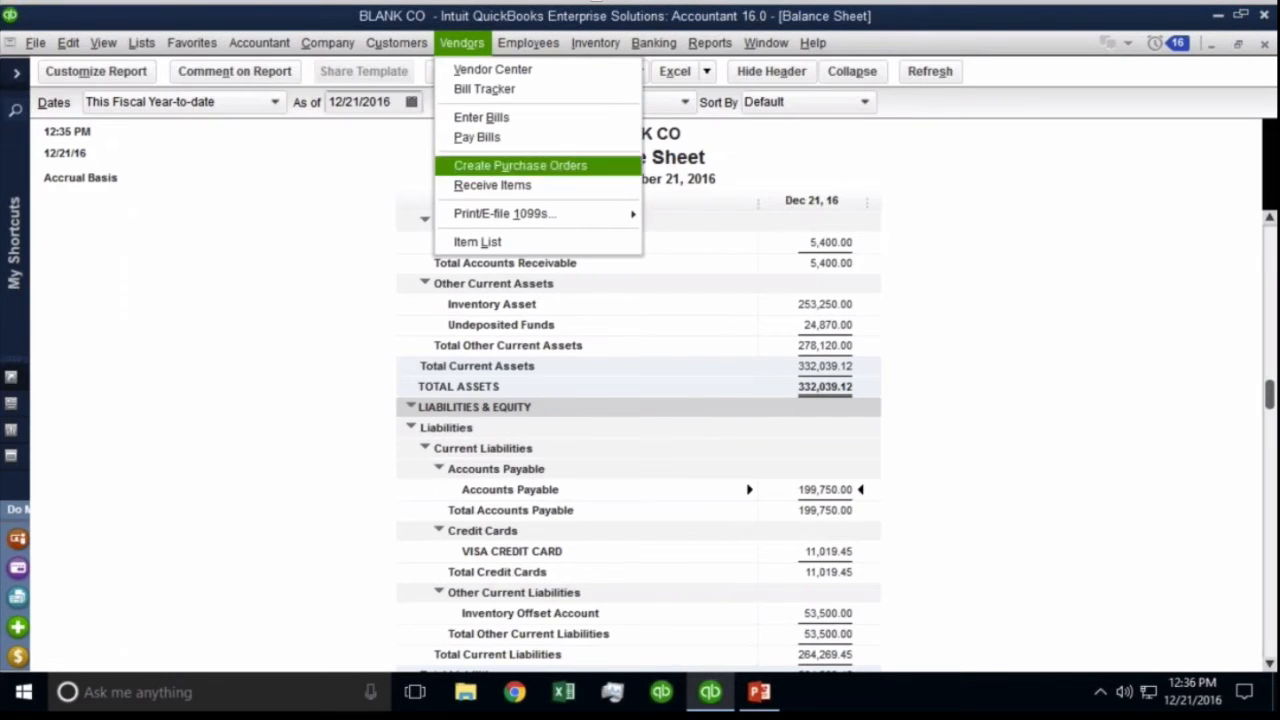
left_click(478, 137)
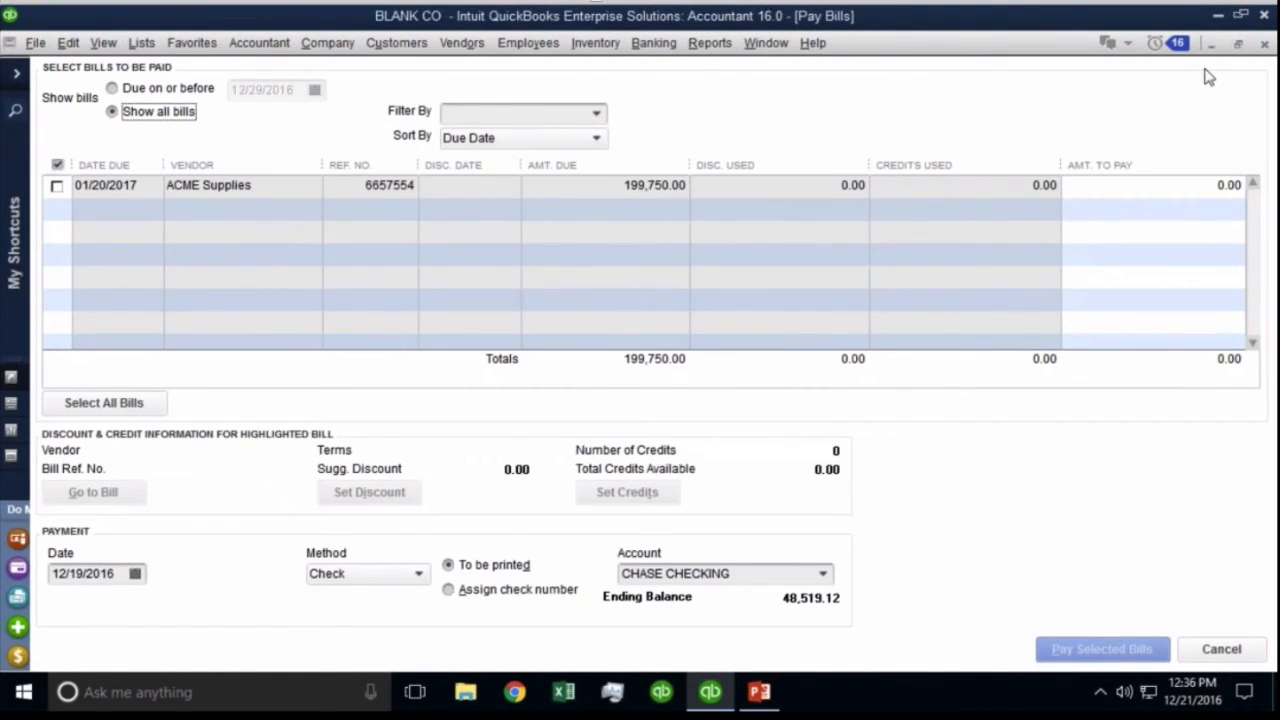
left_click(1264, 44)
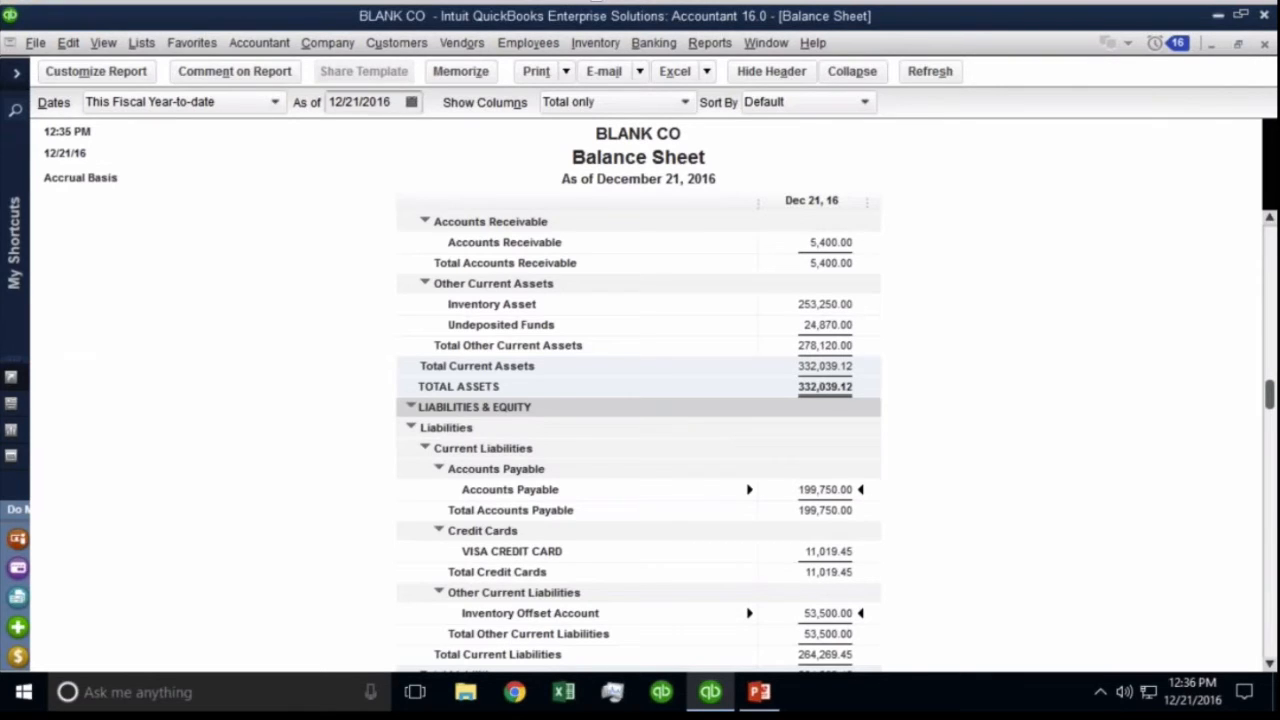
Restore and narrow the Balance Sheet window, then open a widened Home page over it.
left_click(1238, 44)
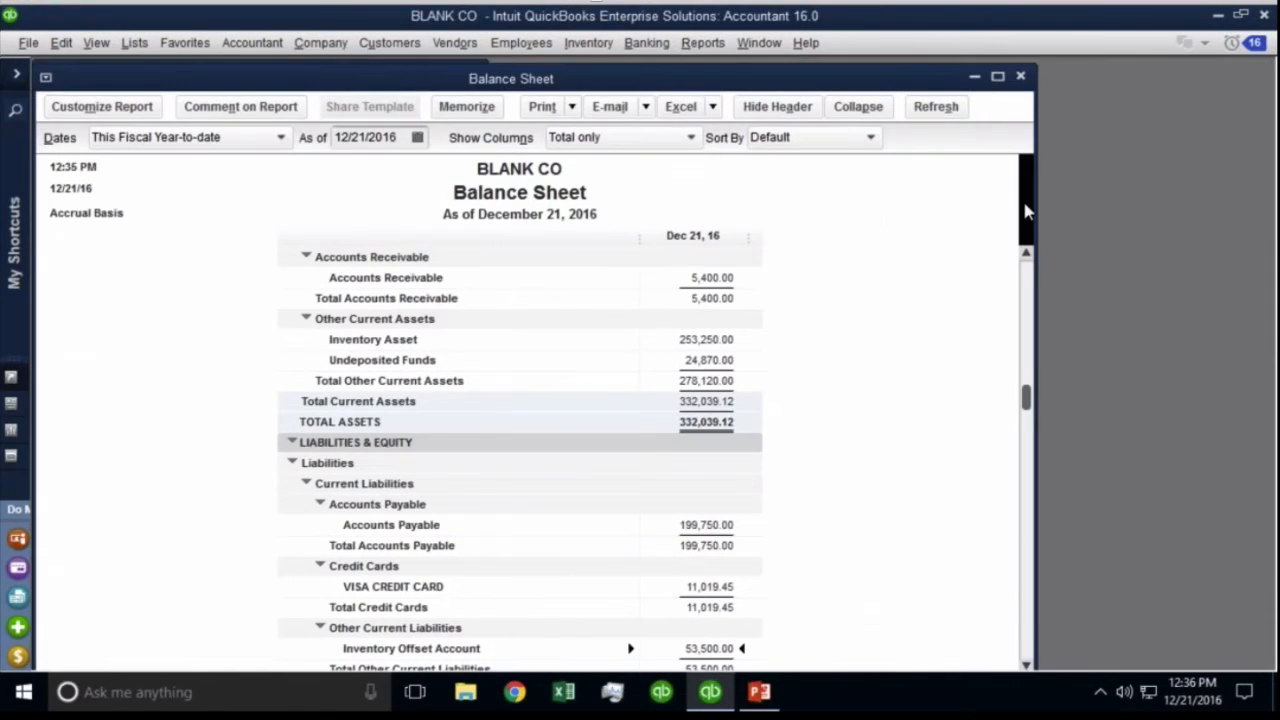
left_click_drag(1033, 212, 580, 178)
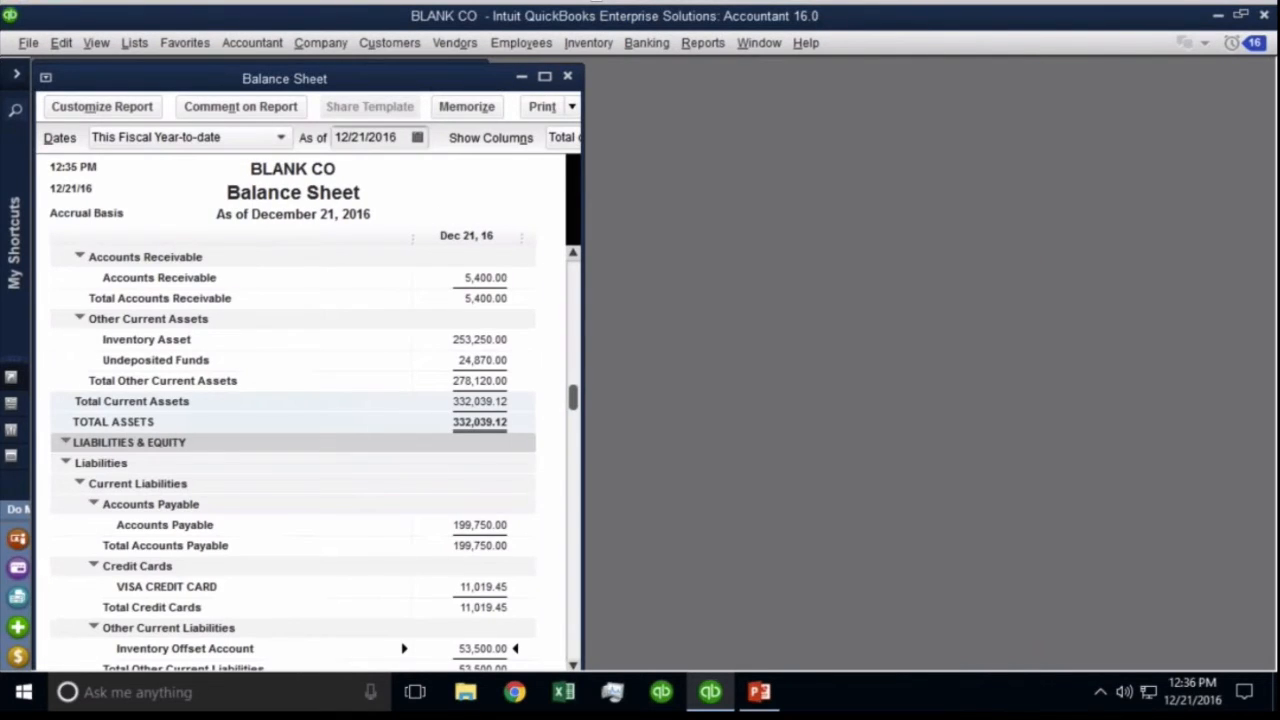
left_click(332, 42)
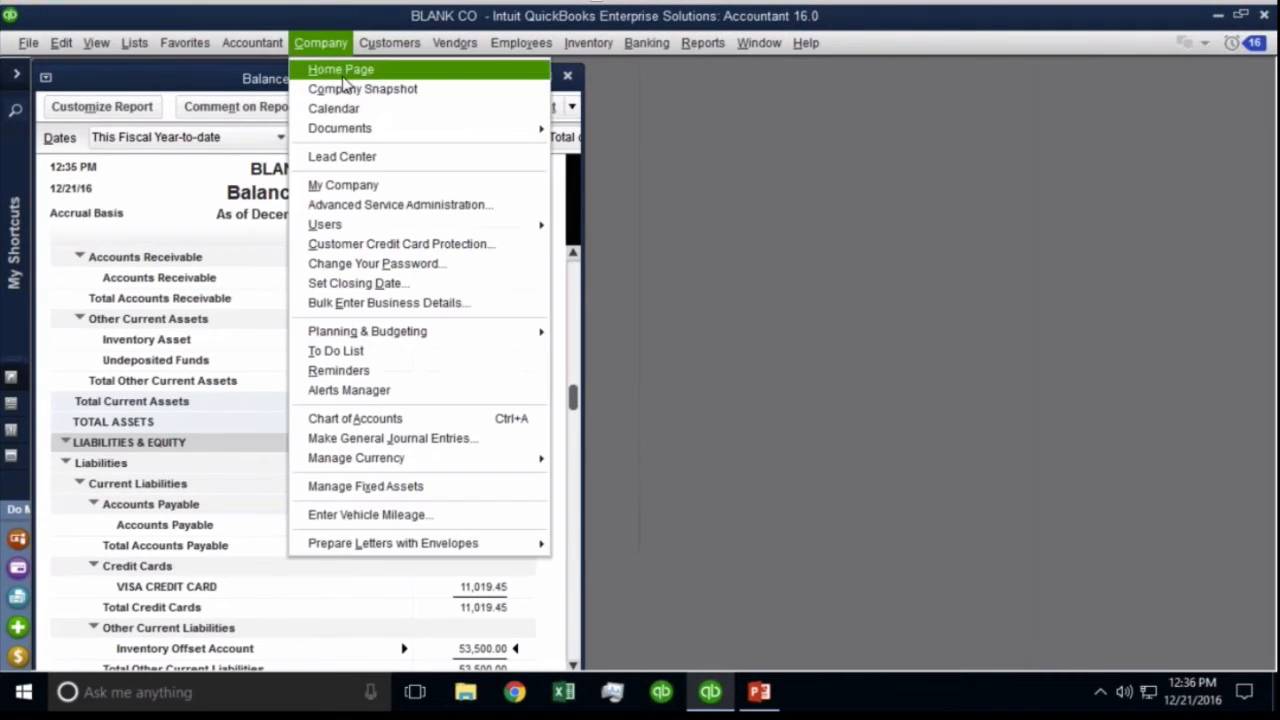
left_click(343, 76)
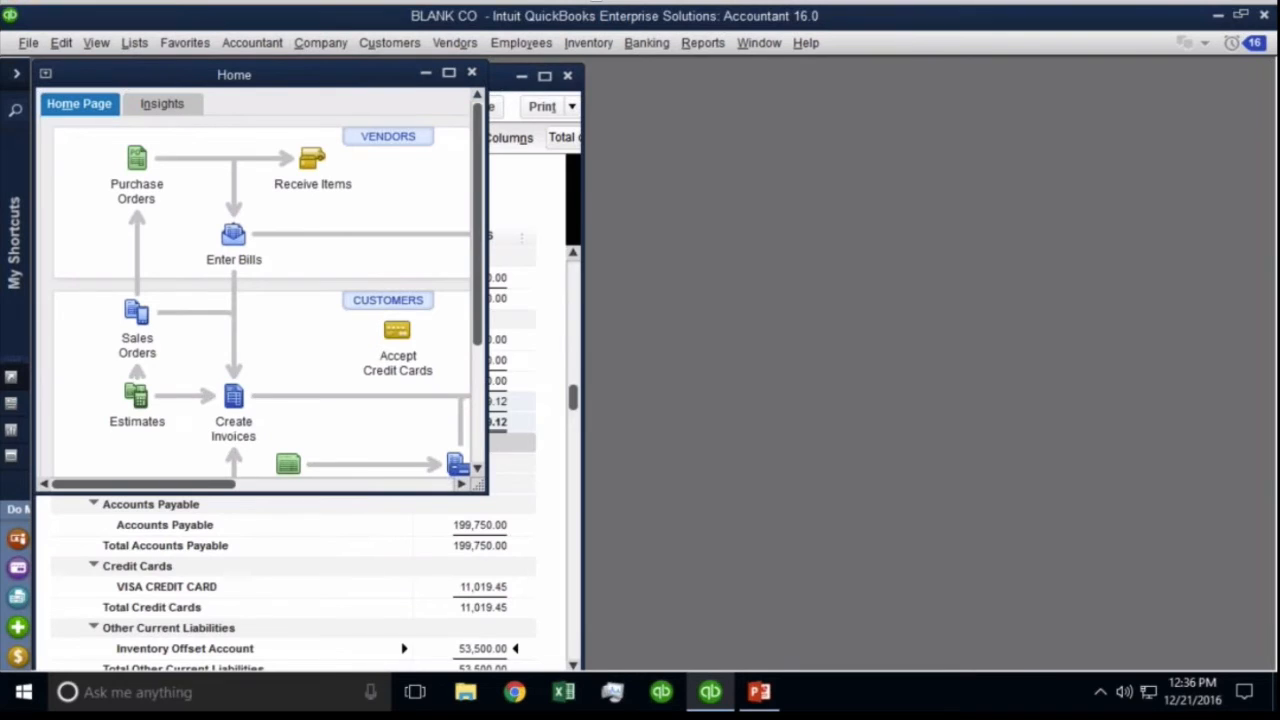
left_click_drag(487, 108, 1275, 108)
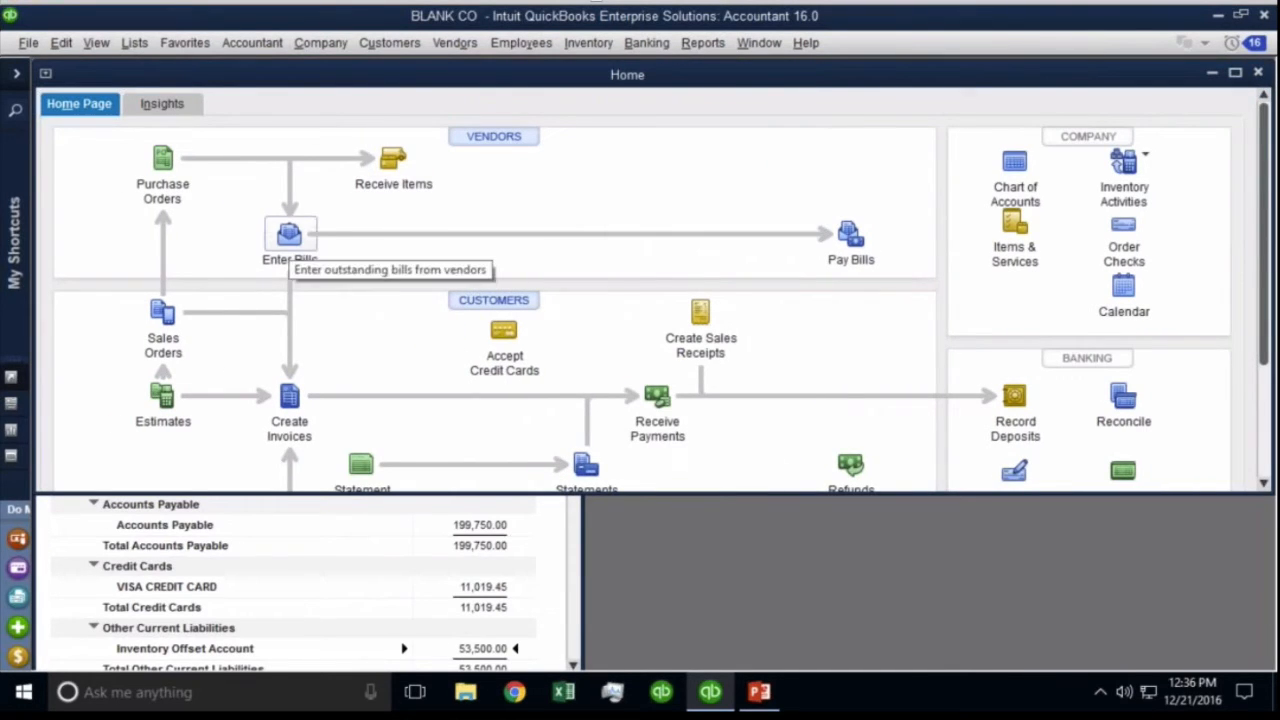
Start a BEST BUY bill and fill it with purchase order 6's items.
left_click(289, 235)
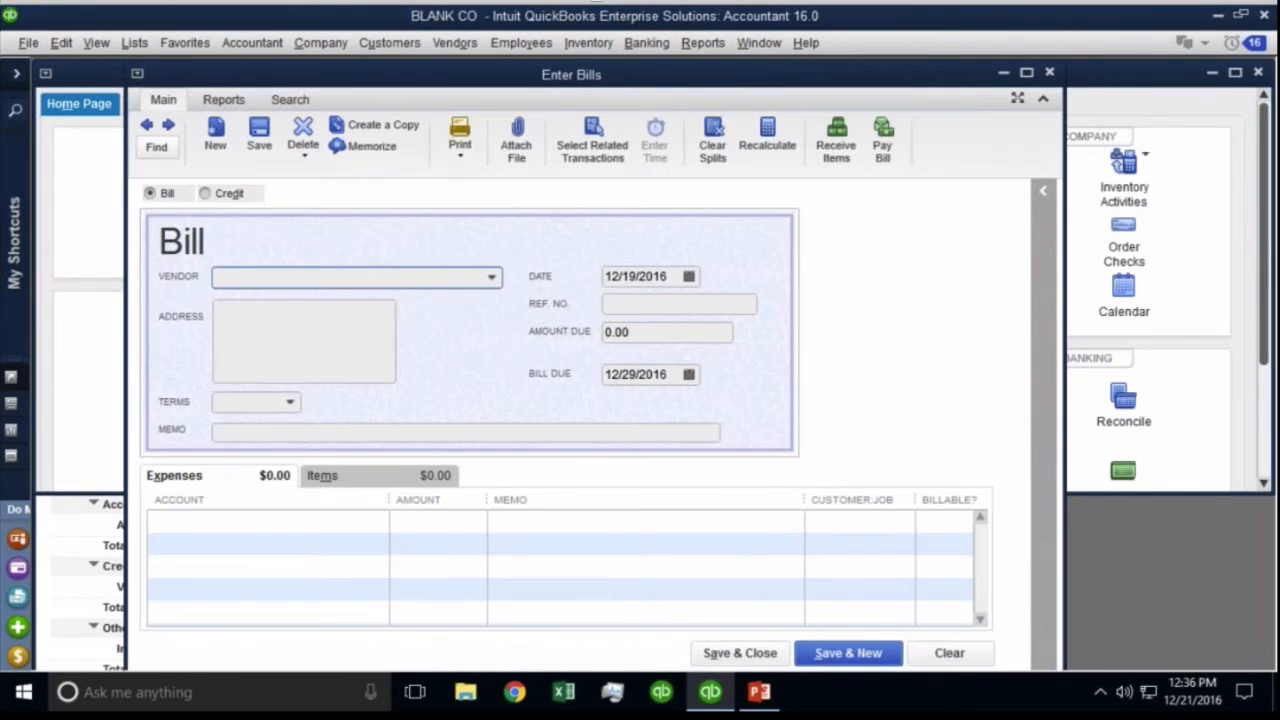
left_click(491, 279)
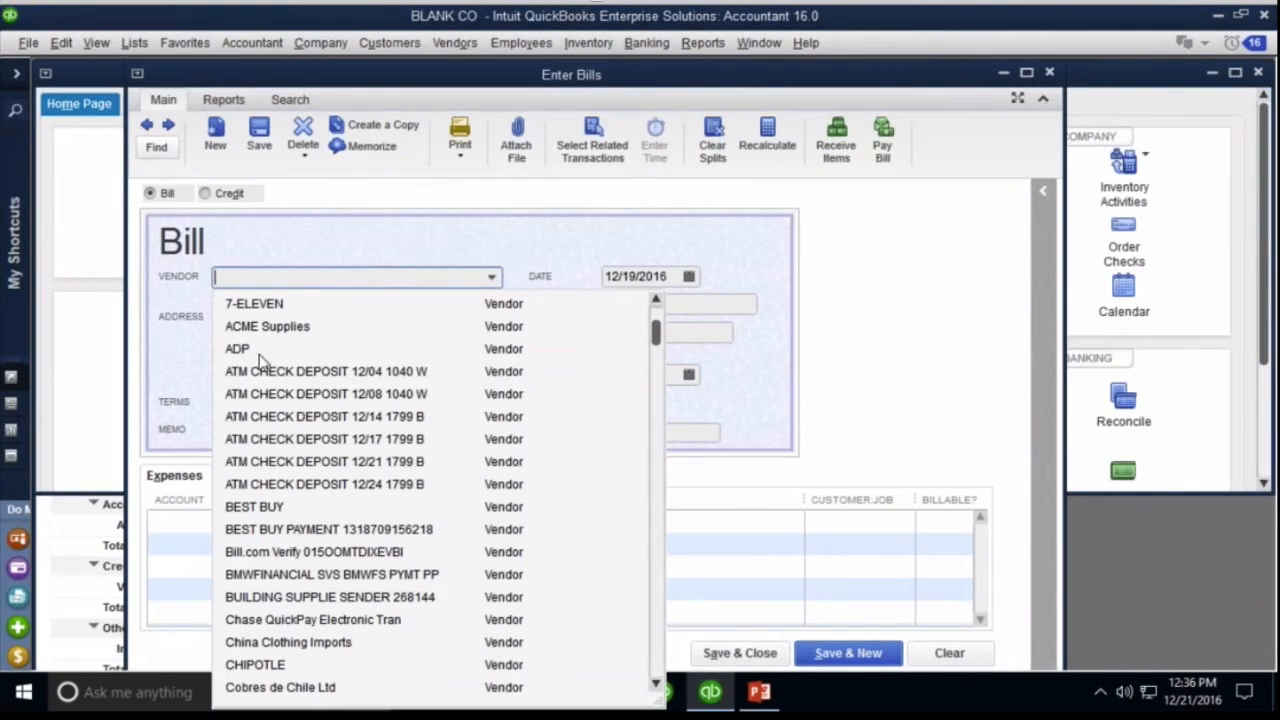
left_click(258, 507)
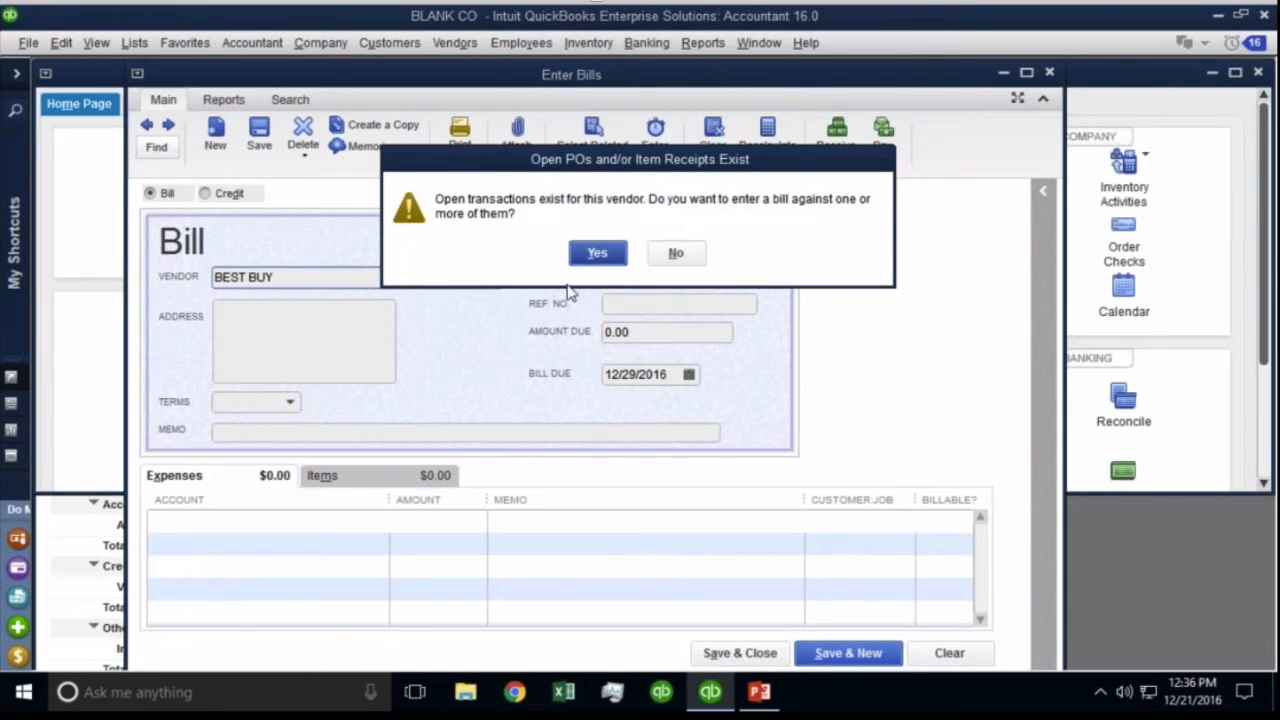
left_click(598, 254)
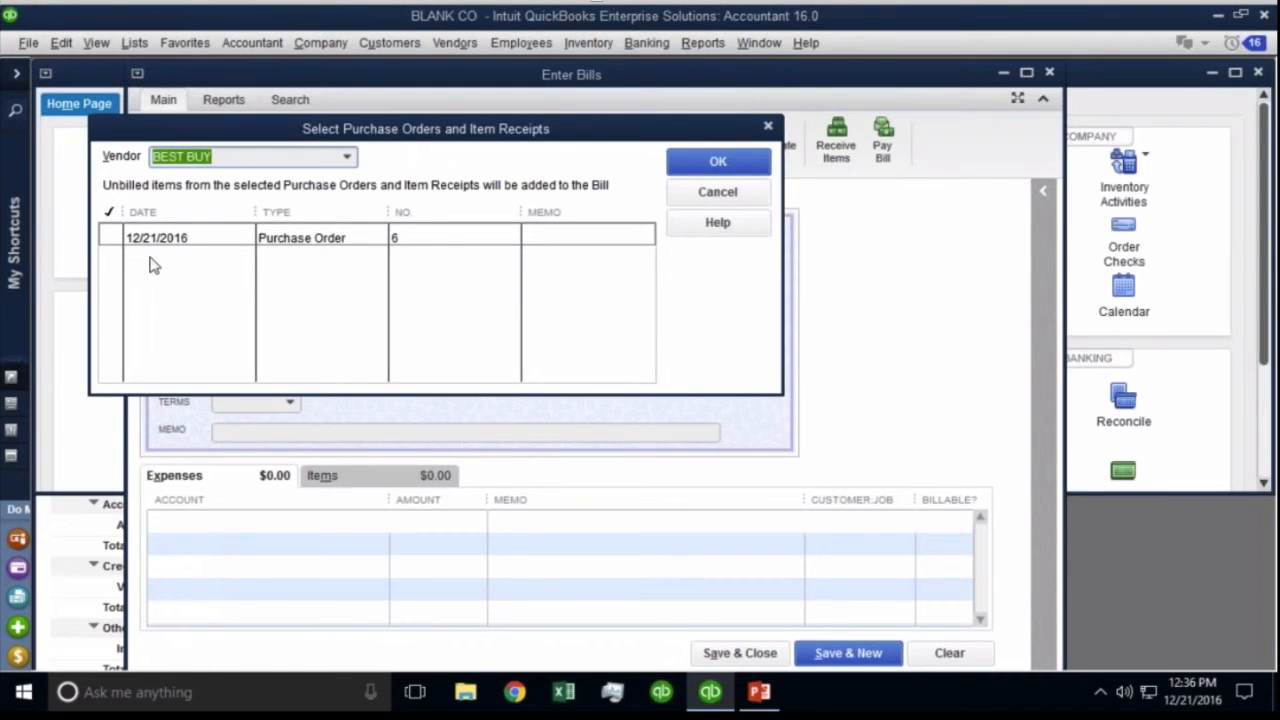
left_click(110, 238)
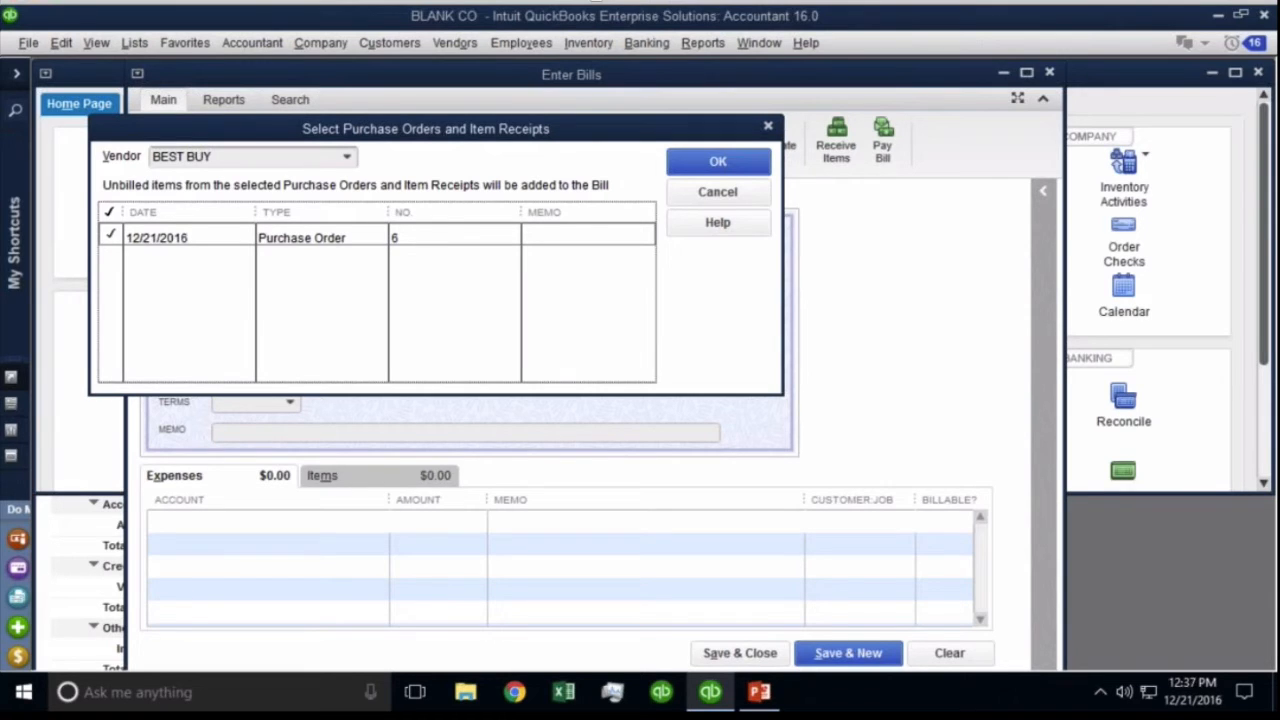
left_click(717, 163)
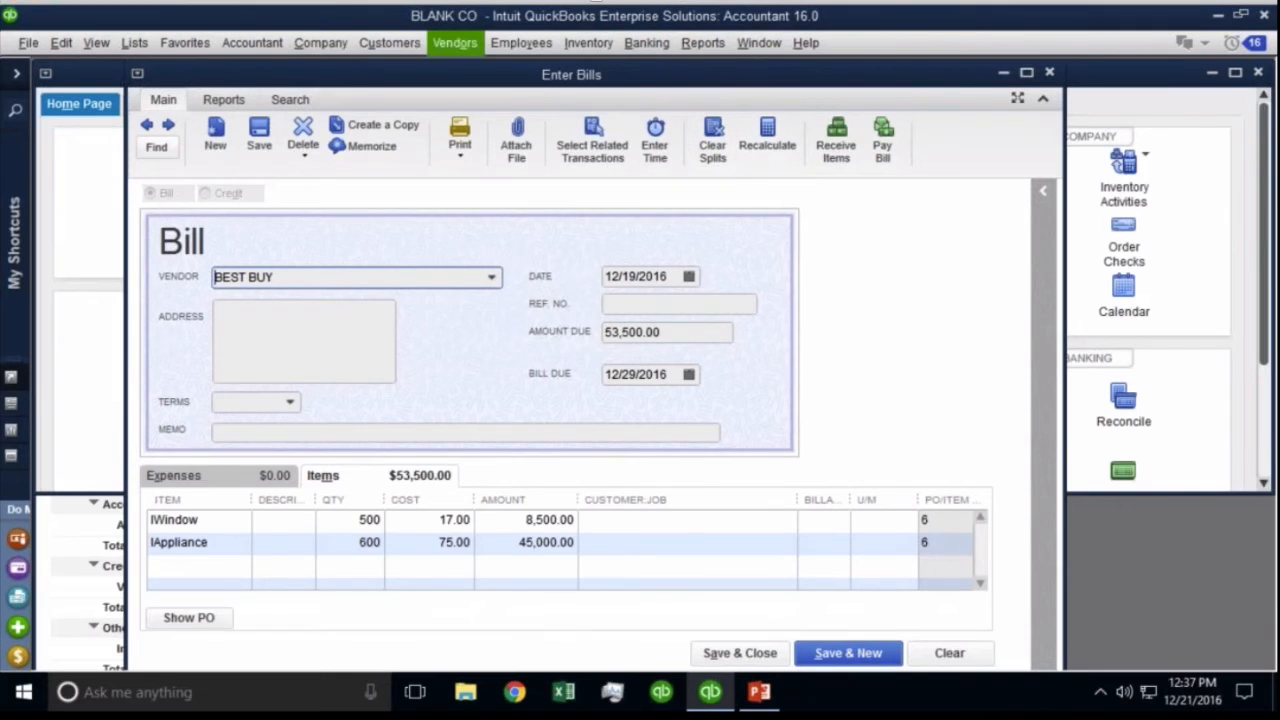
Move and narrow the bill window, closing the Home page to reveal the Balance Sheet.
left_click_drag(642, 71, 845, 60)
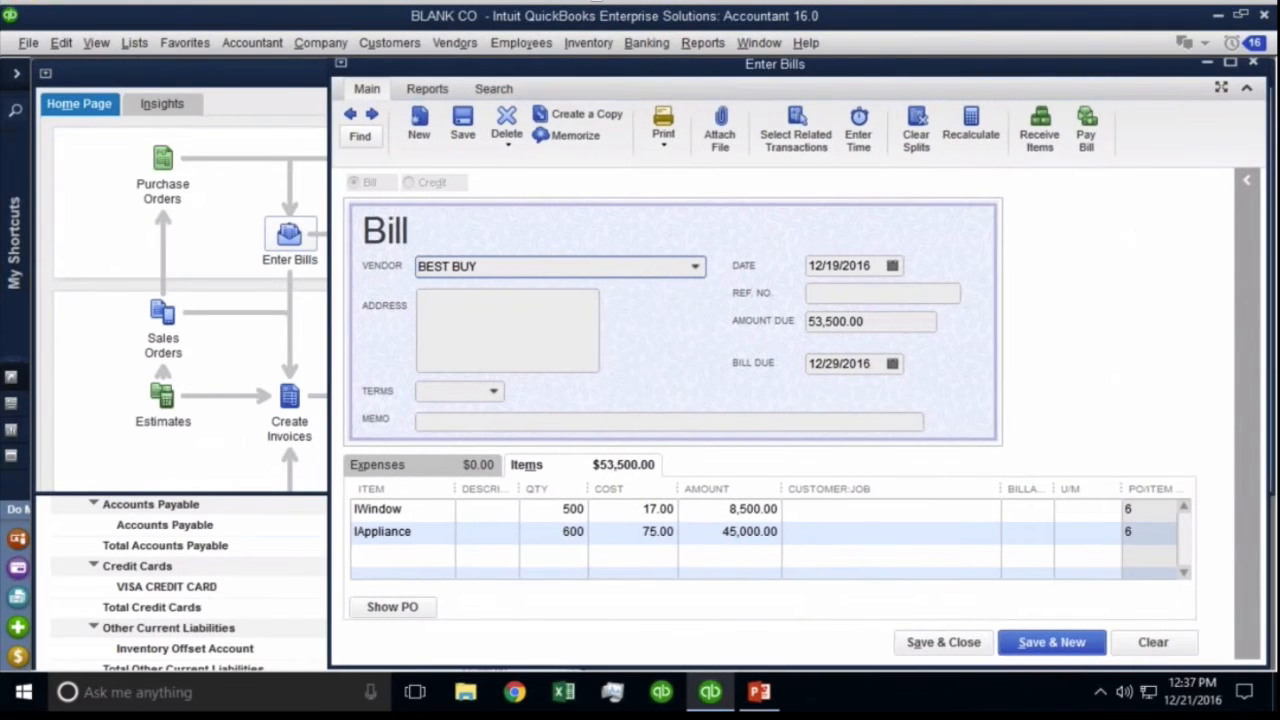
left_click_drag(329, 90, 481, 89)
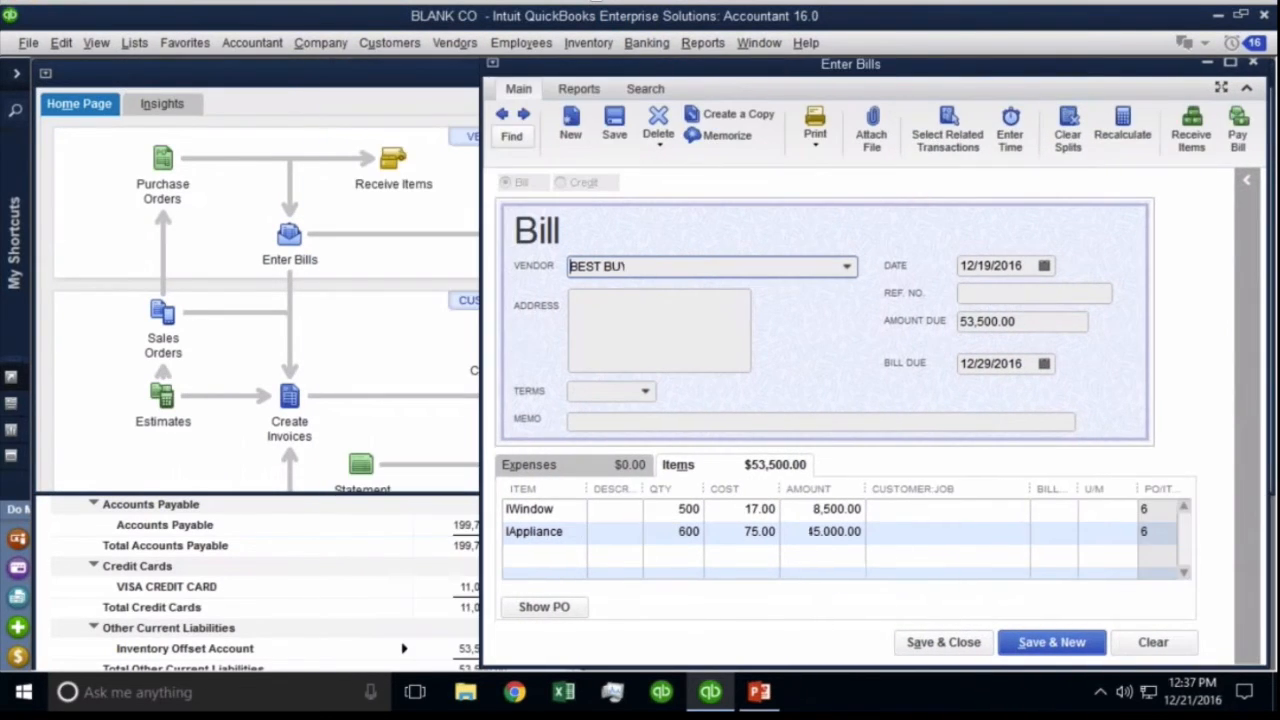
left_click(1156, 516)
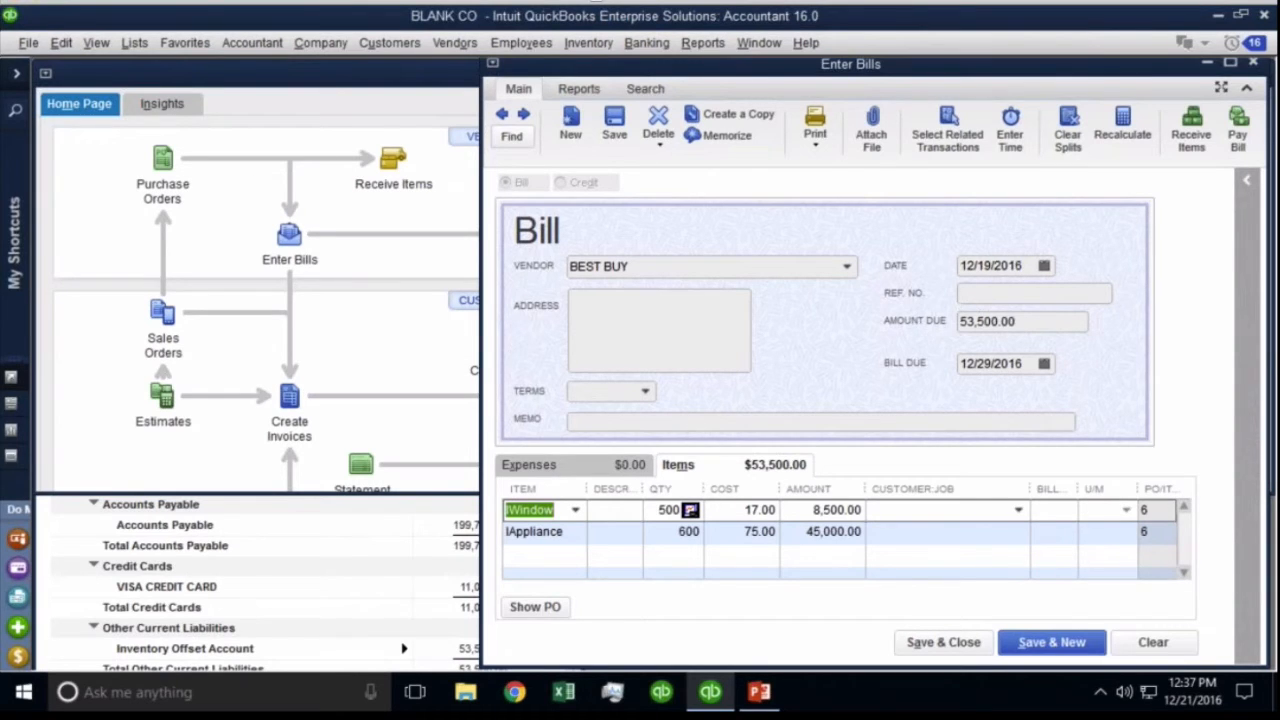
left_click(300, 76)
key("Escape")
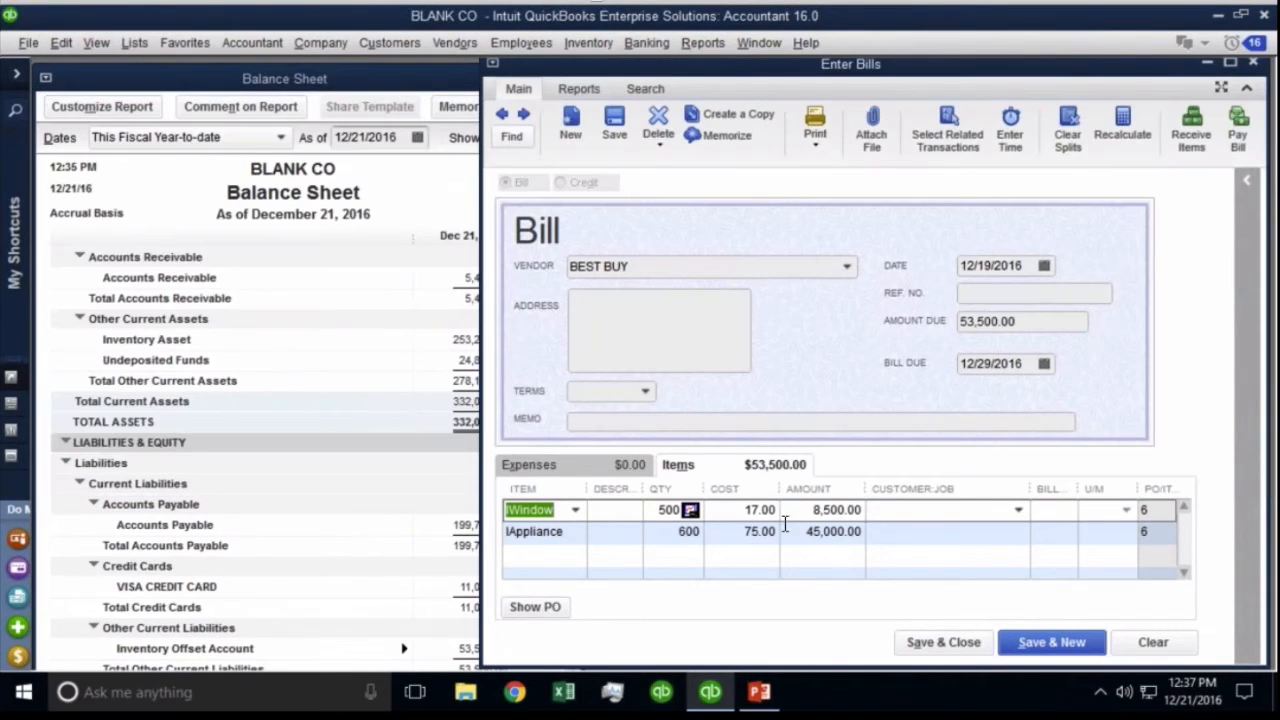
Date the bill 12/21/2016, set Net 15 terms, and save the changed bill.
left_click(1043, 266)
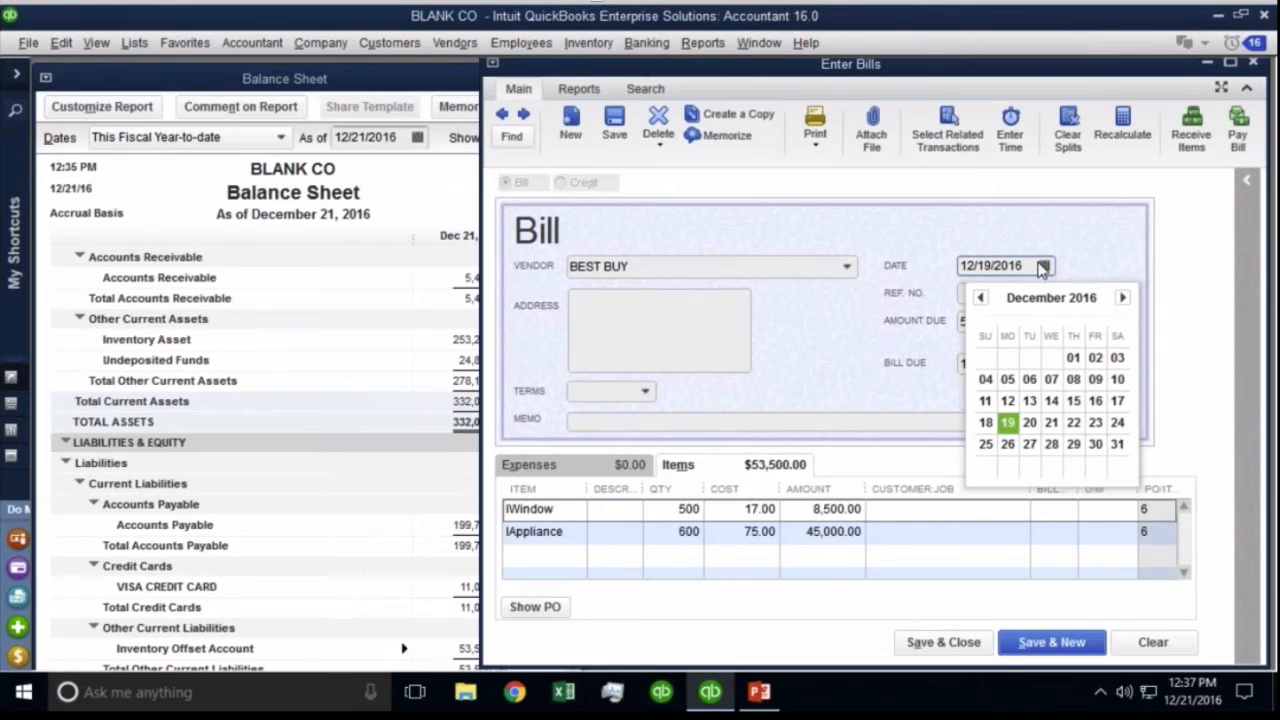
left_click(1058, 426)
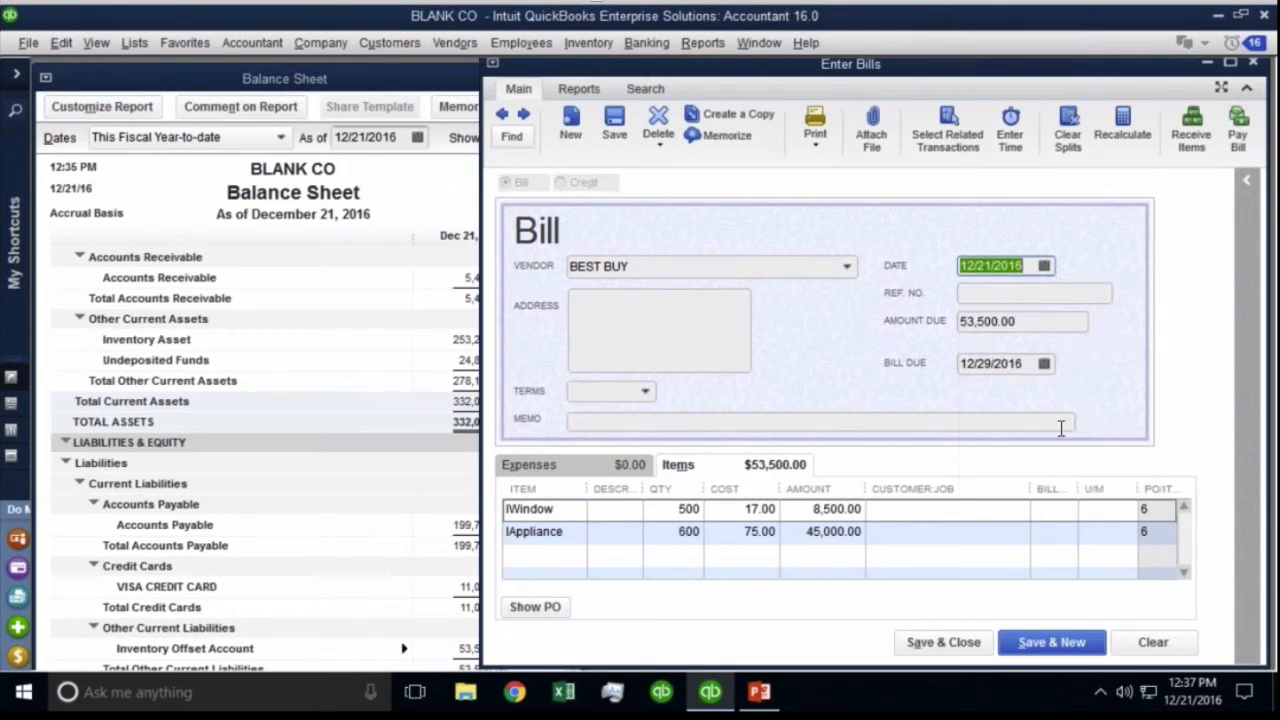
left_click(648, 397)
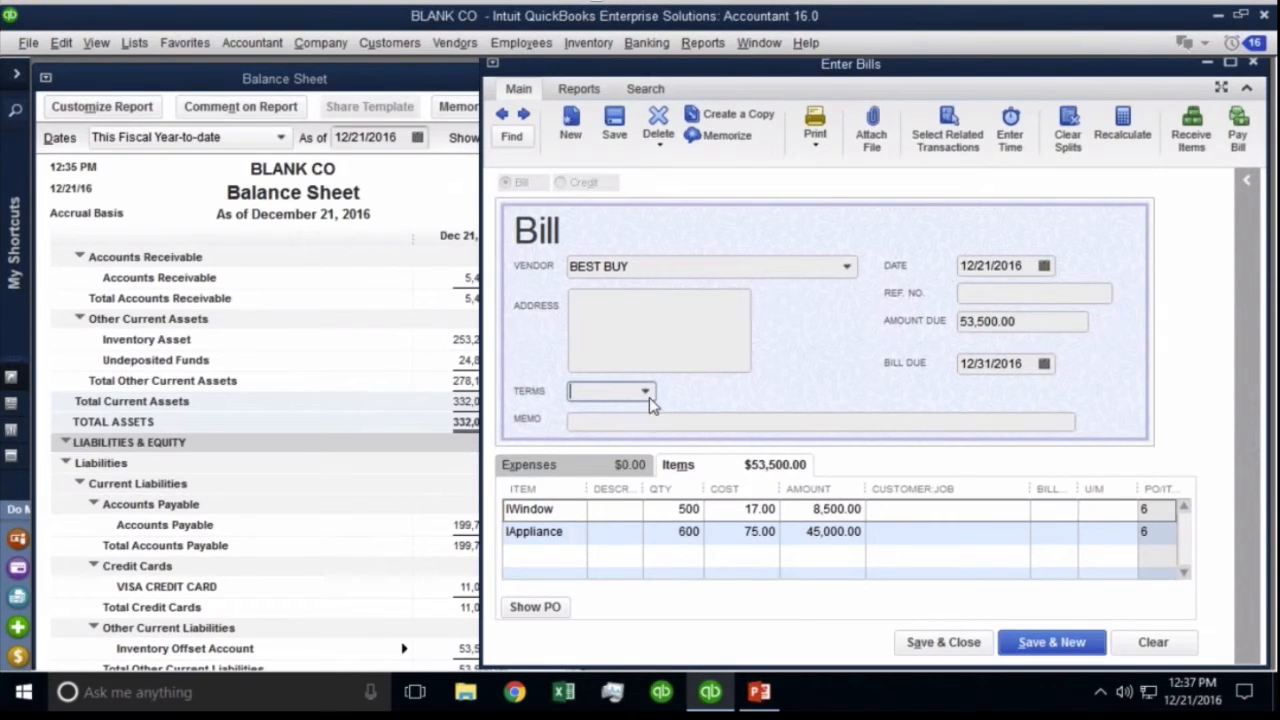
left_click(649, 397)
left_click(610, 556)
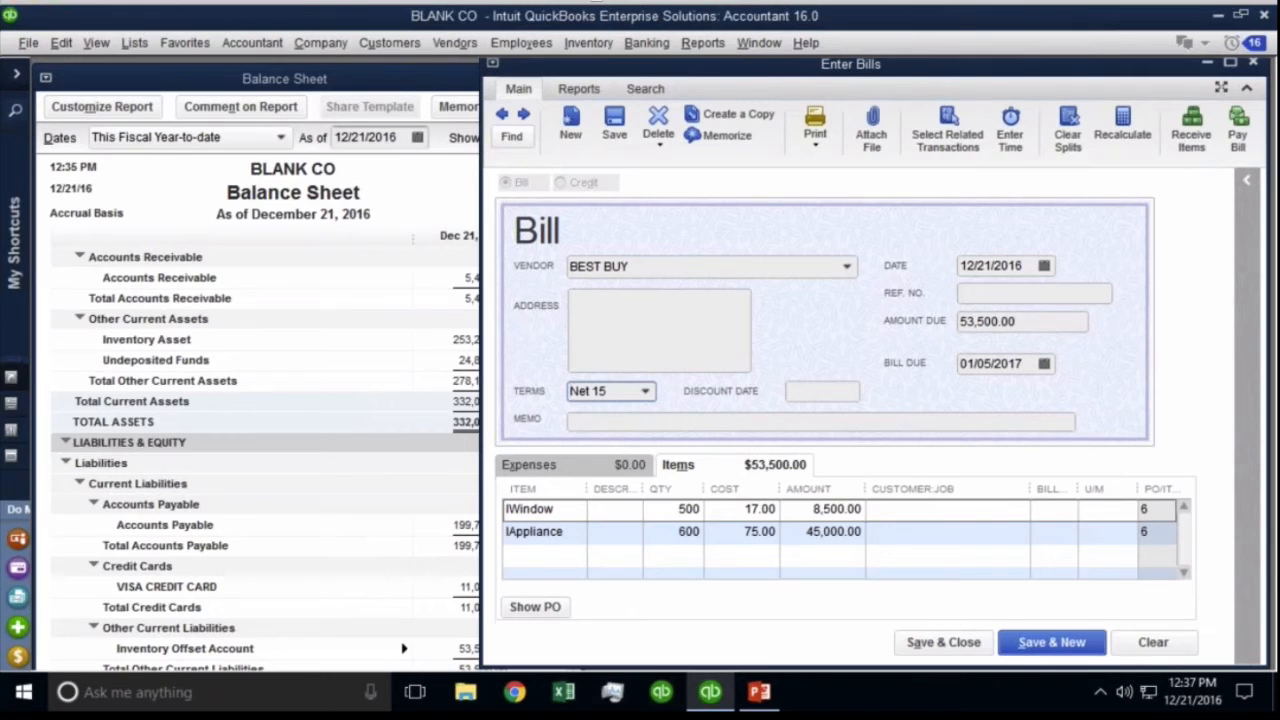
left_click(617, 120)
left_click(540, 267)
left_click(429, 194)
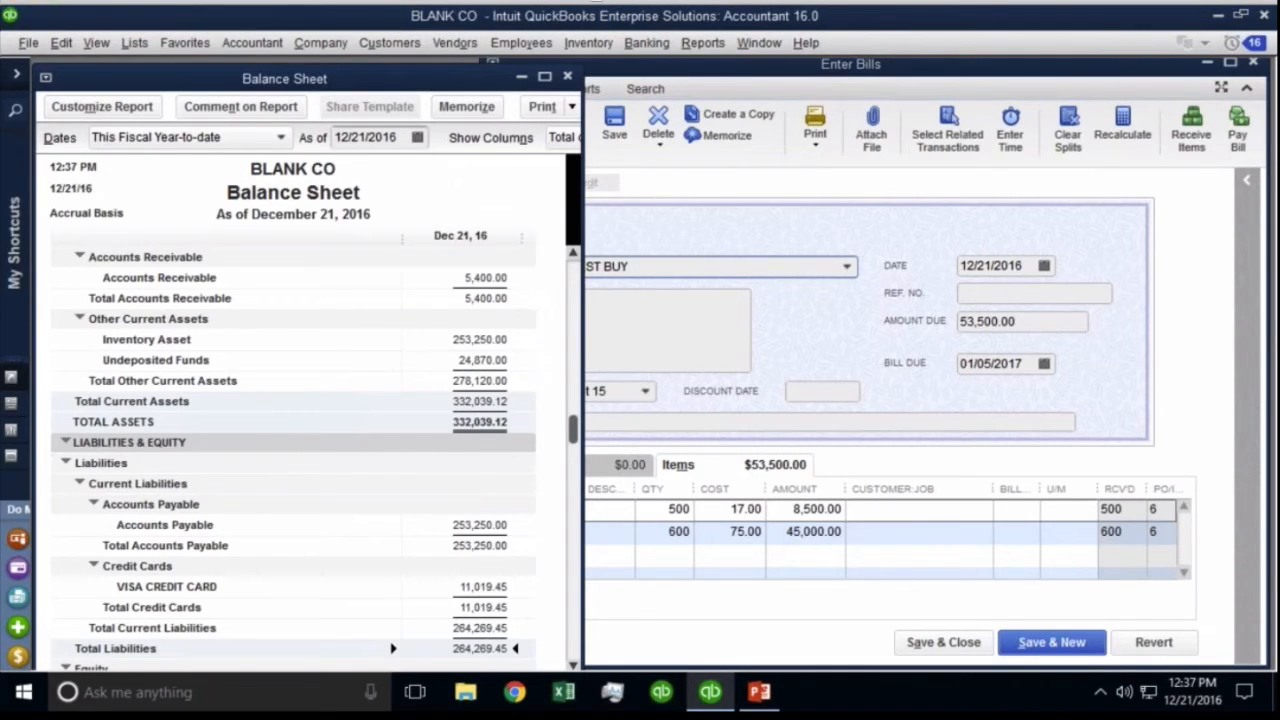
Date the Balance Sheet 12/19/2016 to check the 53,500.00 Inventory Offset, then 12/21/2016.
left_click(397, 140)
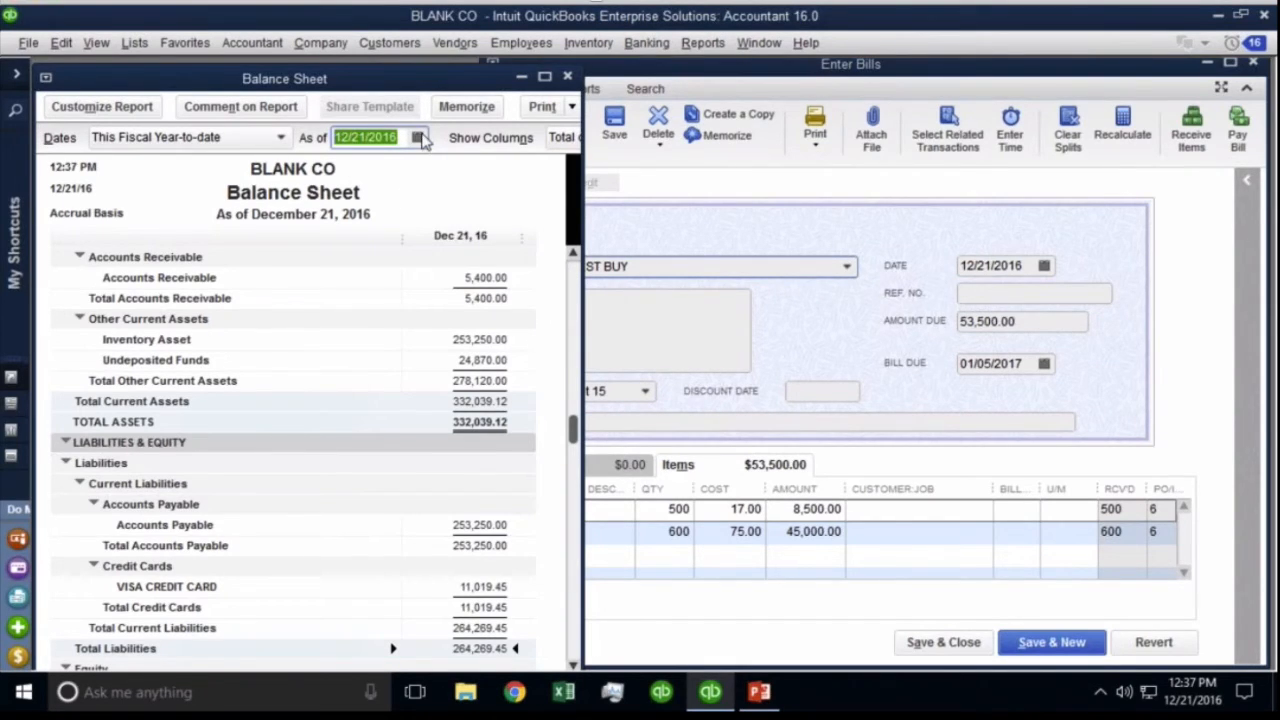
left_click(418, 138)
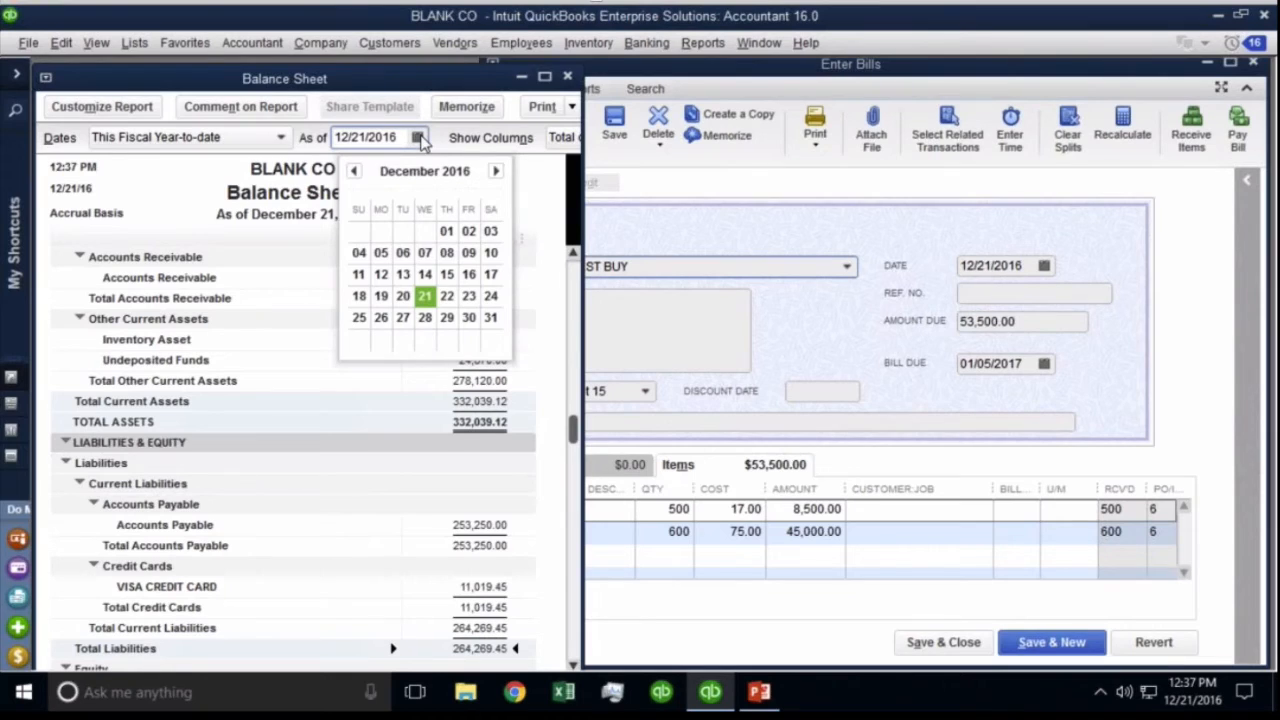
left_click(380, 296)
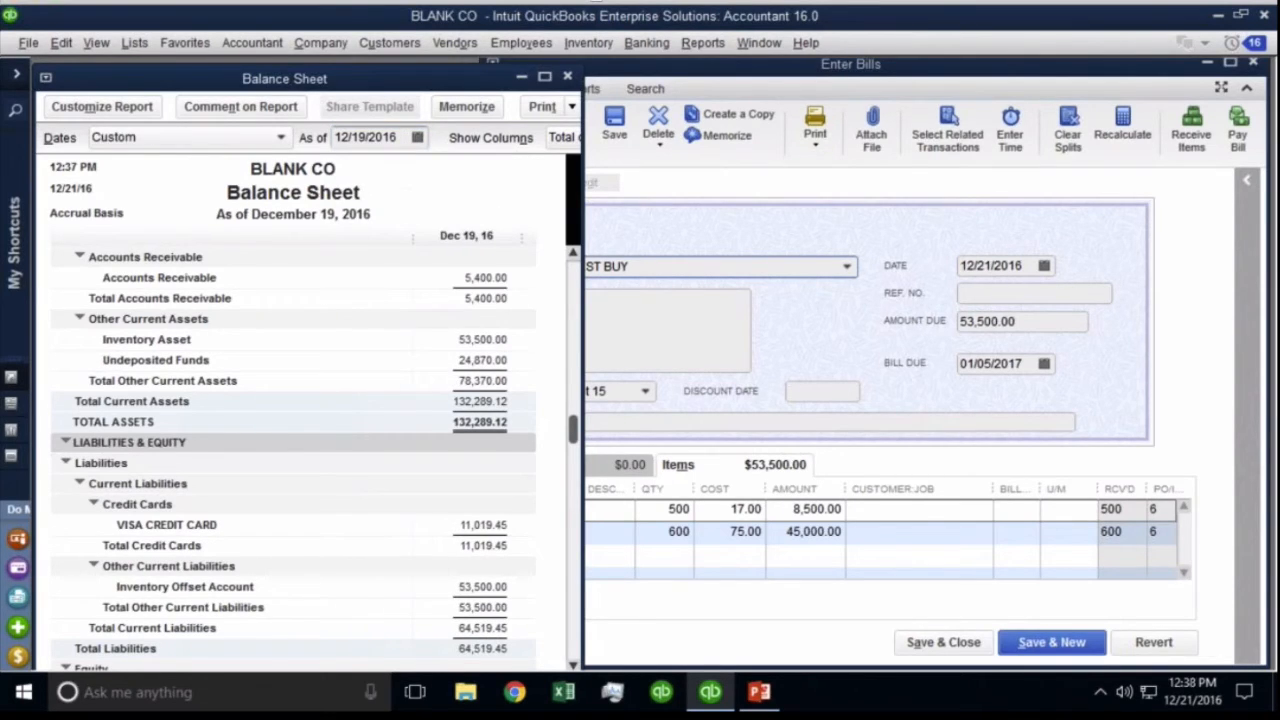
left_click(504, 586)
left_click(418, 137)
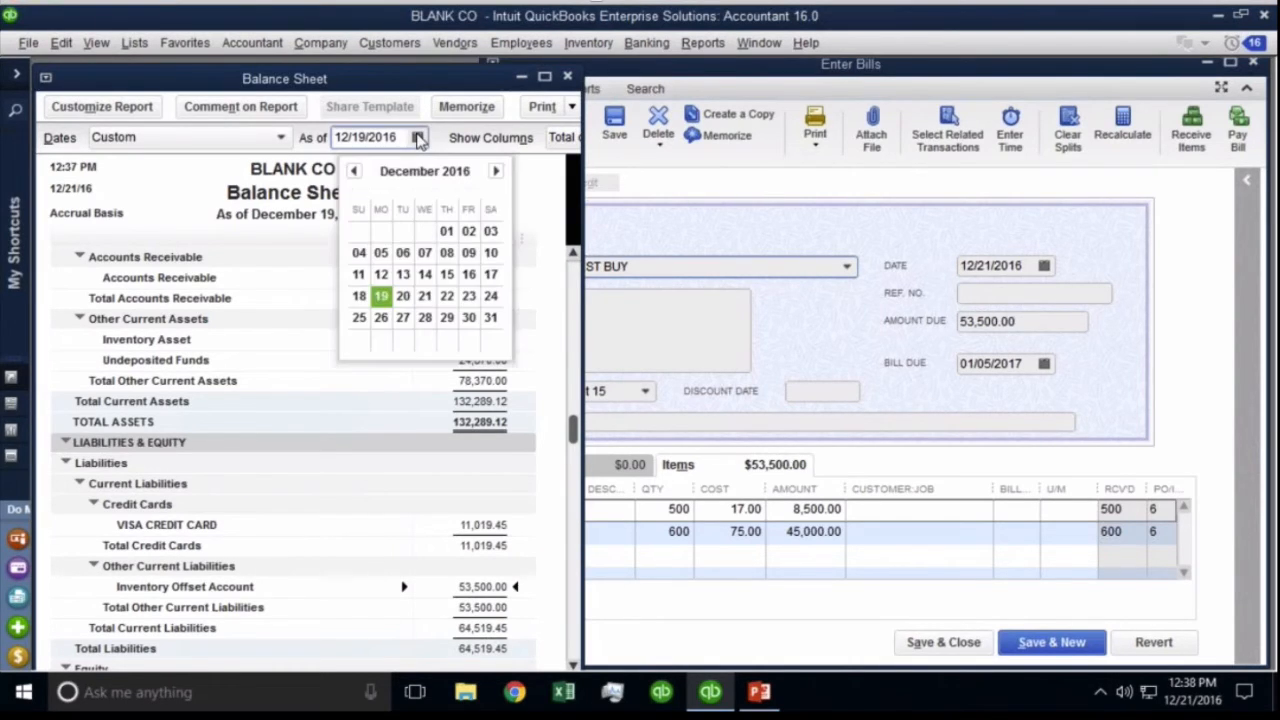
left_click(424, 295)
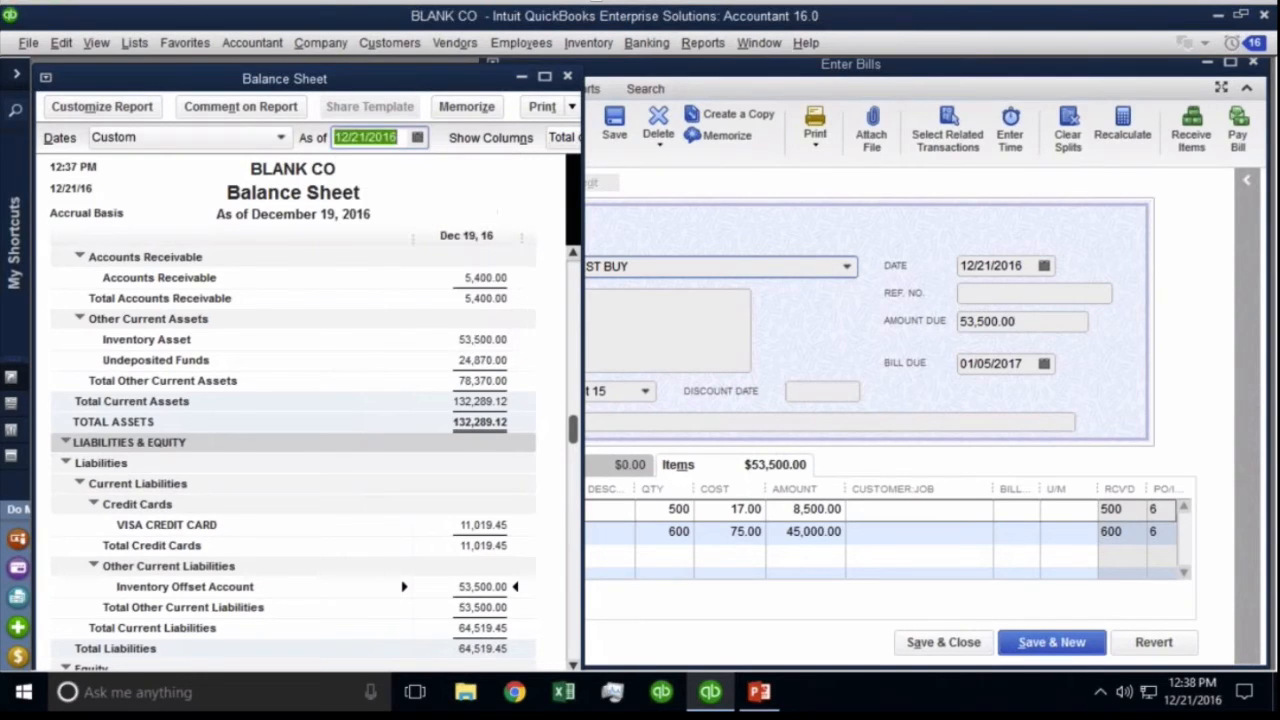
key("Tab")
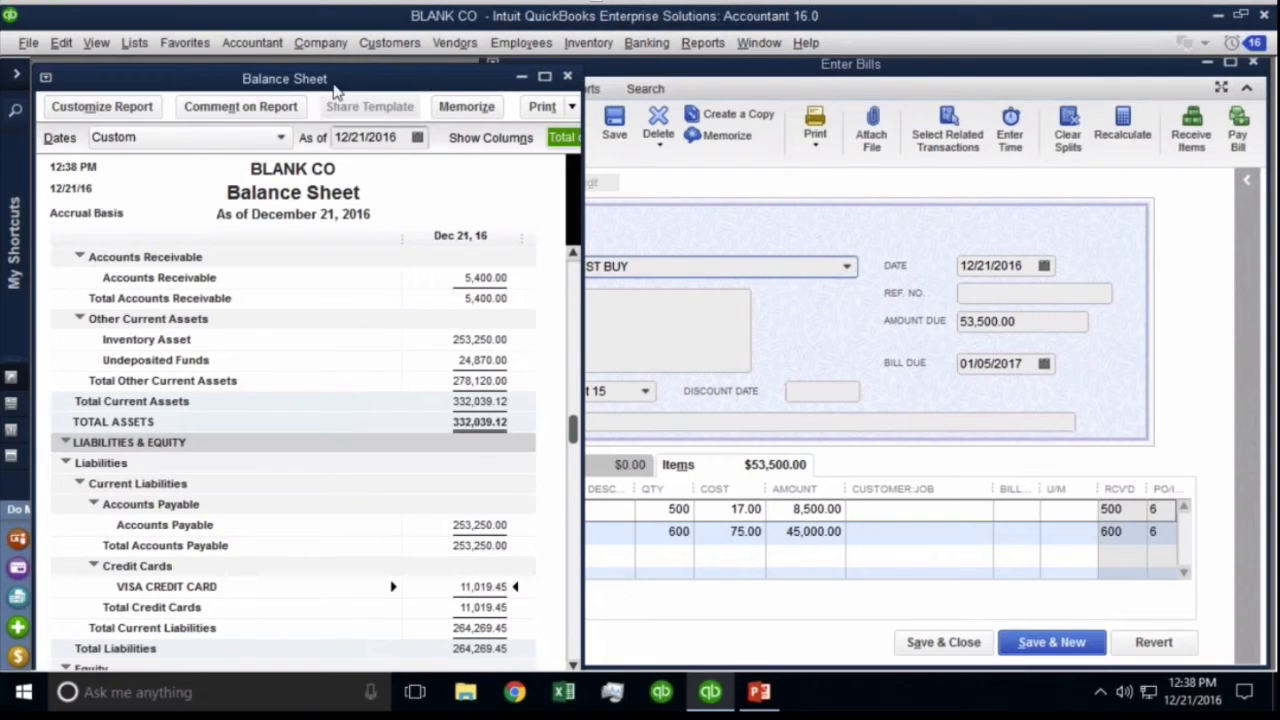
From the Item List, search 'app' and run the QuickReport for IAppliance, showing 600 on hand from BEST BUY.
left_click(127, 51)
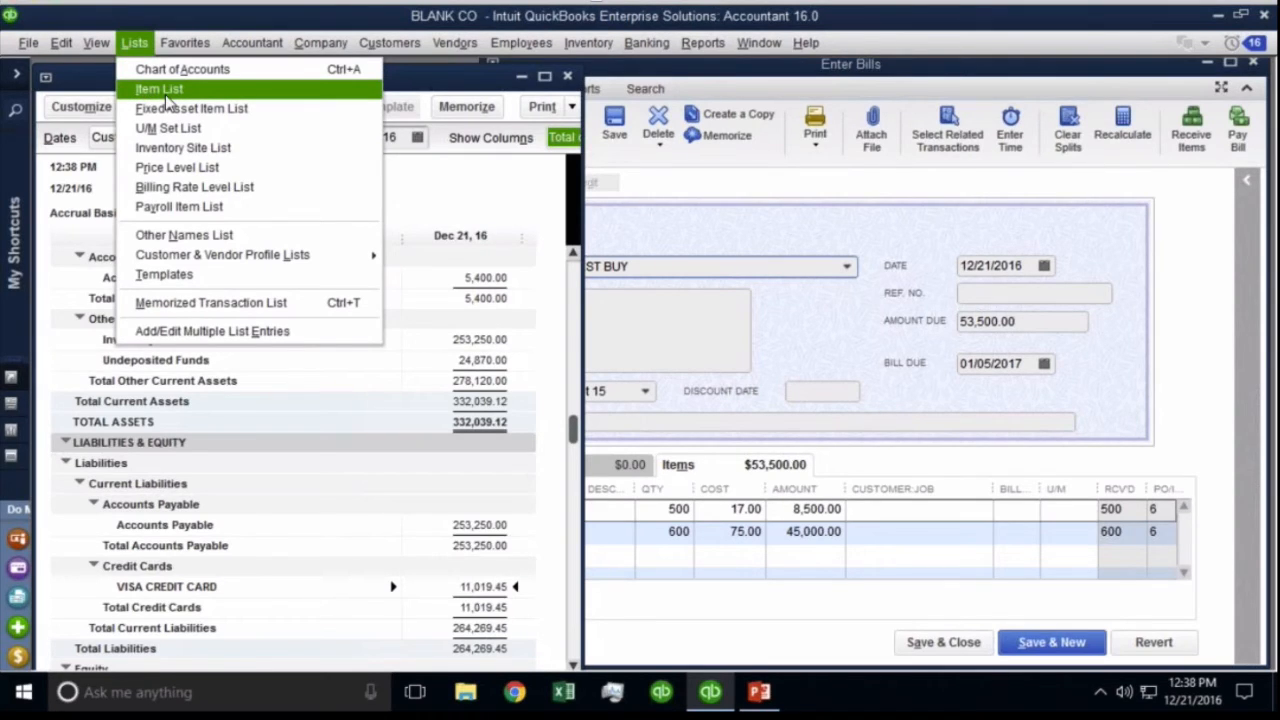
left_click(745, 532)
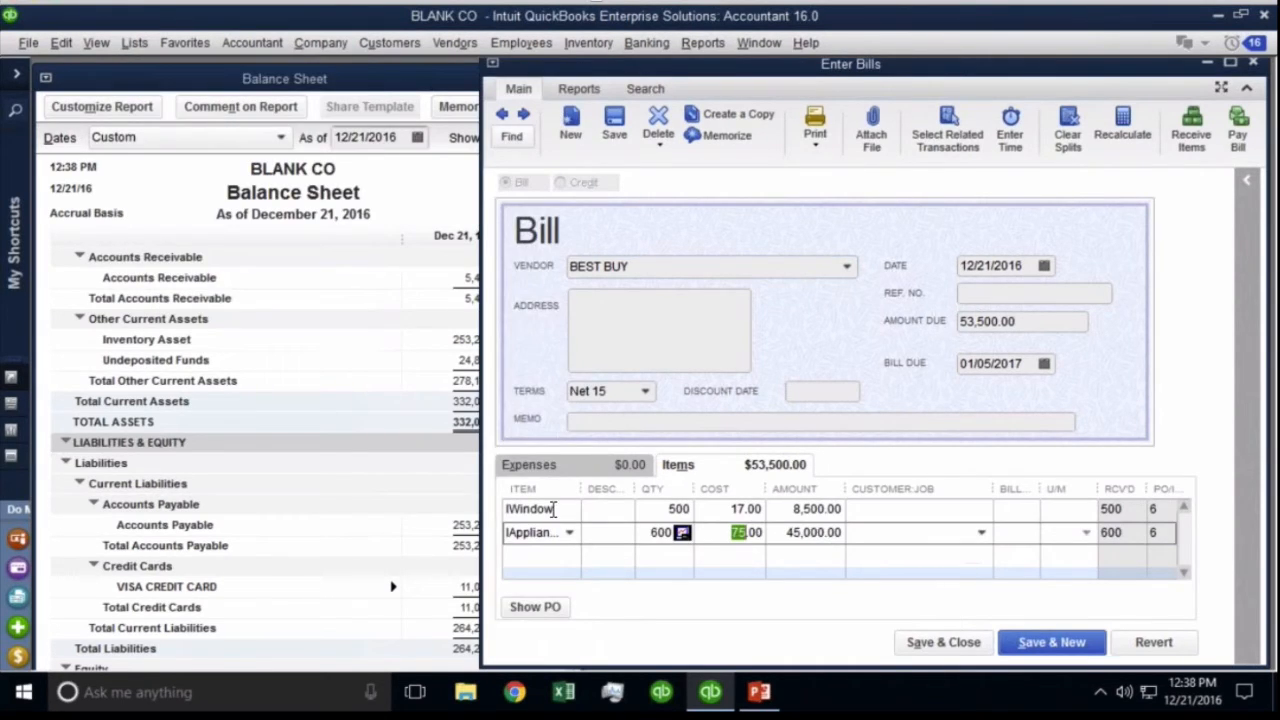
left_click(509, 532)
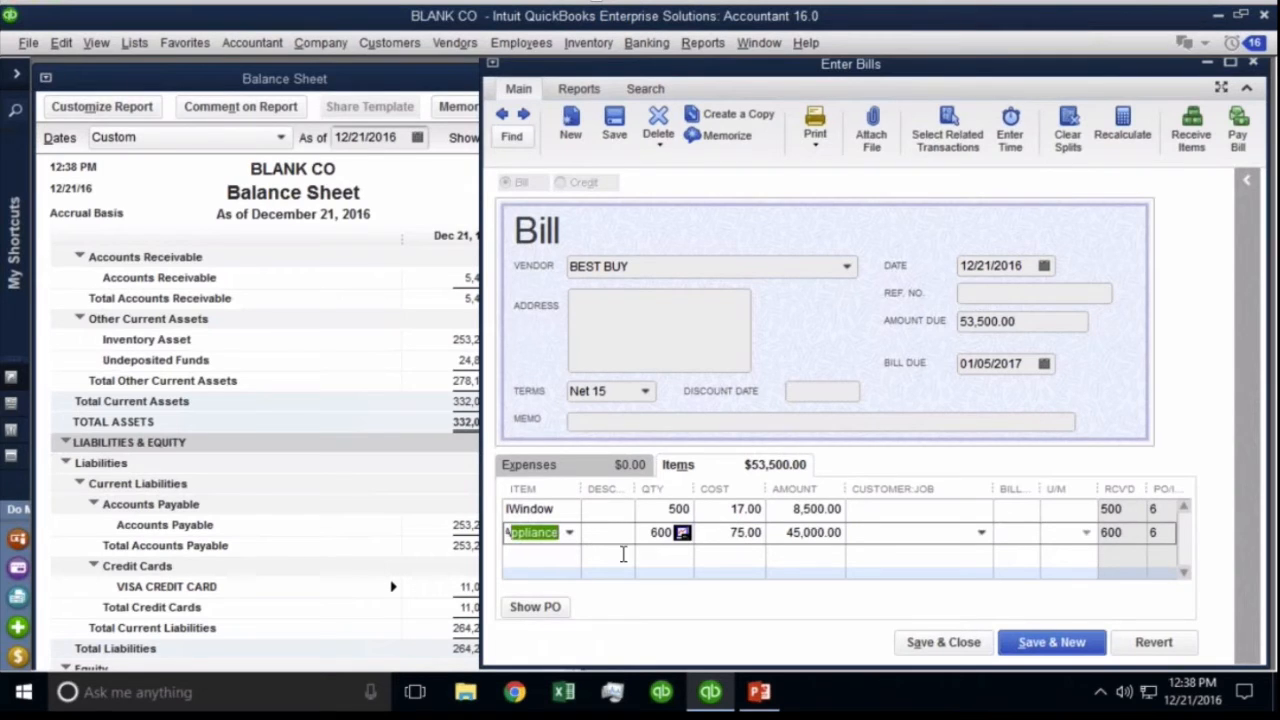
left_click(138, 43)
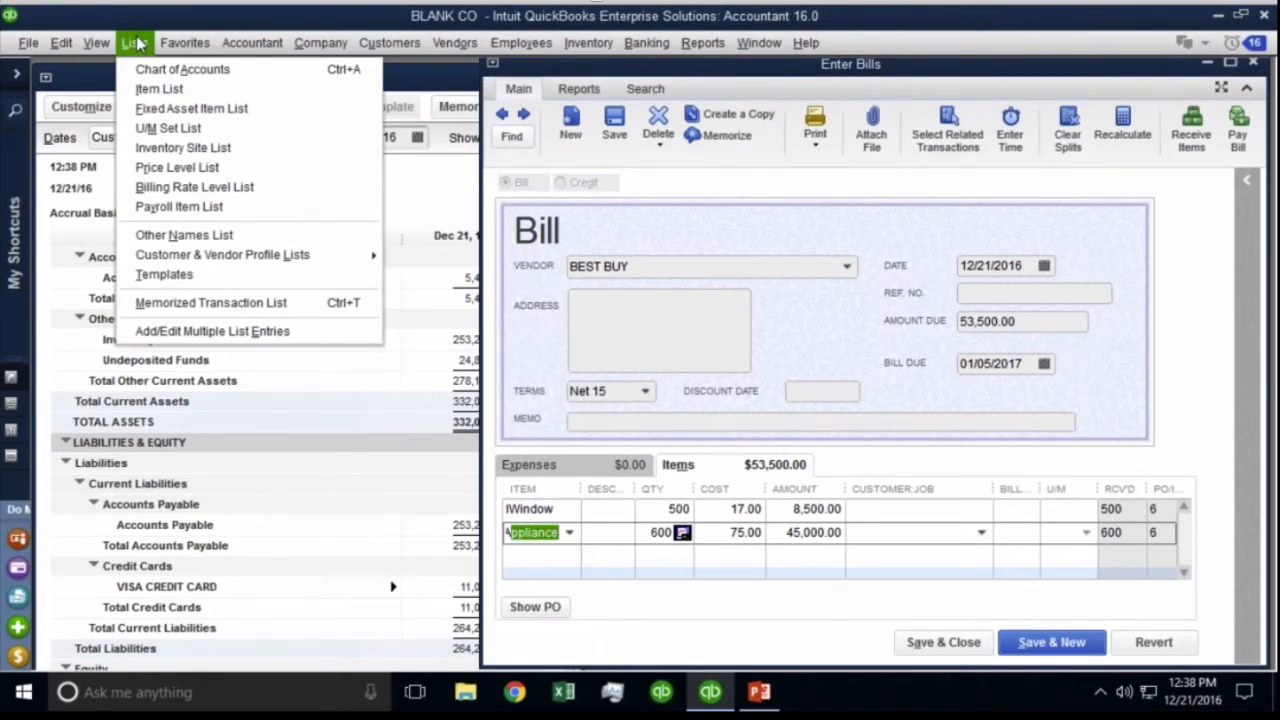
left_click(149, 89)
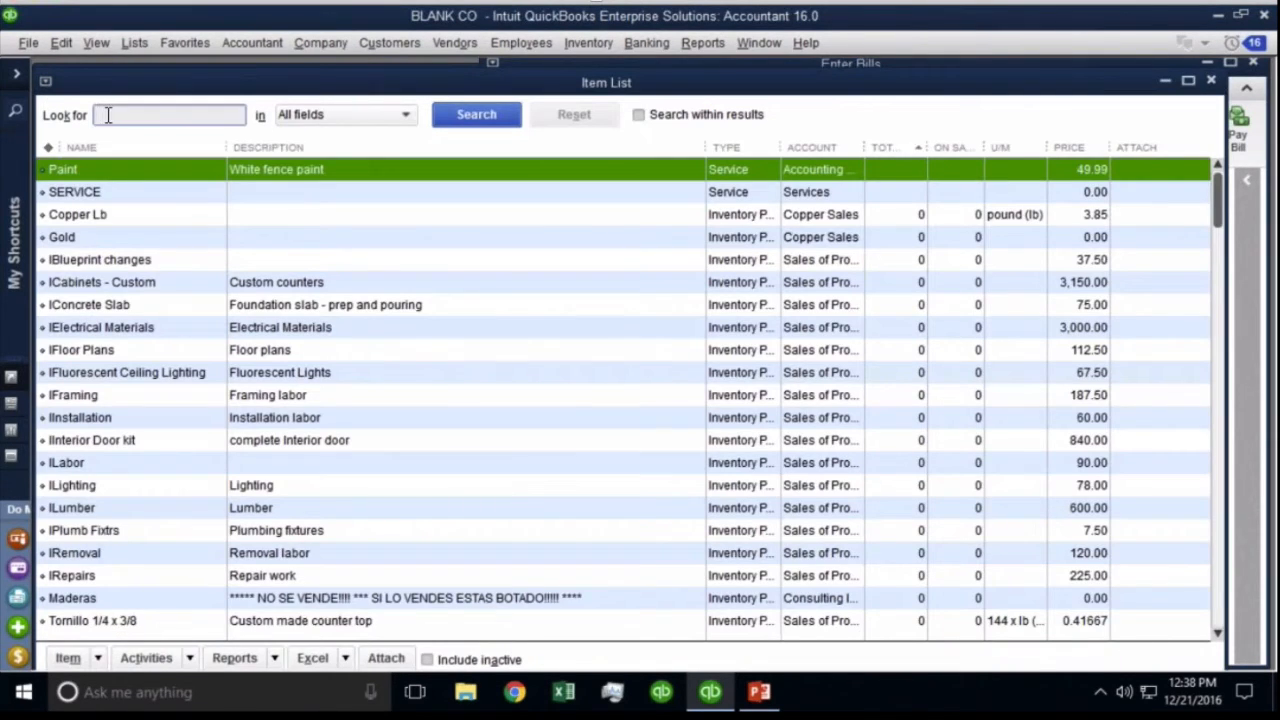
type("app")
key("Return")
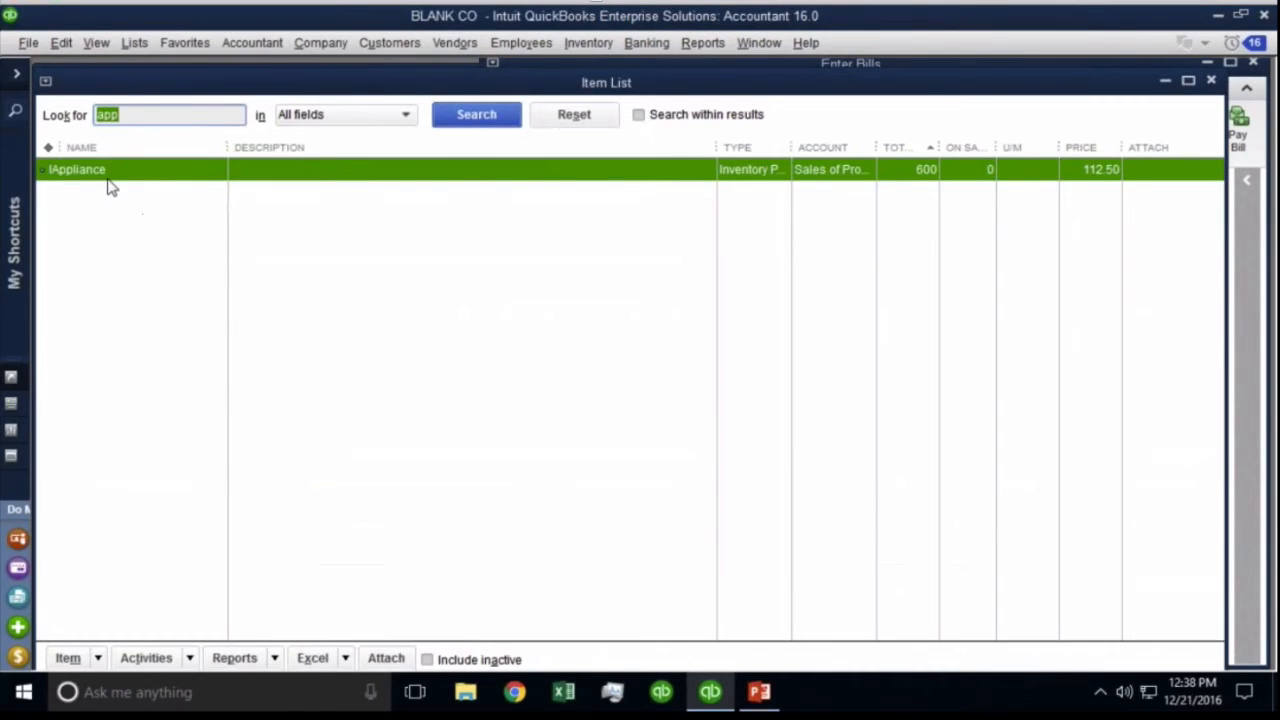
right_click(95, 176)
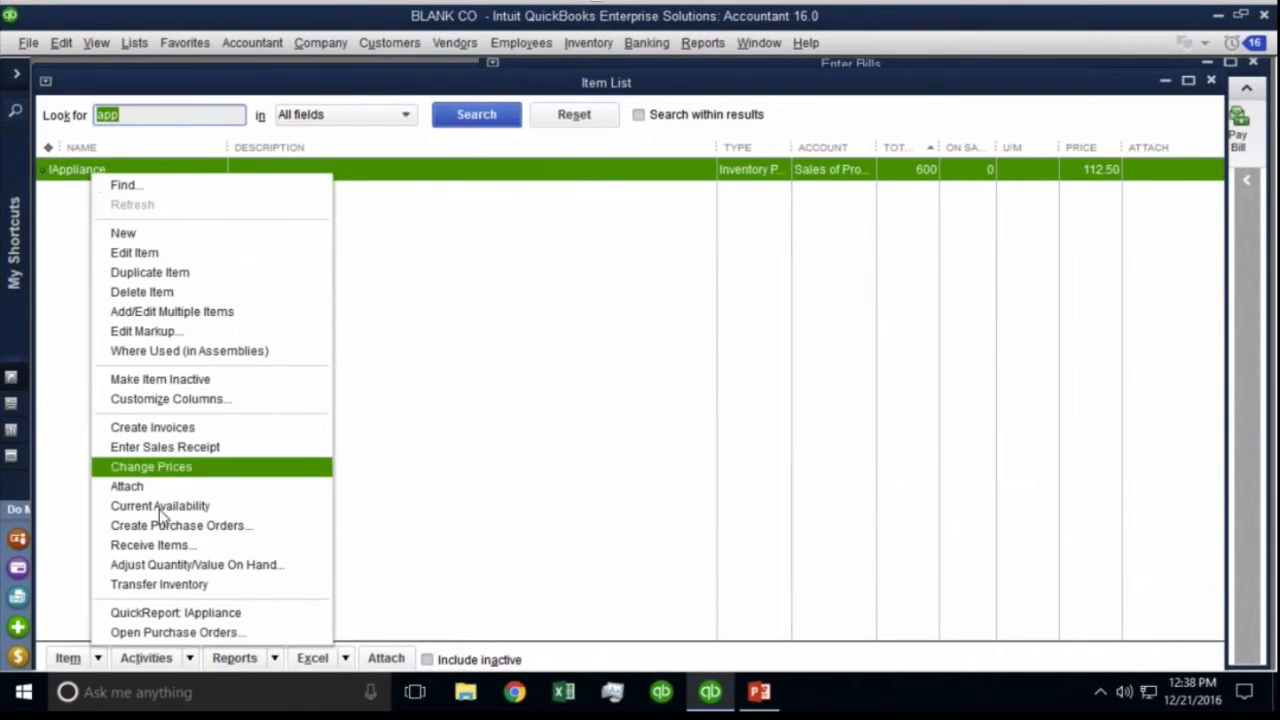
left_click(183, 613)
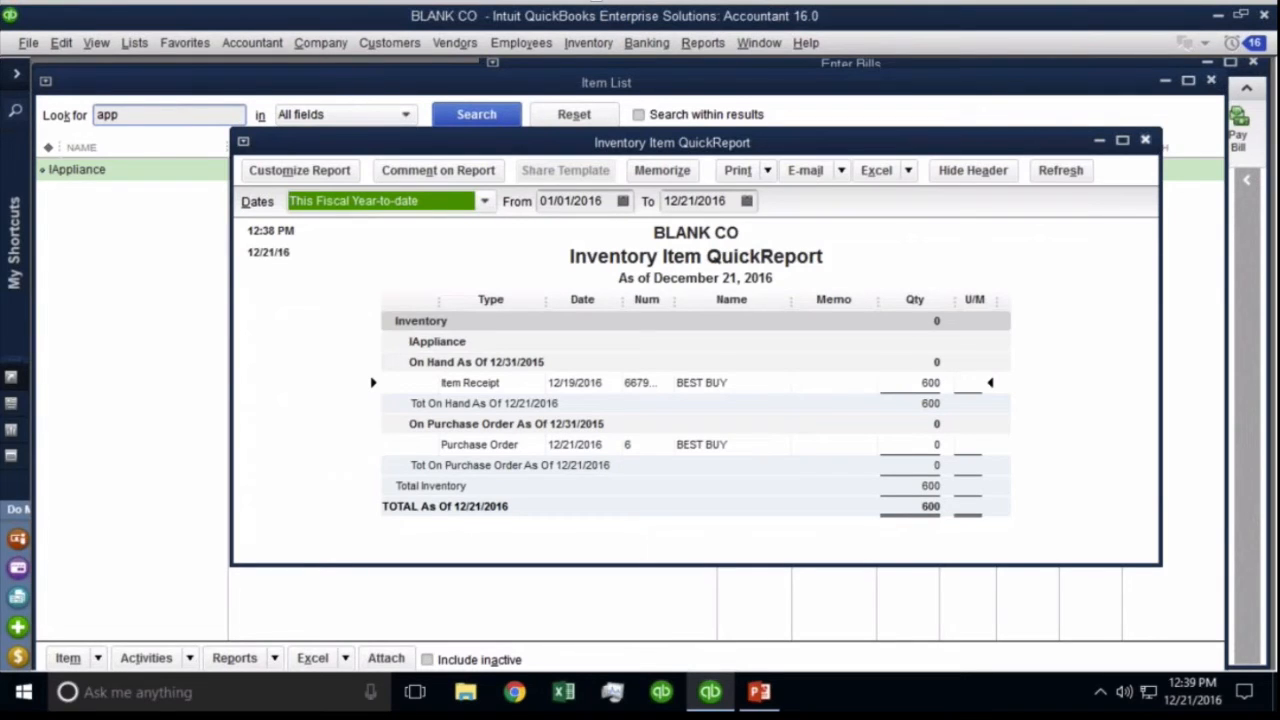
Close the IAppliance QuickReport and Item List, then save and close the 53,500.00 BEST BUY bill.
left_click(1145, 140)
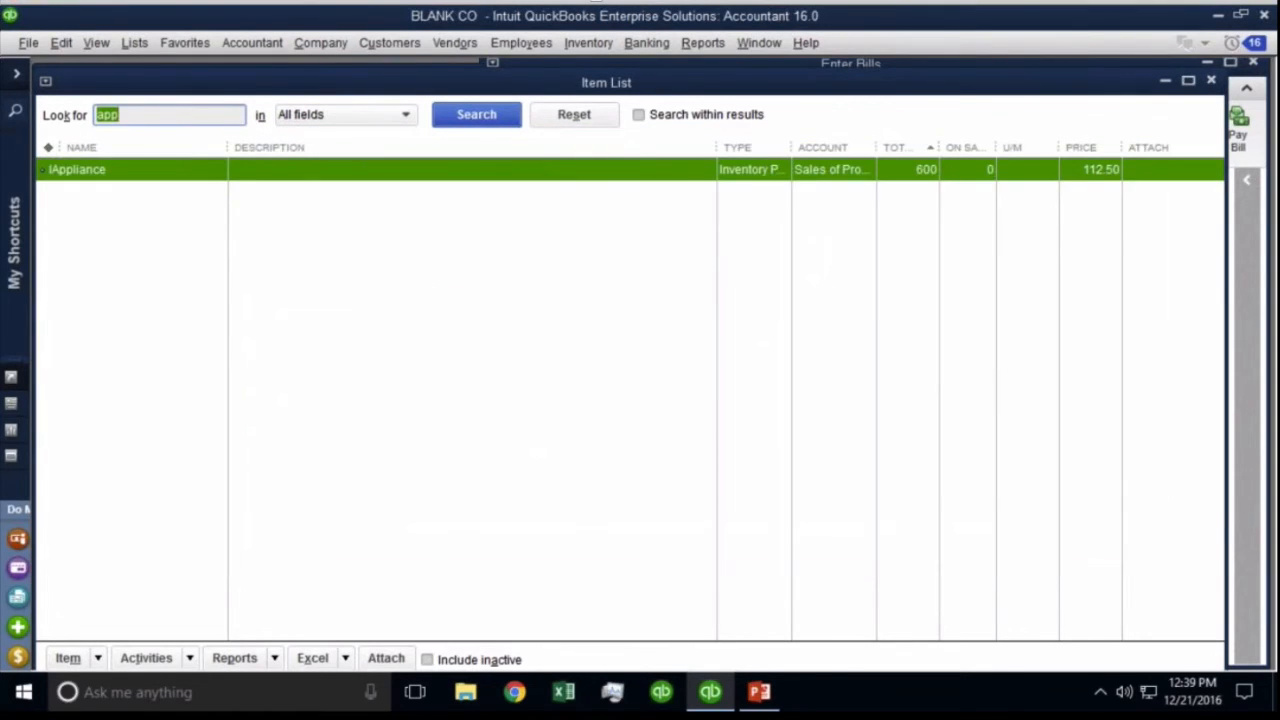
key("Escape")
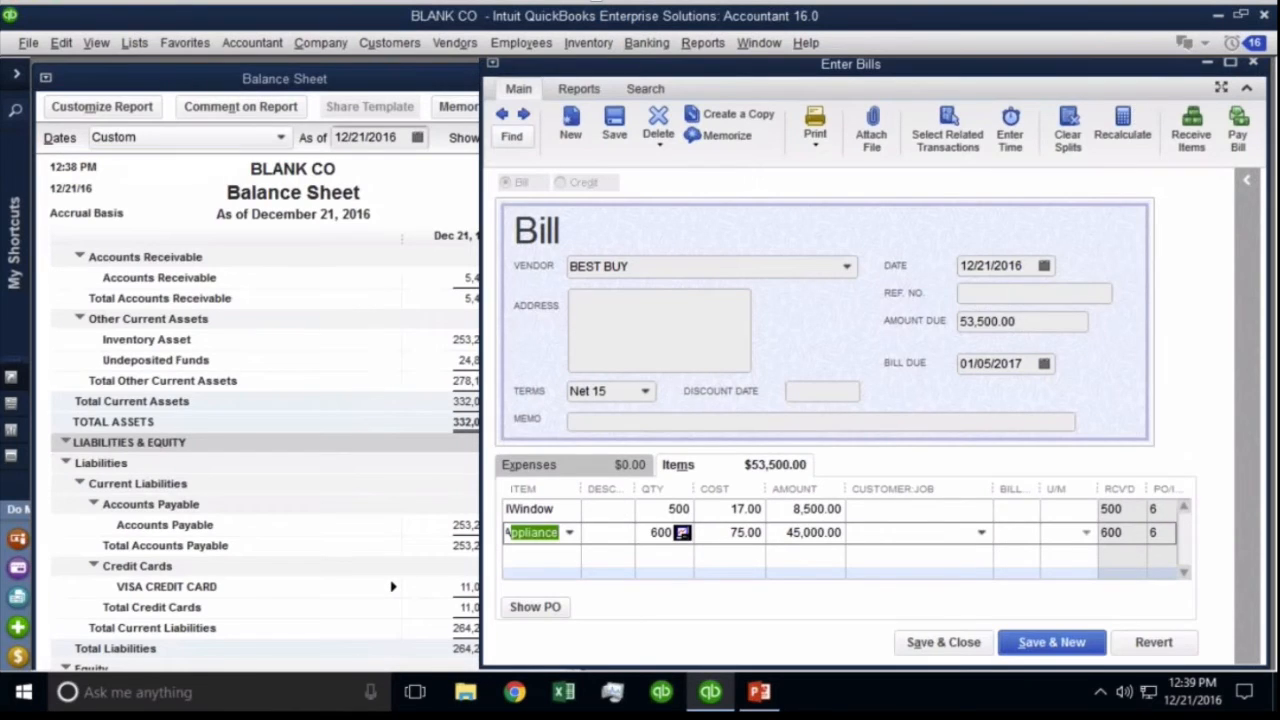
left_click(1036, 264)
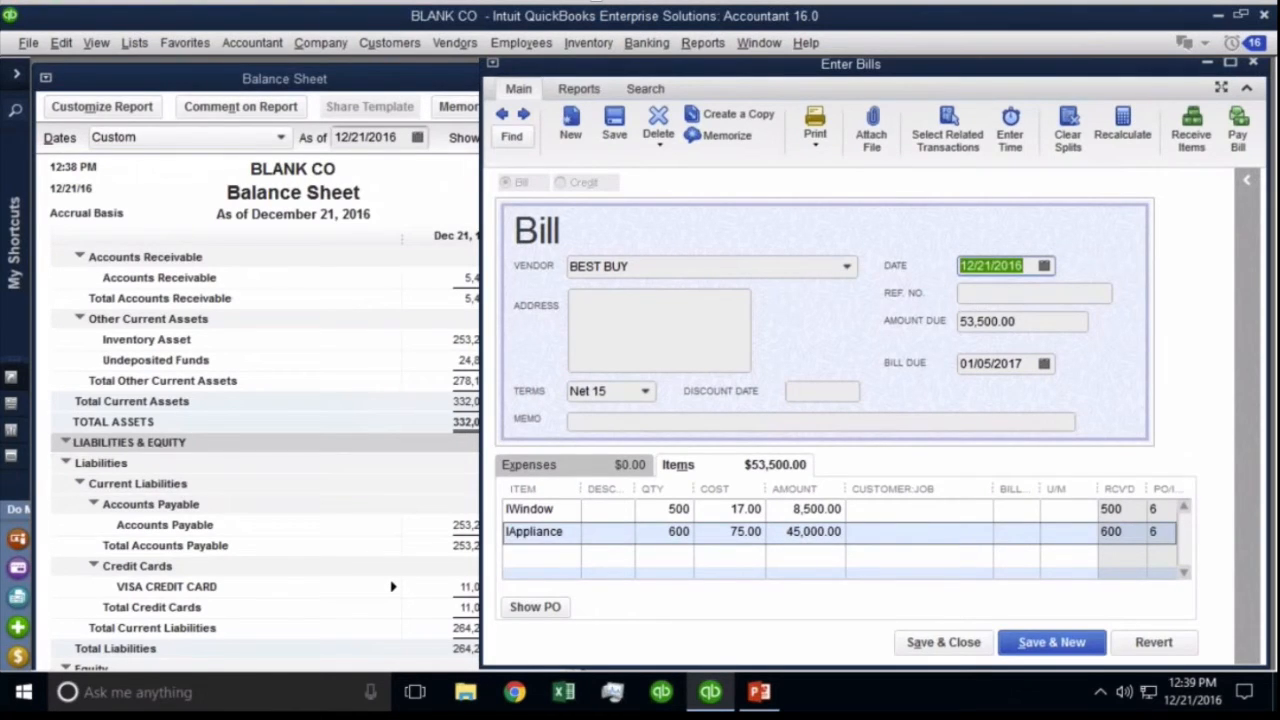
left_click(943, 642)
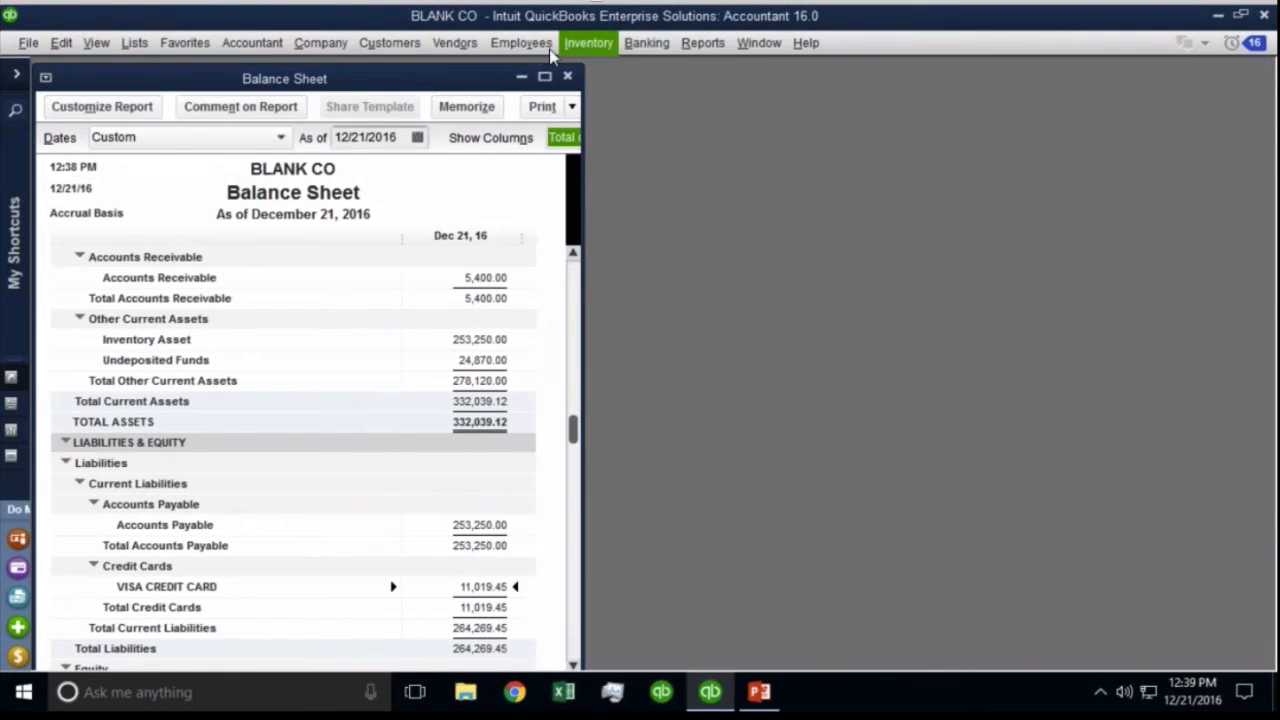
Start a new invoice and date it 12/20/2016.
left_click(410, 43)
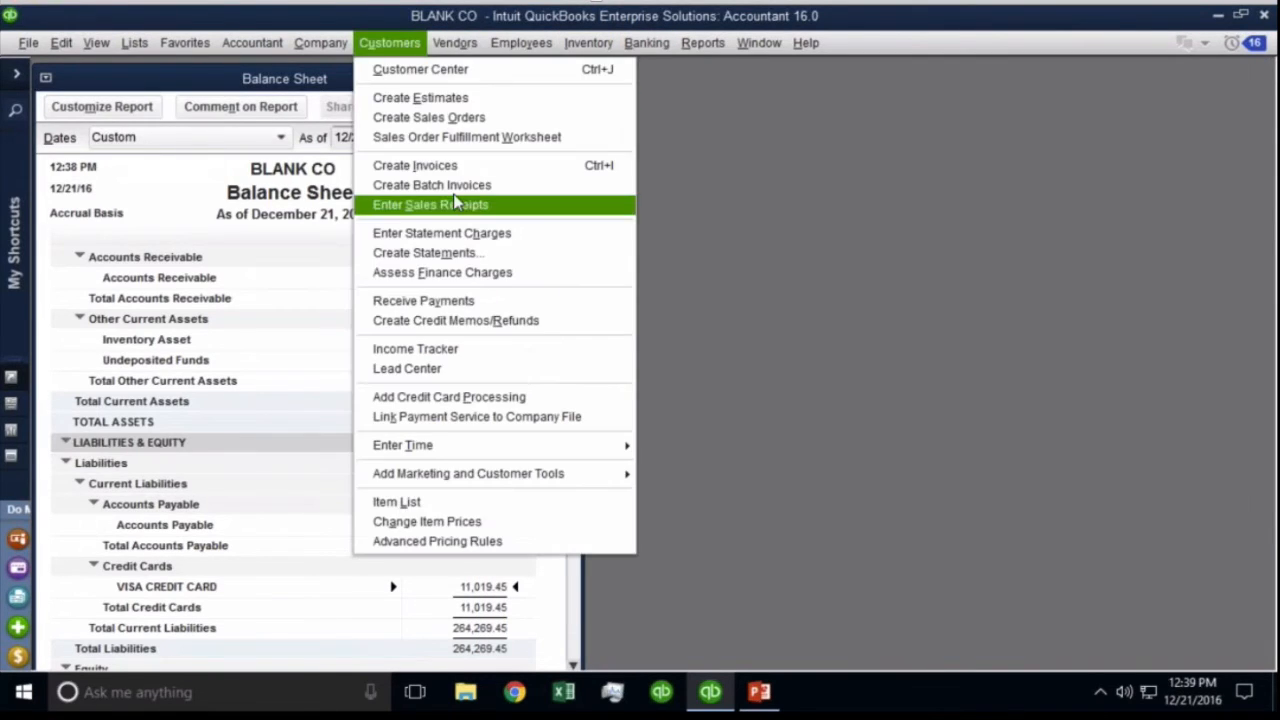
left_click(455, 165)
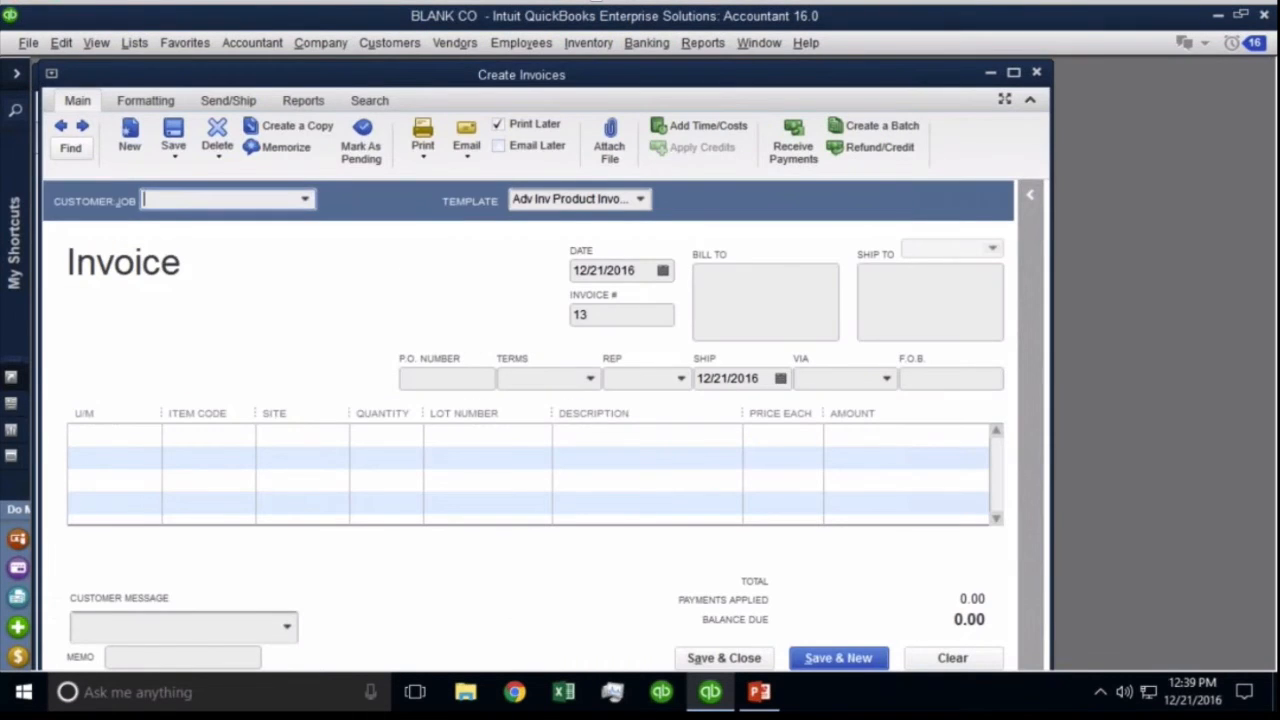
left_click_drag(378, 80, 848, 80)
left_click(1141, 272)
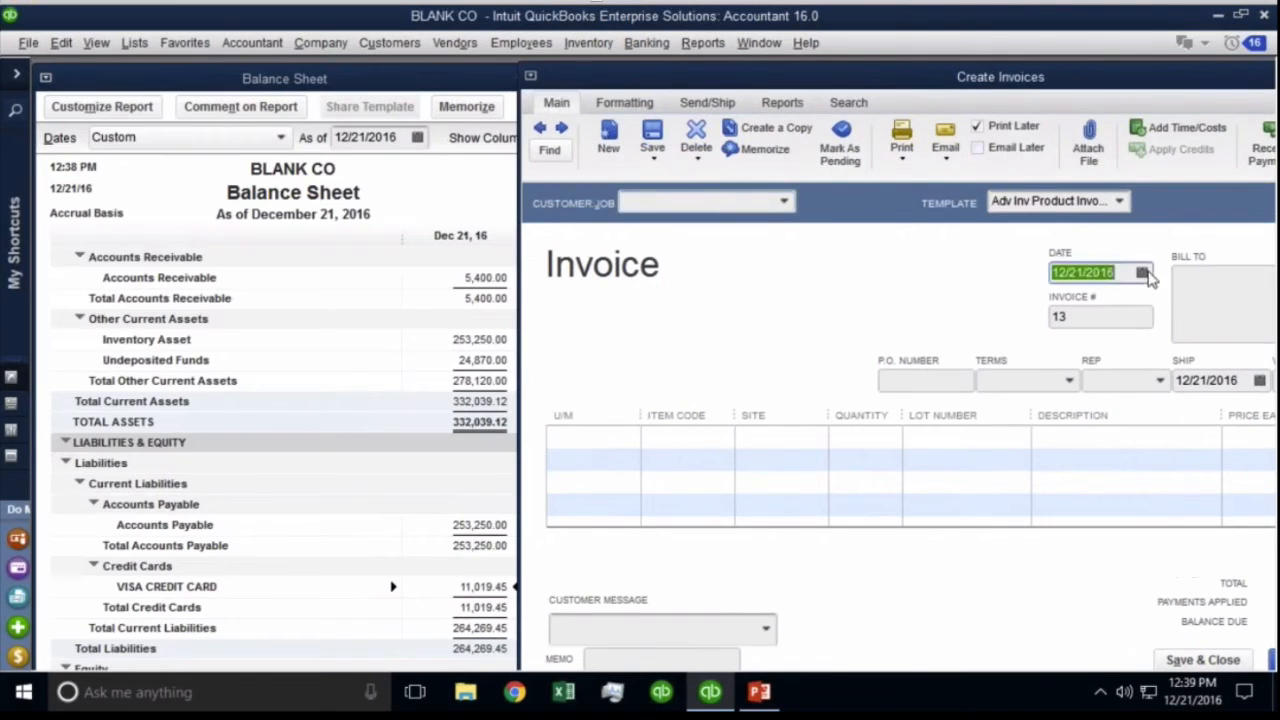
left_click(1121, 430)
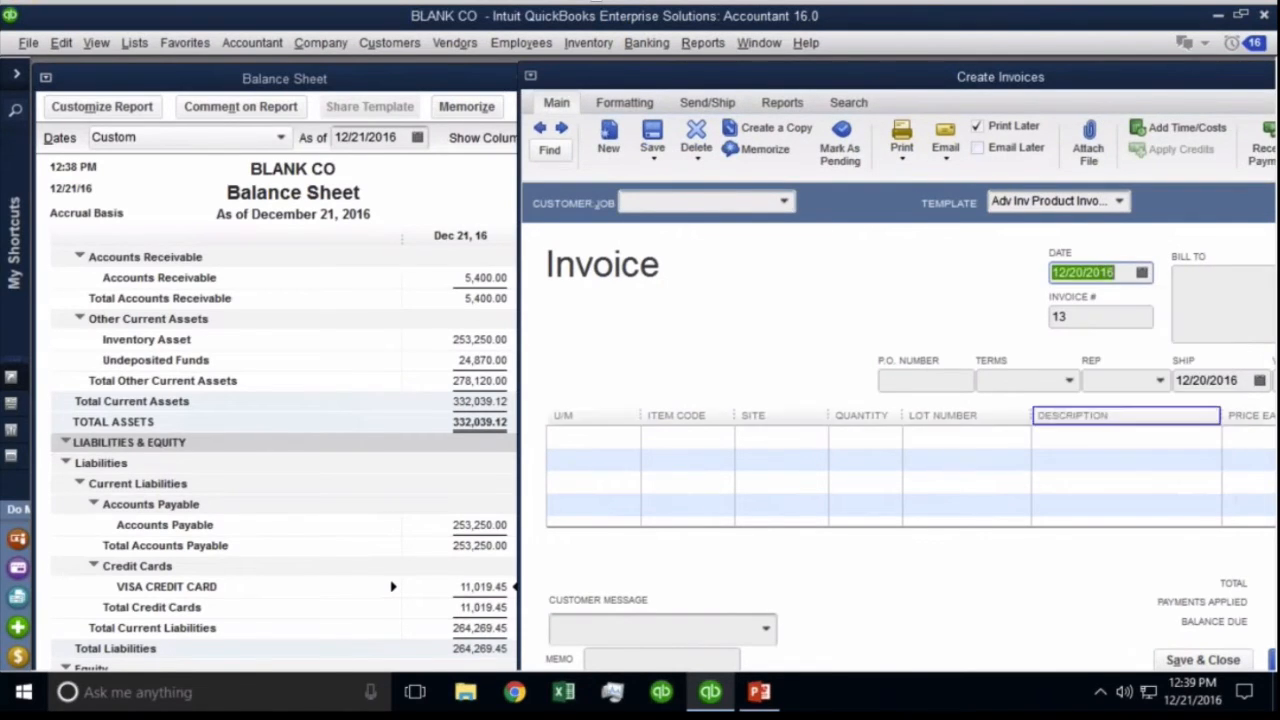
Set the Balance Sheet as-of date to 12/20/2016.
left_click(374, 217)
left_click(418, 137)
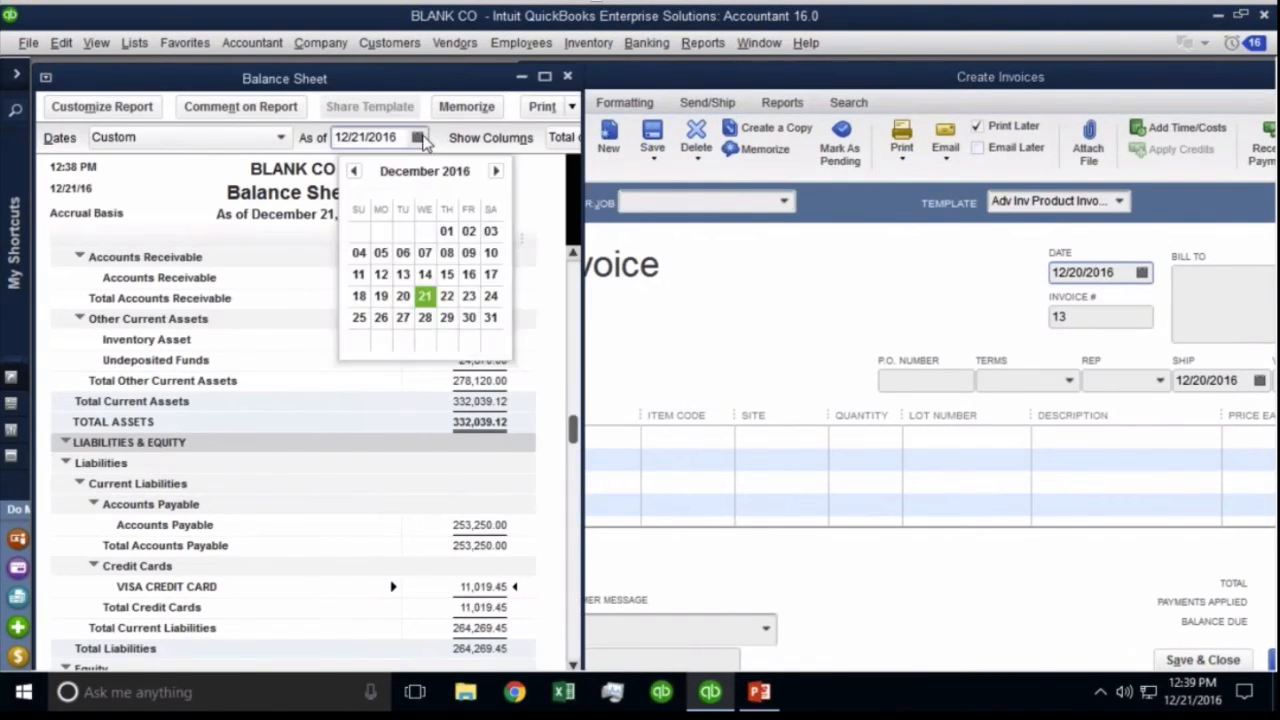
left_click(403, 296)
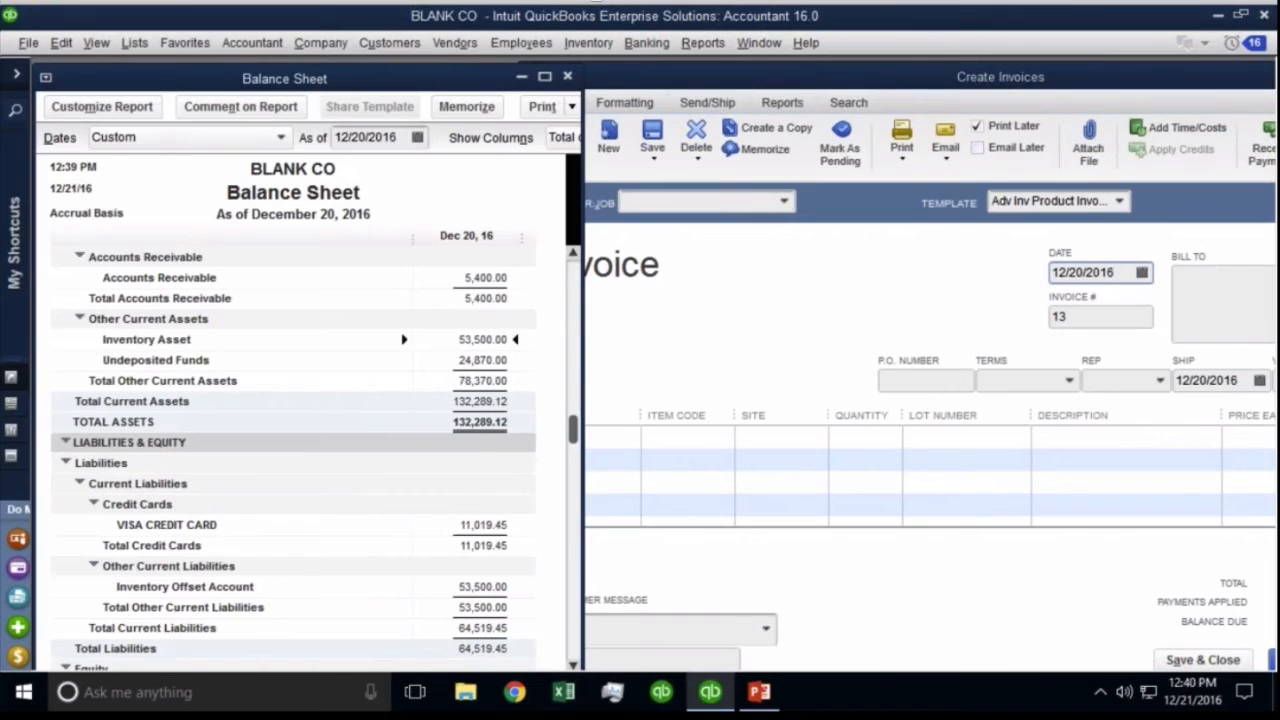
Fill invoice 13's first line with IAppliance, quantity 100, for the chosen customer.
left_click(648, 414)
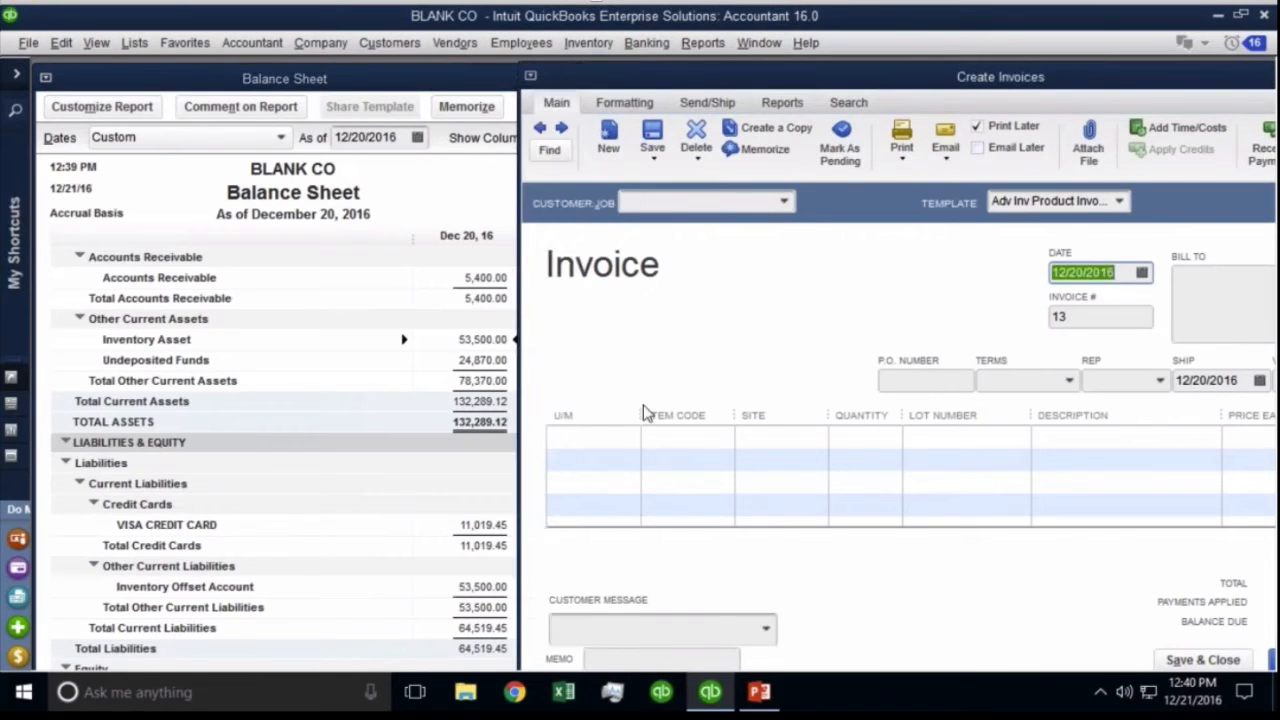
left_click(689, 435)
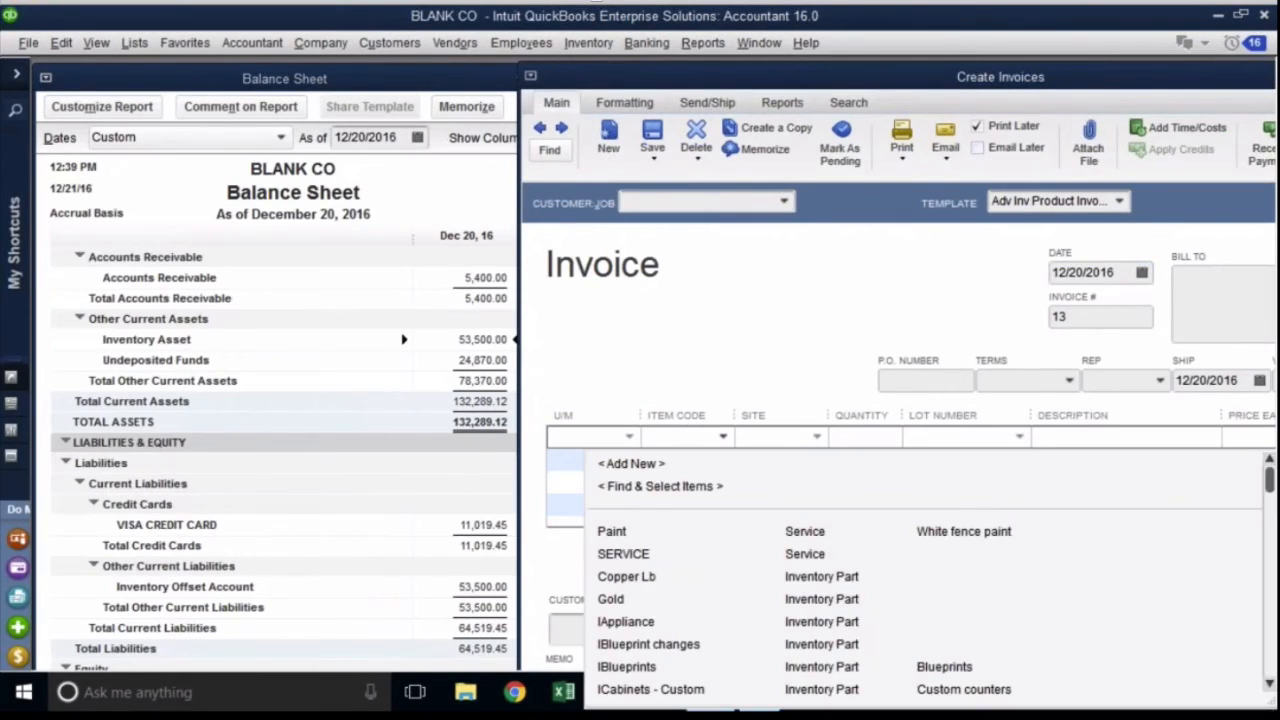
type("ance")
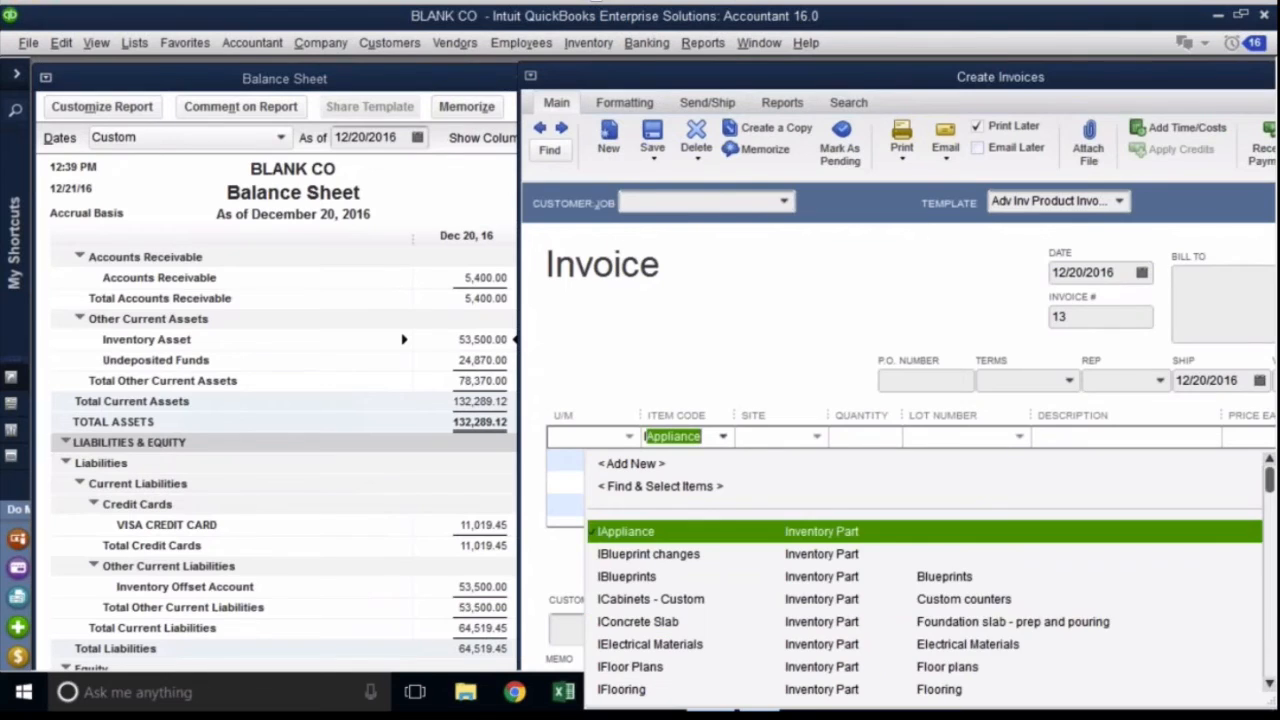
left_click(630, 530)
left_click(784, 201)
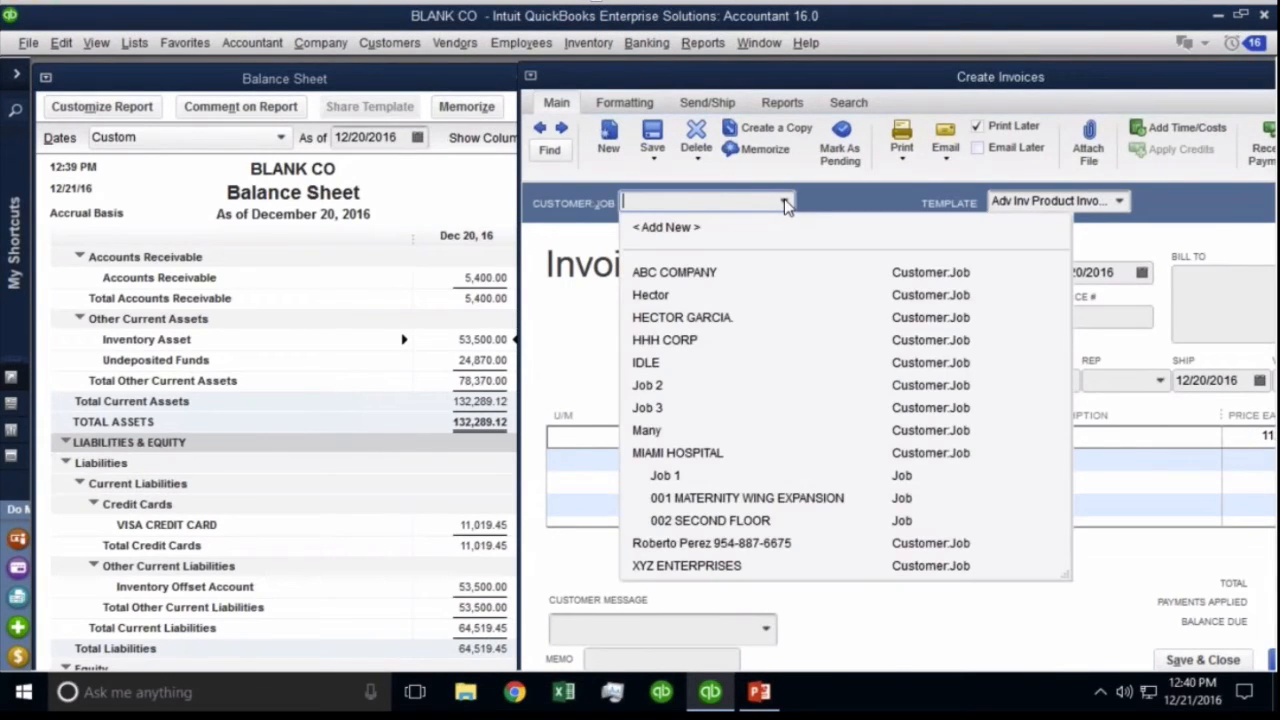
left_click(686, 317)
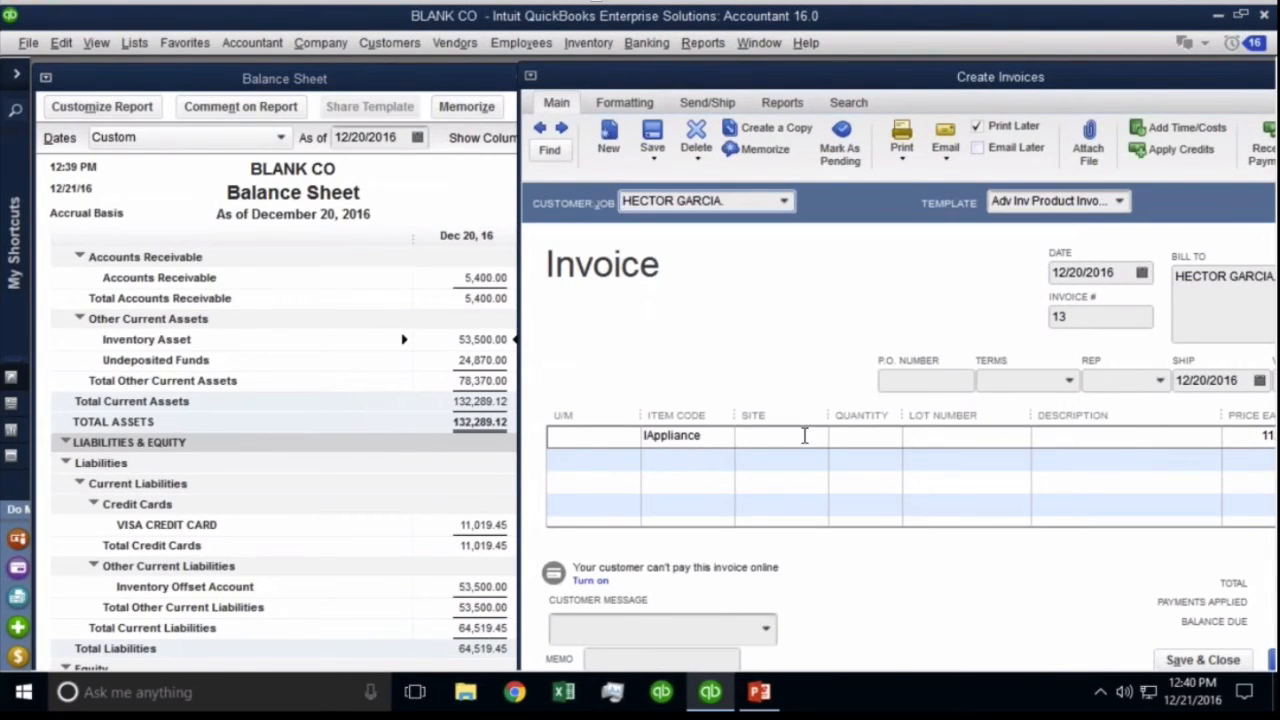
left_click(871, 442)
type("100")
key("Tab")
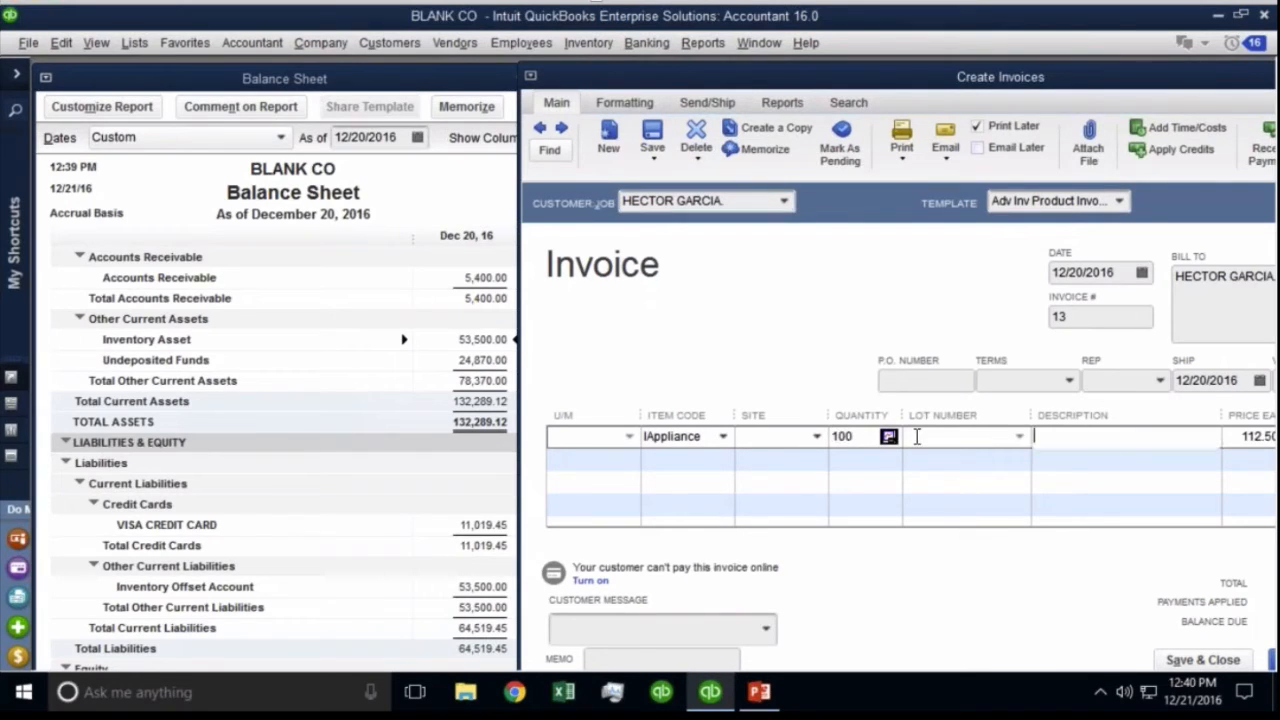
Take the items from site Main, save past the lot-number warning, and check the Balance Sheet.
left_click(817, 436)
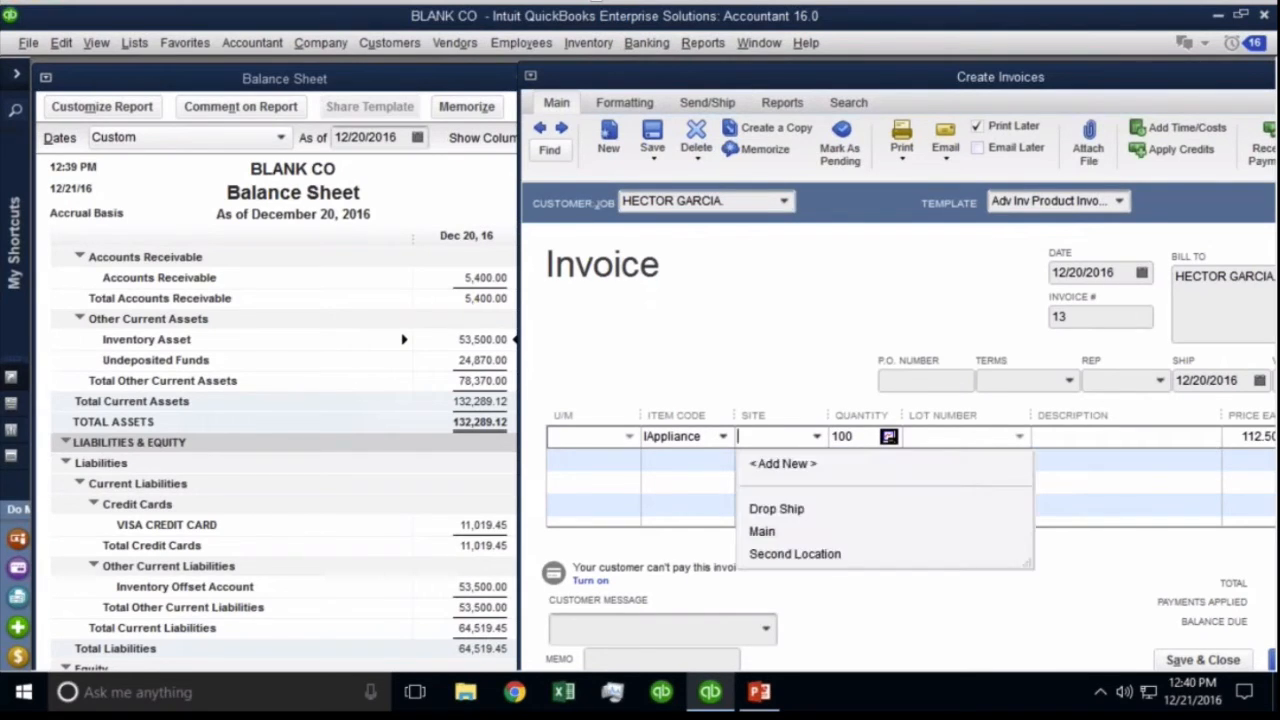
left_click(763, 531)
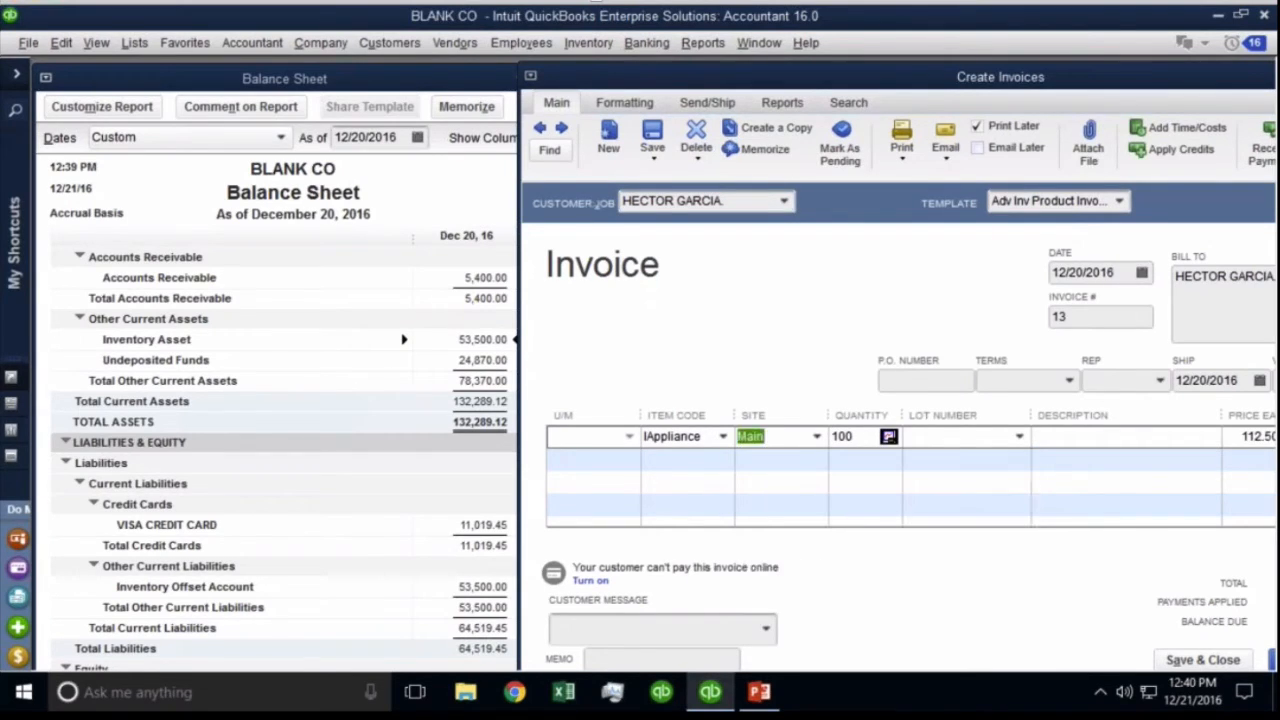
left_click(653, 138)
left_click(636, 243)
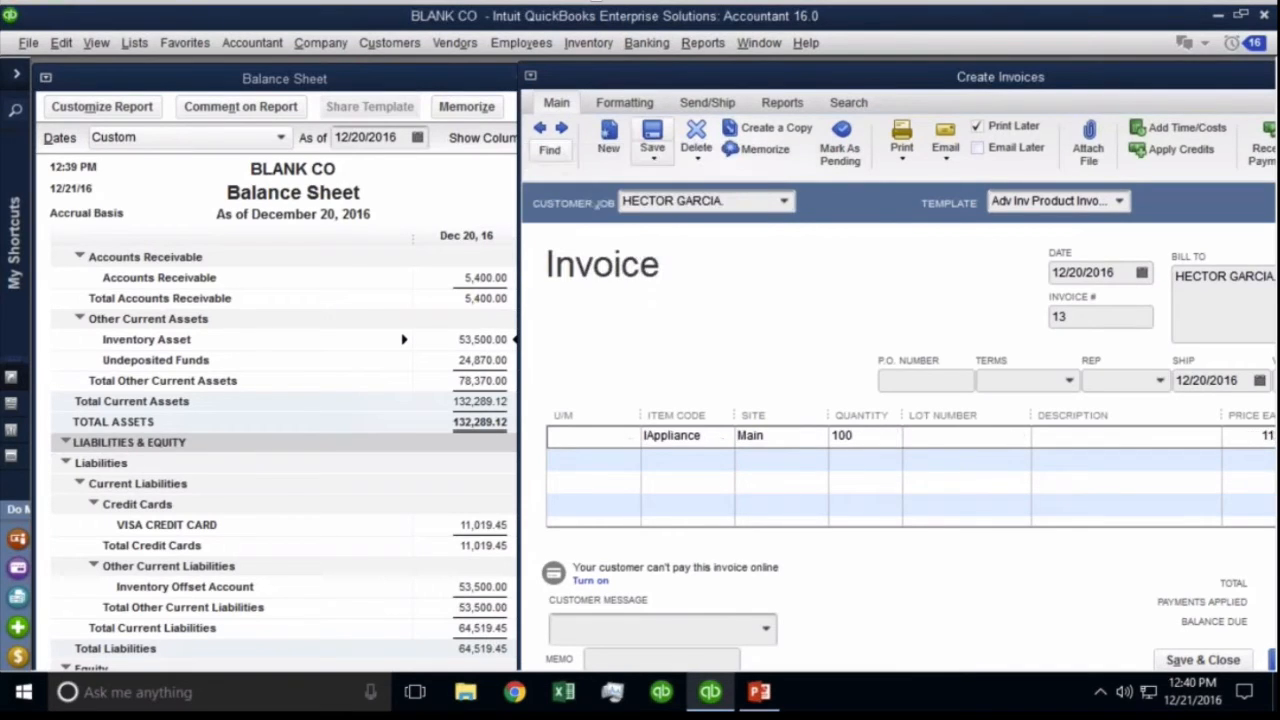
left_click(358, 301)
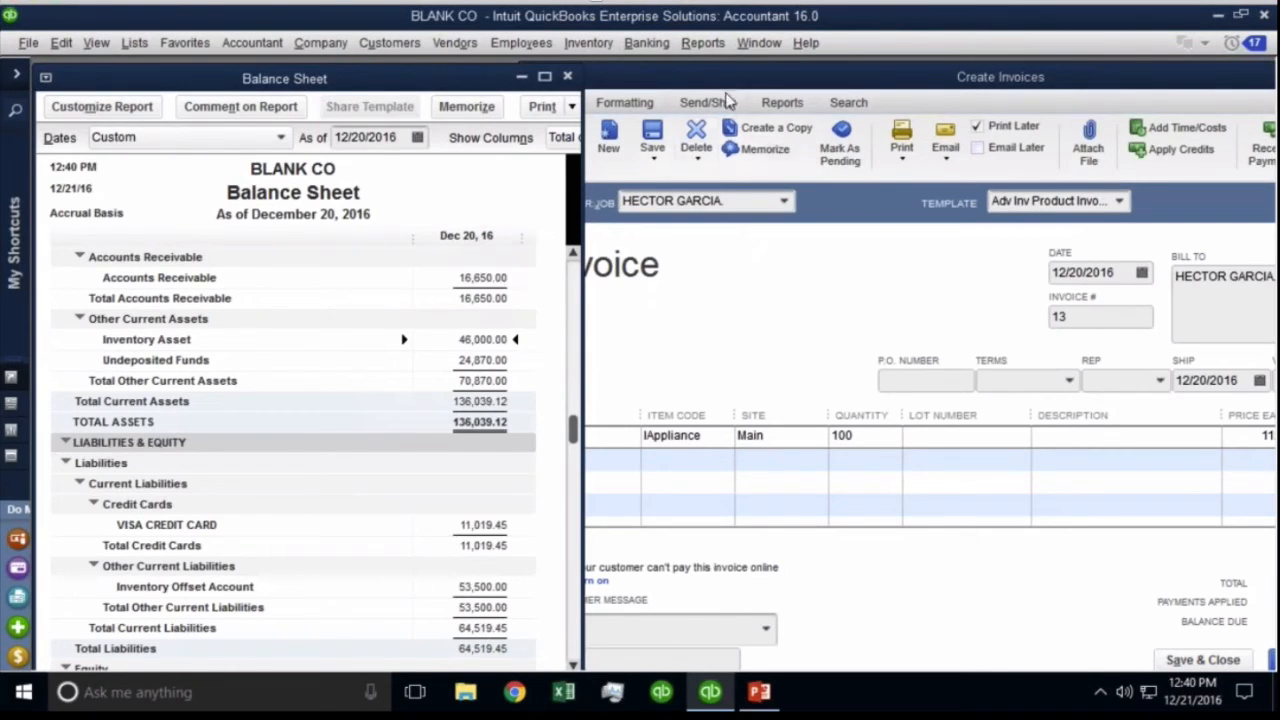
mouse_move(727, 80)
left_mouse_down()
mouse_move(493, 85)
mouse_move(722, 86)
left_mouse_up()
Drill into the Inventory Offset Account for all dates and open the 12/19/2016 BEST BUY item receipt.
left_click(341, 332)
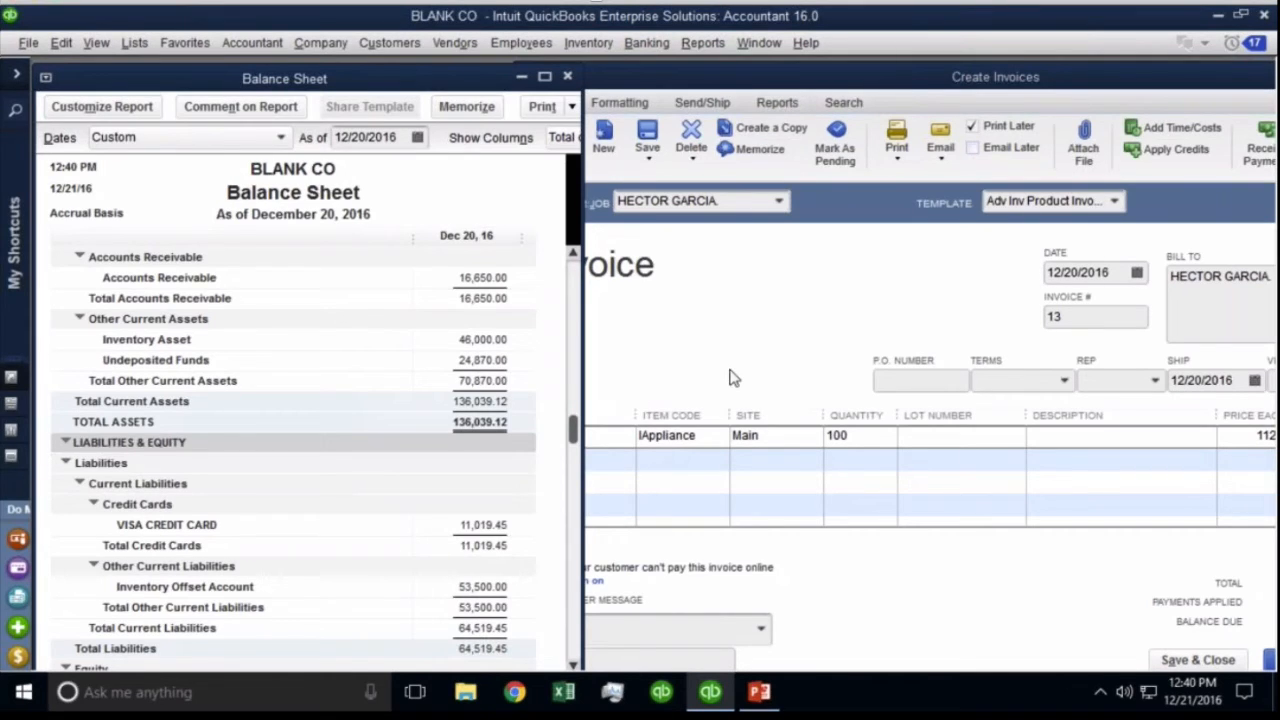
double_click(484, 587)
key("a")
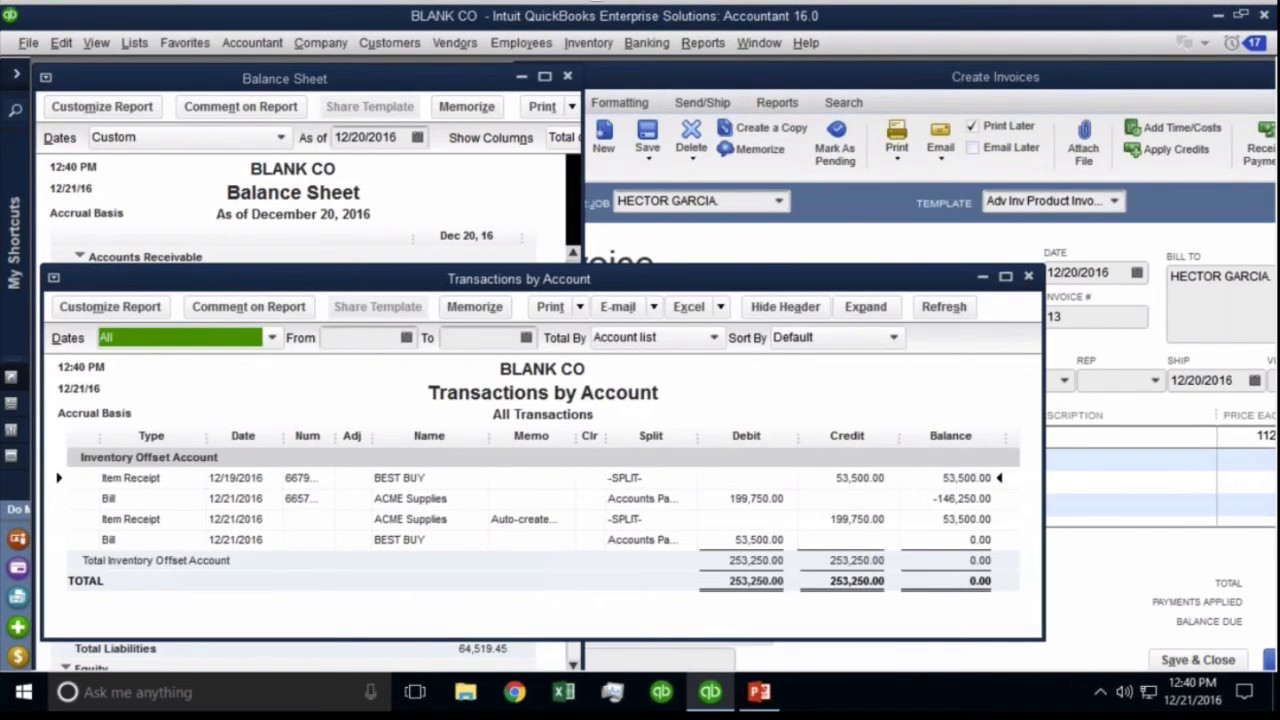
double_click(255, 519)
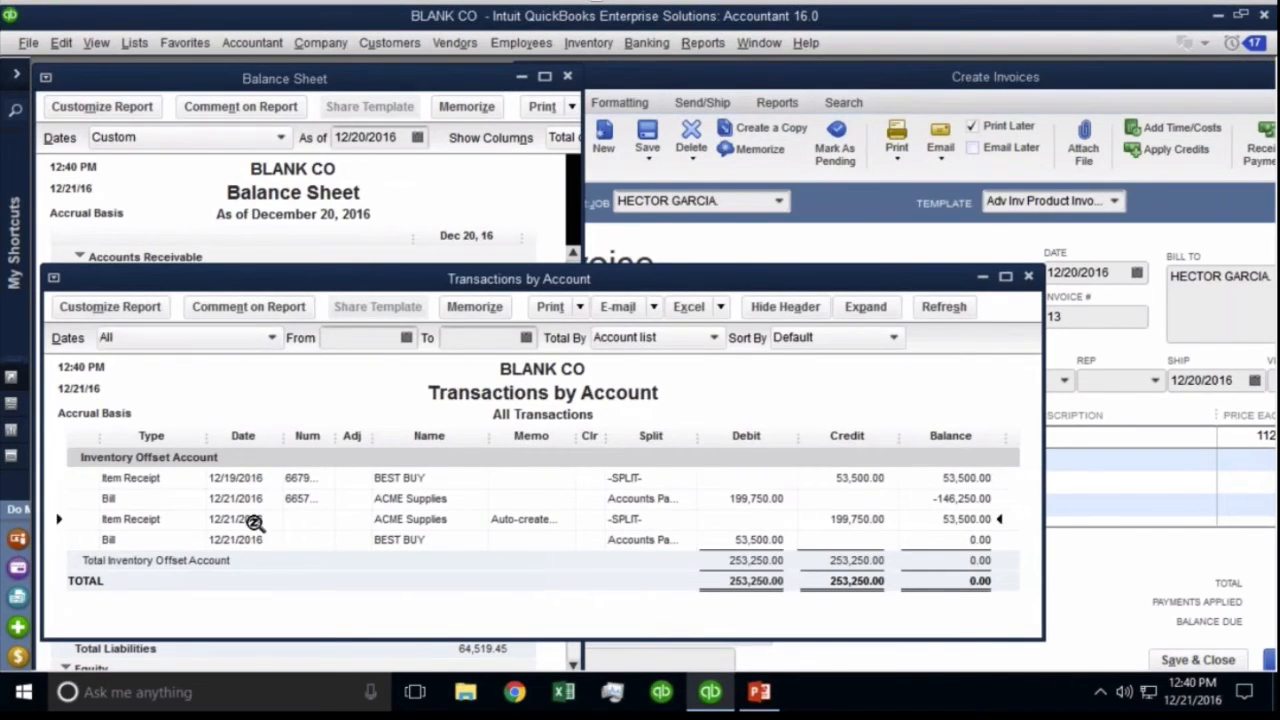
key("Escape")
key("Up")
key("Return")
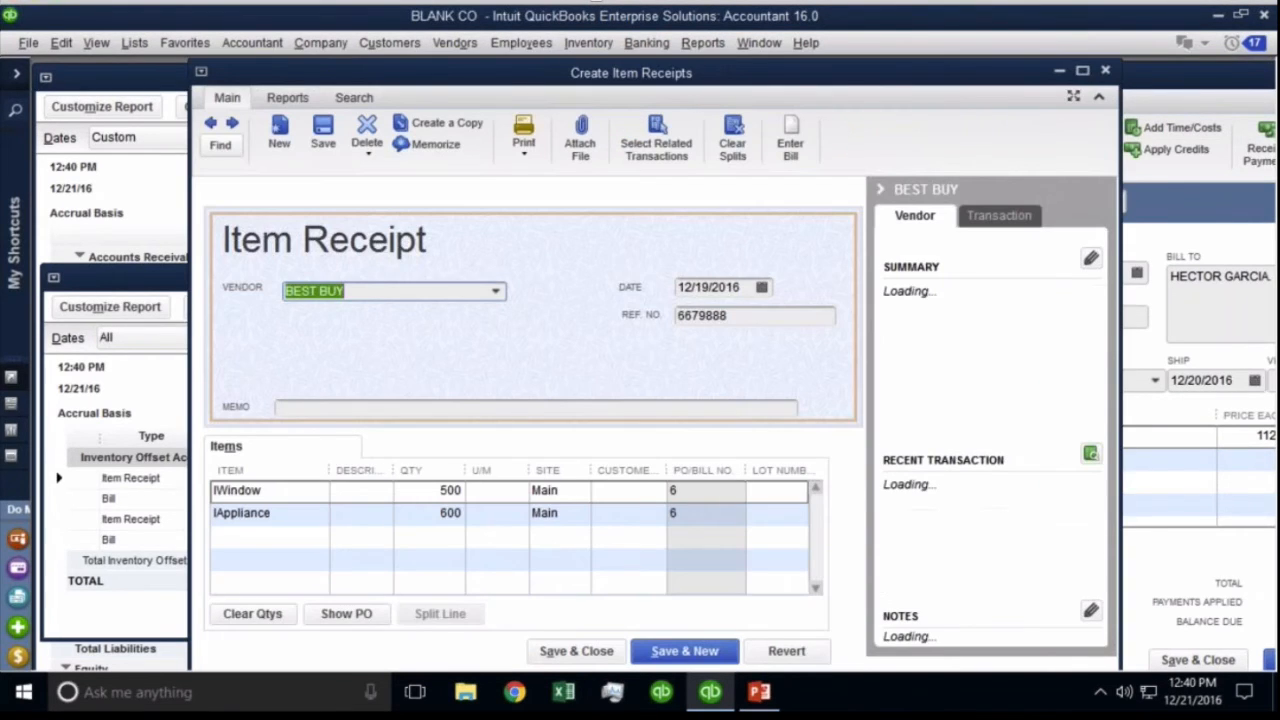
Change the BEST BUY item receipt date to 12/21/2016 and save, confirming the linked-transaction change.
key("Escape")
key("Escape")
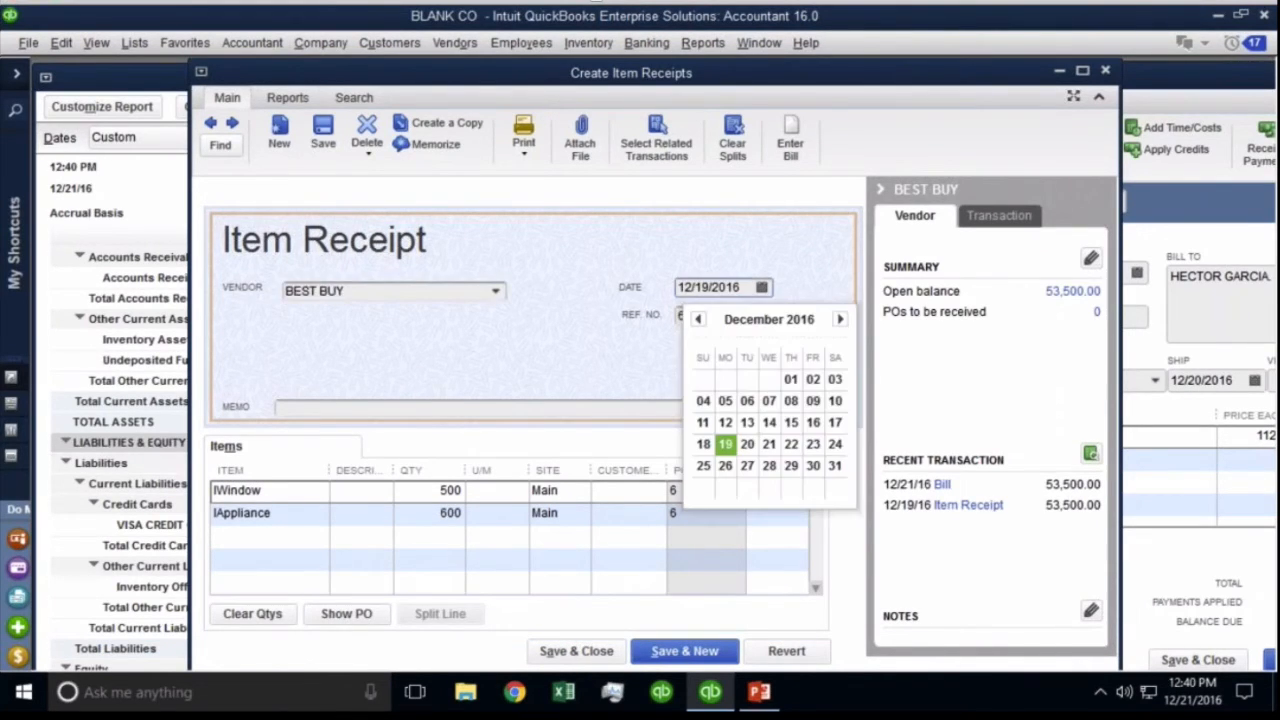
left_click(761, 287)
left_click(769, 444)
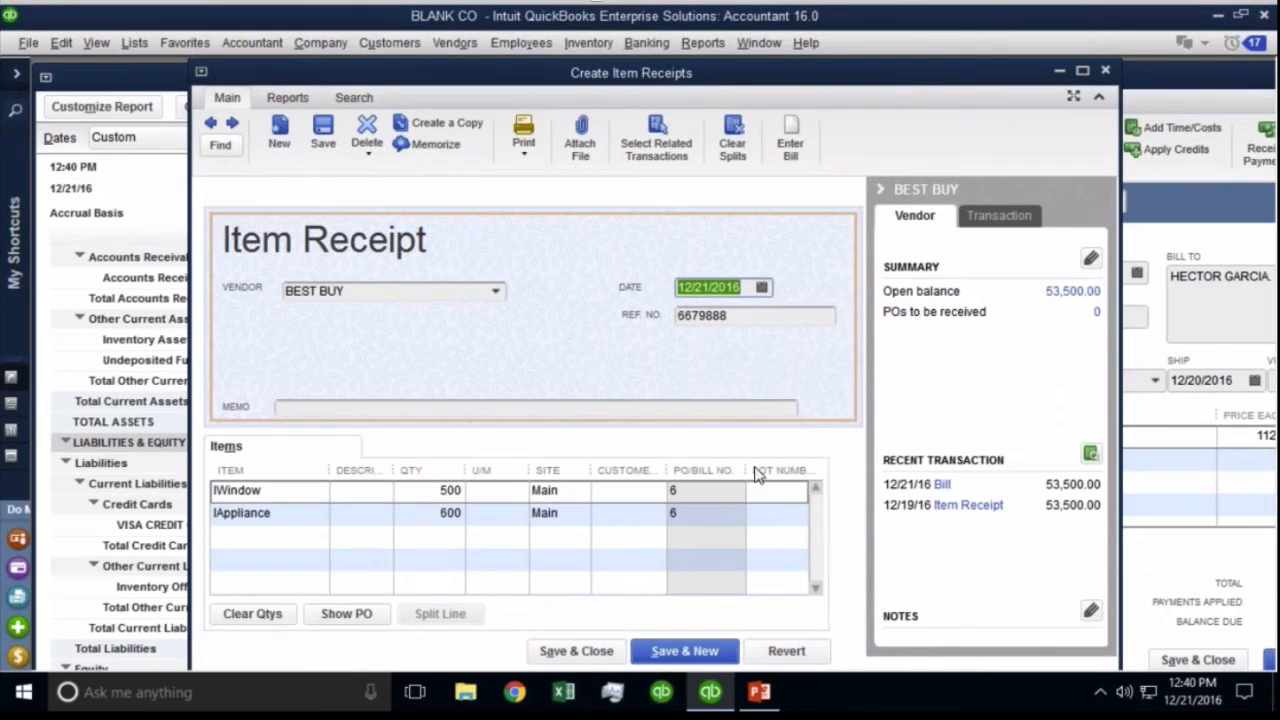
left_click(580, 650)
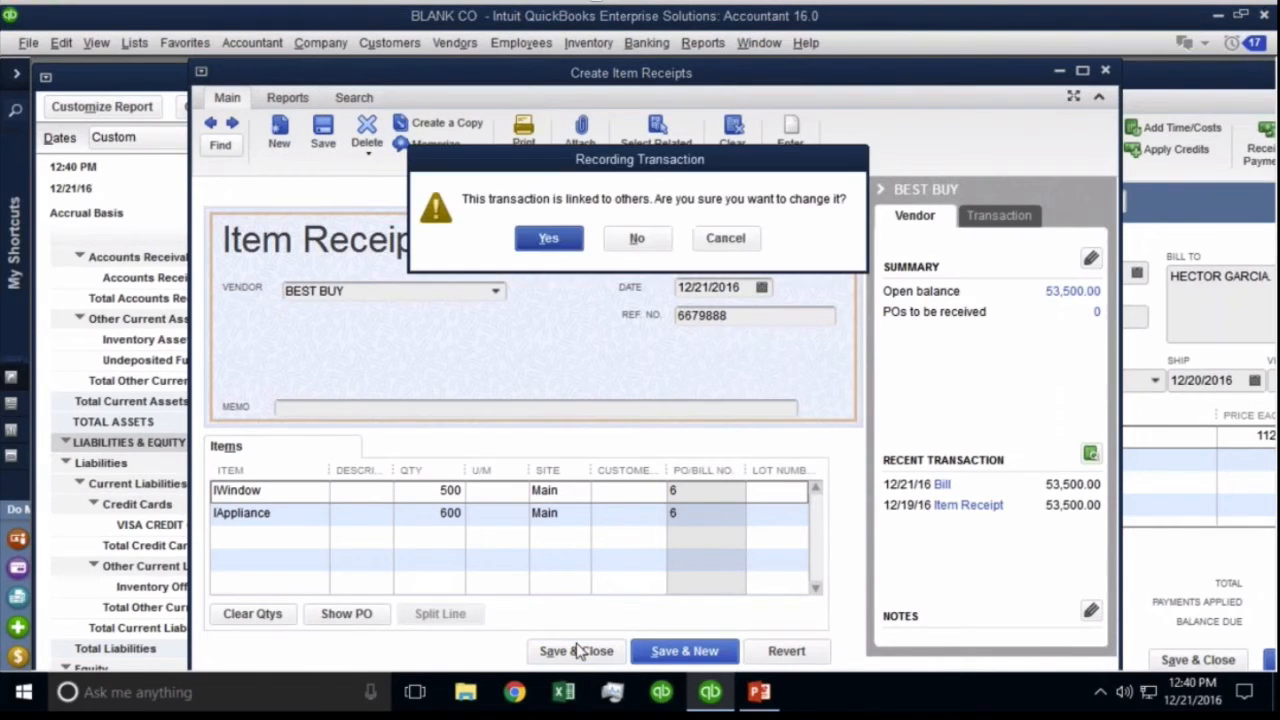
left_click(548, 238)
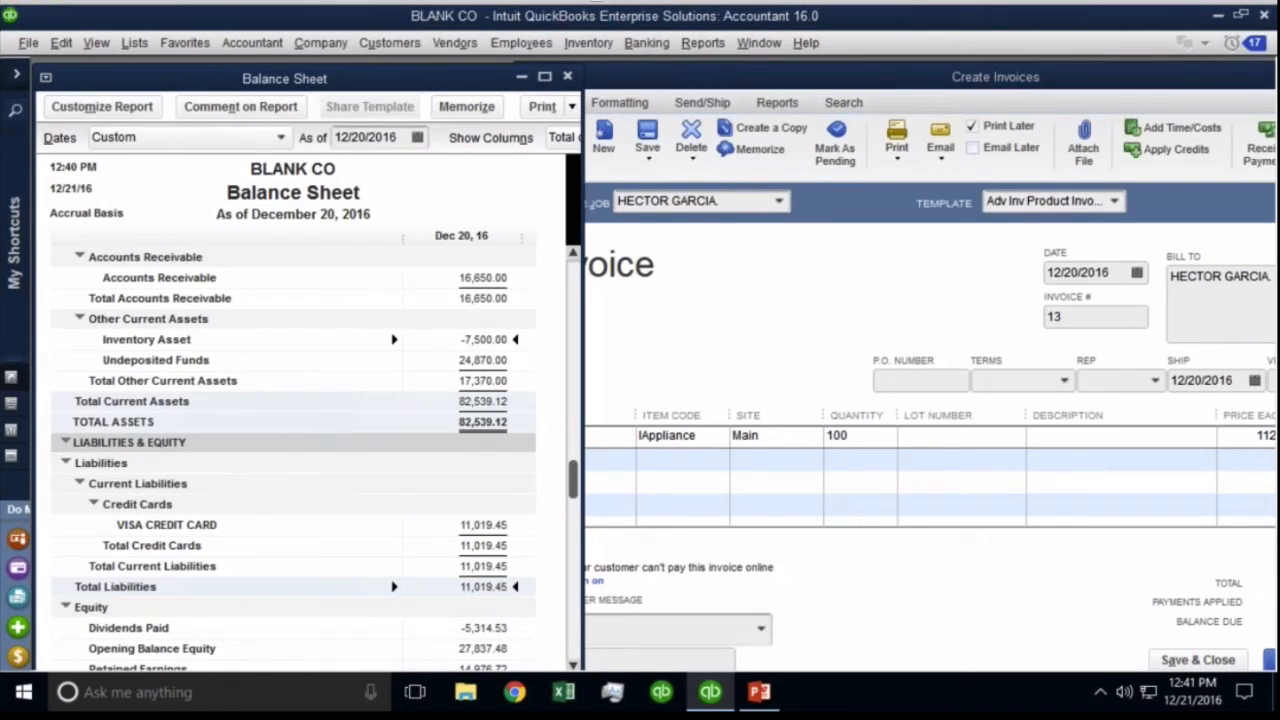
Refresh the Balance Sheet as of 12/21/2016, then bring invoice 13 forward maximized.
left_click(418, 140)
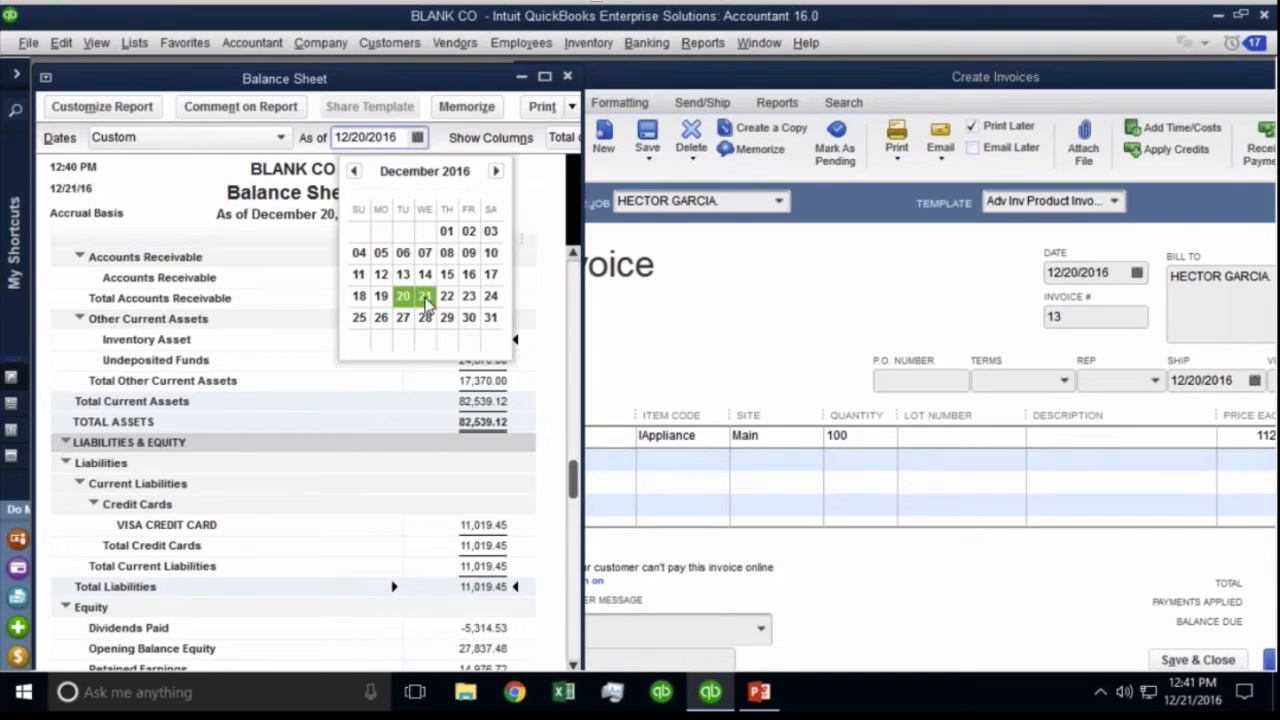
left_click(420, 296)
key("Tab")
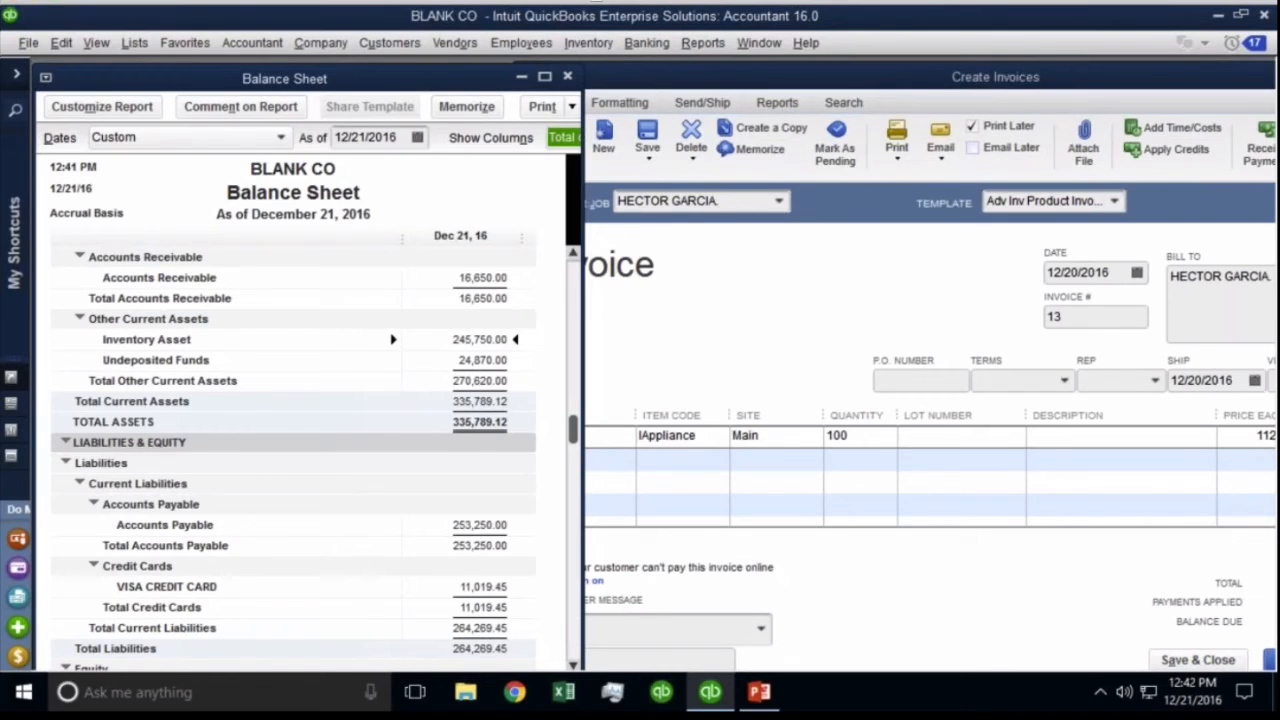
double_click(662, 83)
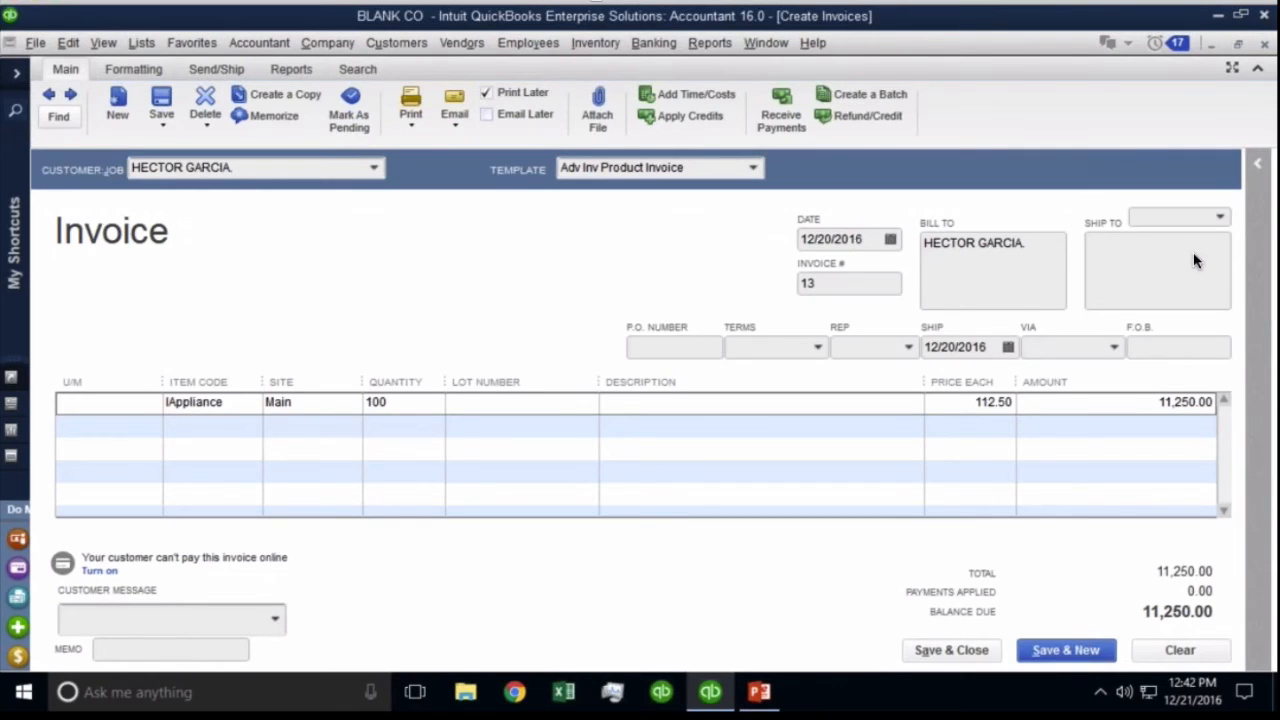
Save and close invoice 13 and review the Inventory Asset transaction detail.
left_click(950, 650)
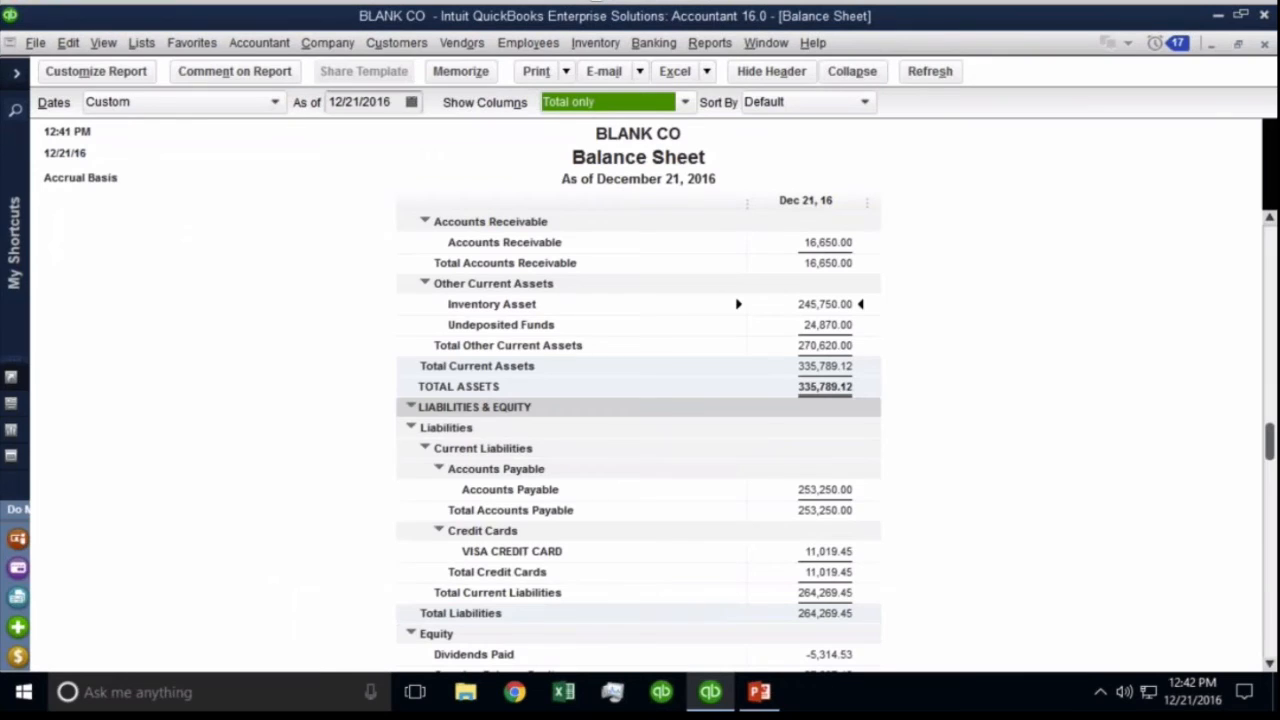
double_click(822, 304)
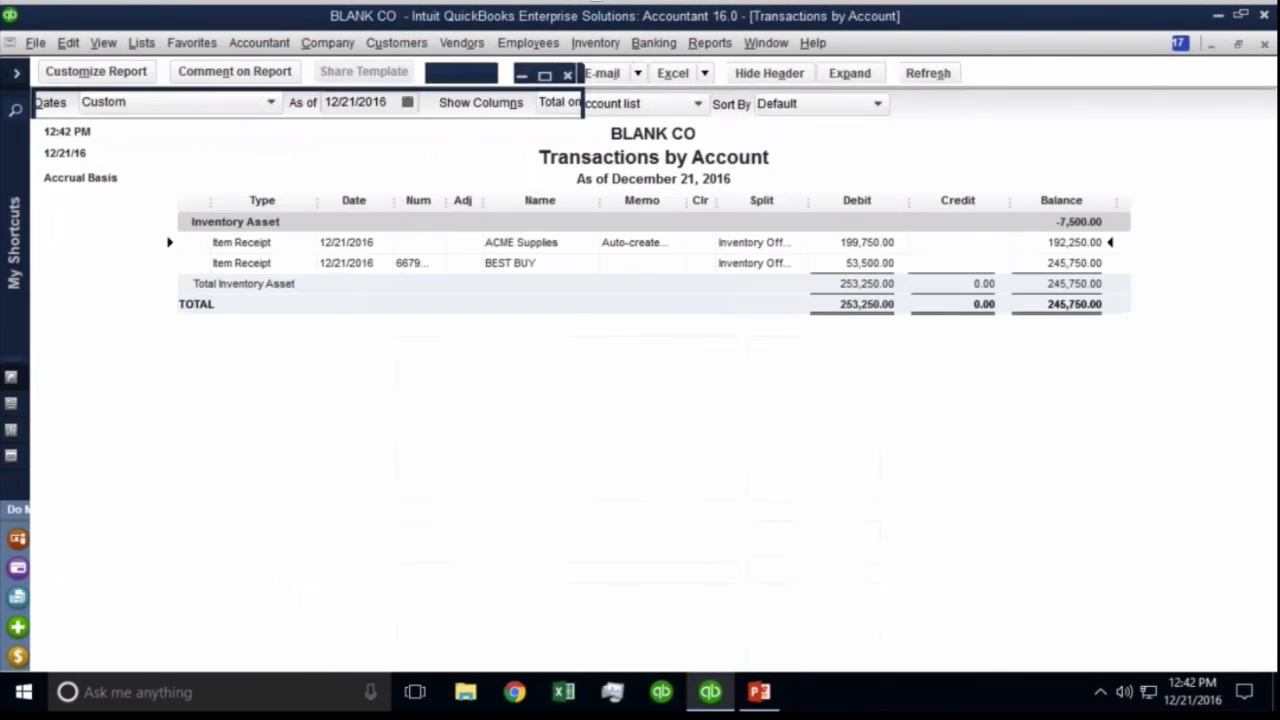
key("Escape")
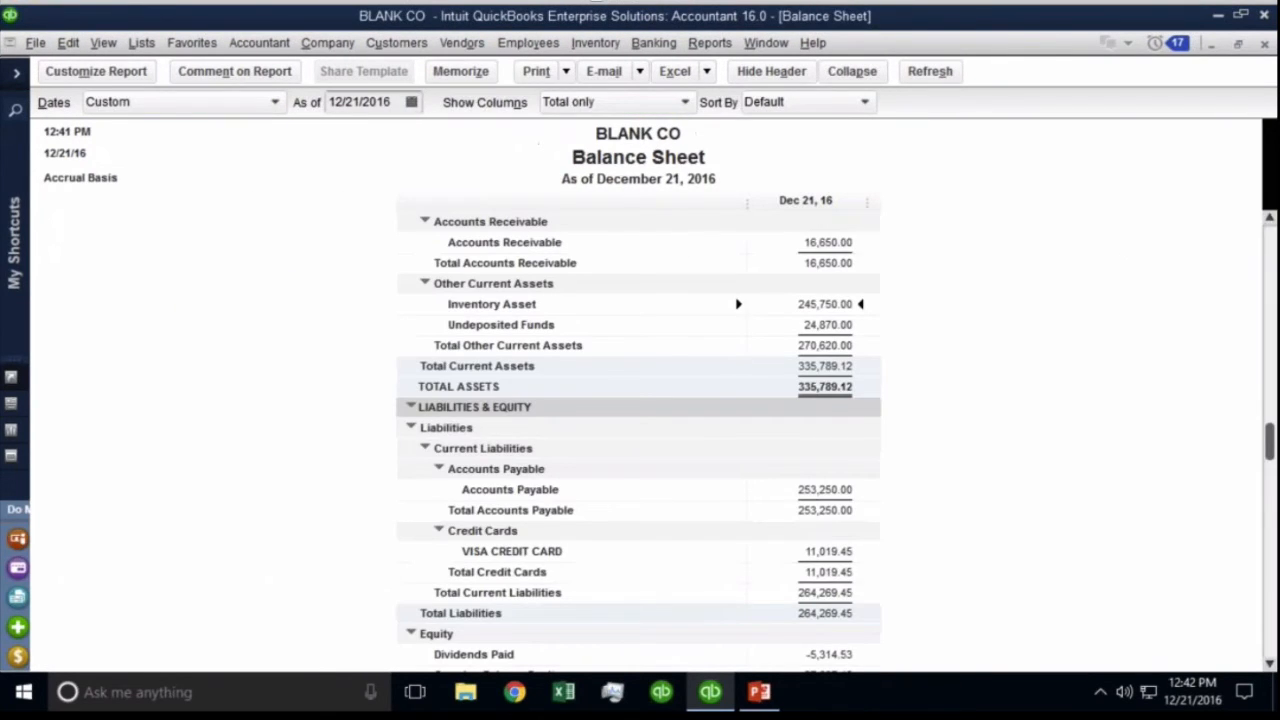
Drill into Accounts Payable, open the 199,750.00 ACME Supplies bill, and choose Delete Bill.
double_click(825, 489)
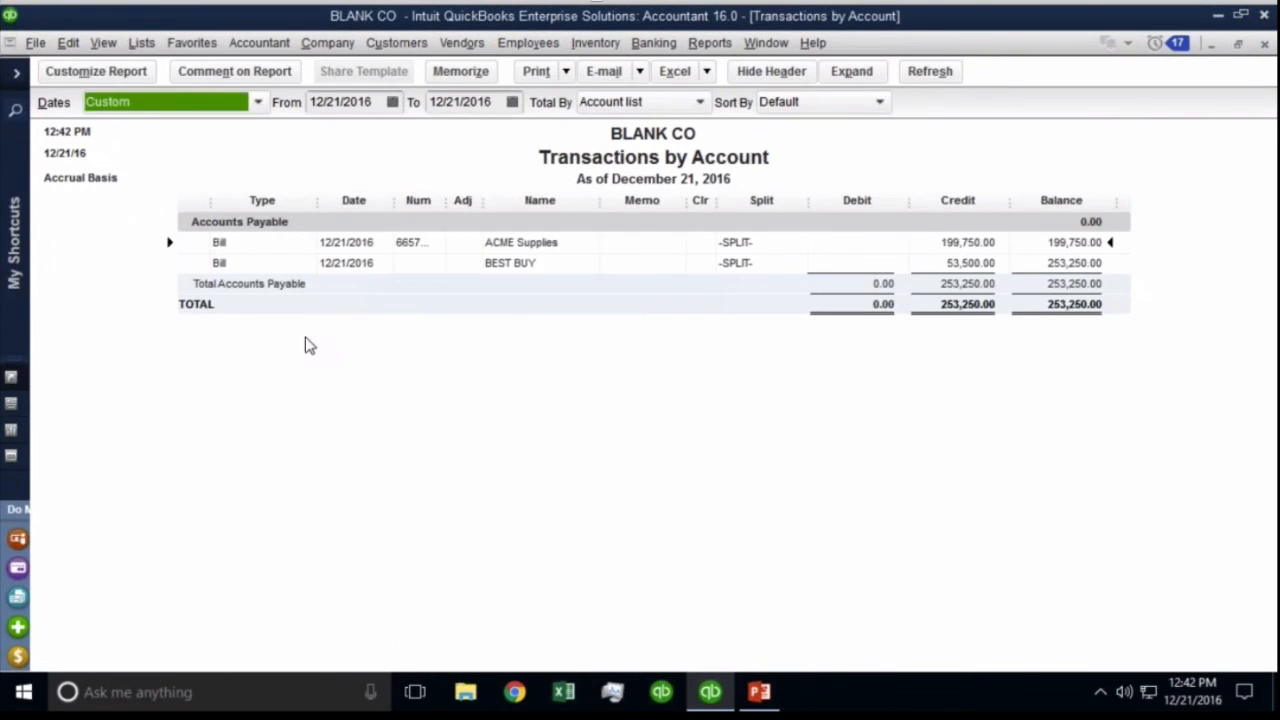
double_click(350, 243)
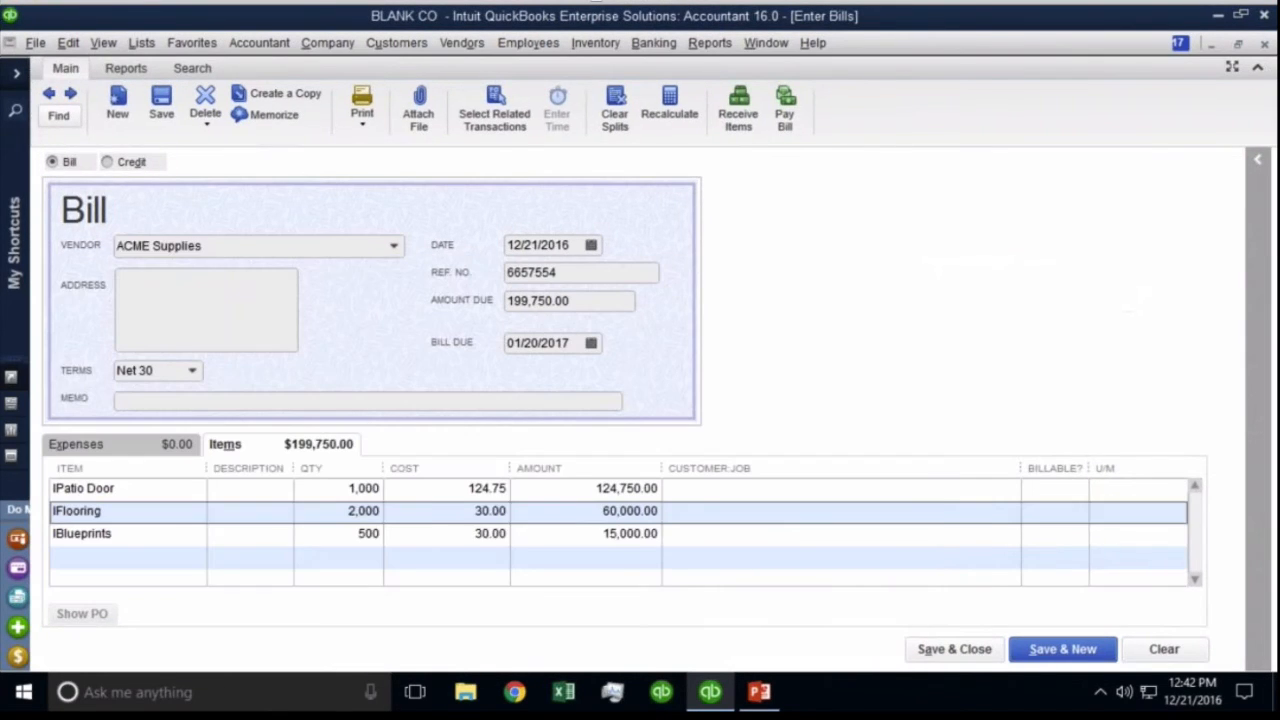
right_click(783, 286)
Confirm deleting the ACME Supplies bill and close the empty Enter Bills form.
left_click(838, 418)
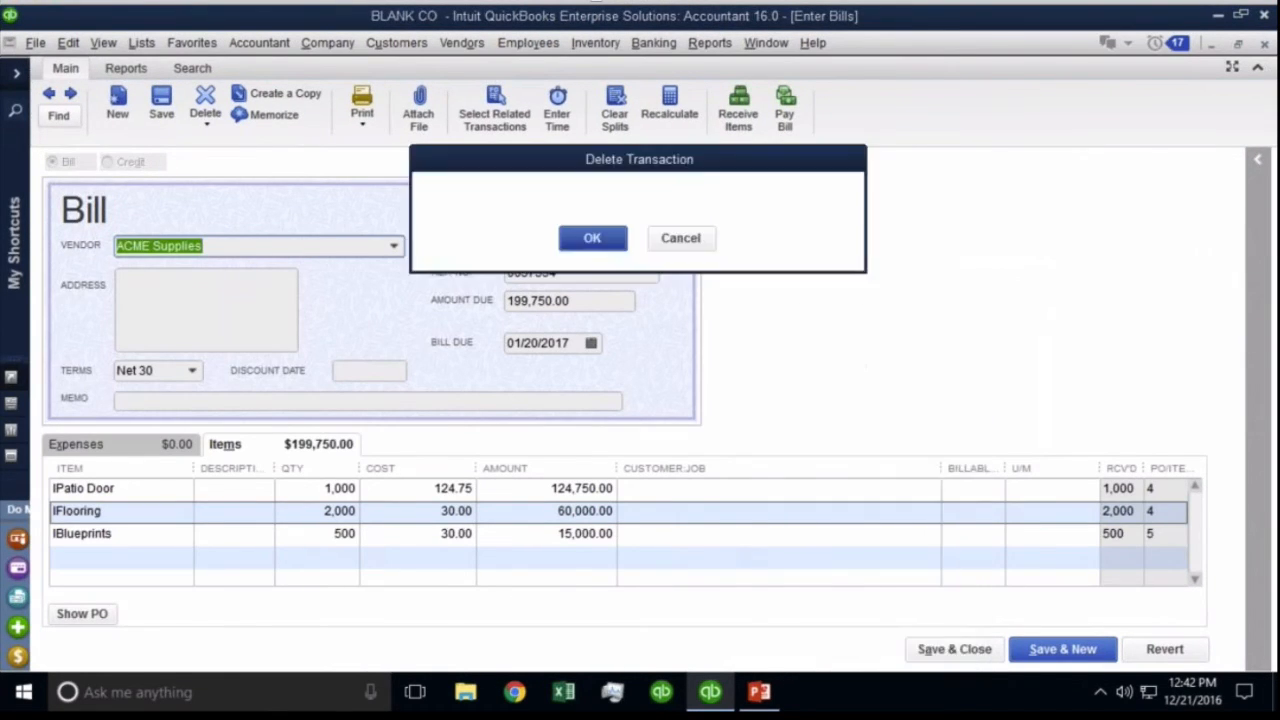
left_click(594, 240)
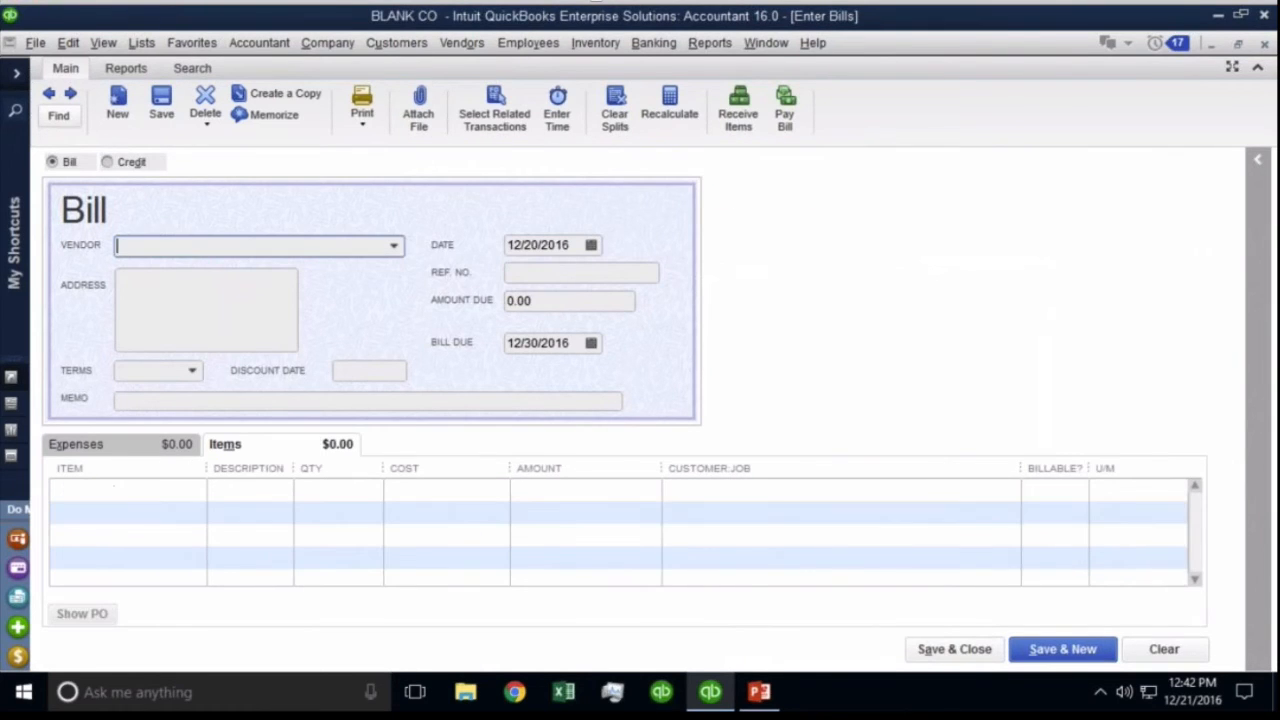
key("Escape")
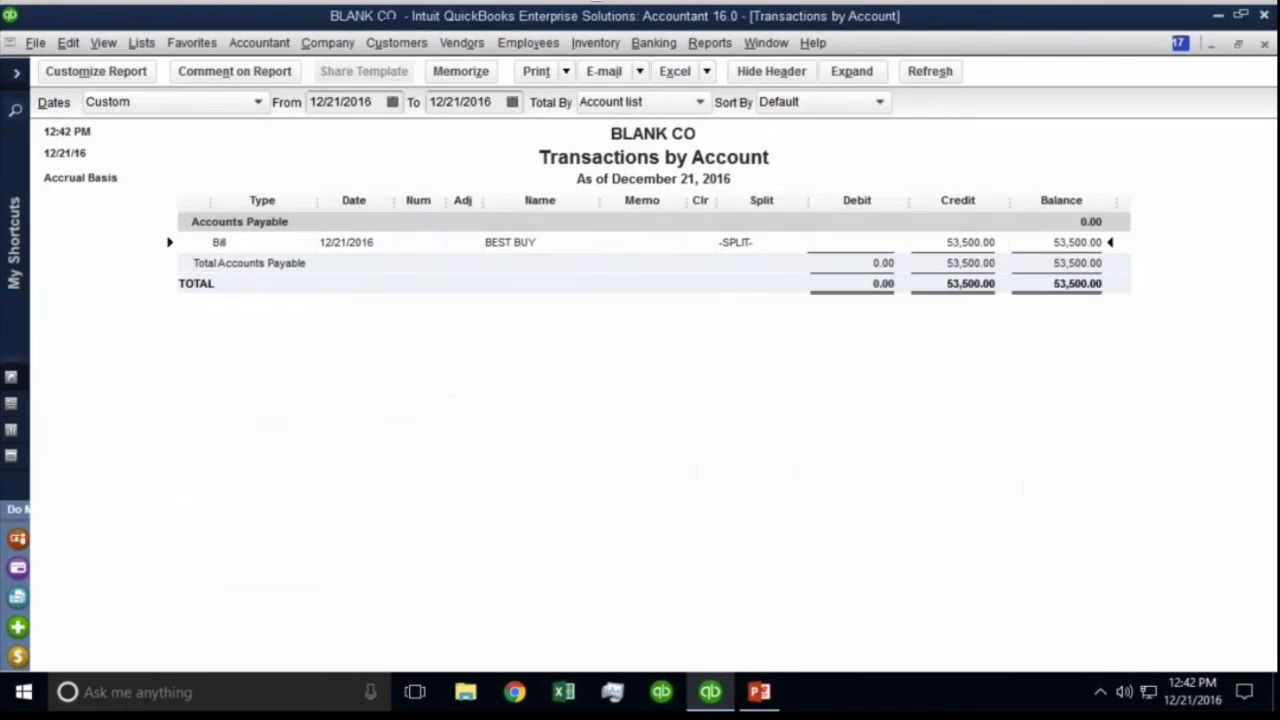
left_click(472, 45)
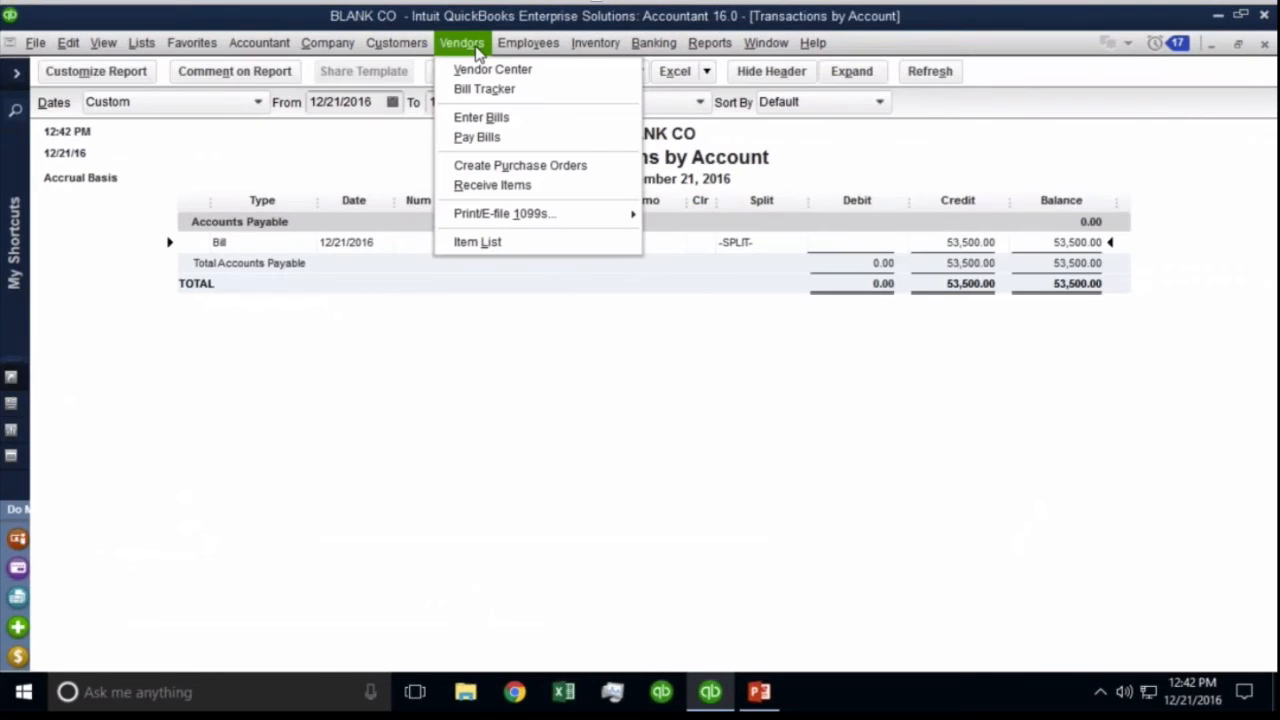
Create purchase order 7 from the building-supply vendor for 200 IAppliance at 75.00, totalling 15,000.00.
left_click(476, 168)
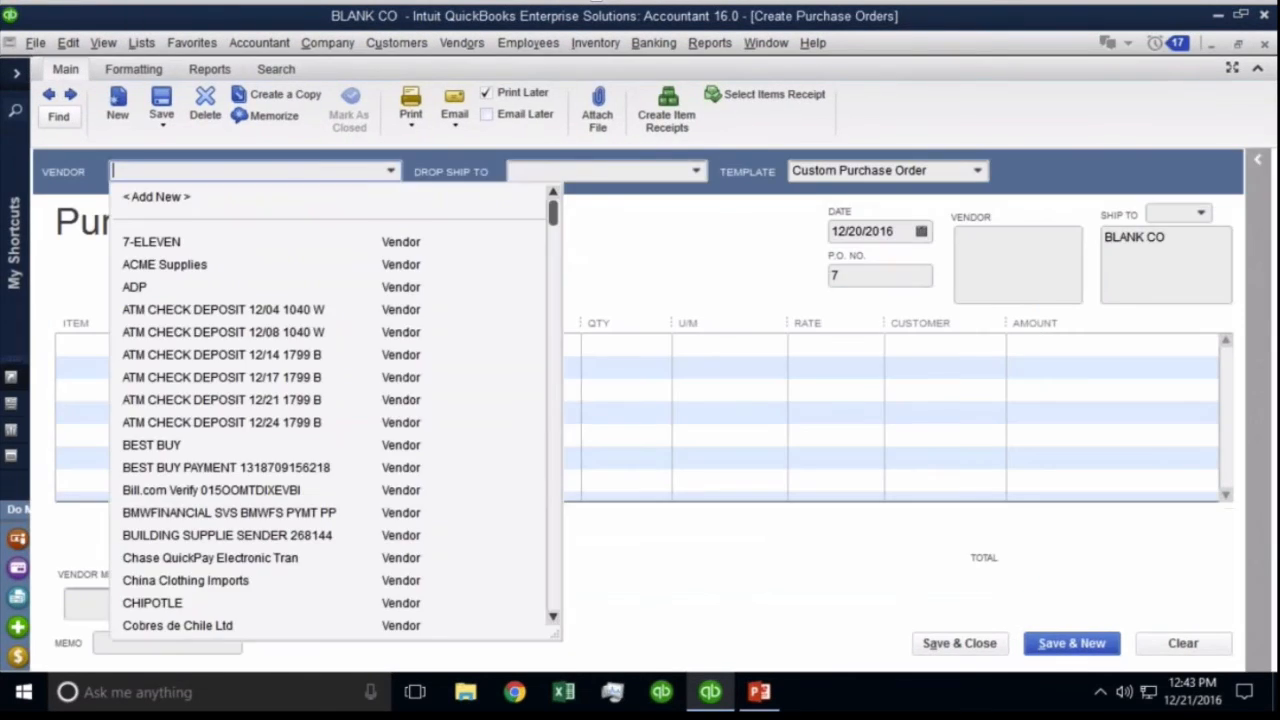
left_click(188, 538)
left_click(77, 345)
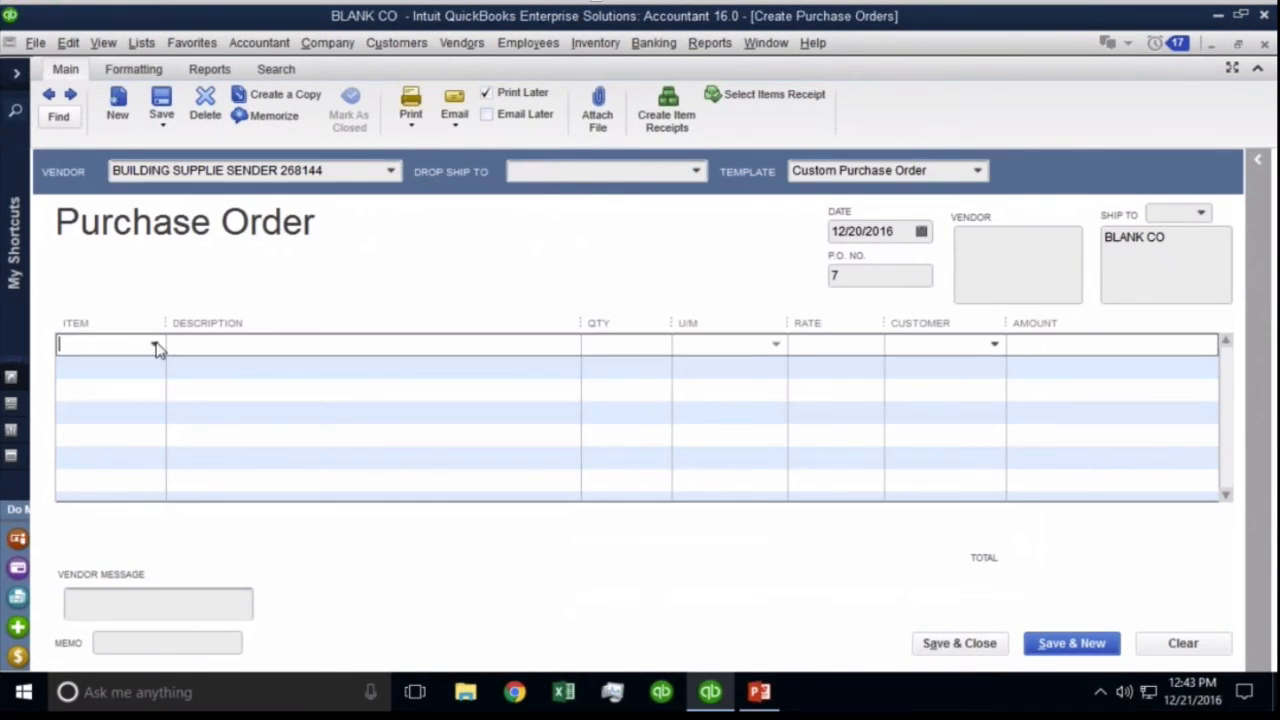
left_click(153, 344)
left_click(99, 416)
left_click(620, 348)
type("200")
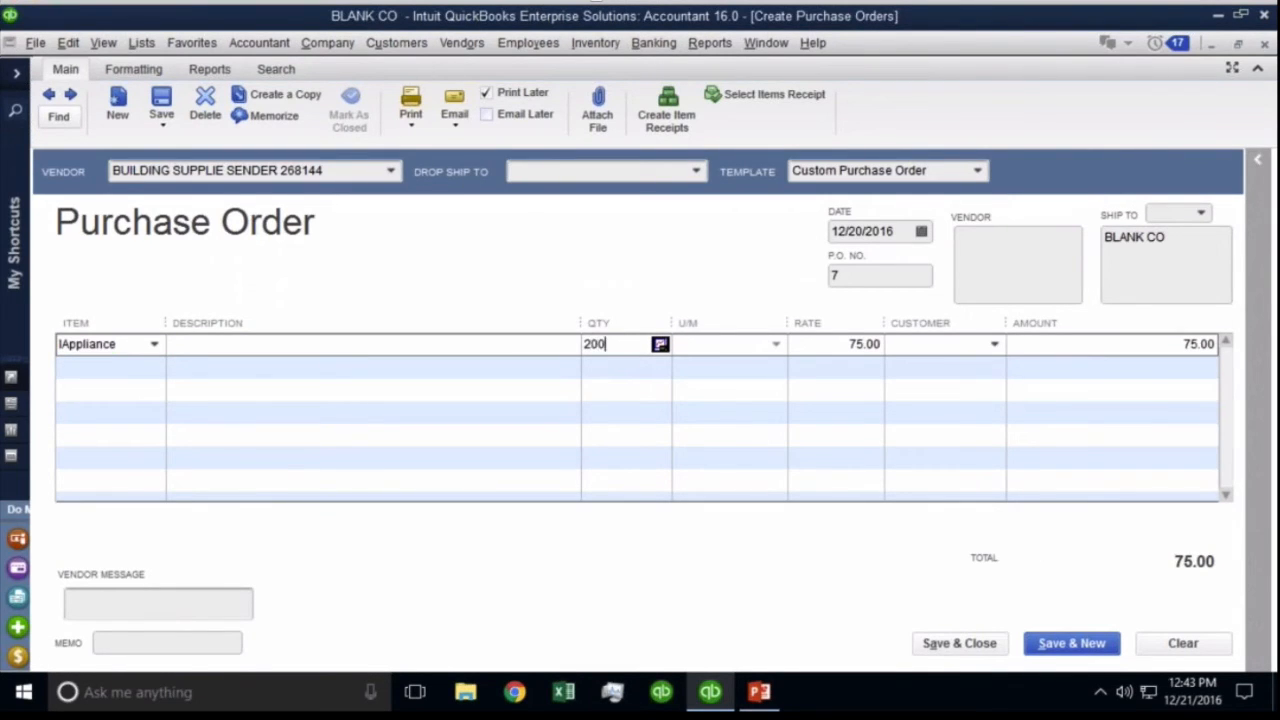
key("Tab")
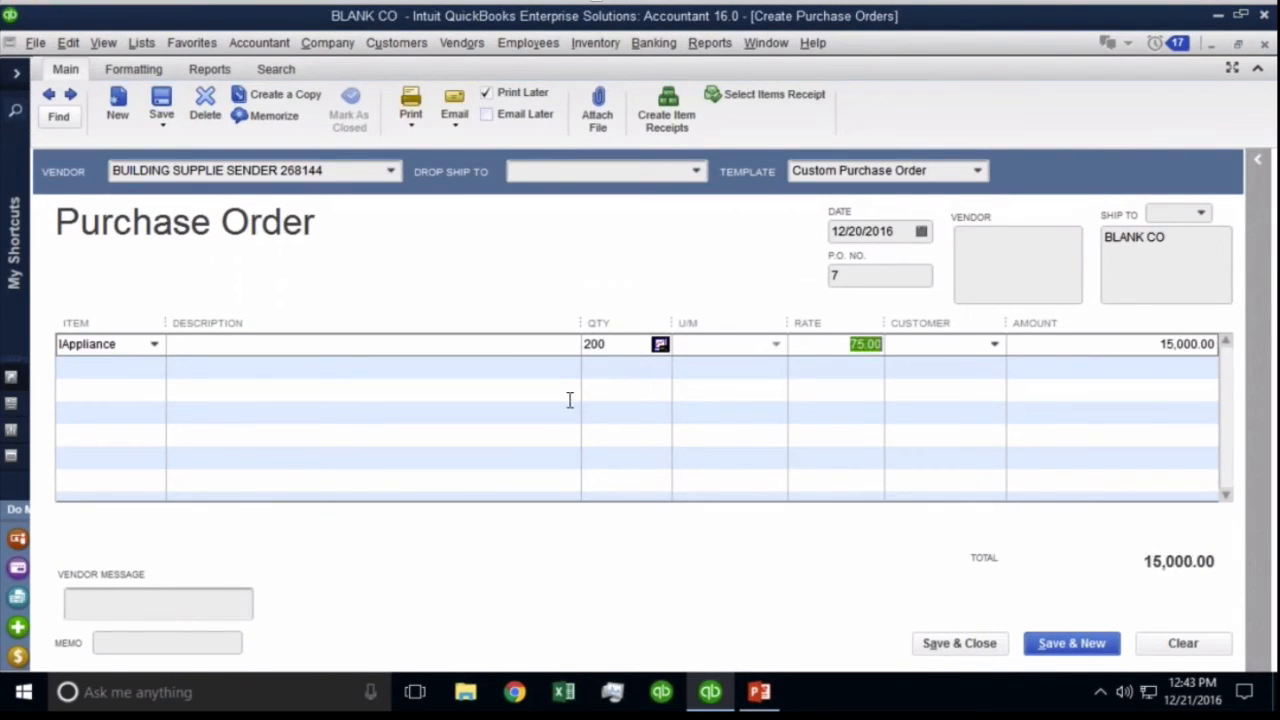
left_click(958, 644)
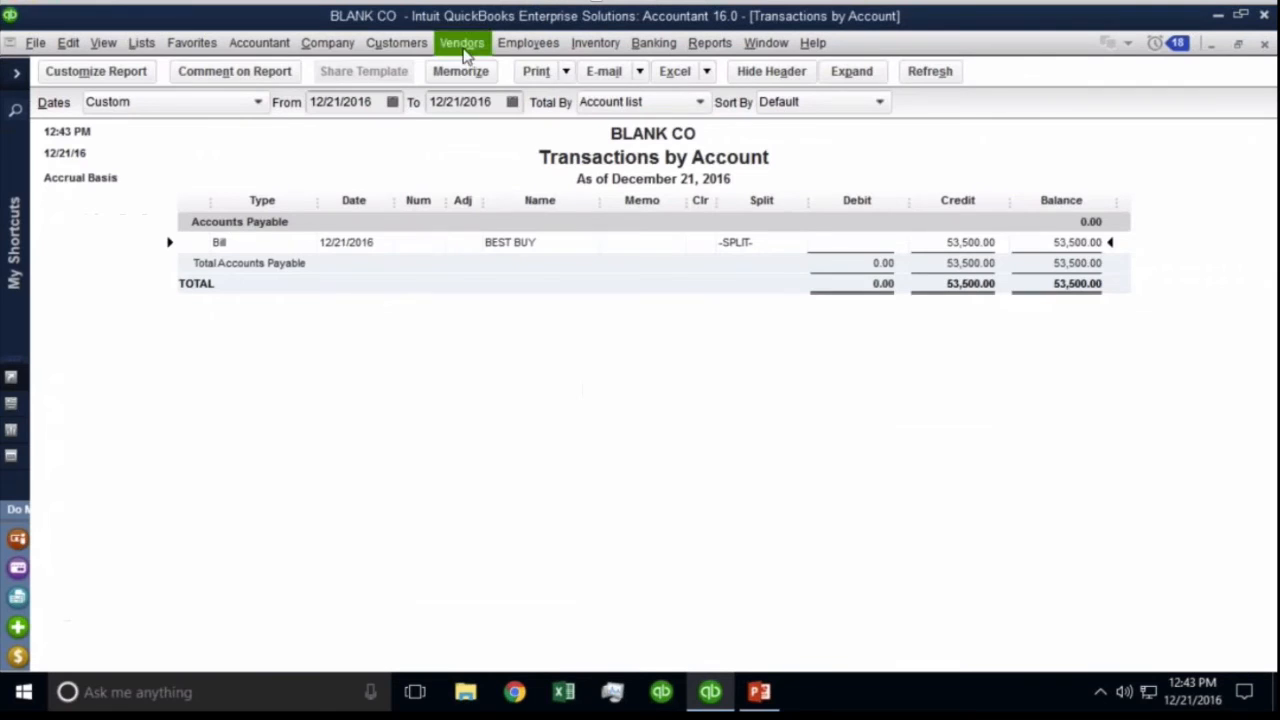
left_click(462, 43)
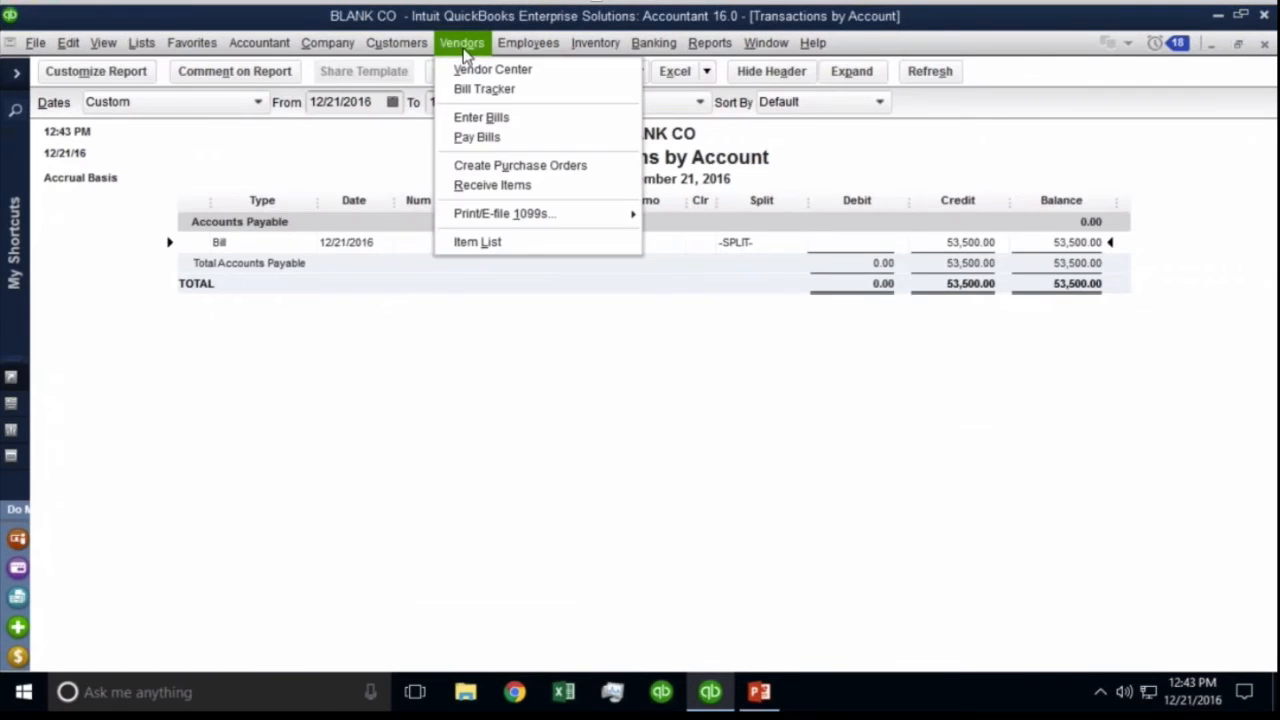
Receive items from the building-supply vendor, filling the receipt from purchase order 7.
left_click(492, 186)
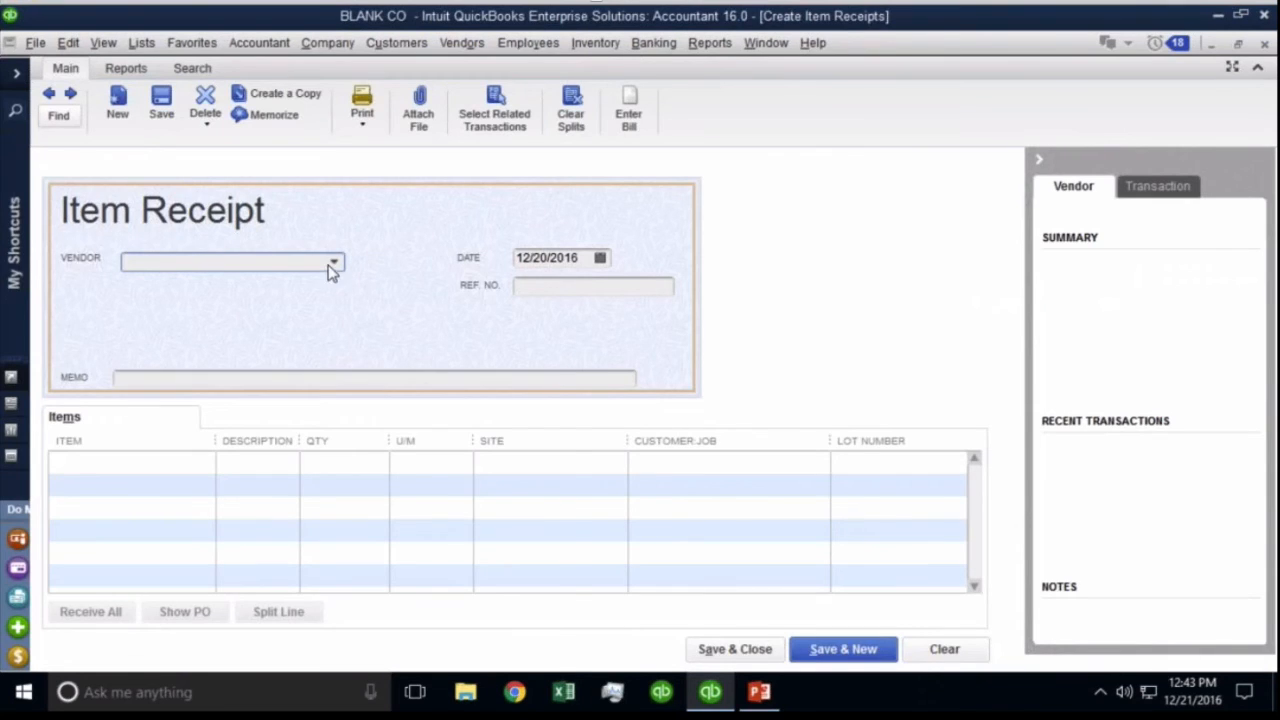
left_click(332, 264)
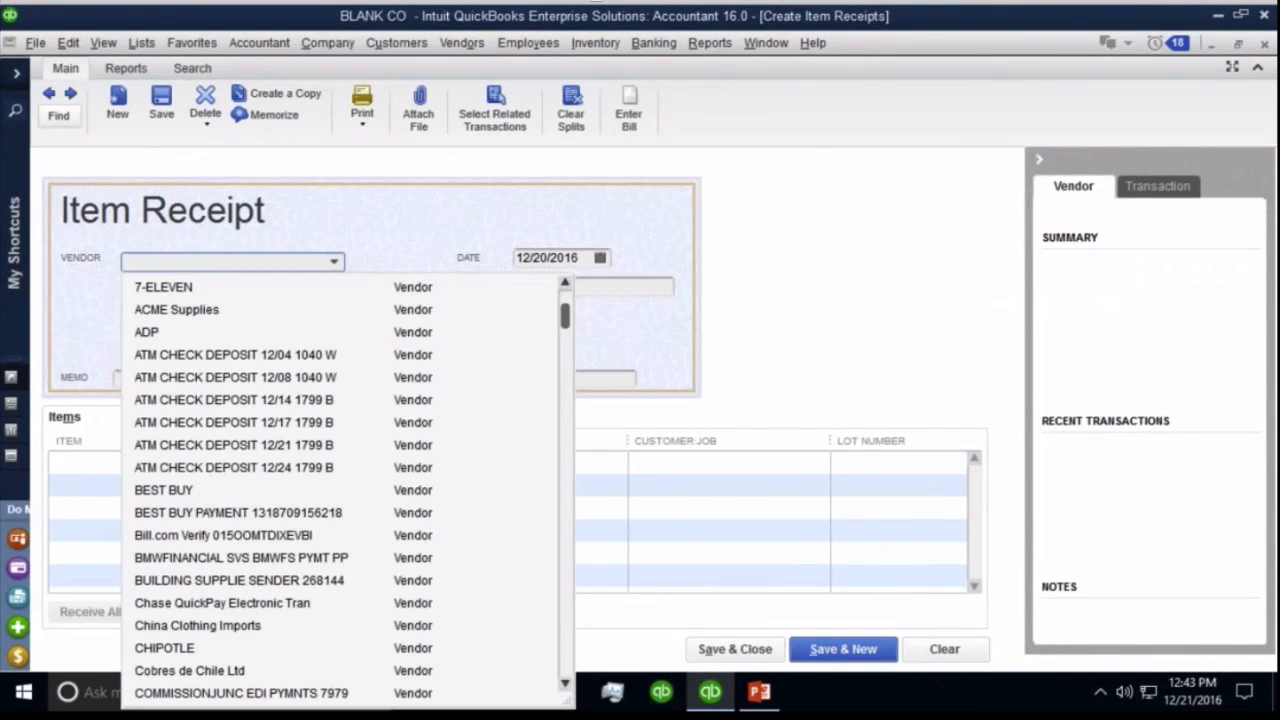
left_click(228, 580)
left_click(597, 254)
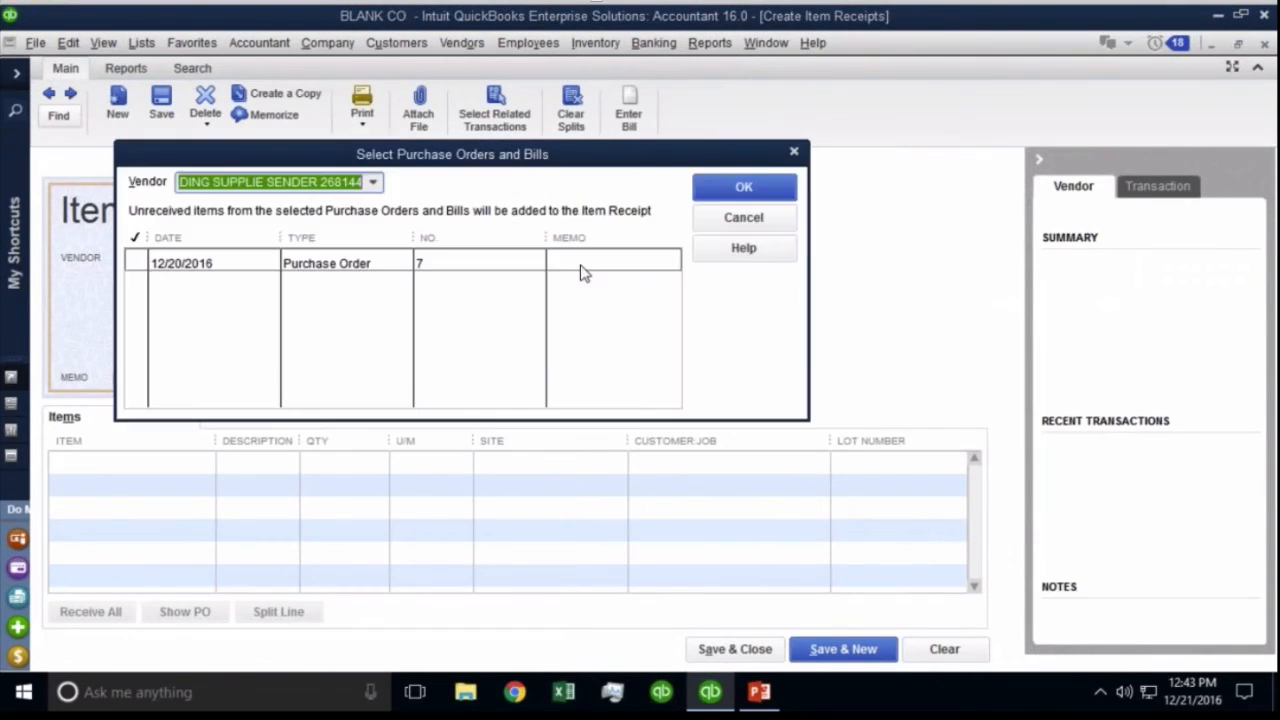
left_click(274, 268)
left_click(786, 188)
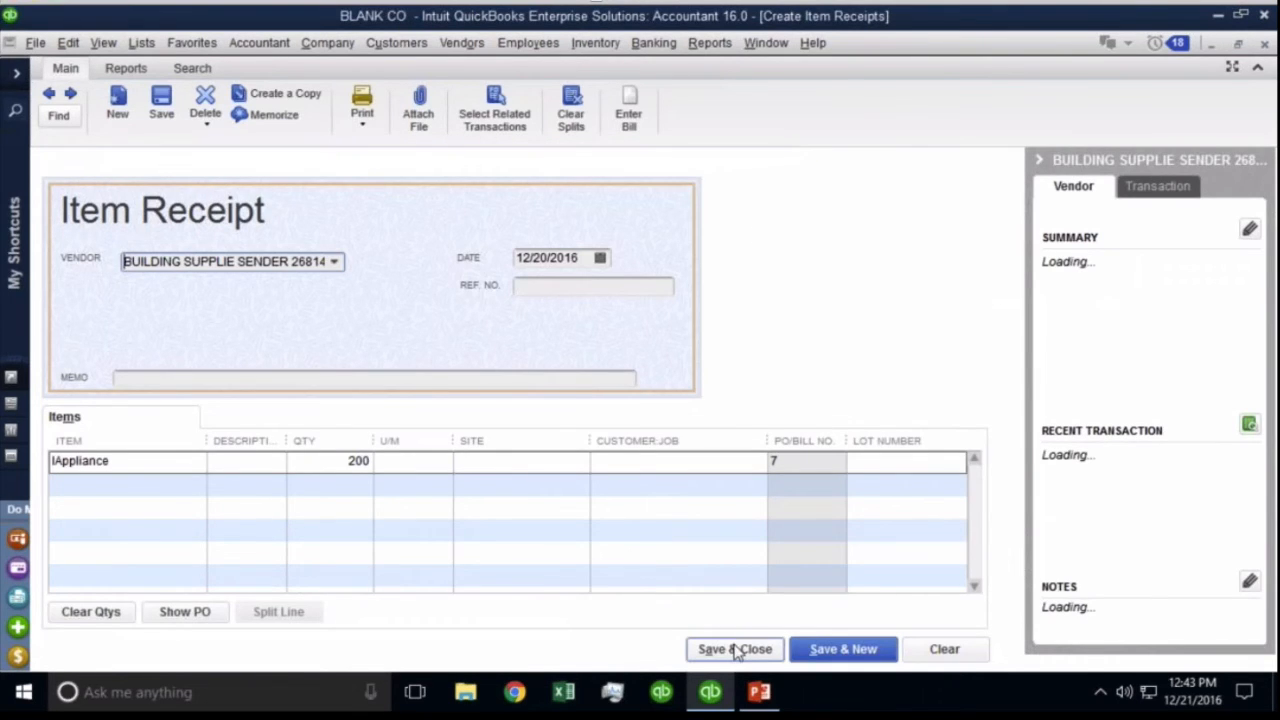
Assign site Main to the 200 IAppliance line, save past the warnings, and return to the Balance Sheet.
left_click(736, 650)
left_click(640, 237)
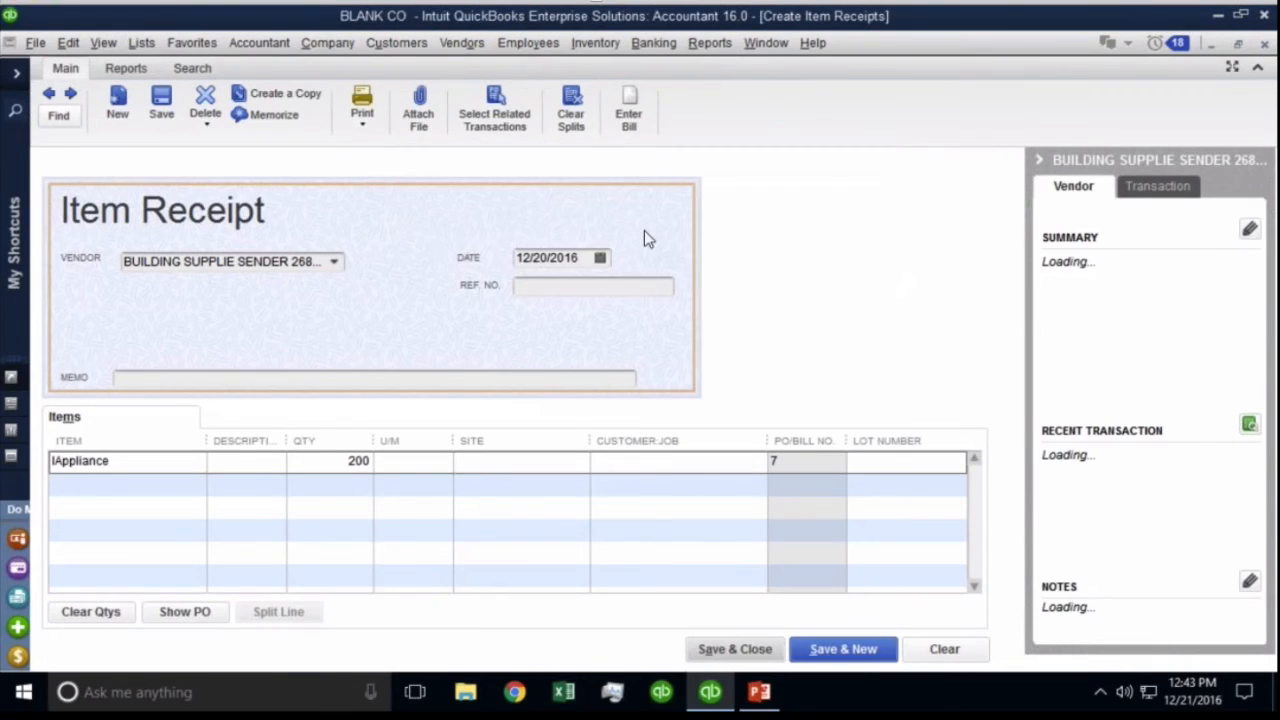
left_click(581, 460)
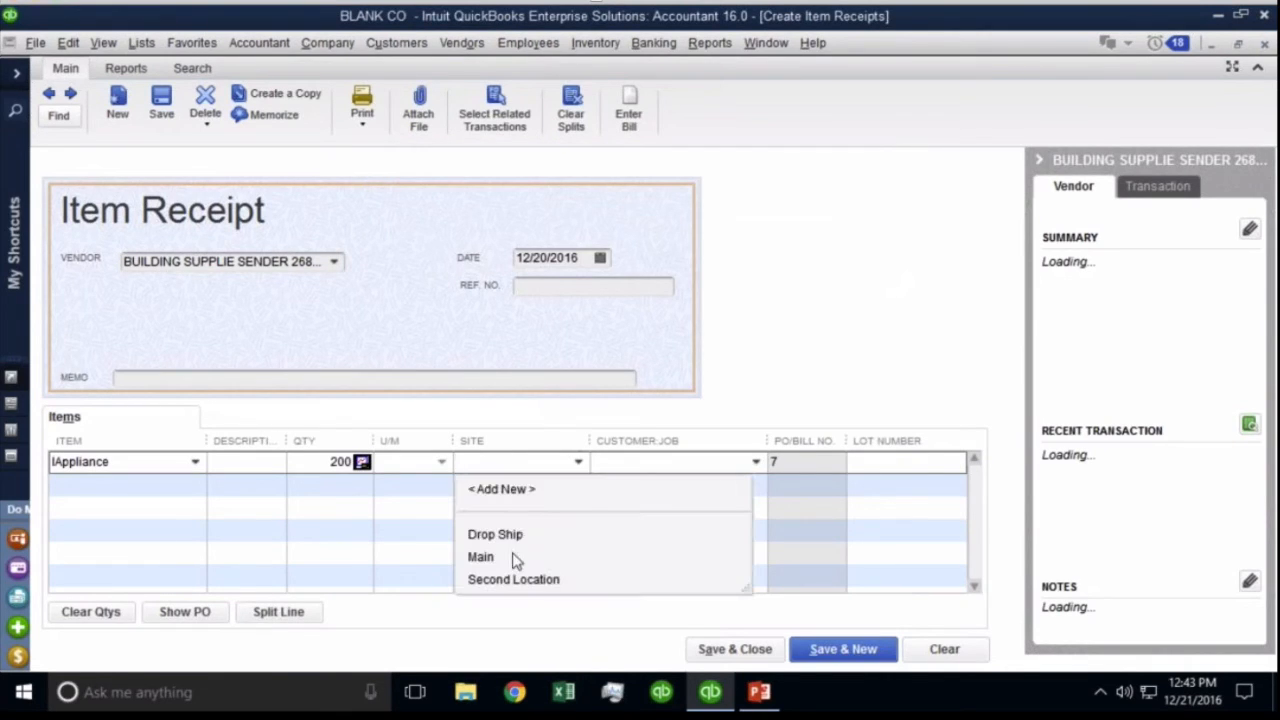
left_click(514, 558)
left_click(705, 650)
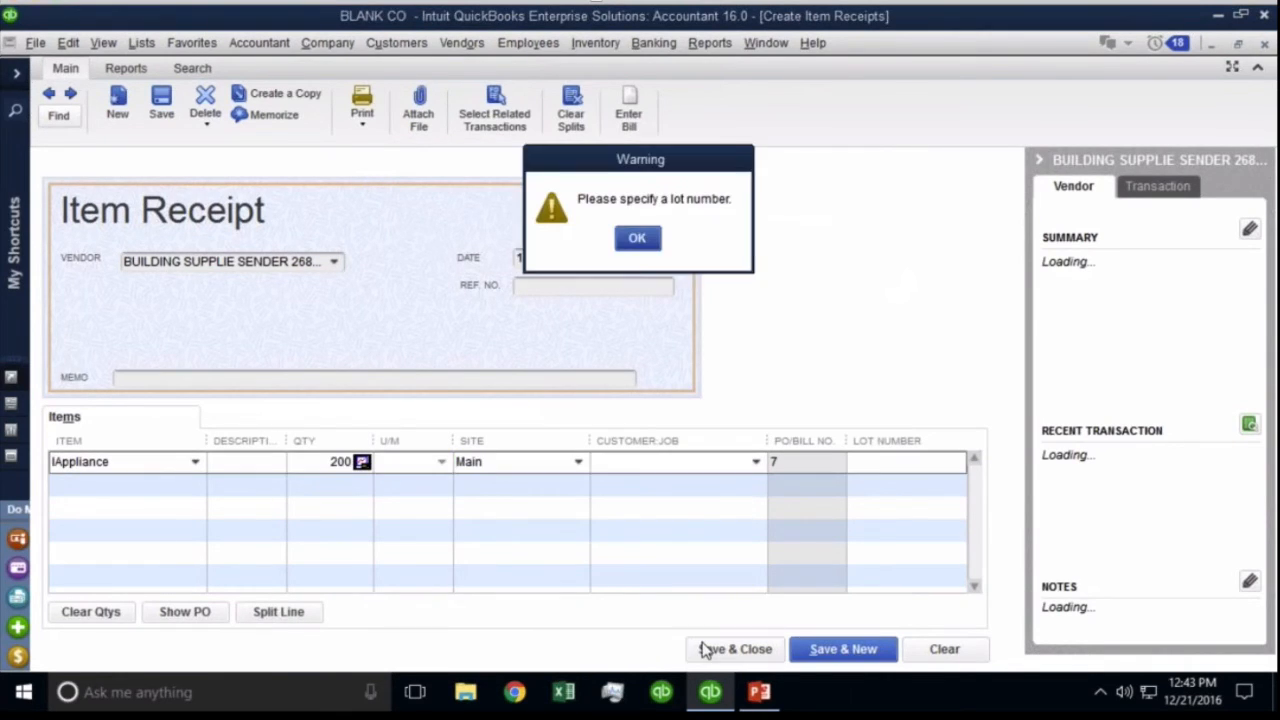
left_click(638, 237)
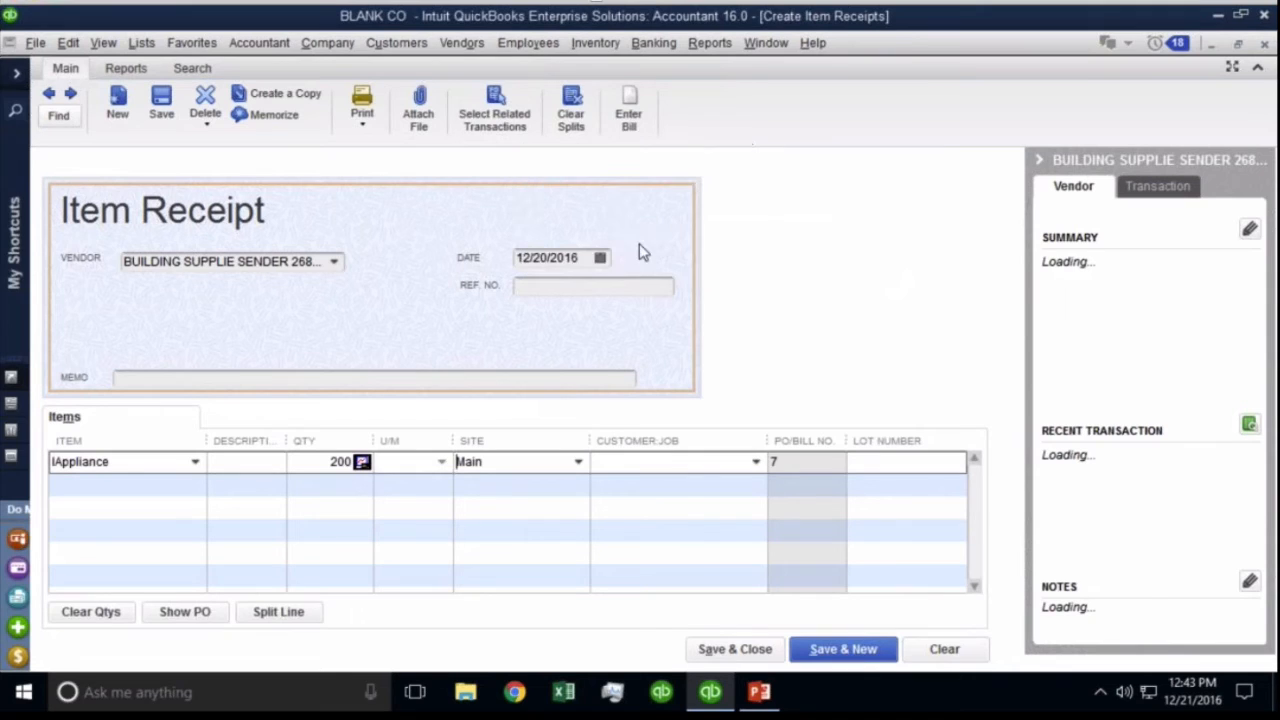
left_click(717, 649)
key("Escape")
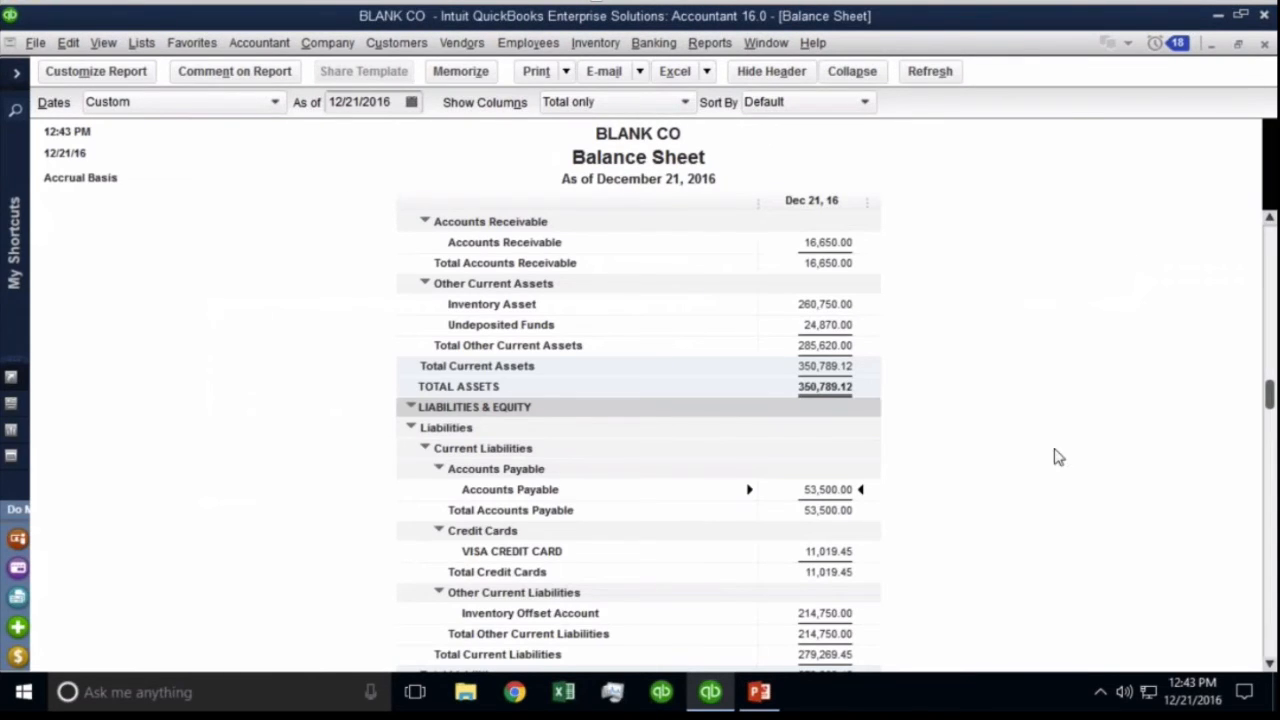
QuickZoom on the Inventory Offset Account's 214,750.00 Balance Sheet amount to list its transactions.
left_click(386, 101)
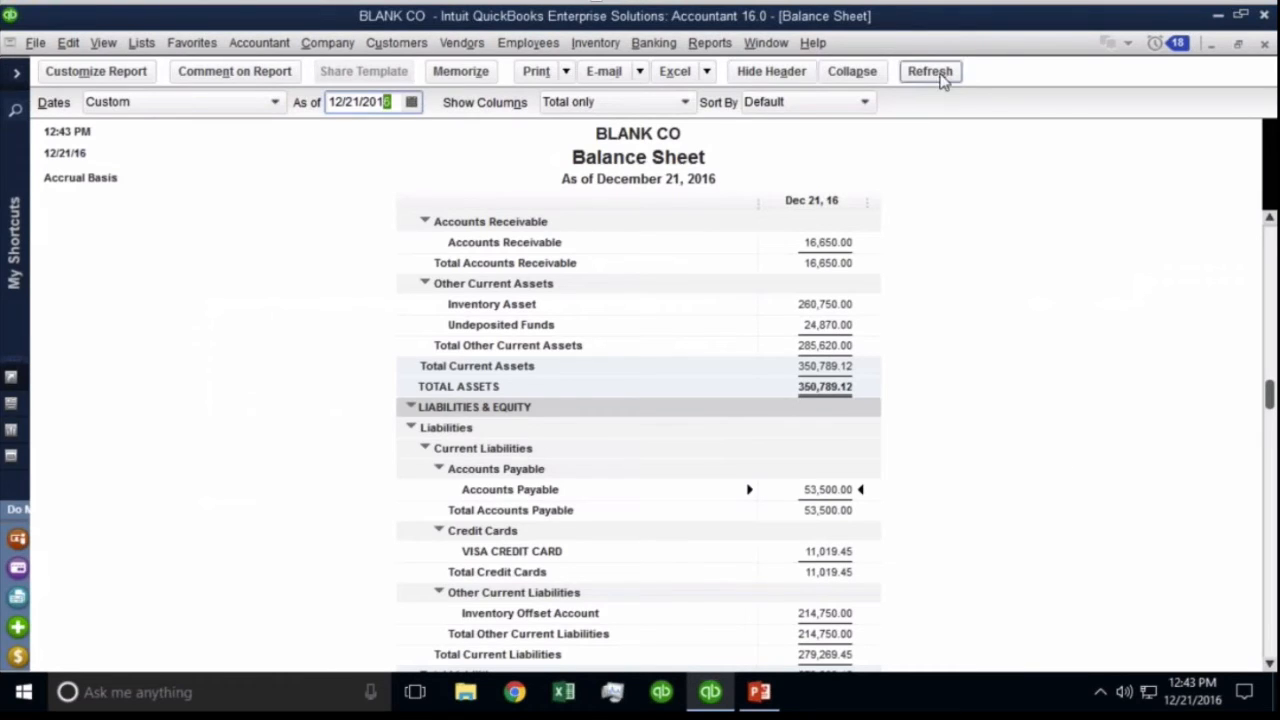
left_click(840, 620)
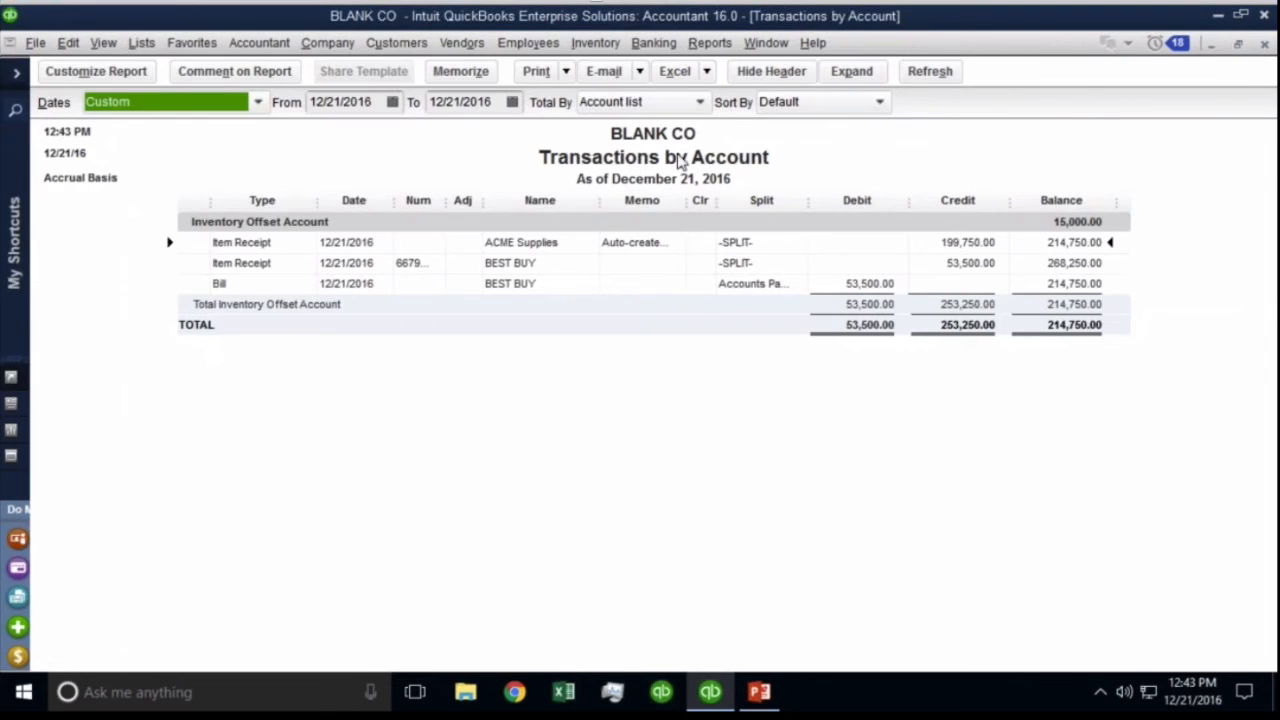
Total the Transactions by Account report by Vendor for 01/01/2016 to 12/21/2016.
left_click(617, 104)
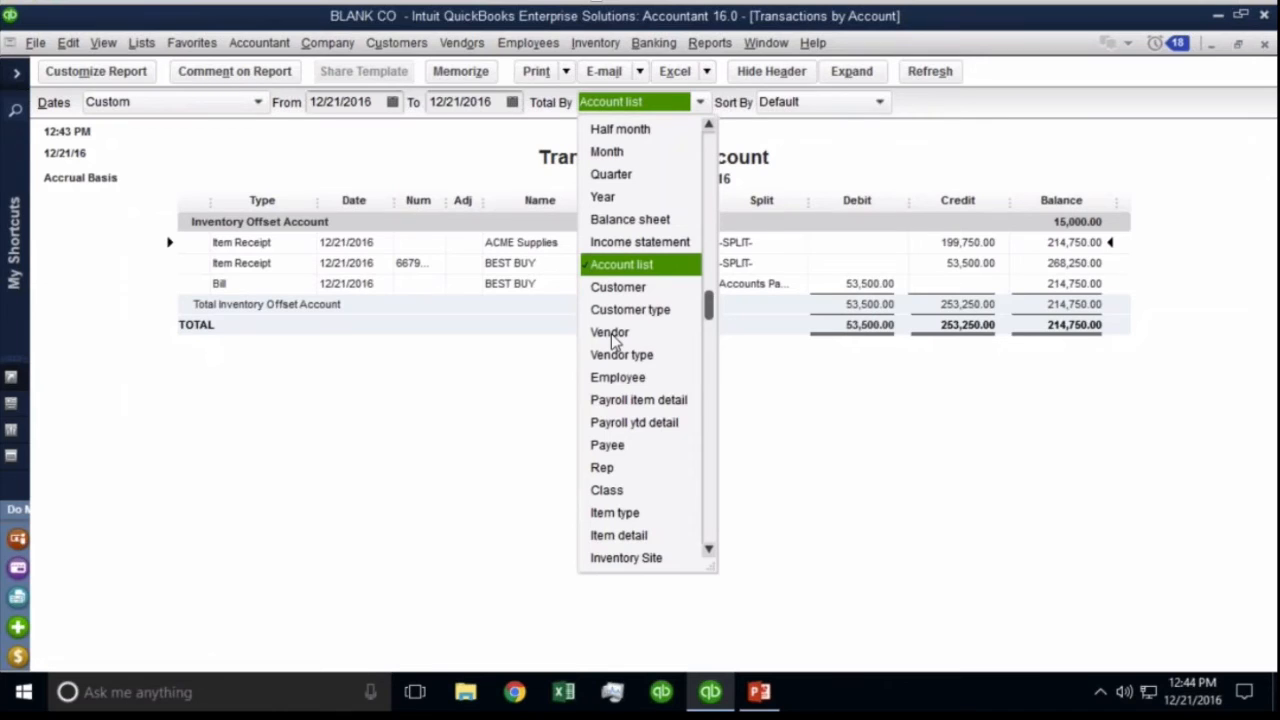
left_click(612, 336)
left_click(347, 104)
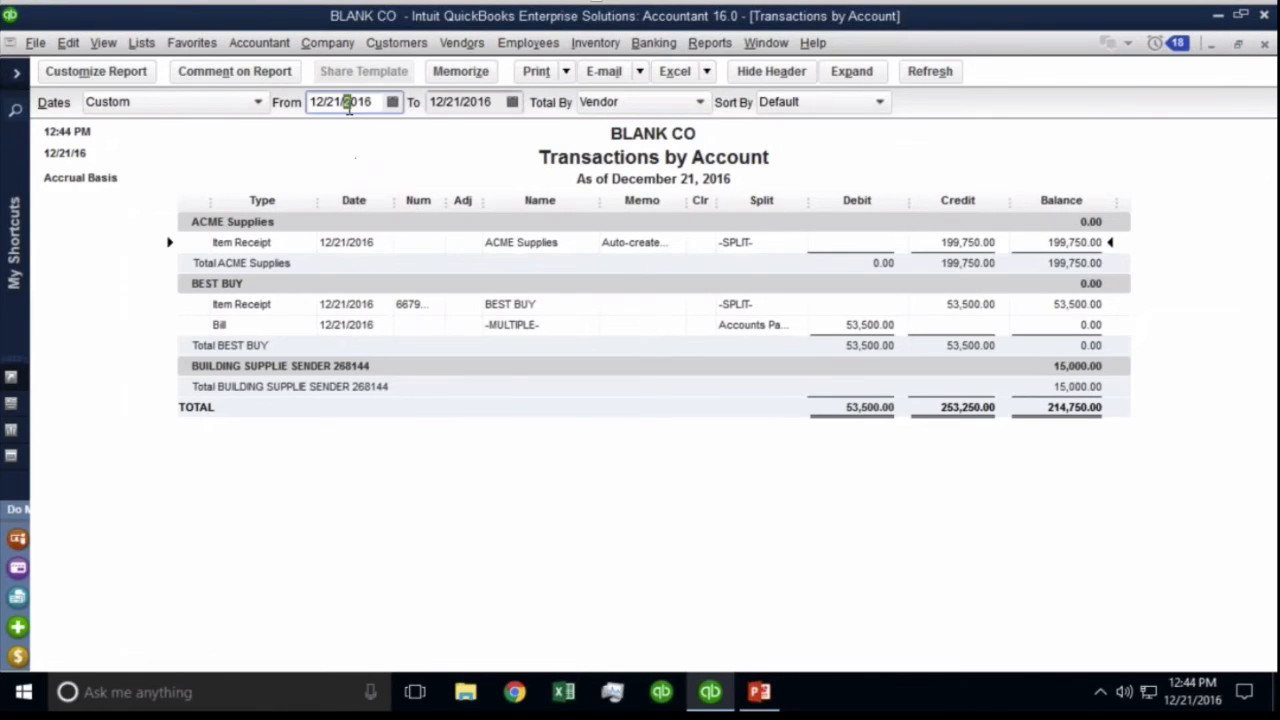
key("y")
left_click(922, 76)
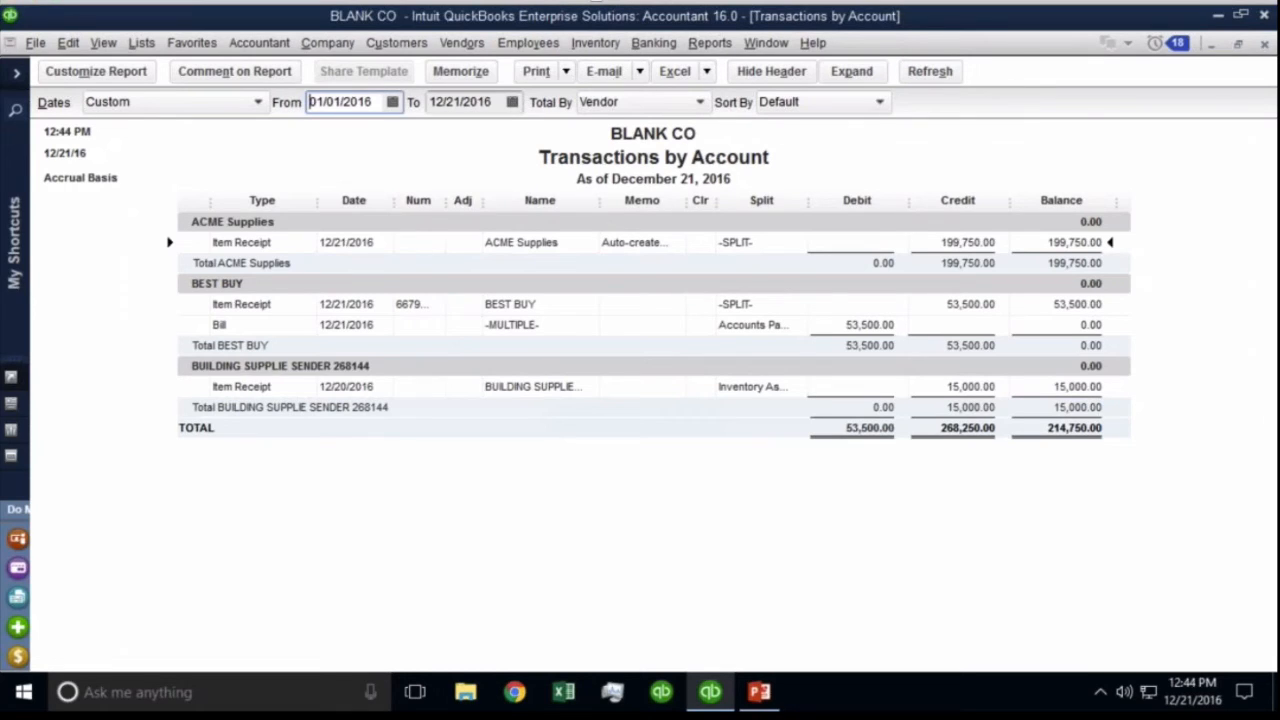
Customize the report to add the Paid column, keeping the Clr column shown.
left_click(79, 75)
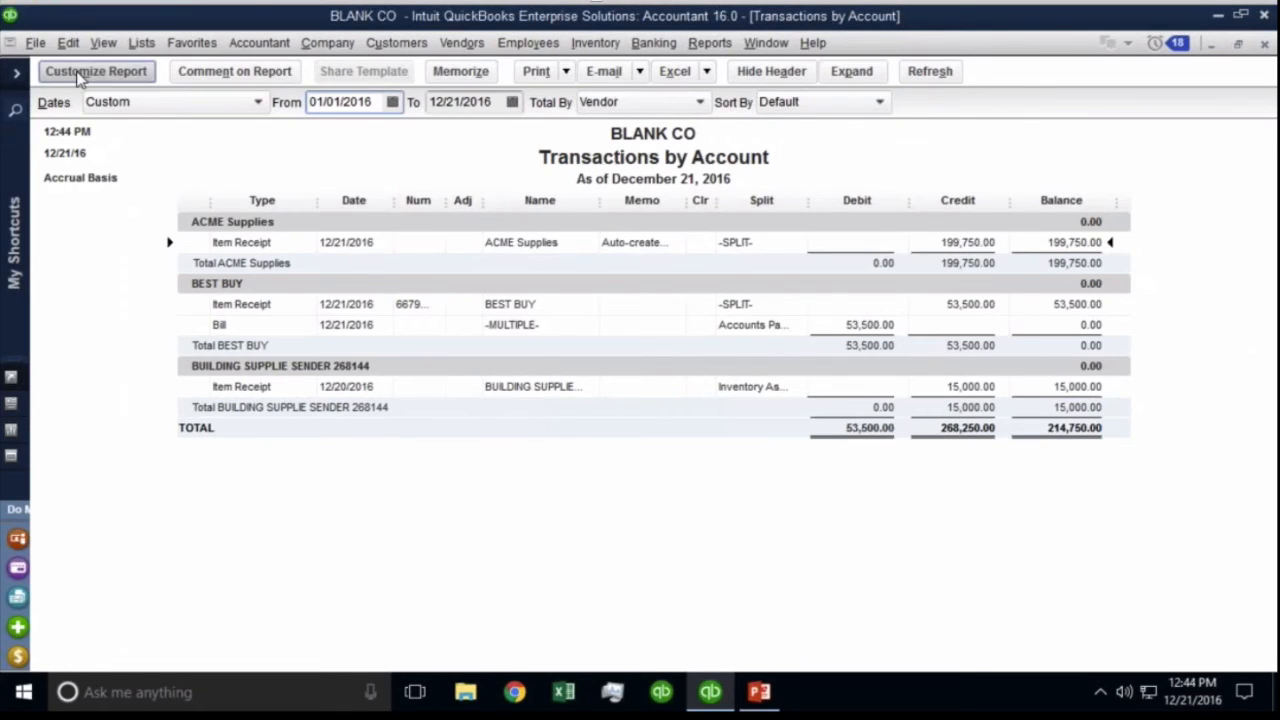
left_click(166, 370)
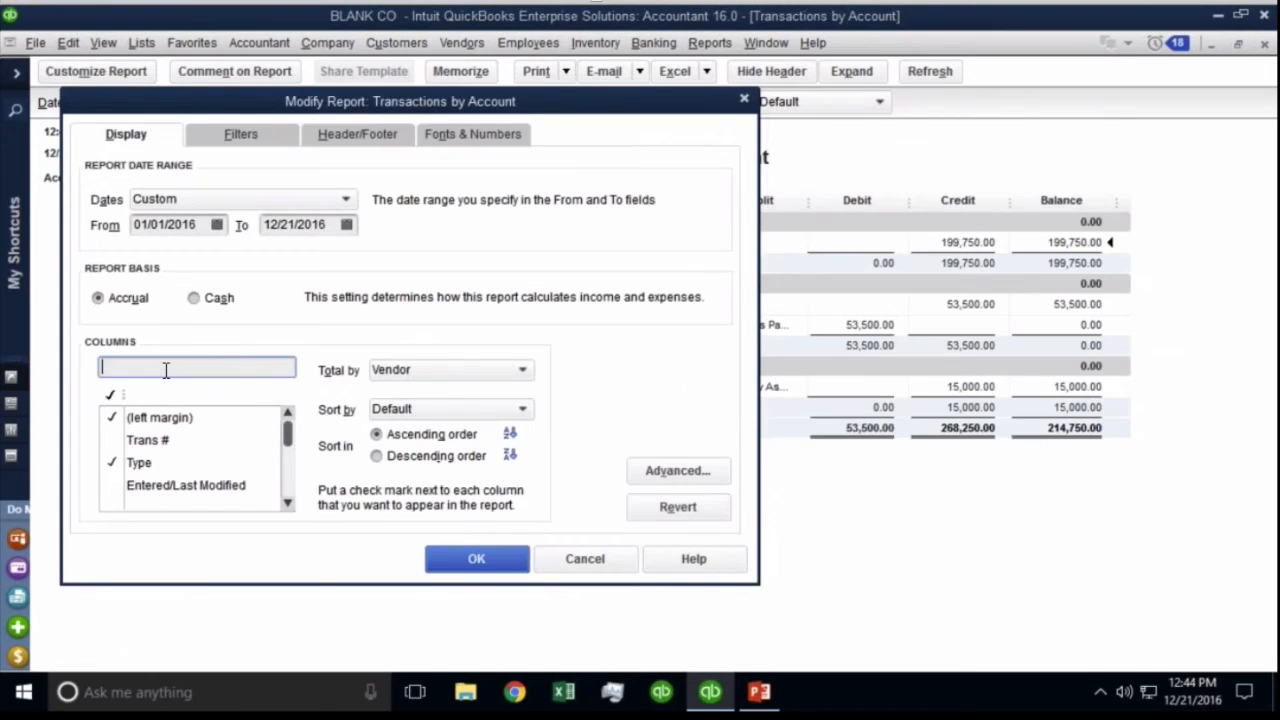
type("clr")
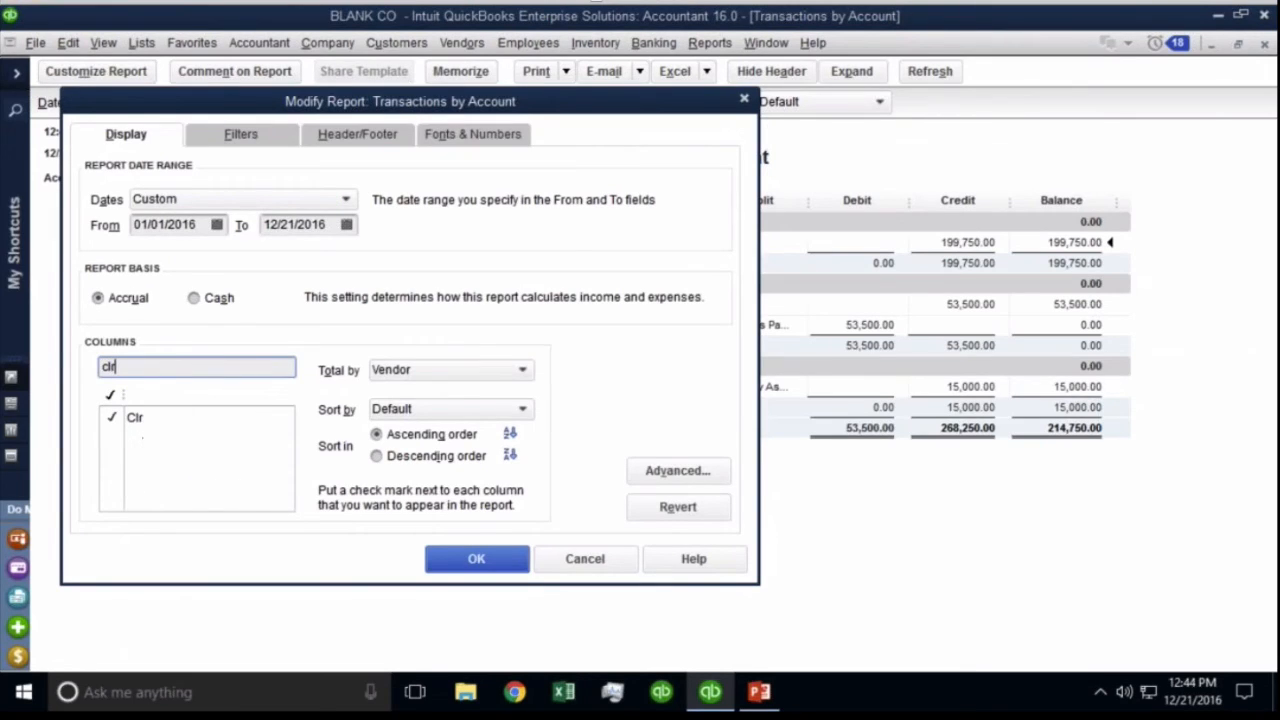
left_click(113, 418)
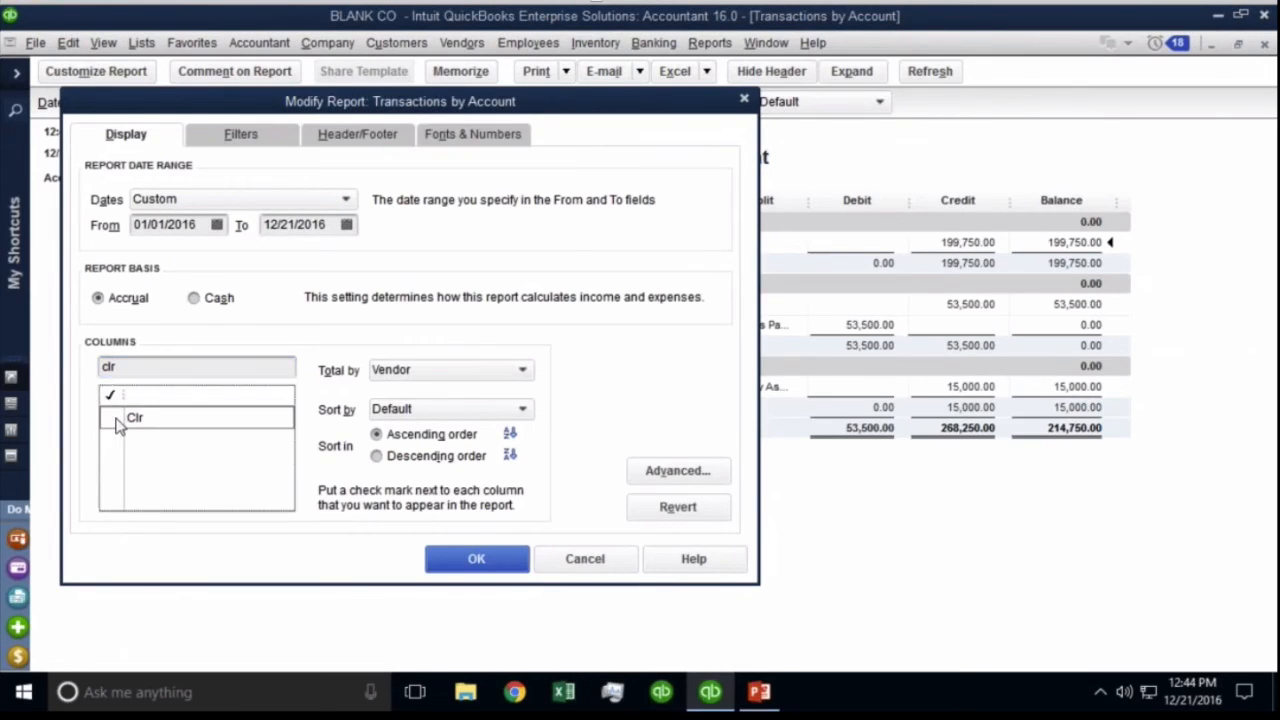
left_click(113, 418)
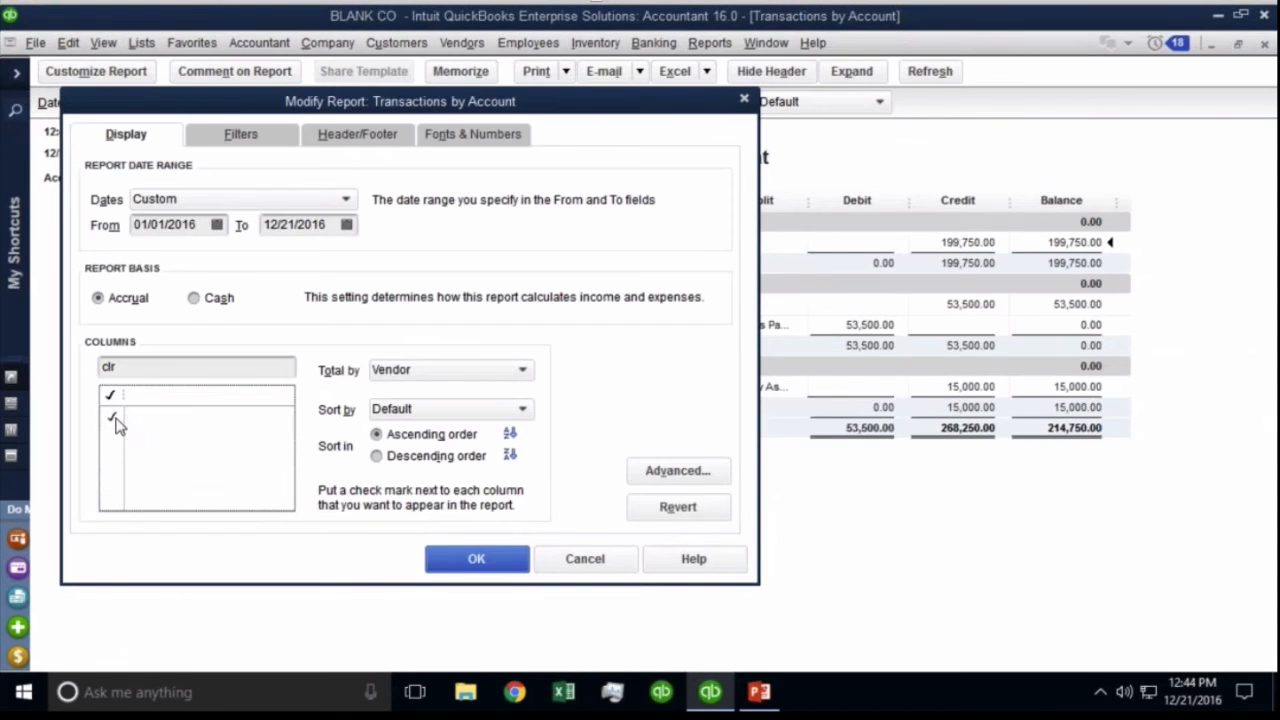
left_click(150, 367)
type("pa")
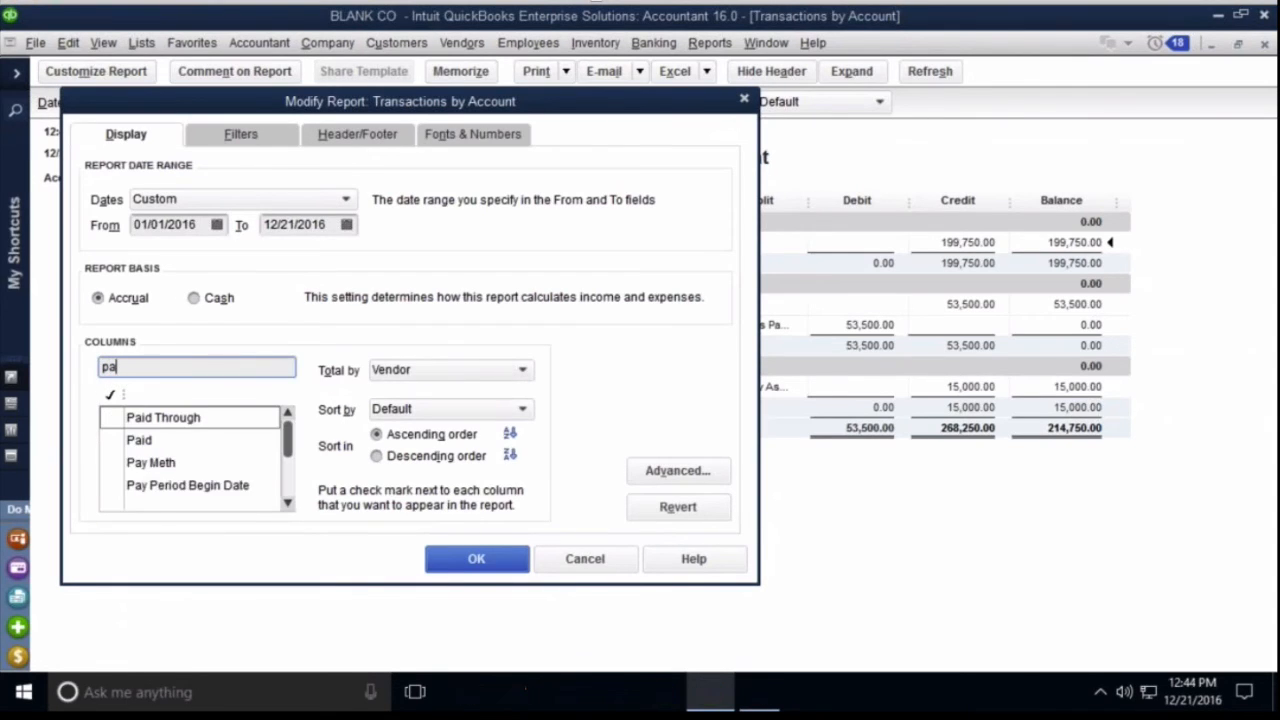
type("id")
left_click(109, 441)
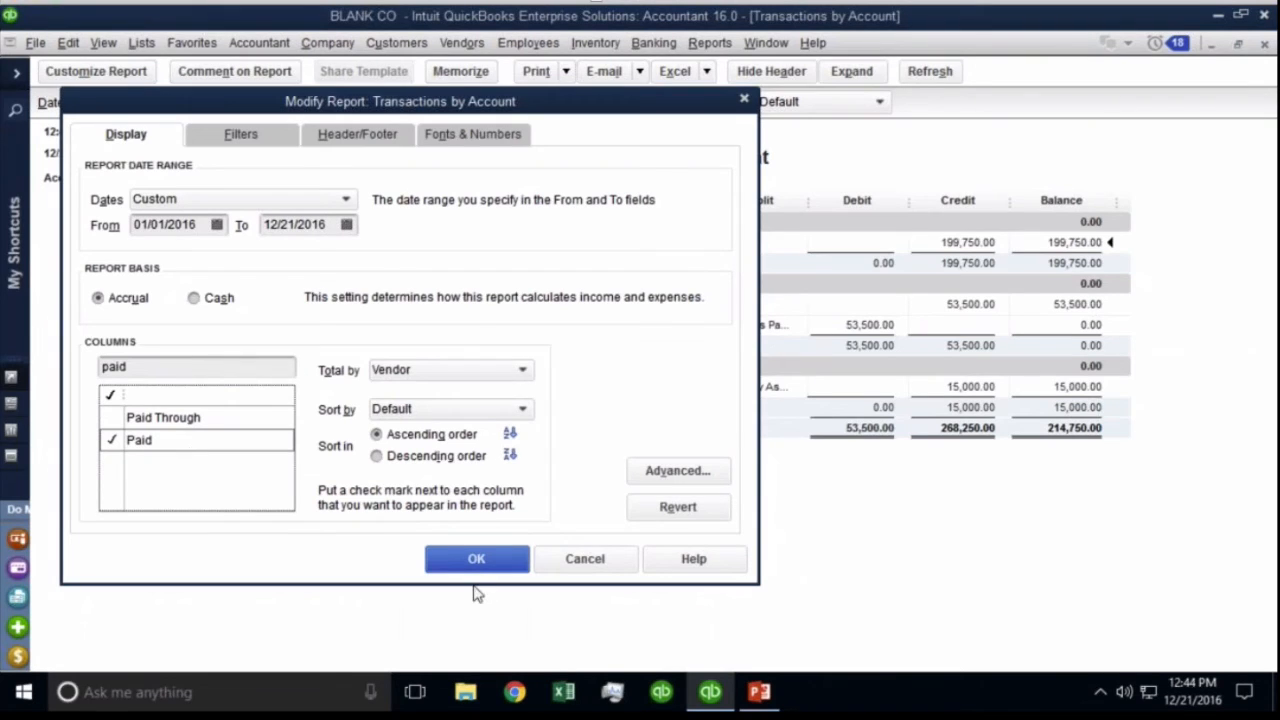
left_click(450, 559)
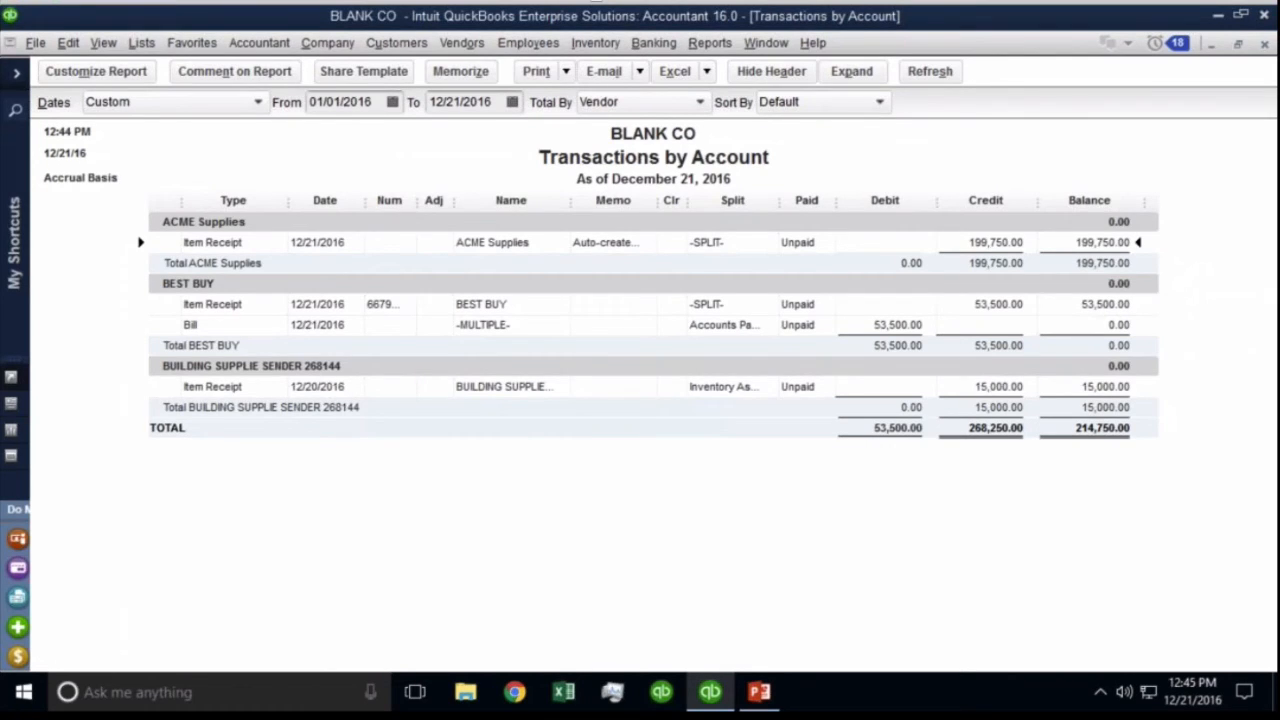
Pay the 53,500.00 BEST BUY bill from CHASE CHECKING and widen the report's Clr column.
left_click(530, 45)
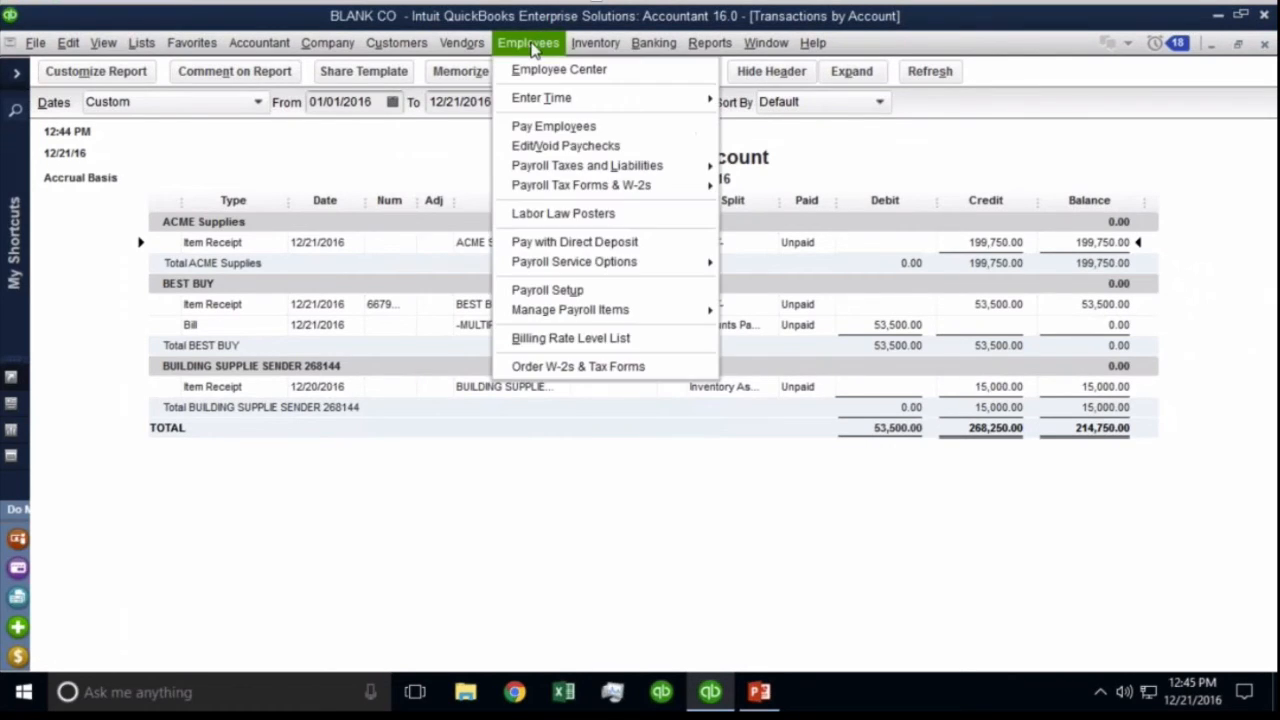
mouse_move(455, 45)
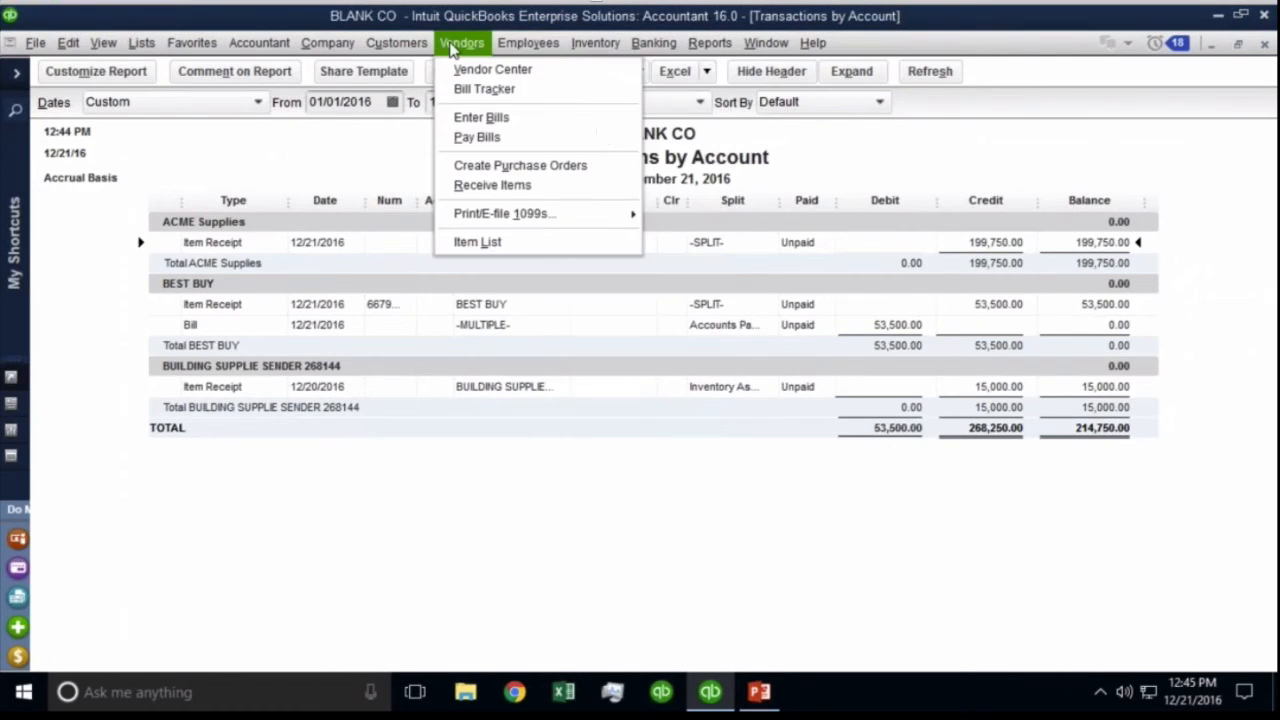
left_click(480, 140)
left_click(56, 186)
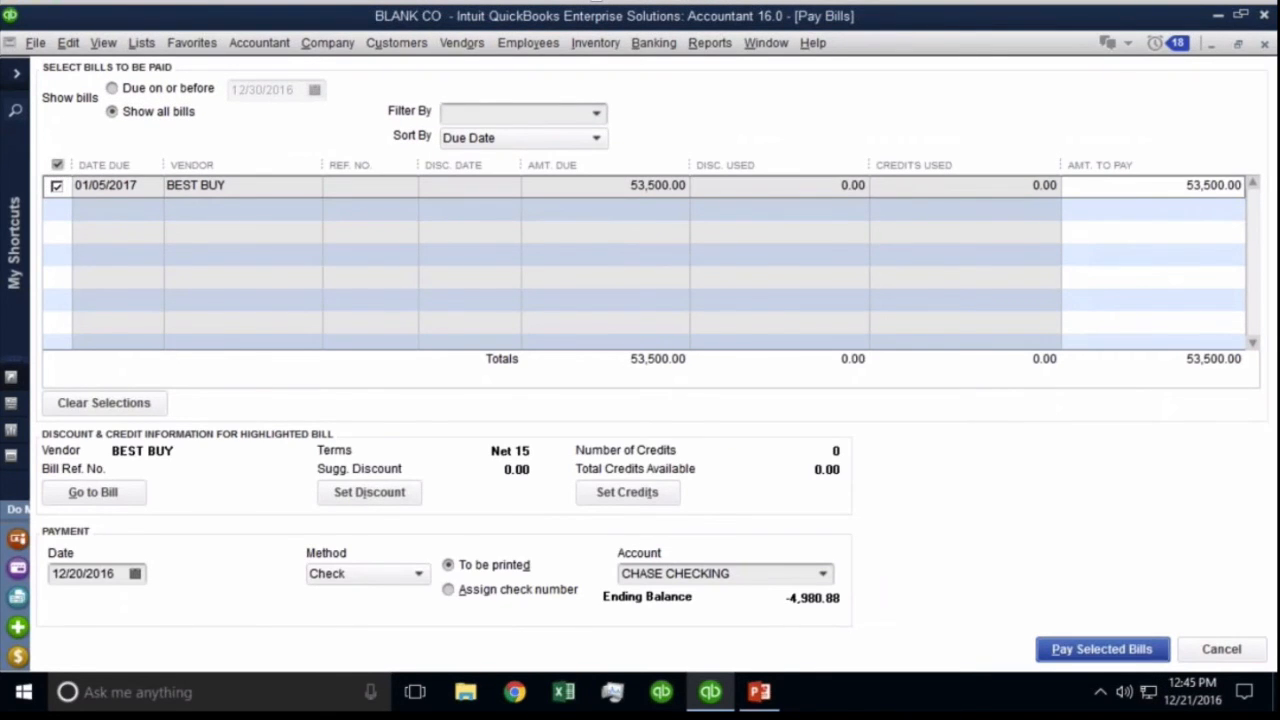
left_click(1102, 649)
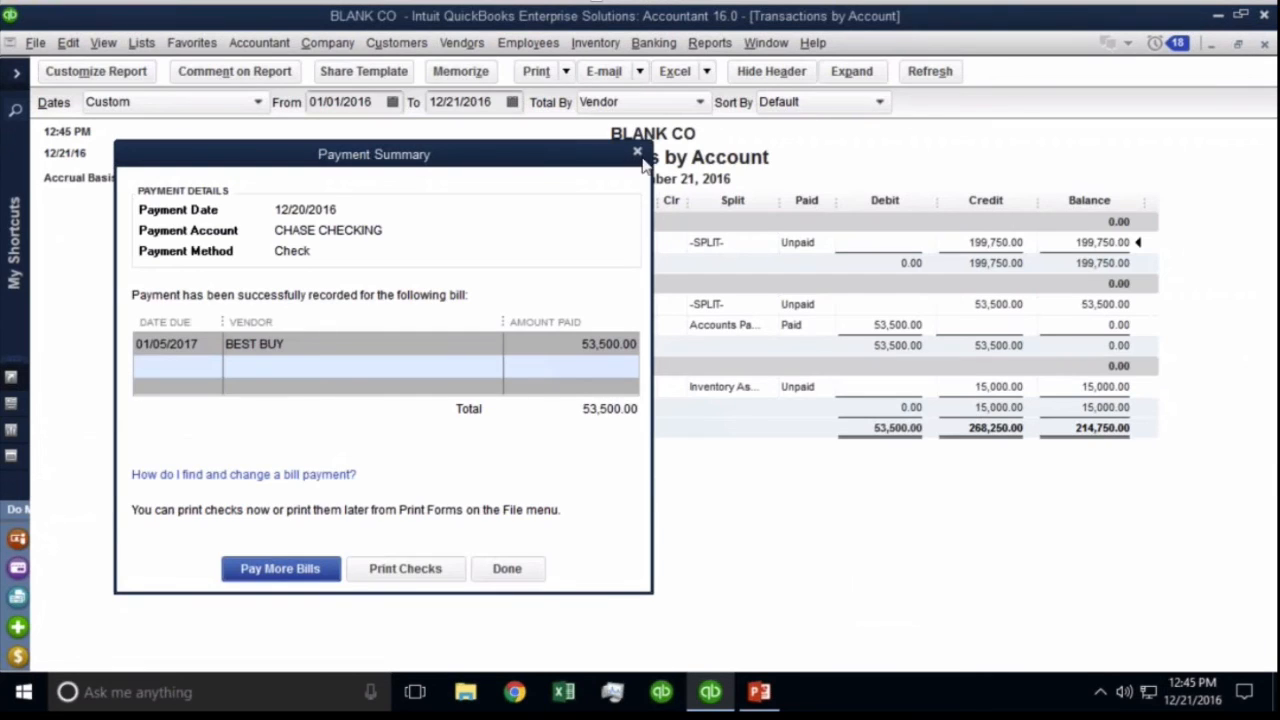
left_click(638, 153)
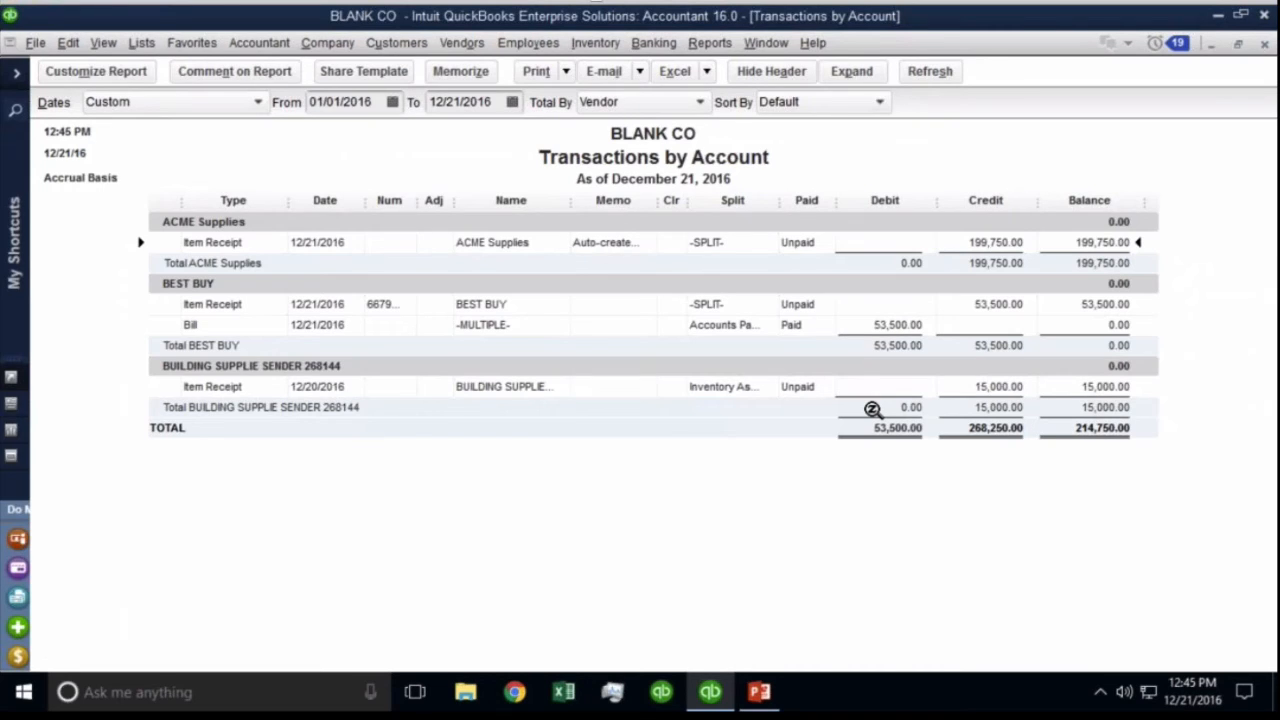
left_click_drag(690, 200, 709, 200)
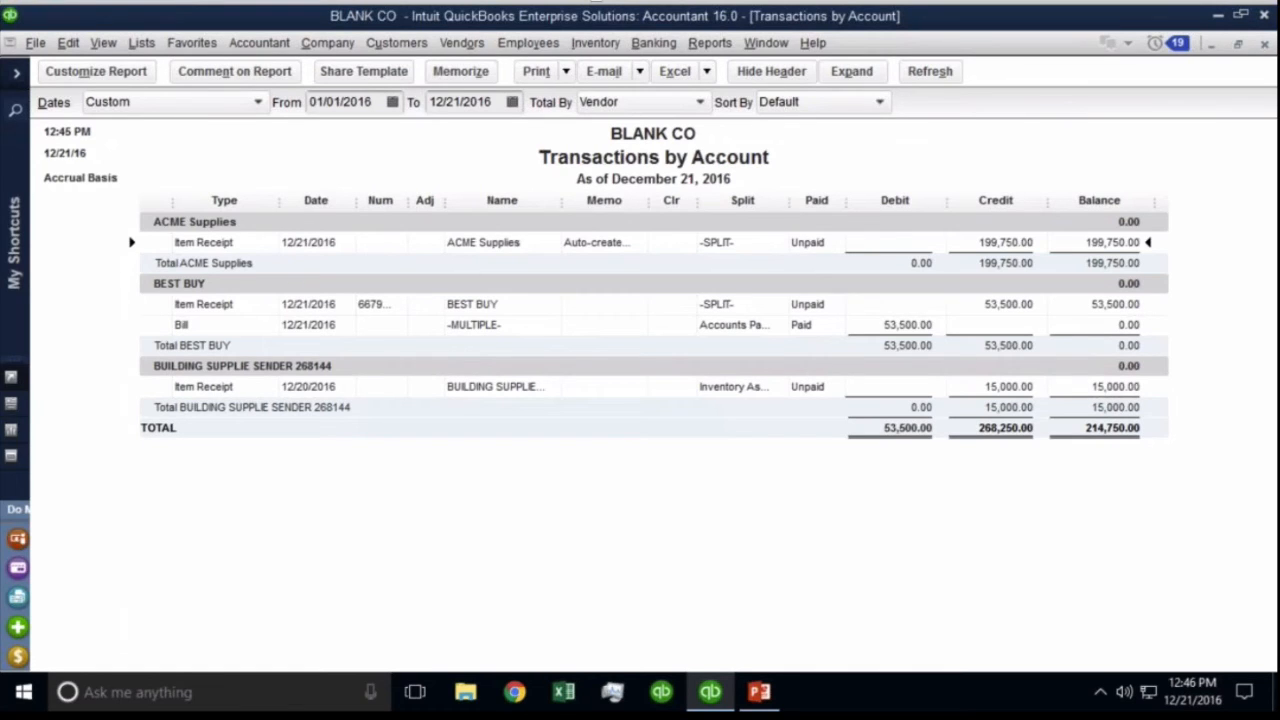
Open the Chart of Accounts from the Lists menu to view Inventory Offset Account at 214,750.00.
left_click(142, 44)
left_click(148, 69)
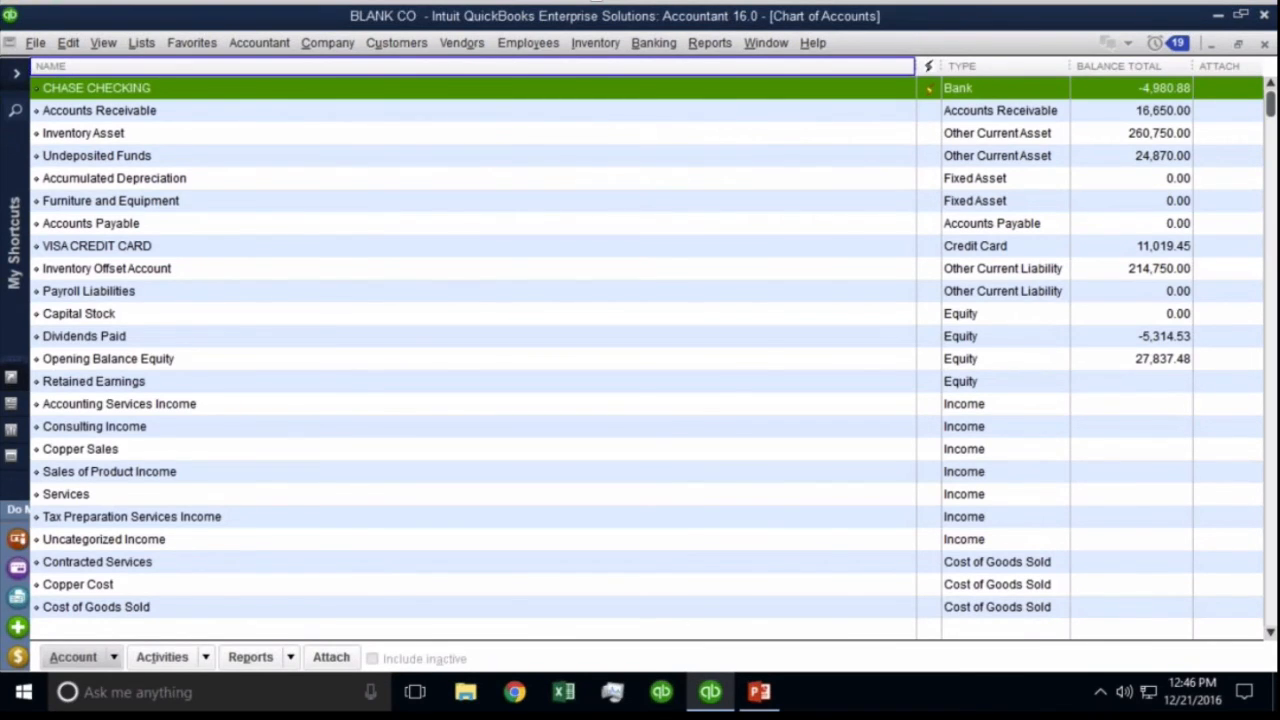
Begin reconciling Inventory Offset Account with ending balance 0 and statement date 12/20/2016.
left_click(655, 43)
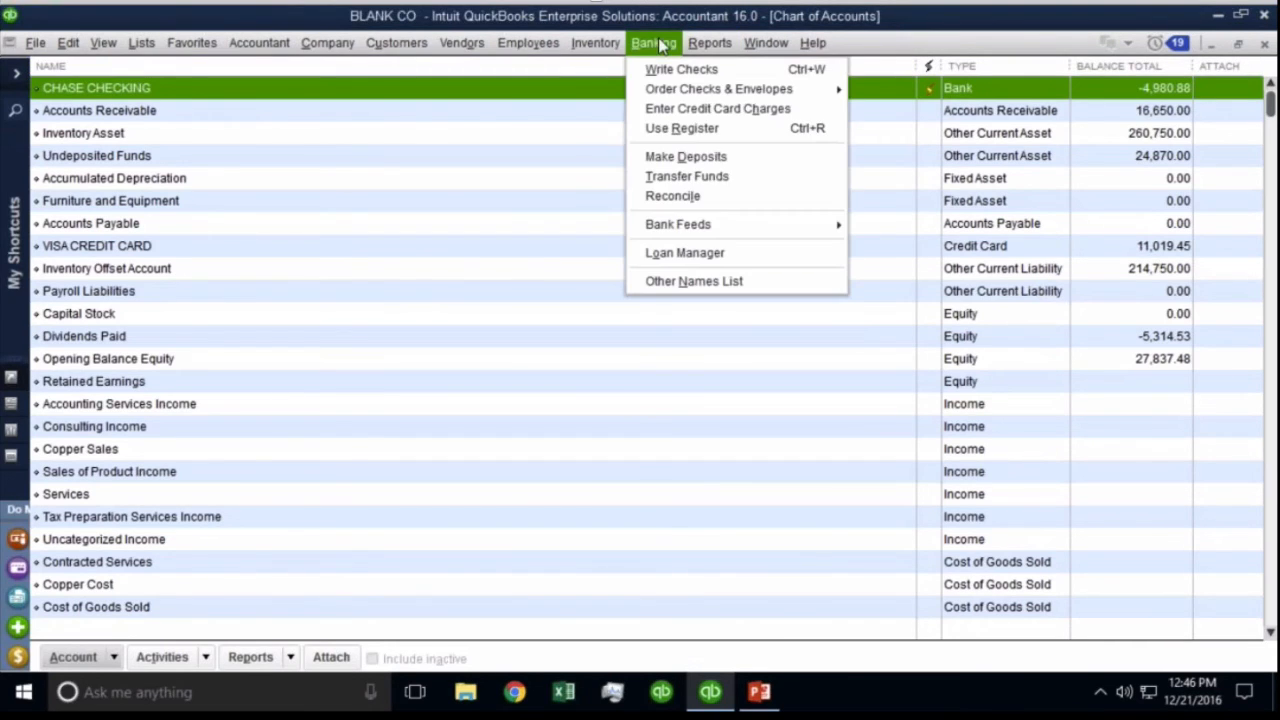
left_click(676, 199)
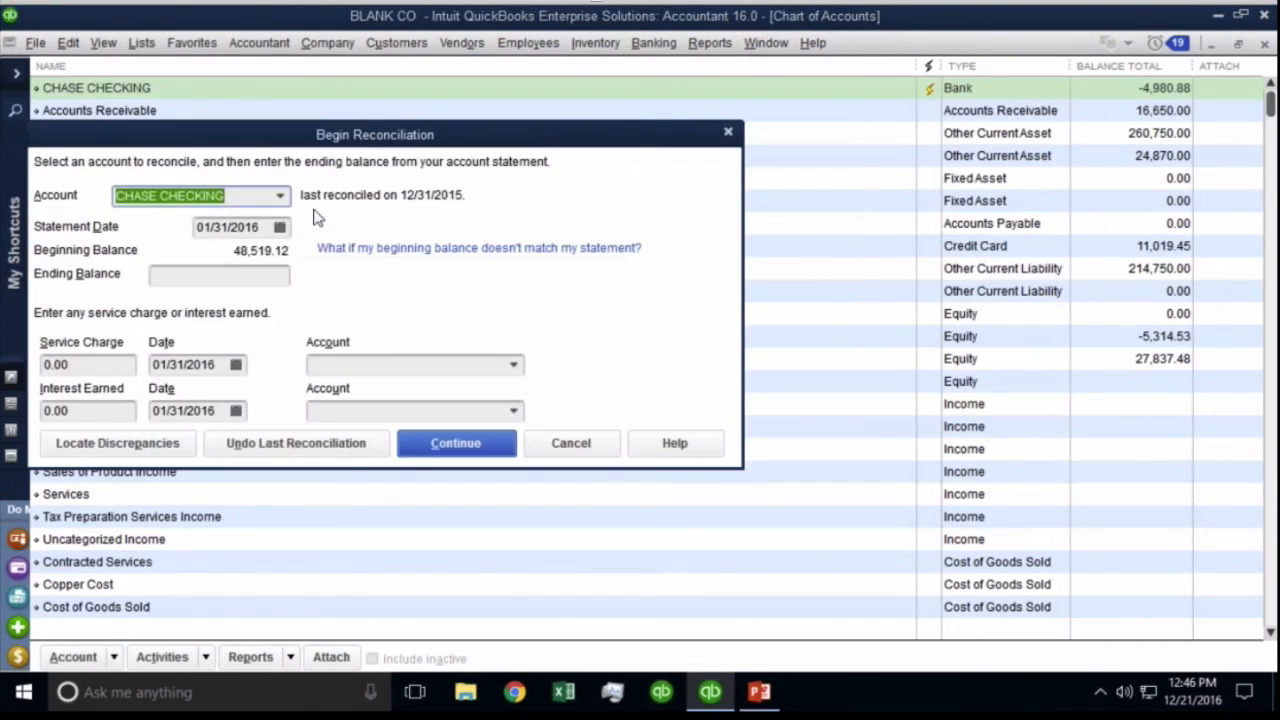
type("Inventory Offset Account")
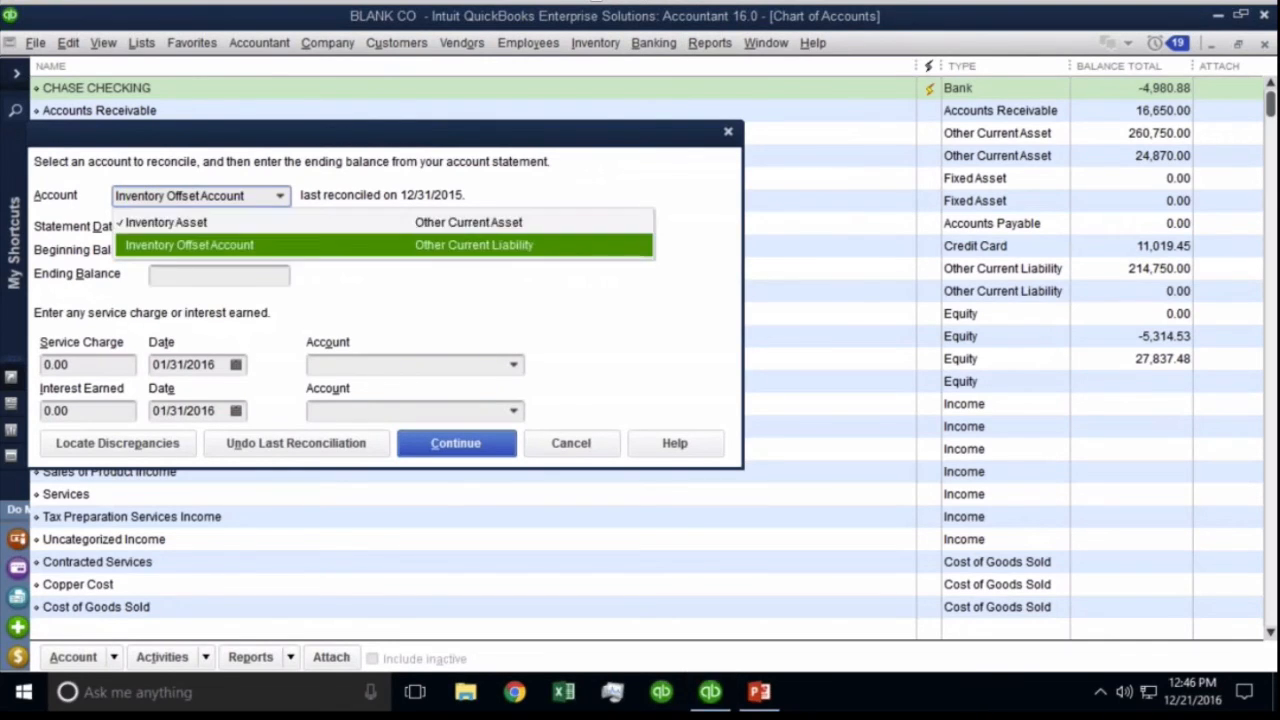
key("Return")
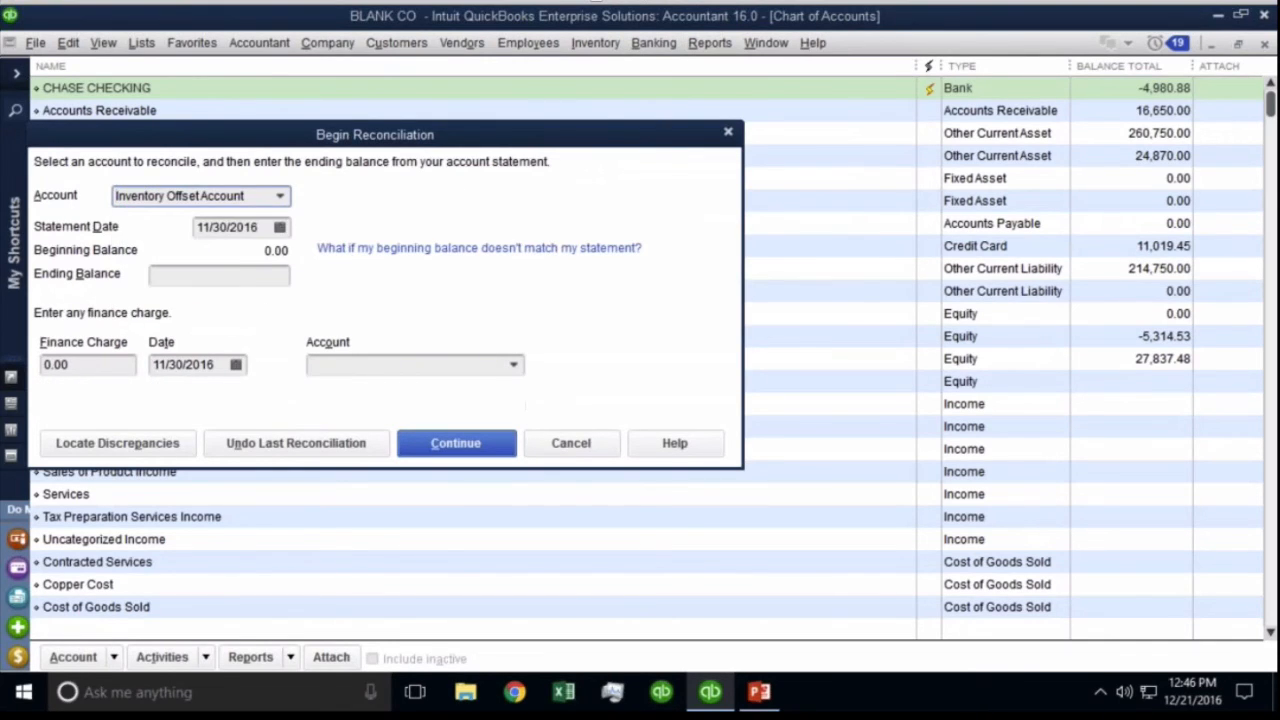
left_click(253, 279)
type("0")
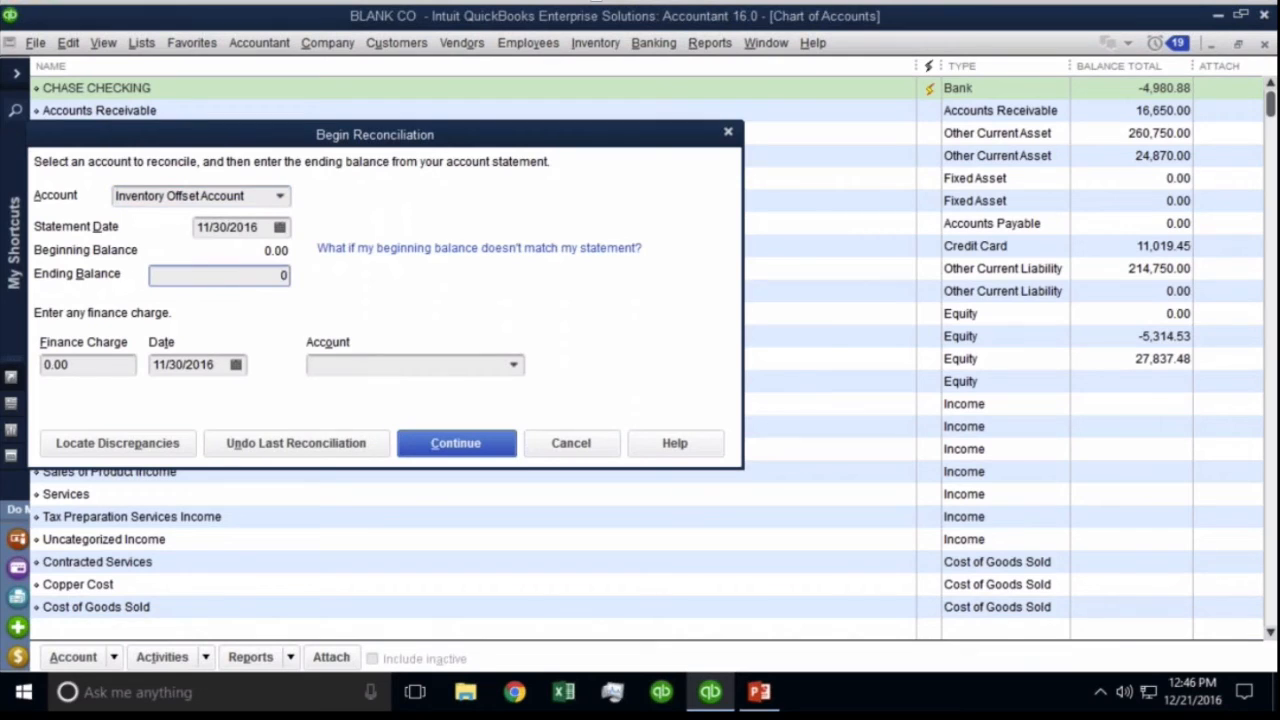
left_click(279, 227)
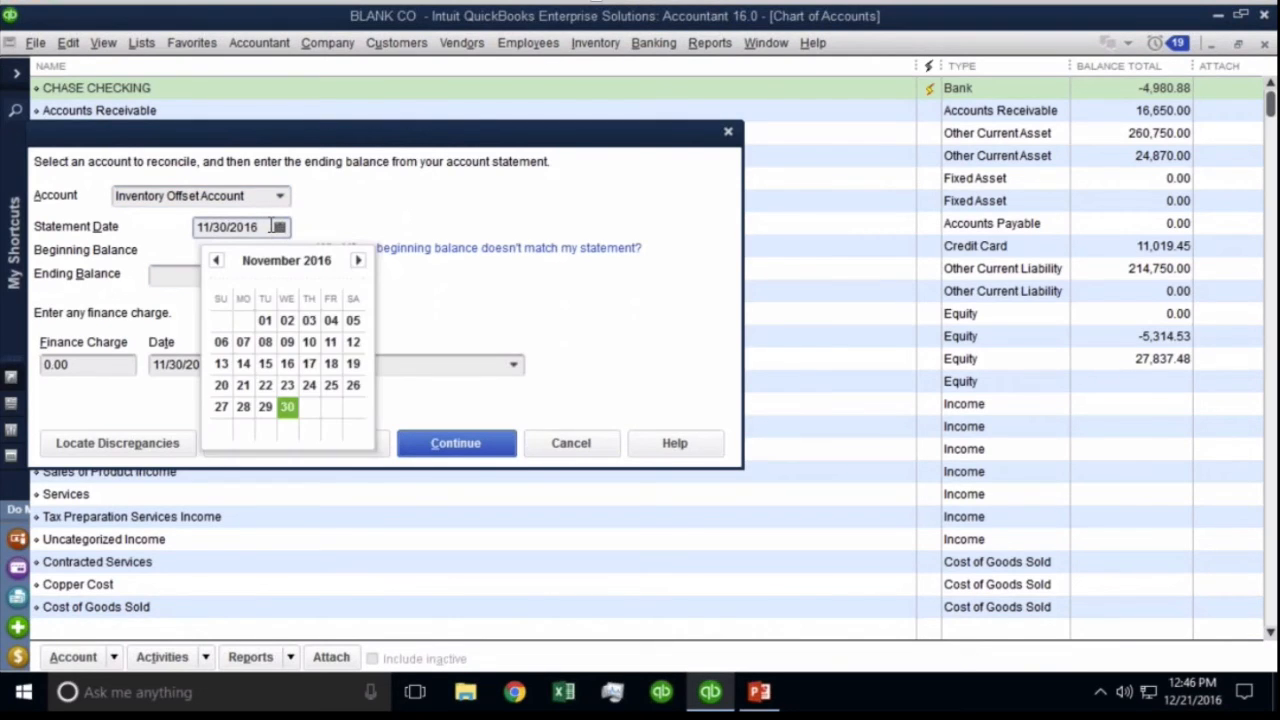
key("t")
key("minus")
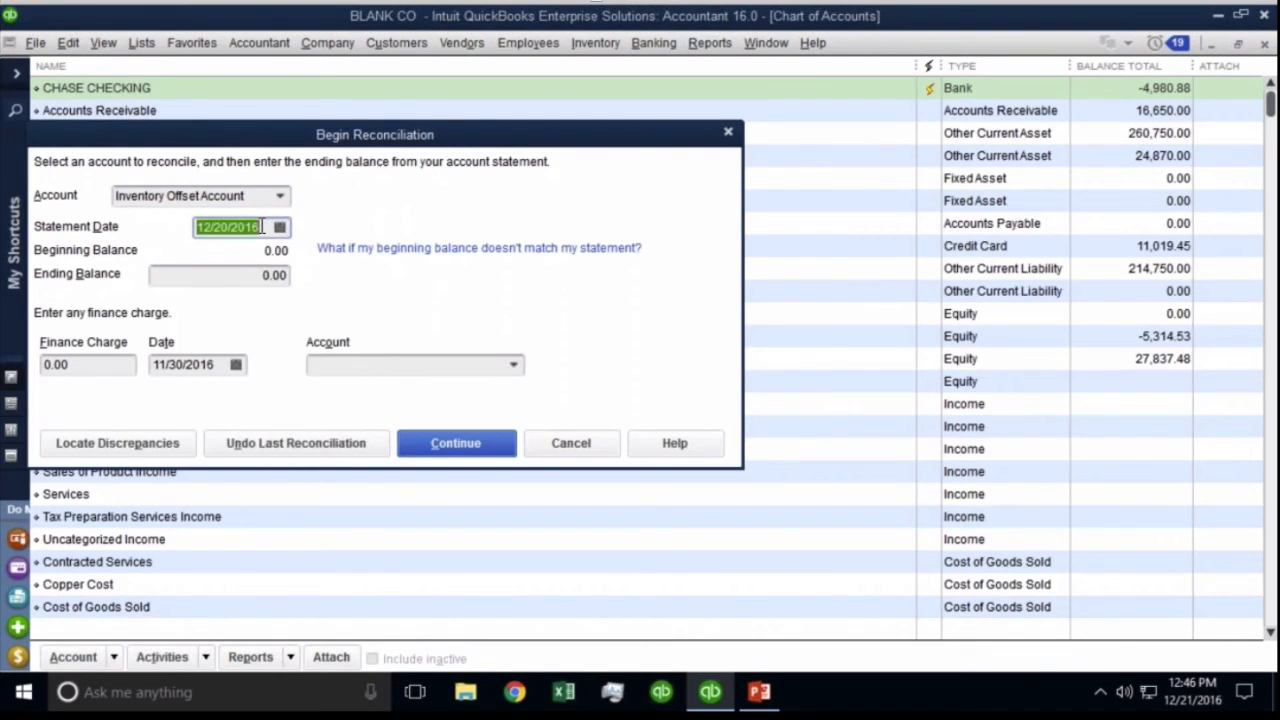
left_click(468, 446)
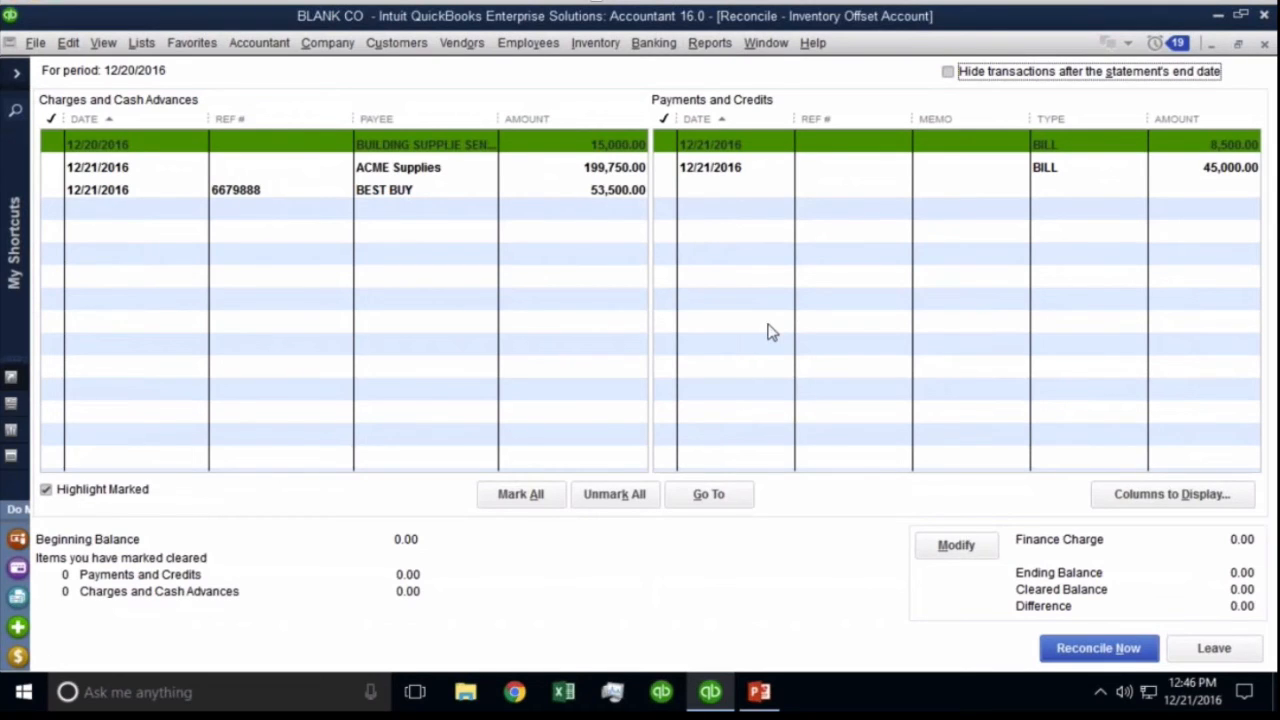
Clear the BEST BUY 53,500.00 charge and show the Payee column in payments and credits.
left_click(616, 192)
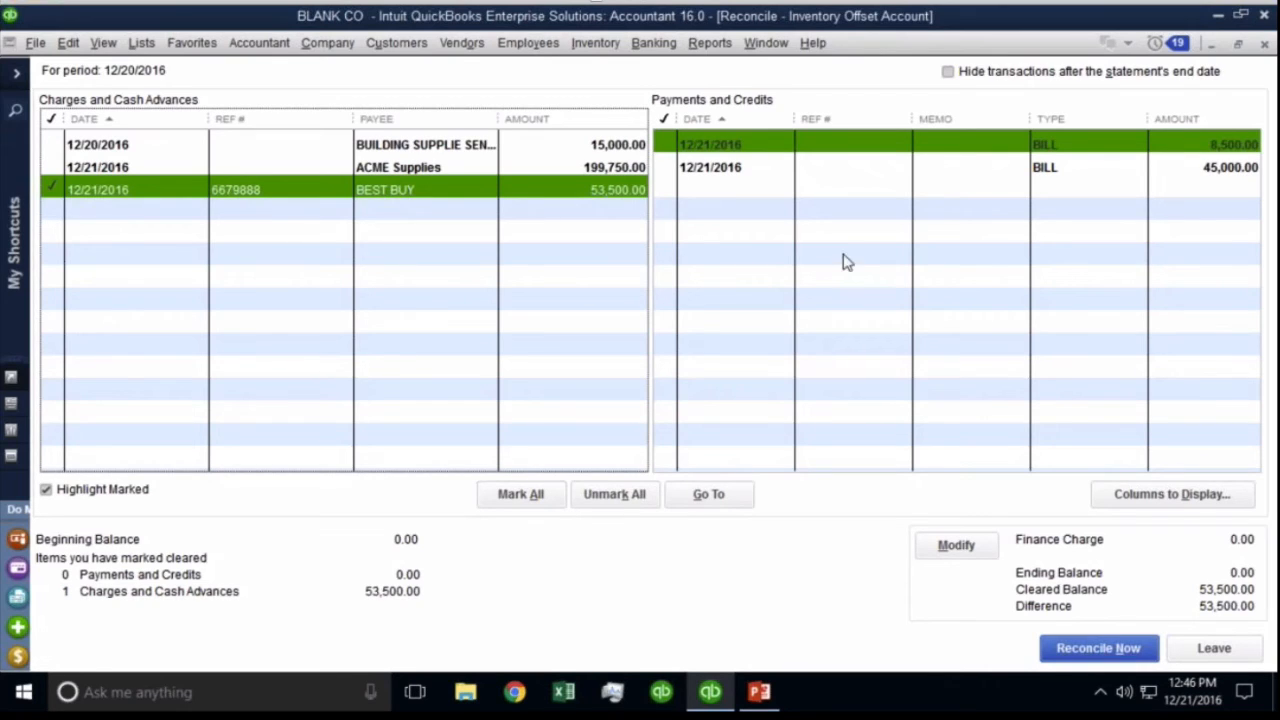
left_click(956, 546)
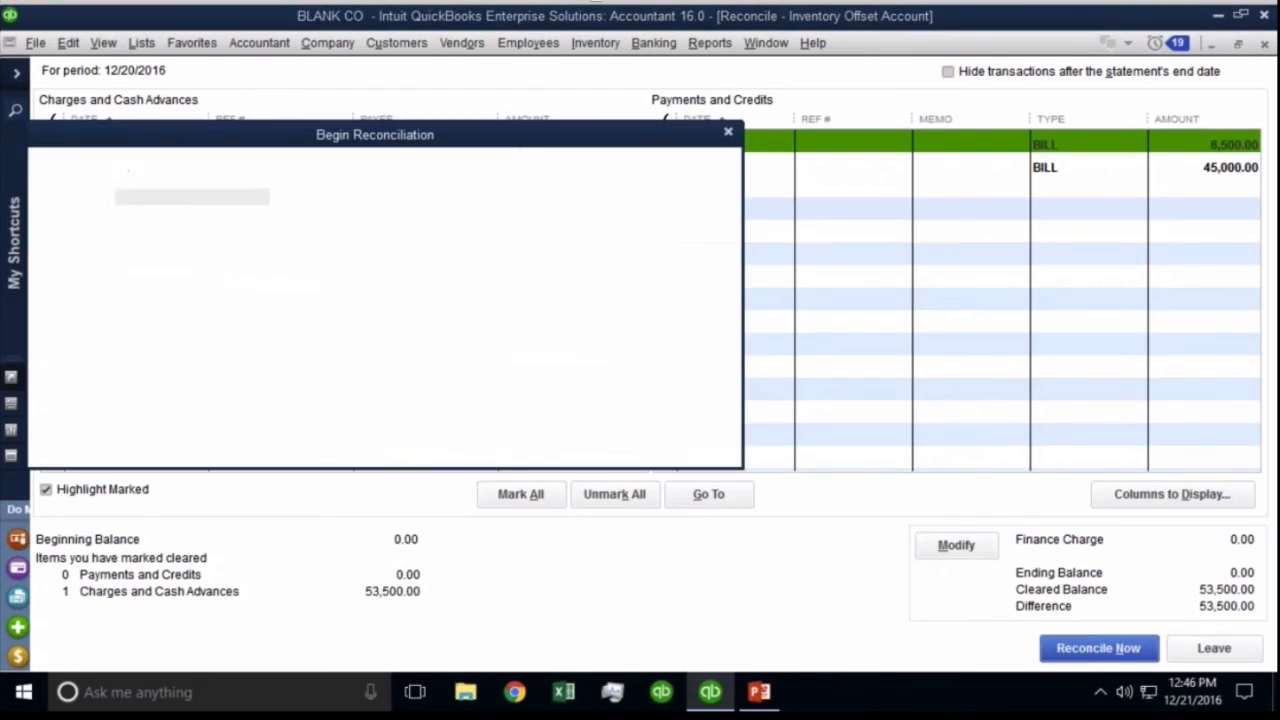
left_click(580, 446)
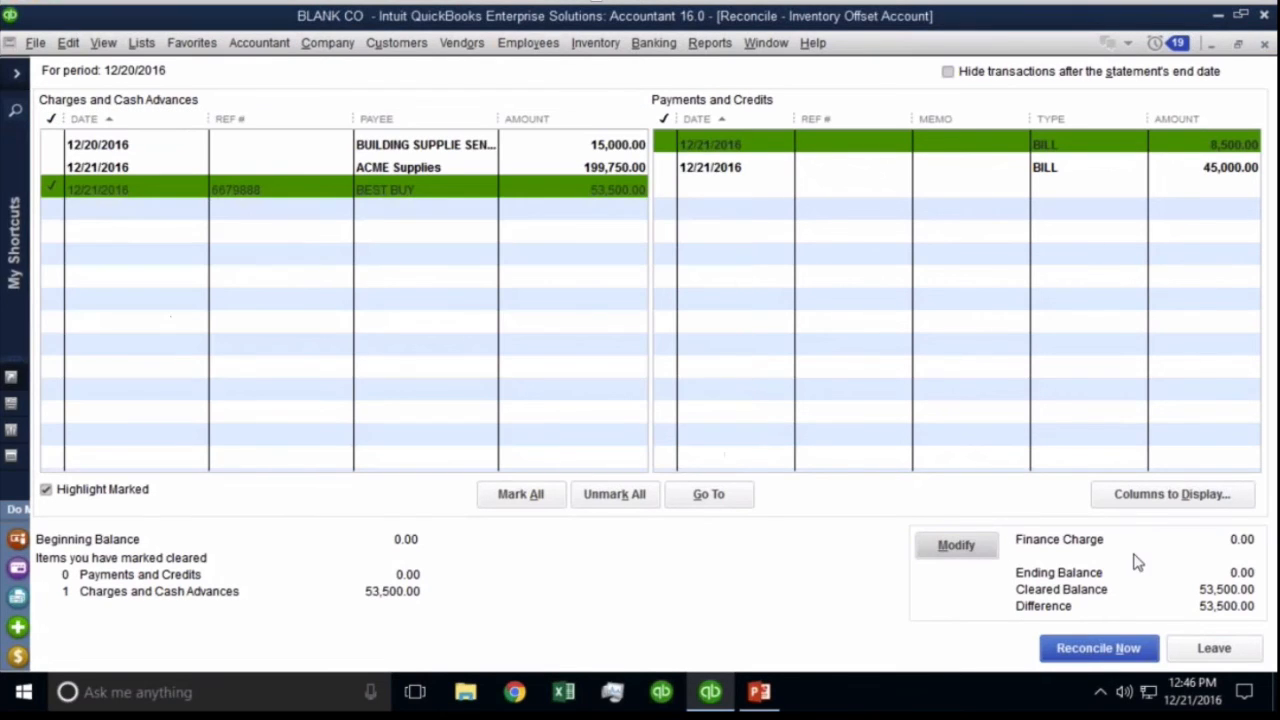
left_click(1158, 500)
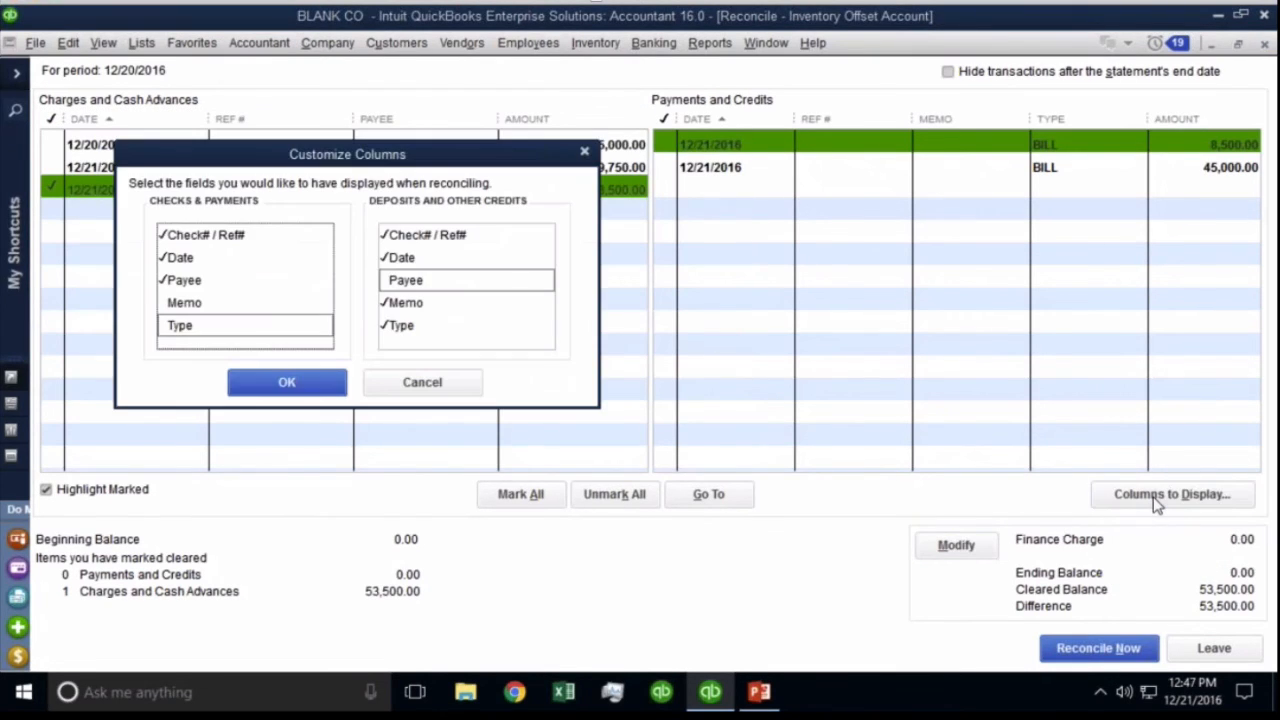
left_click(404, 282)
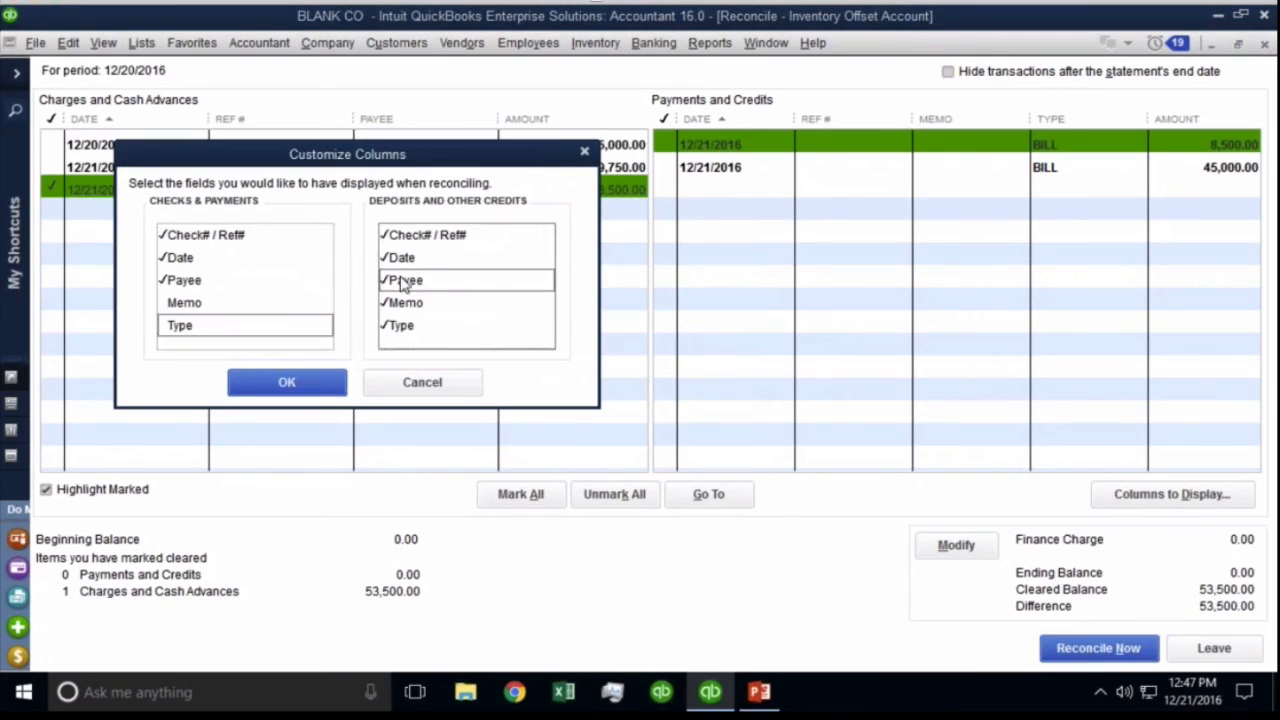
left_click(305, 380)
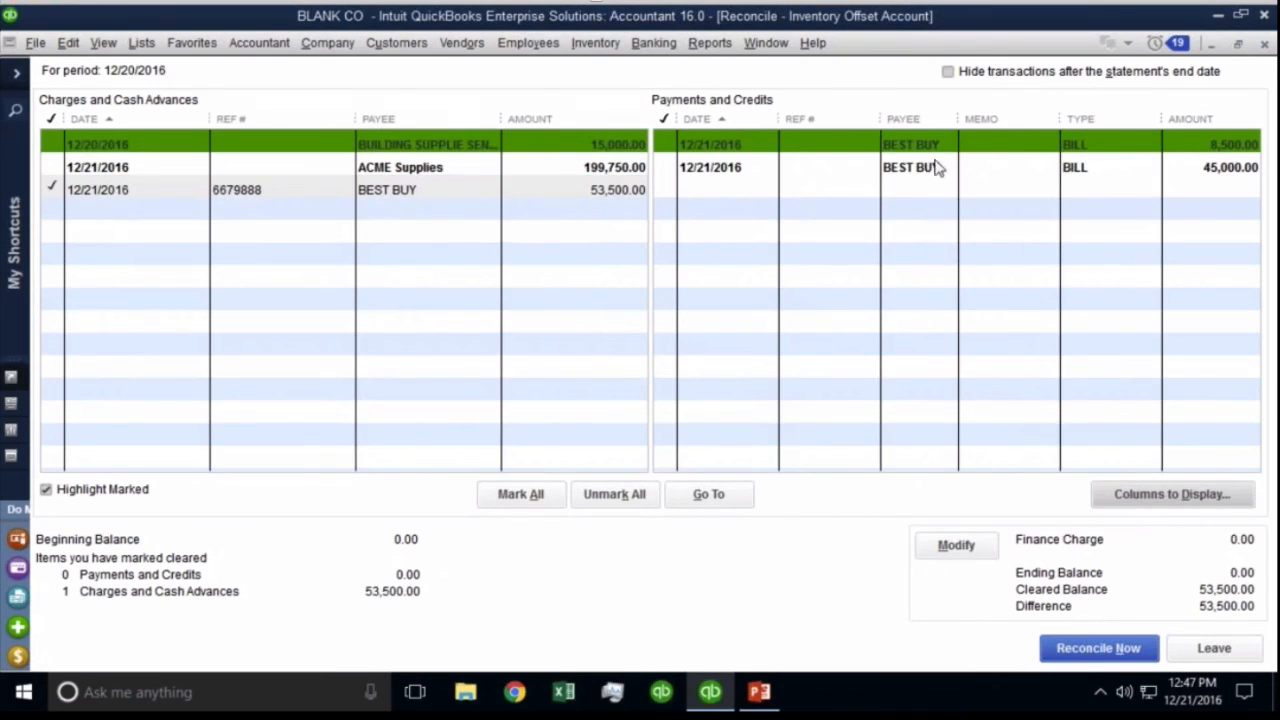
Clear the BEST BUY 8,500.00 and 45,000.00 bills, sort by payee, and reconcile at 0.00 difference.
left_click(928, 145)
left_click(920, 167)
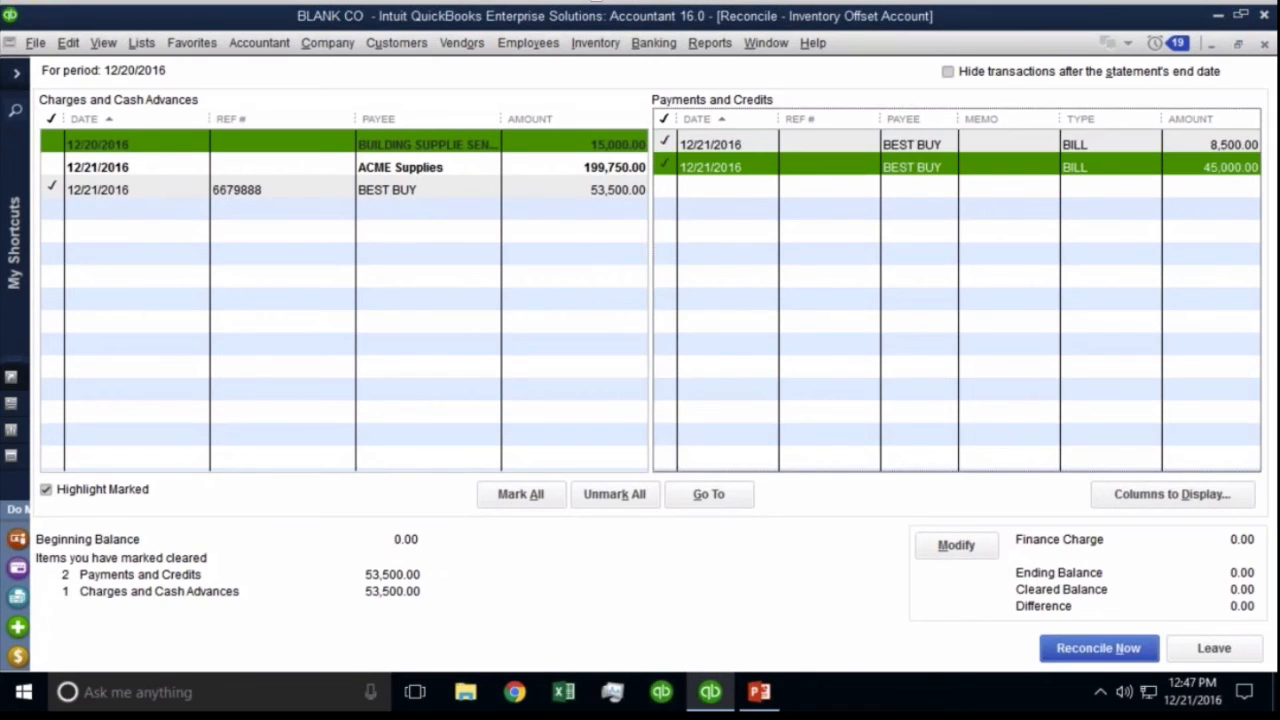
left_click(915, 119)
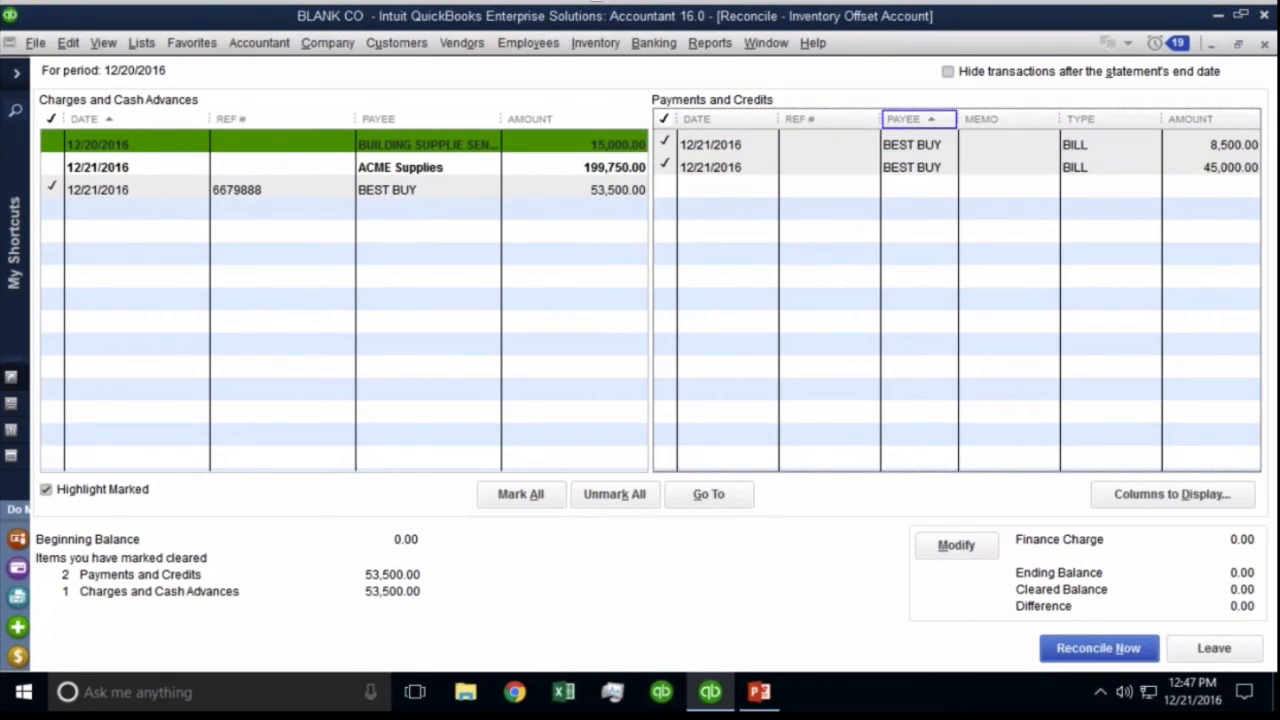
left_click(402, 118)
left_click(402, 118)
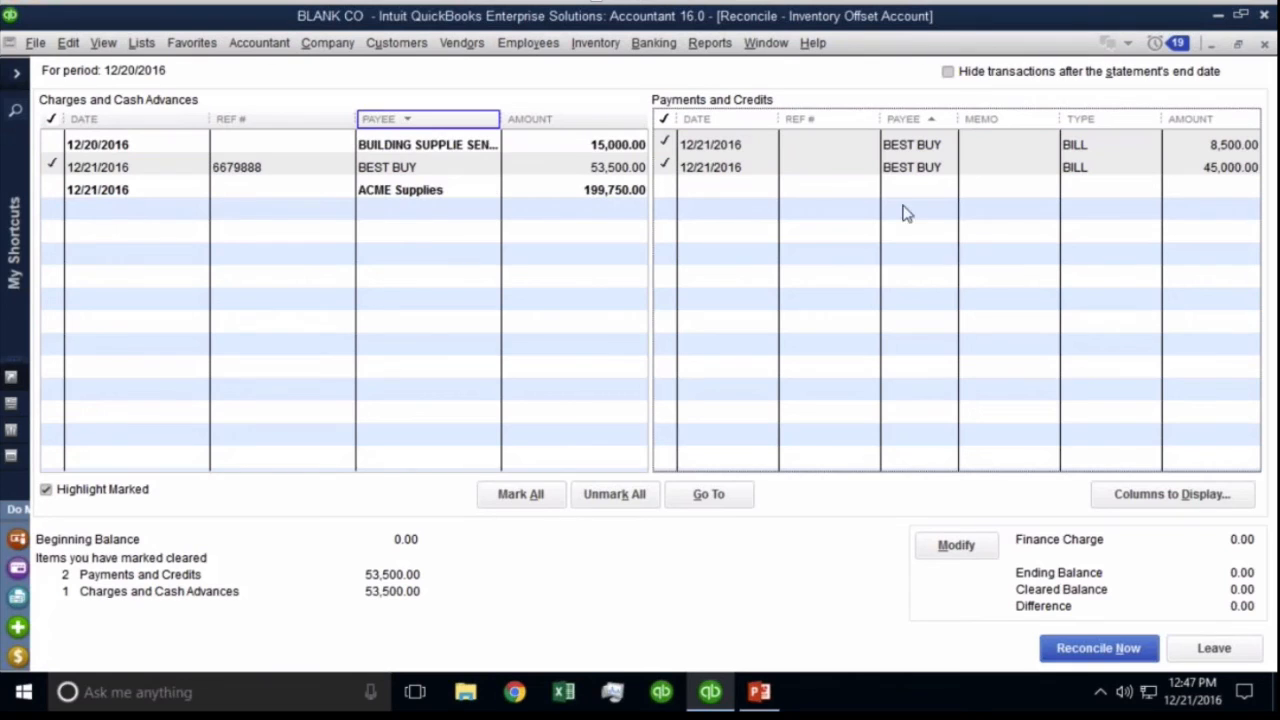
left_click(925, 148)
left_click(925, 148)
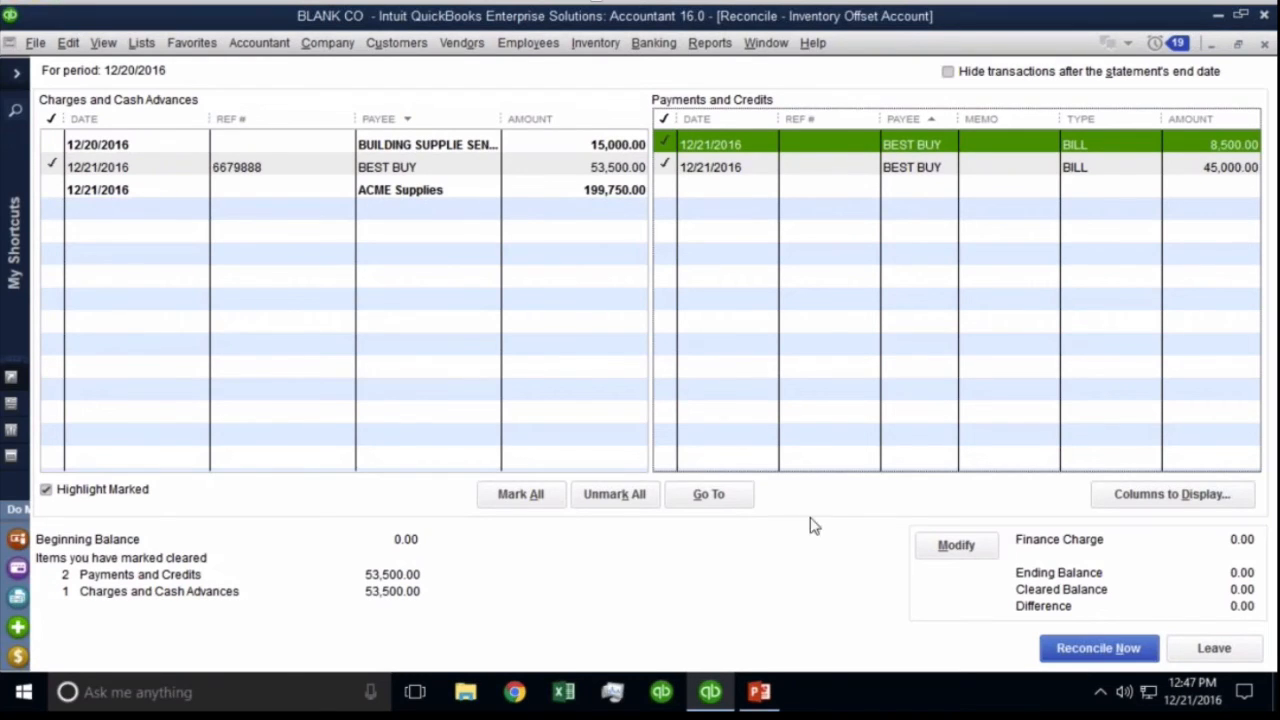
left_click(1092, 649)
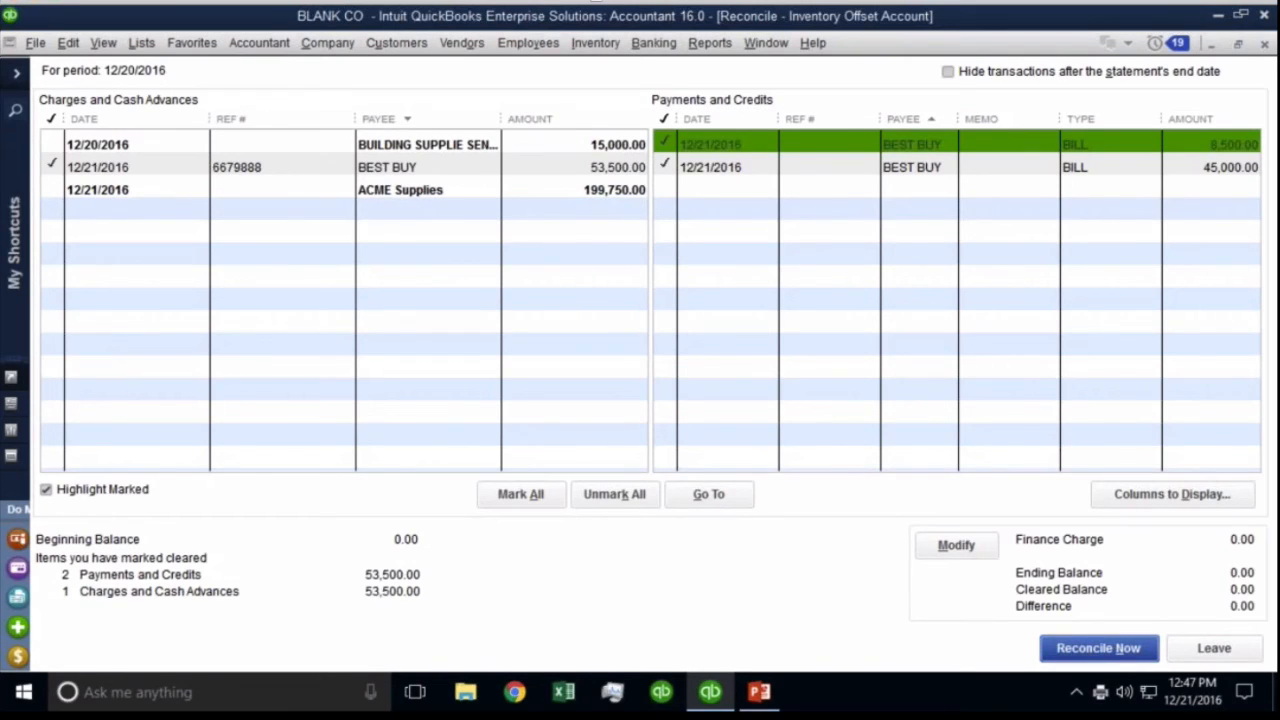
Dismiss the reconciliation report prompt and open Inventory Offset Account's transactions from the Chart of Accounts.
left_click(400, 516)
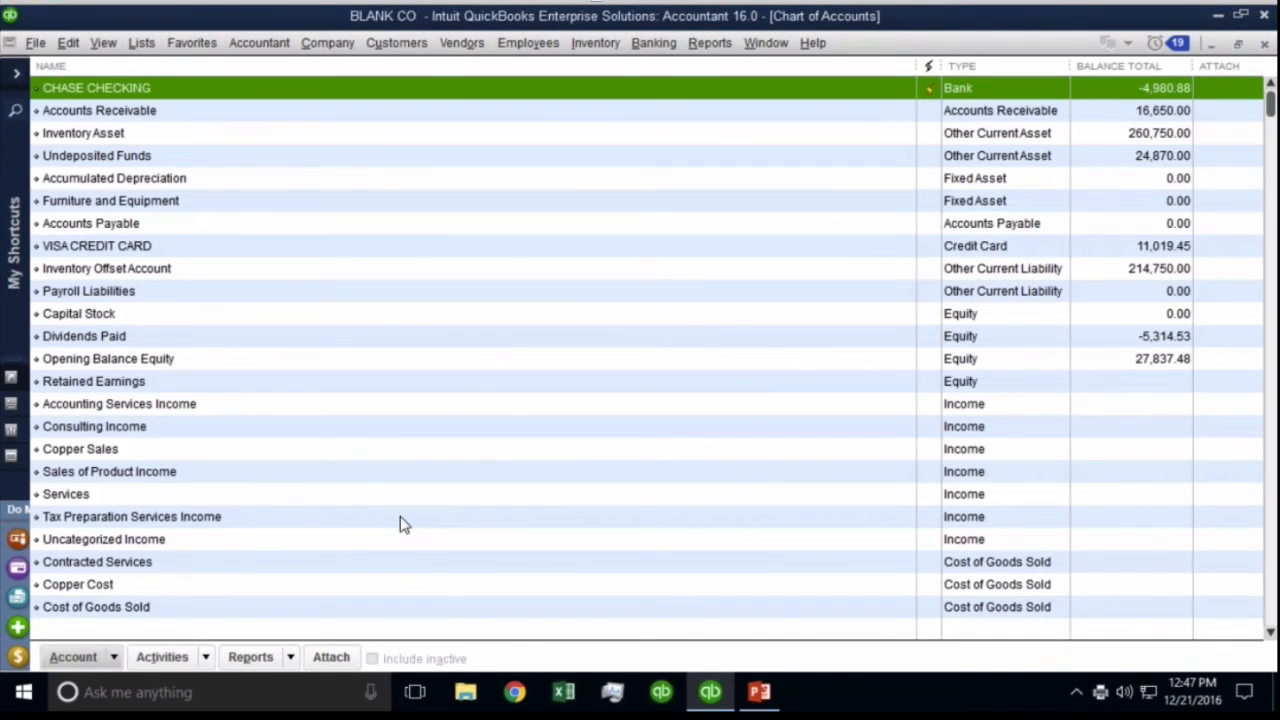
left_click(175, 255)
left_click(175, 260)
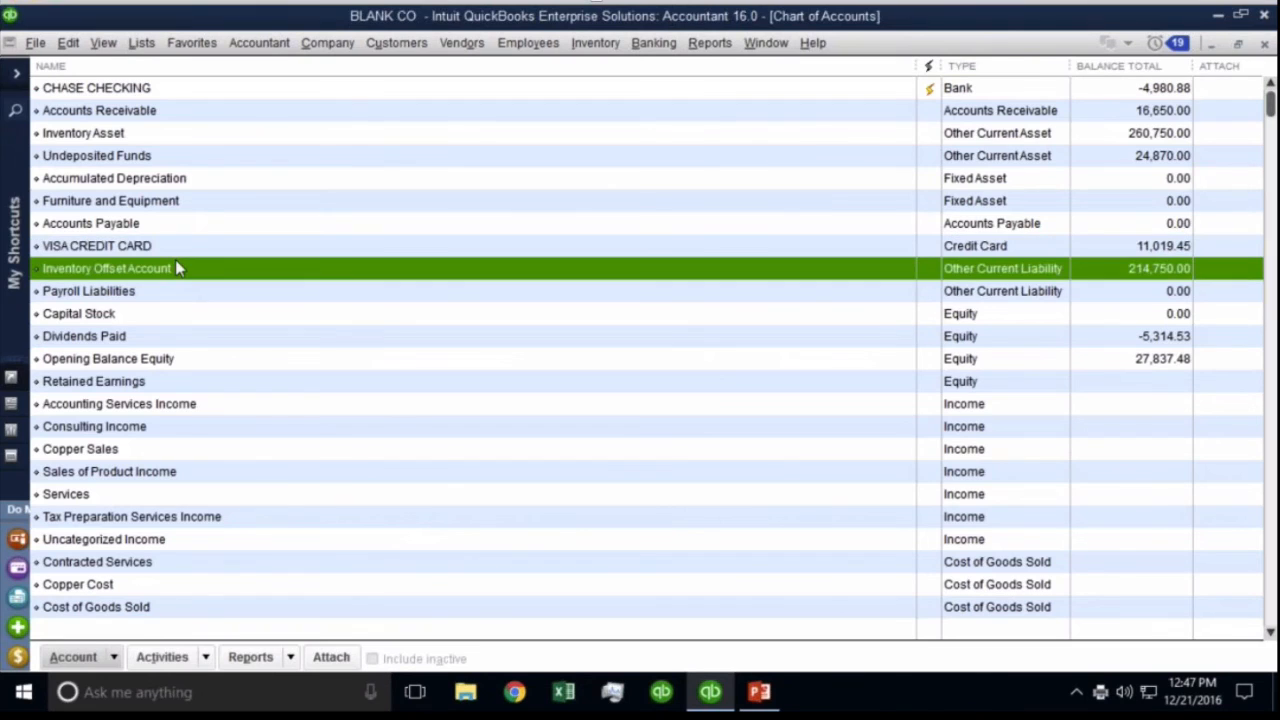
double_click(176, 264)
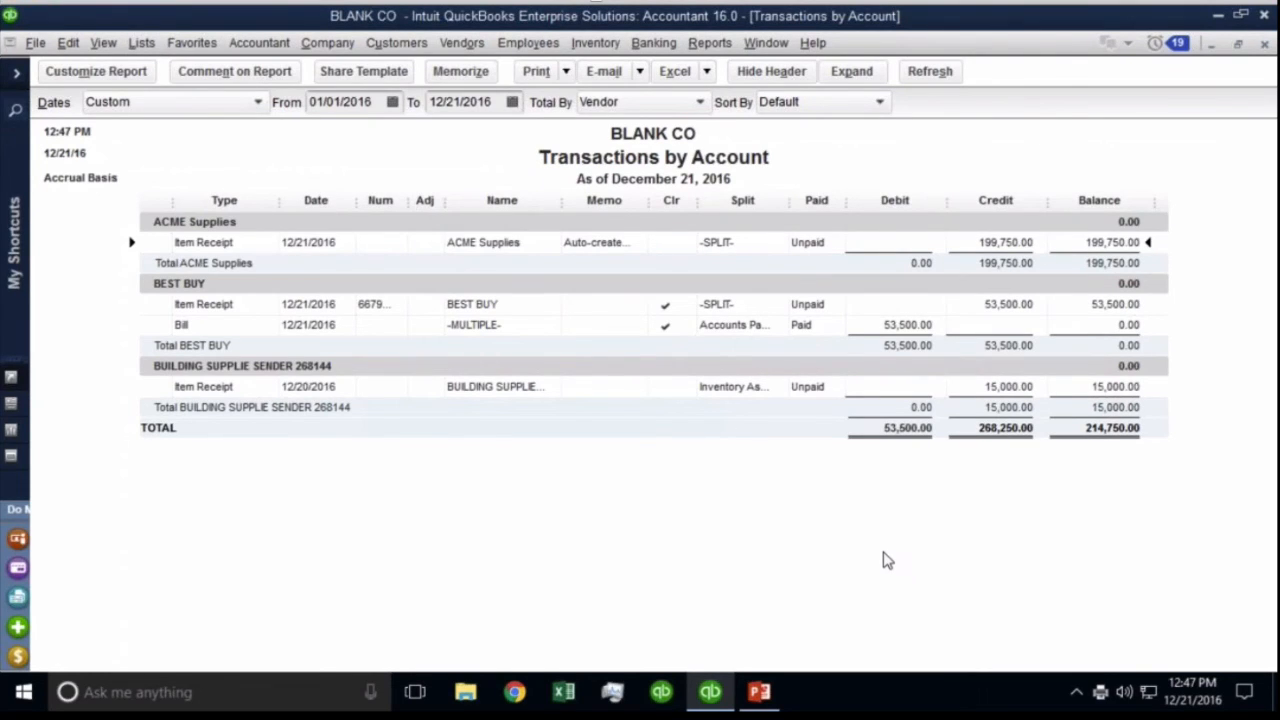
Filter the report to Cleared = No, leaving ACME Supplies 199,750.00 and the building-supply vendor 15,000.00.
left_click(95, 71)
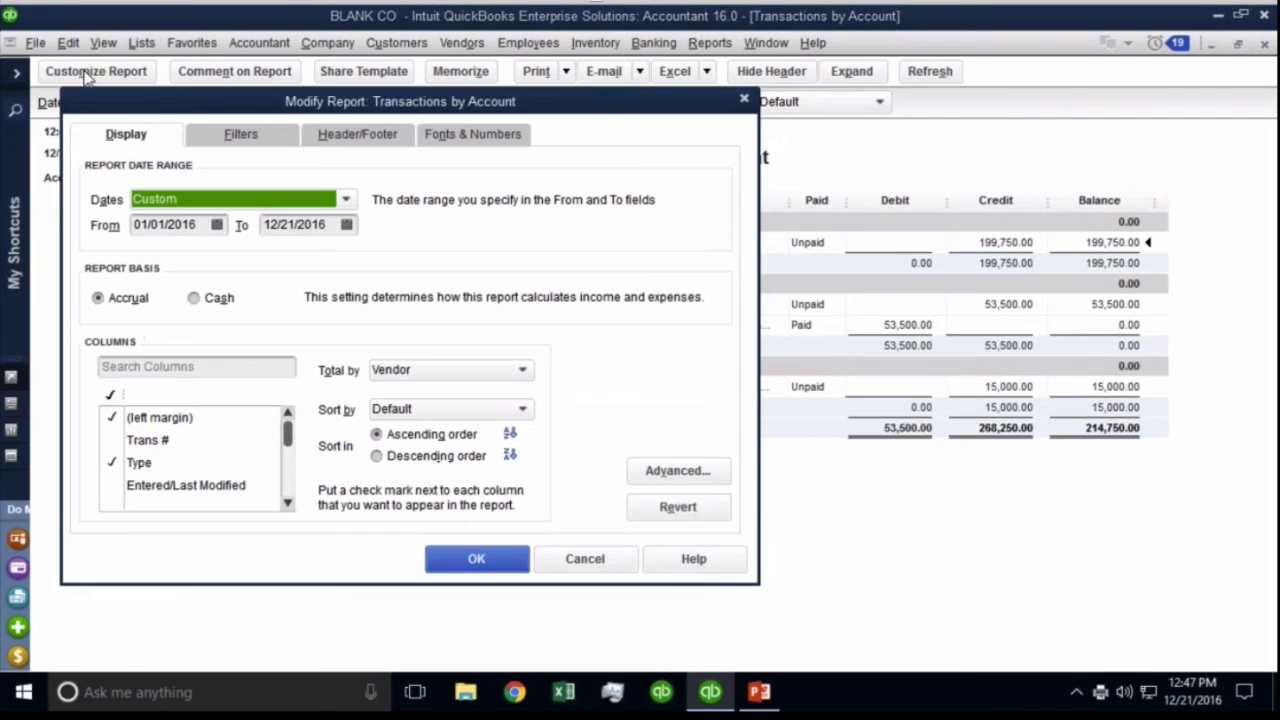
left_click(180, 368)
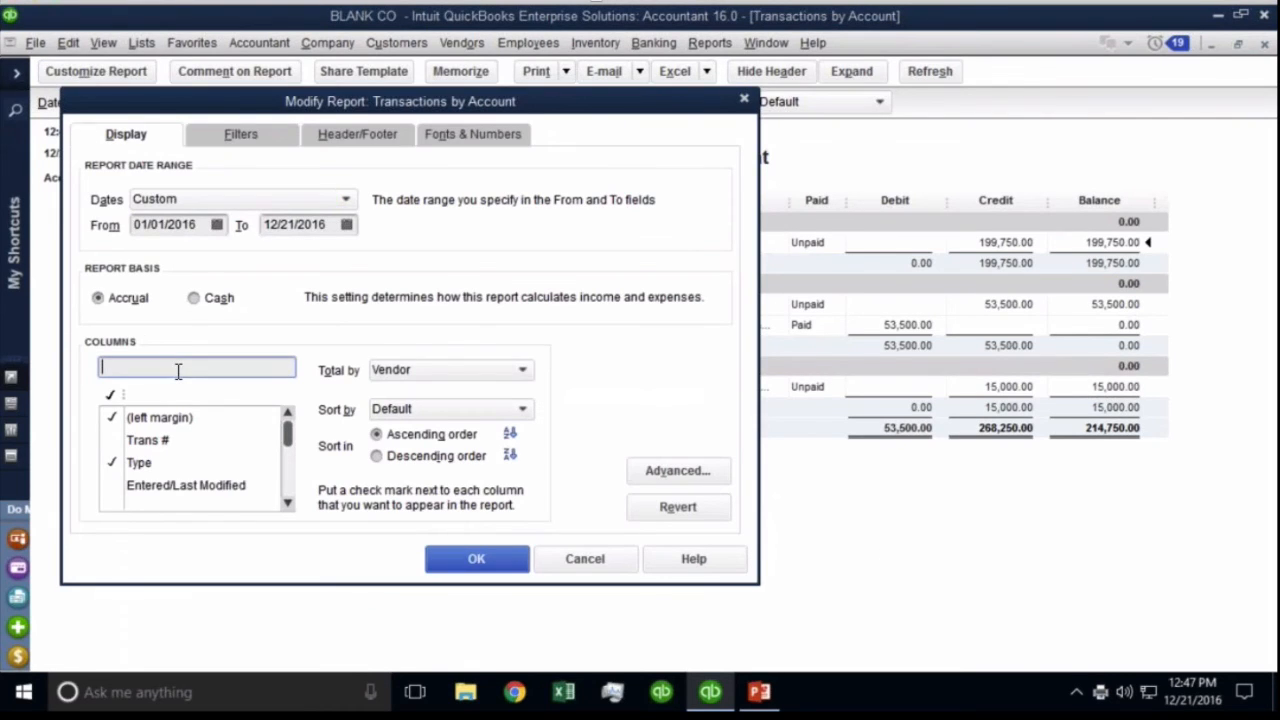
left_click(245, 146)
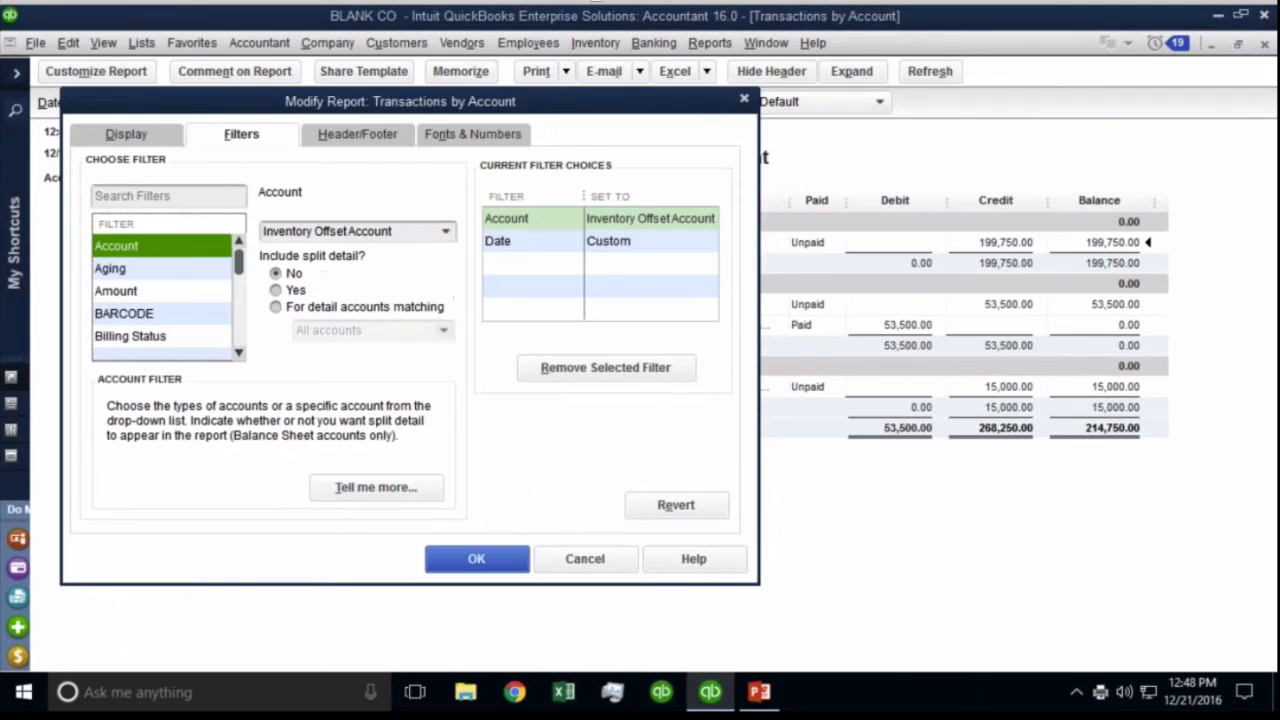
left_click(163, 296)
scroll(163, 296, "down", 1)
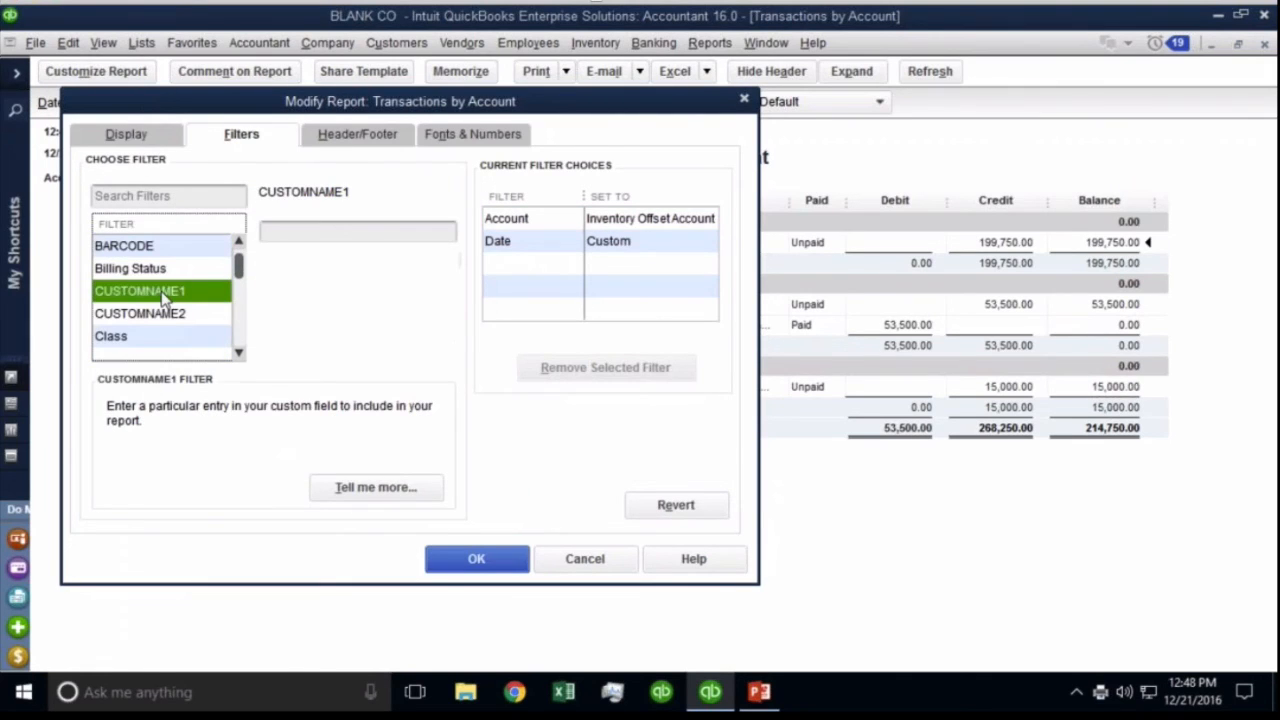
left_click(136, 322)
scroll(146, 332, "down", 2)
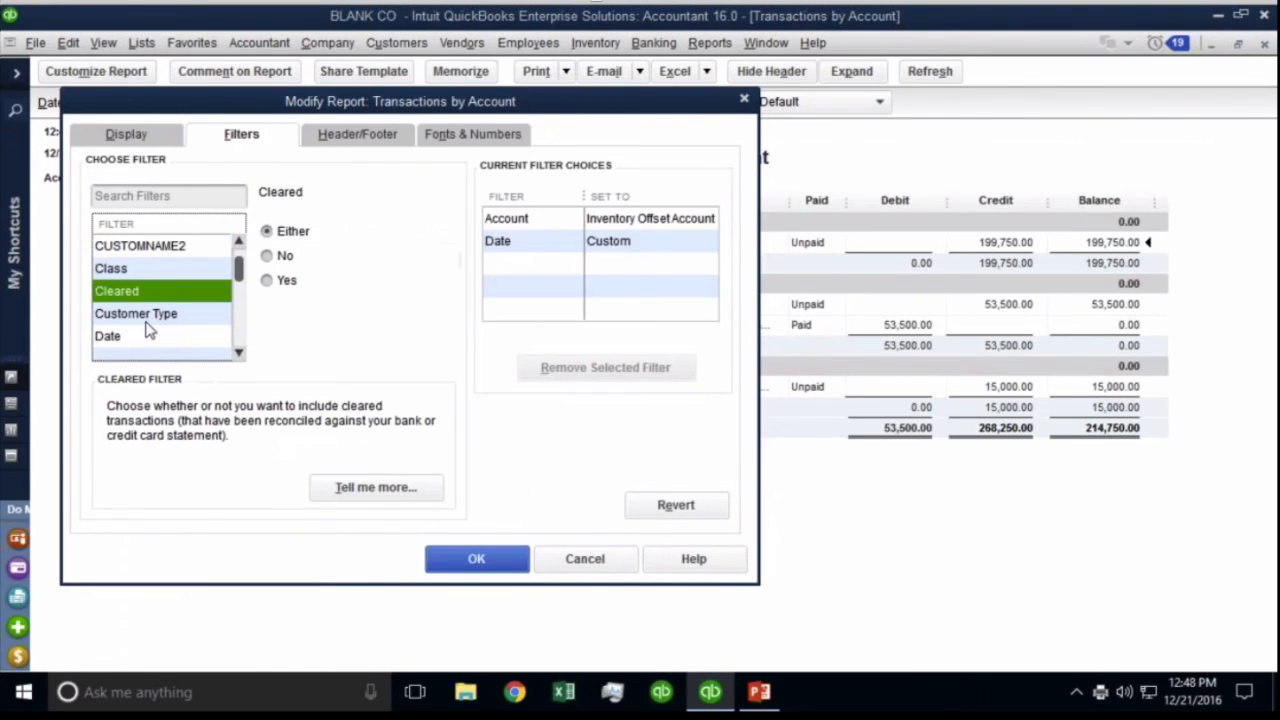
left_click(284, 256)
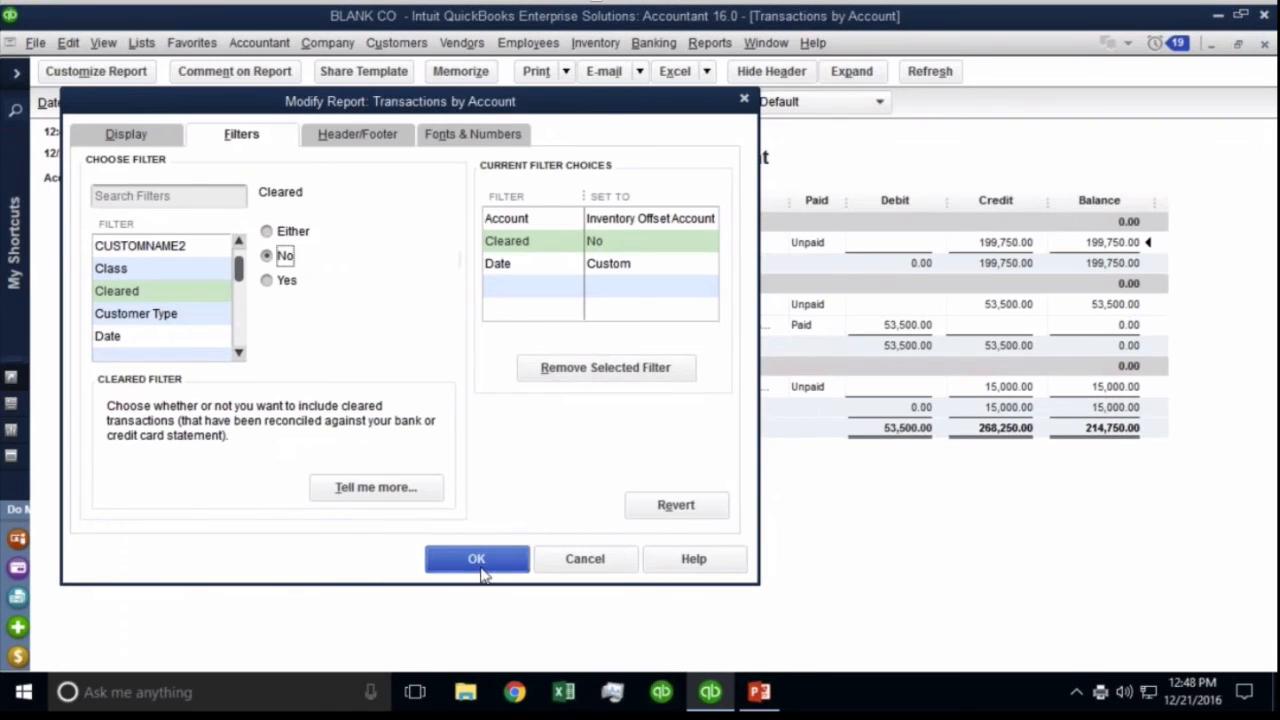
left_click(478, 560)
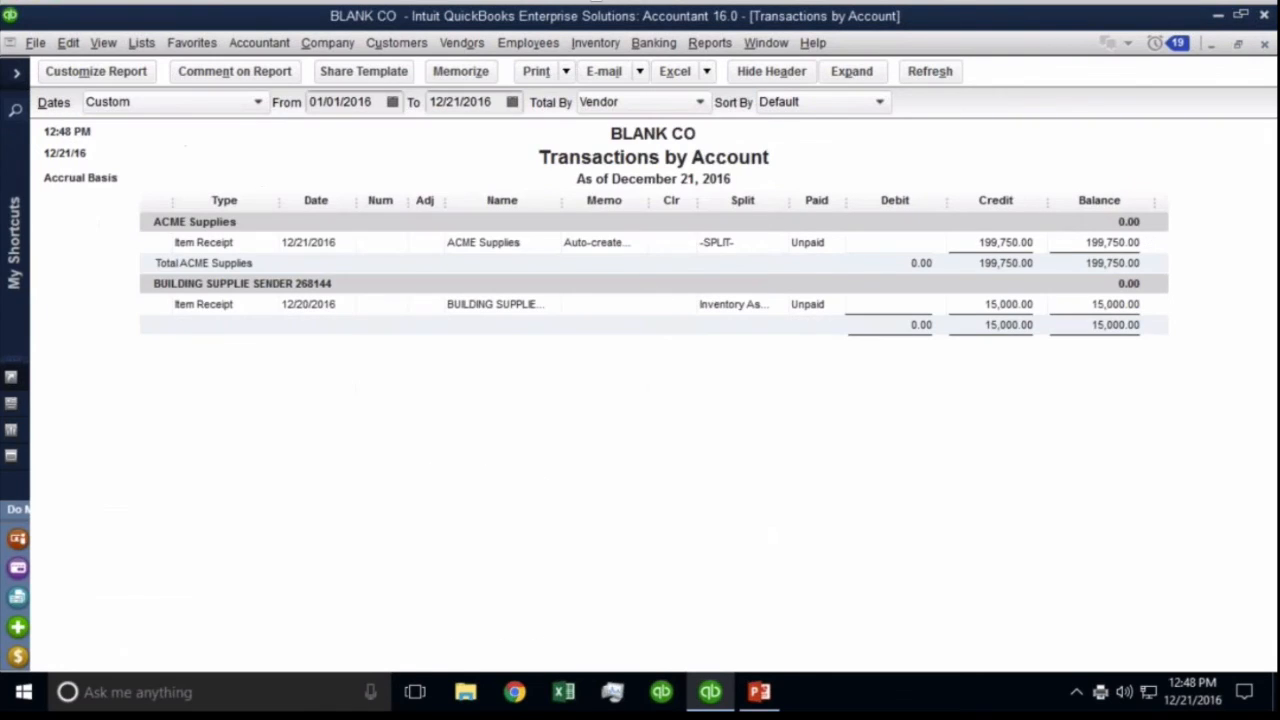
Retitle the report 'Item Receipts pending Bills', then close it and the Balance Sheet.
left_click(103, 73)
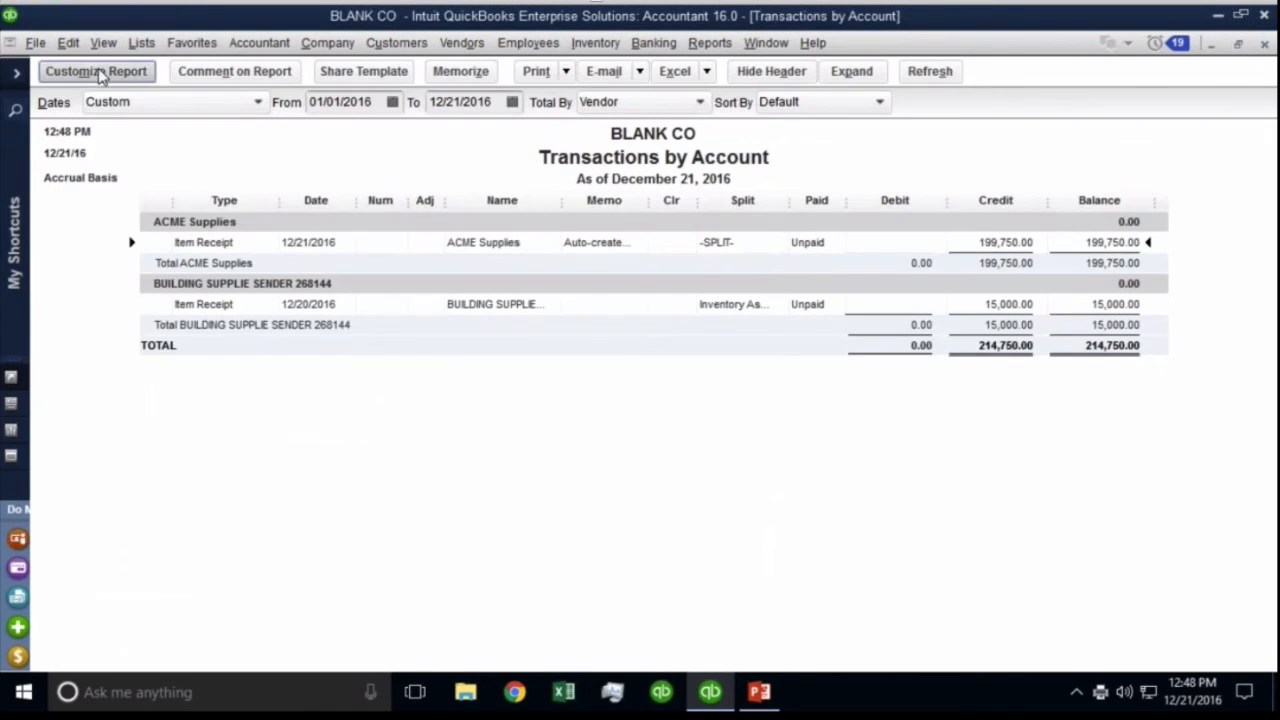
left_click(368, 135)
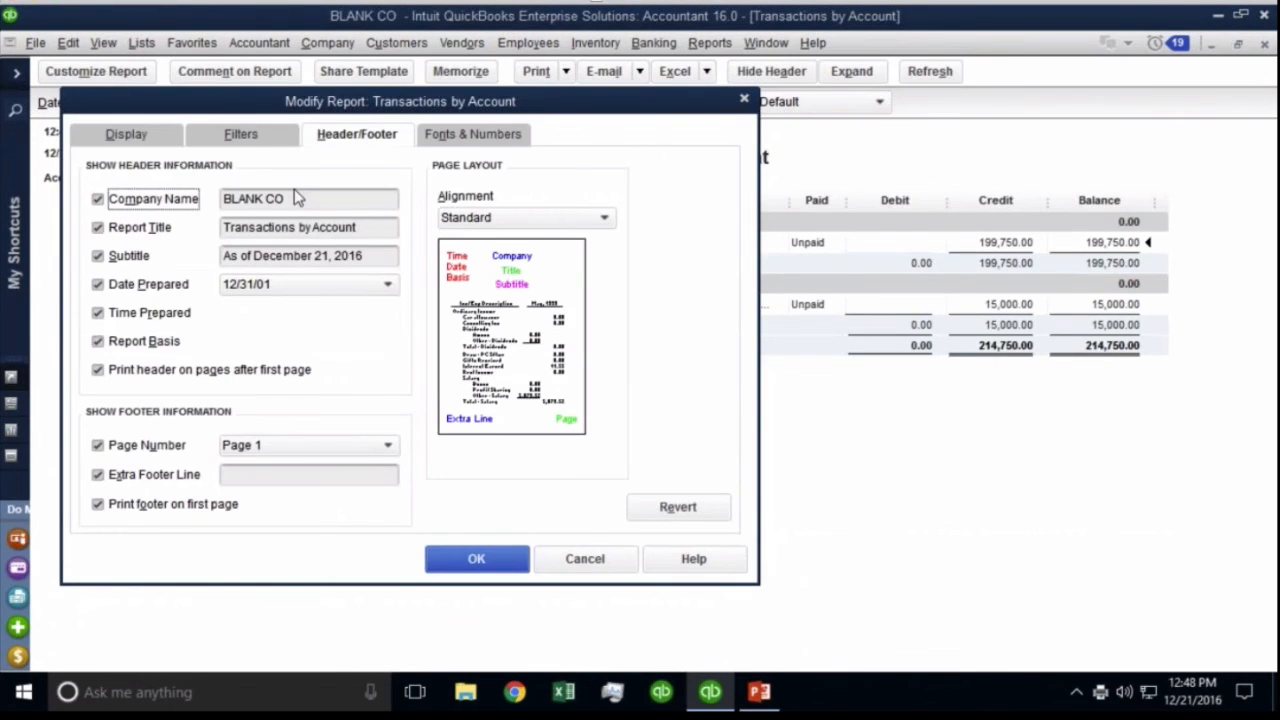
left_click(379, 228)
key("BackSpace")
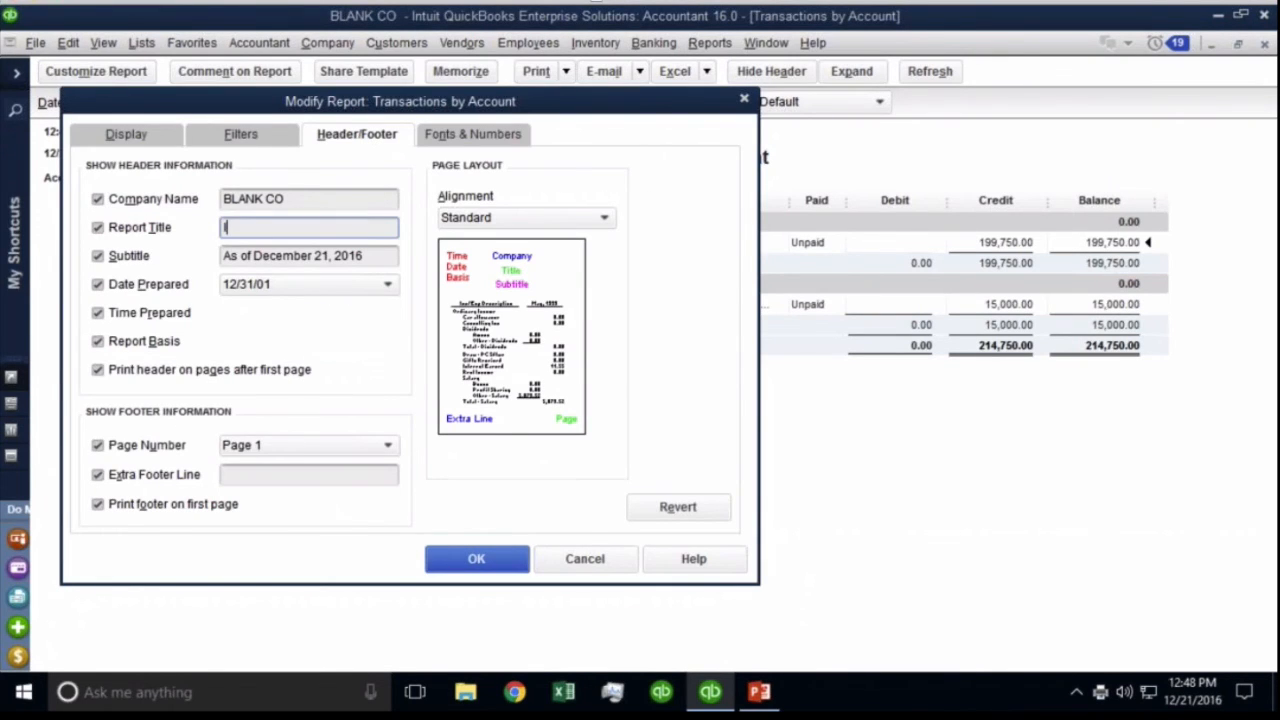
type("Item Receipts pending Bills")
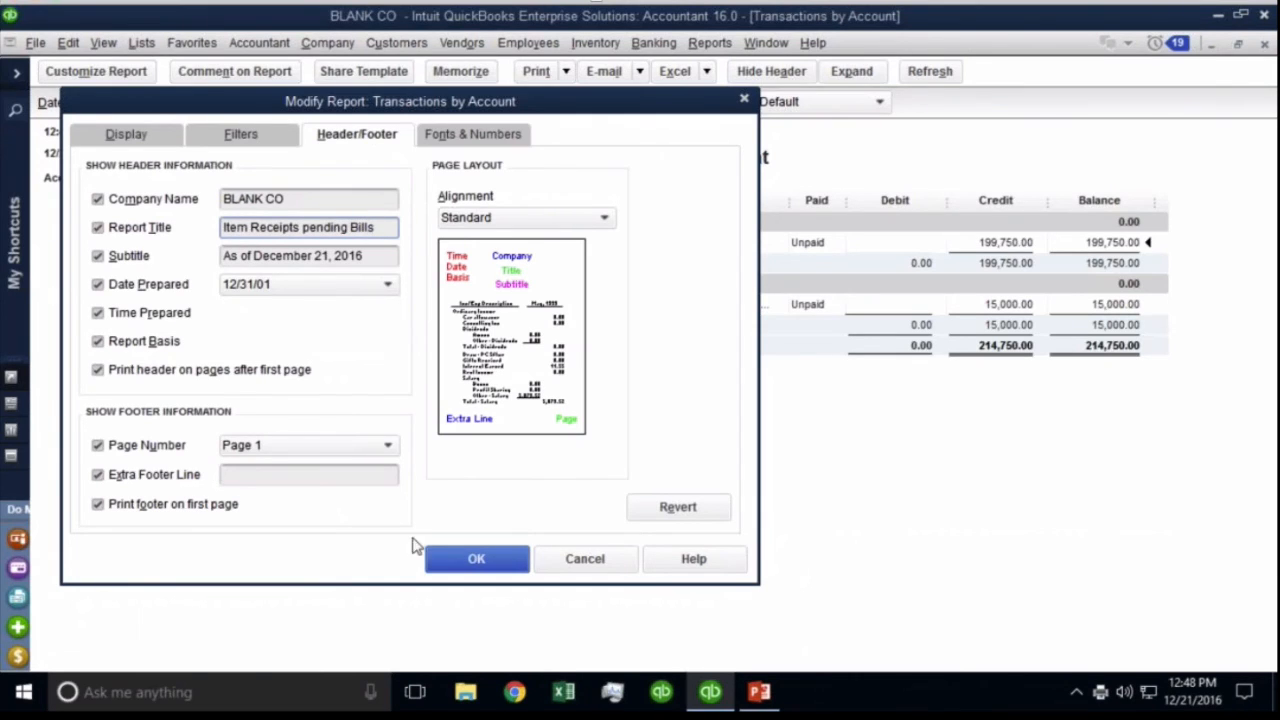
left_click(472, 556)
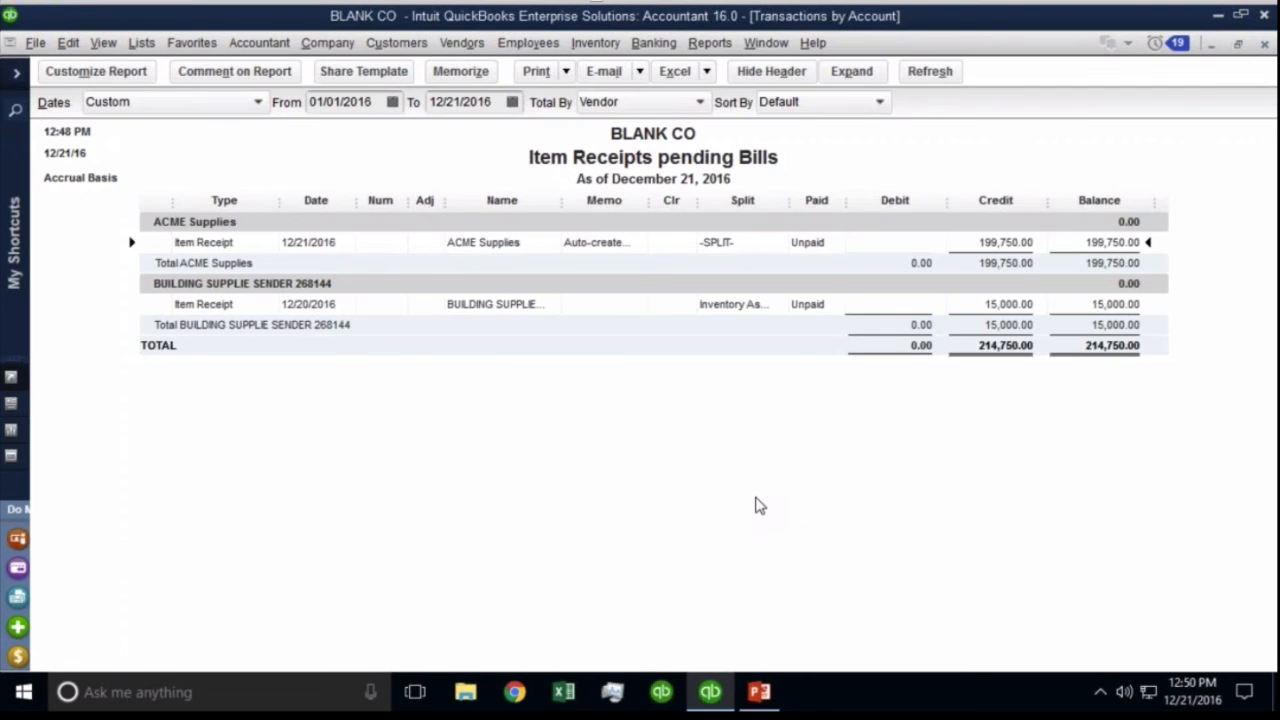
key("Escape")
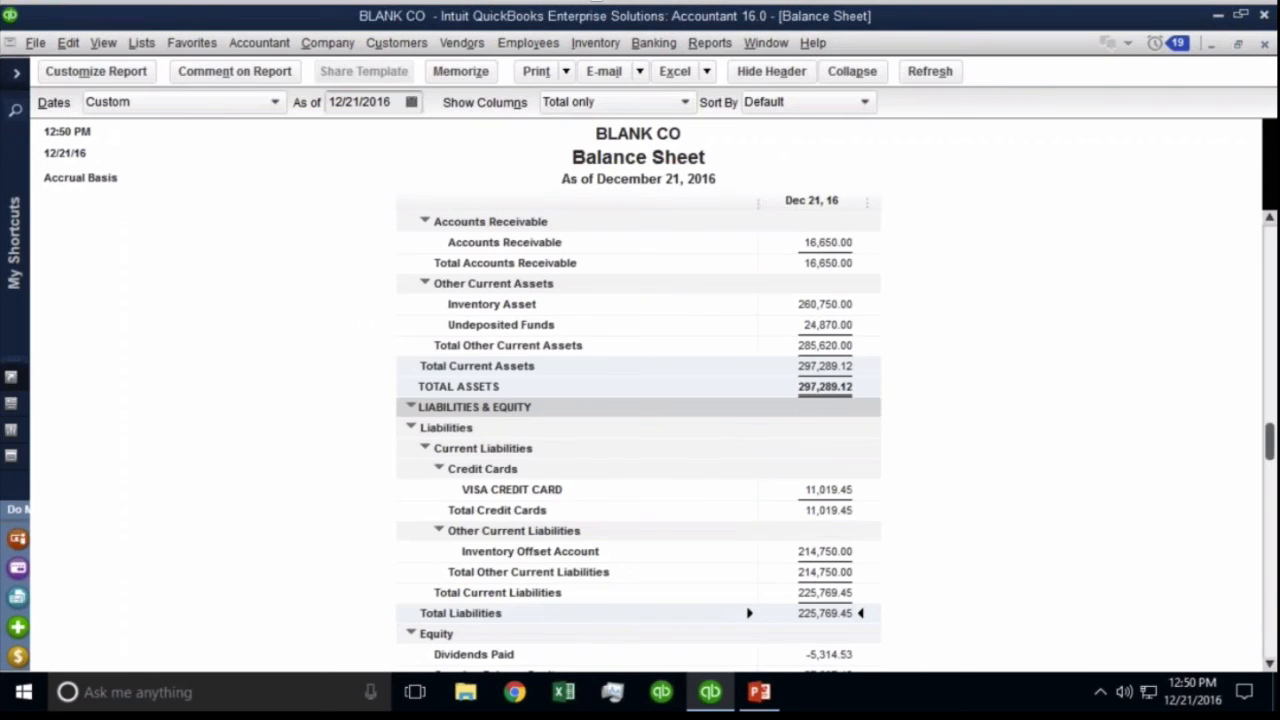
key("Escape")
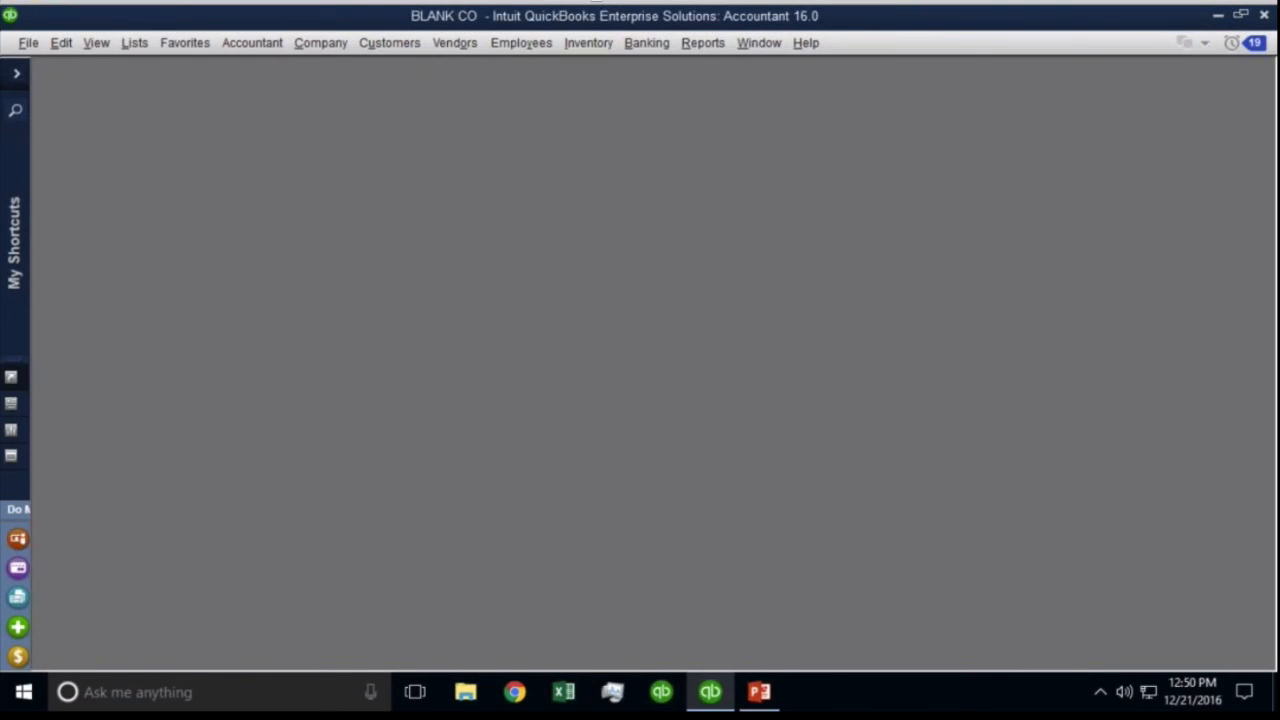
Open the Home Page from the Company menu and maximize it to fill the workspace.
left_click(320, 42)
left_click(312, 69)
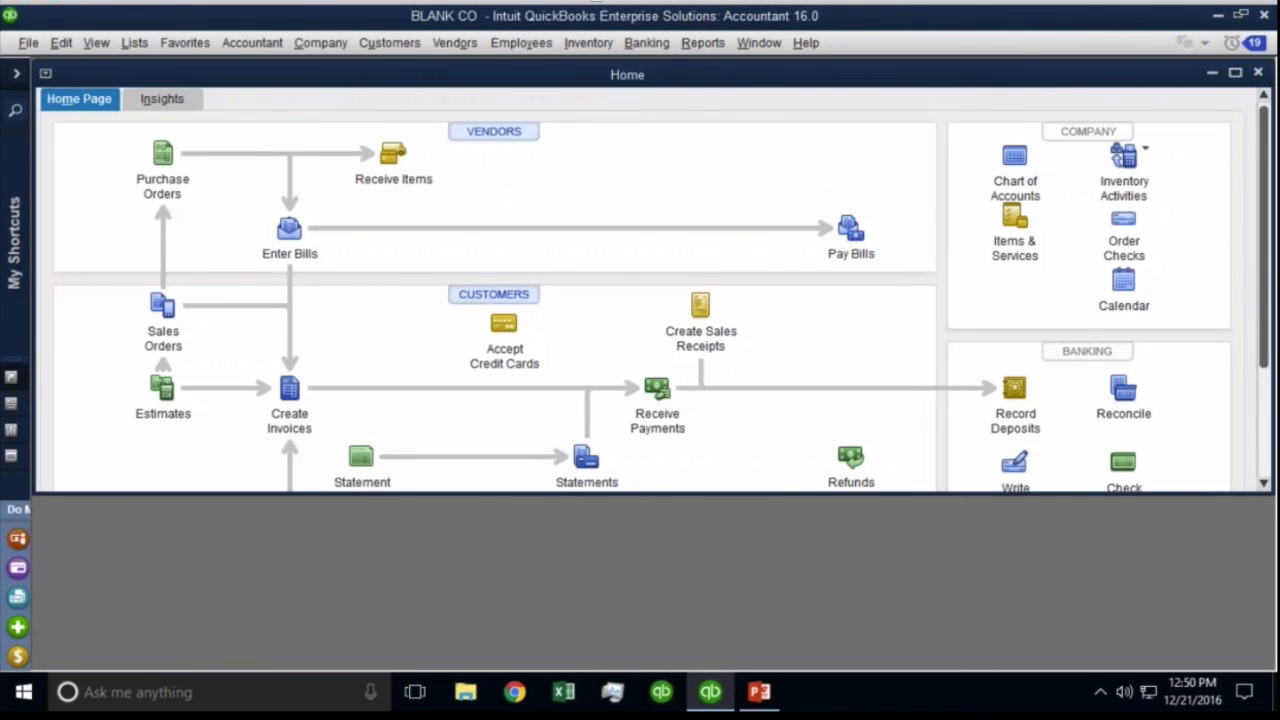
left_click(1235, 73)
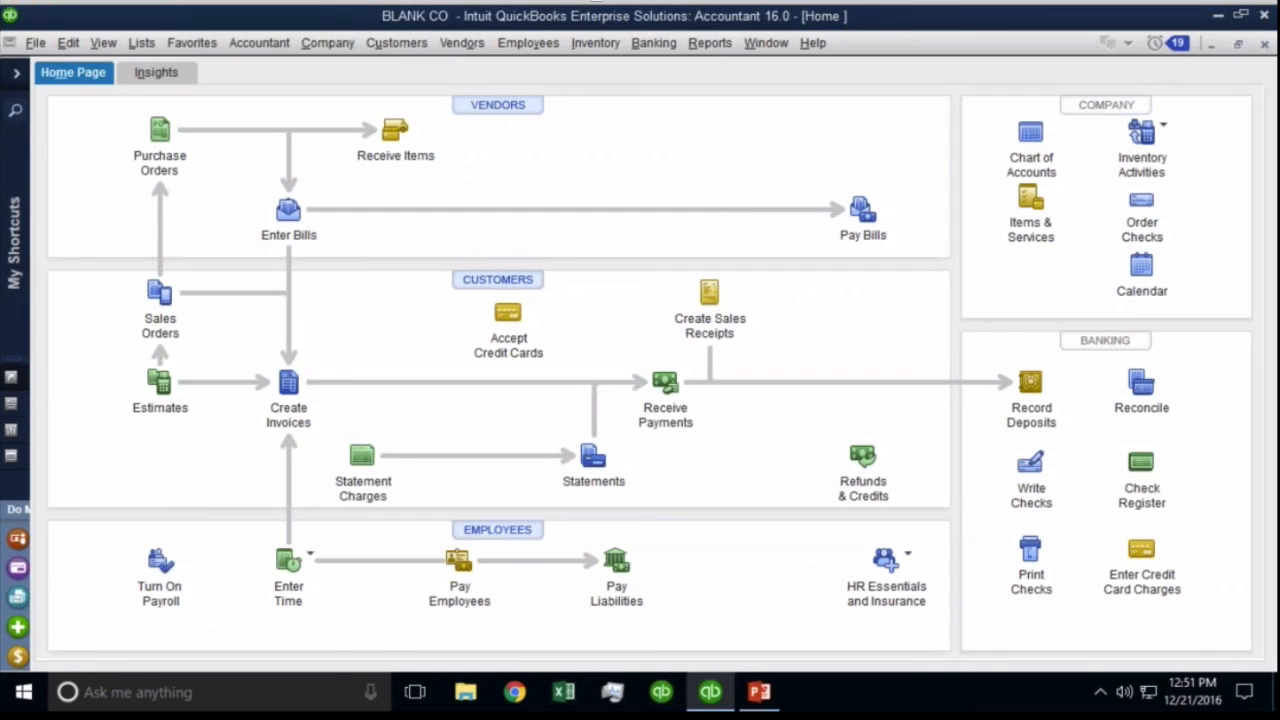
Run the Balance Sheet report and scroll to the 214,750.00 Inventory Offset Account liability.
left_click(710, 43)
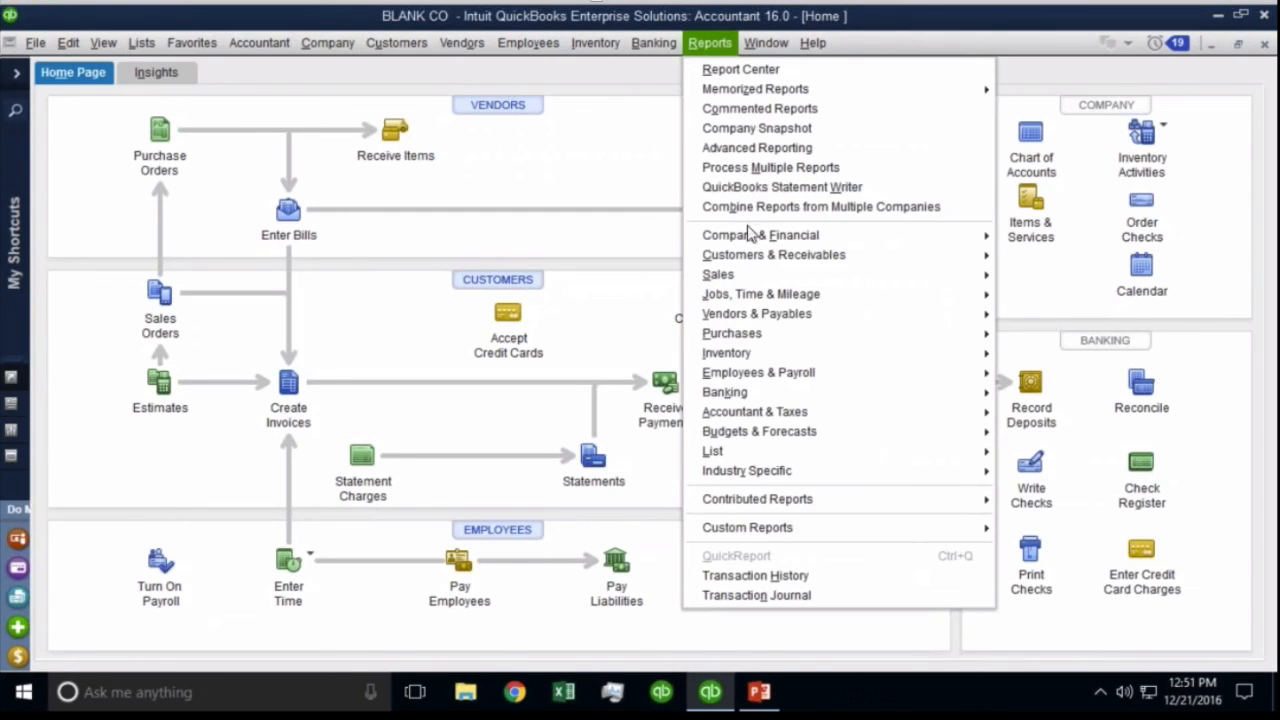
mouse_move(752, 234)
left_click(1075, 480)
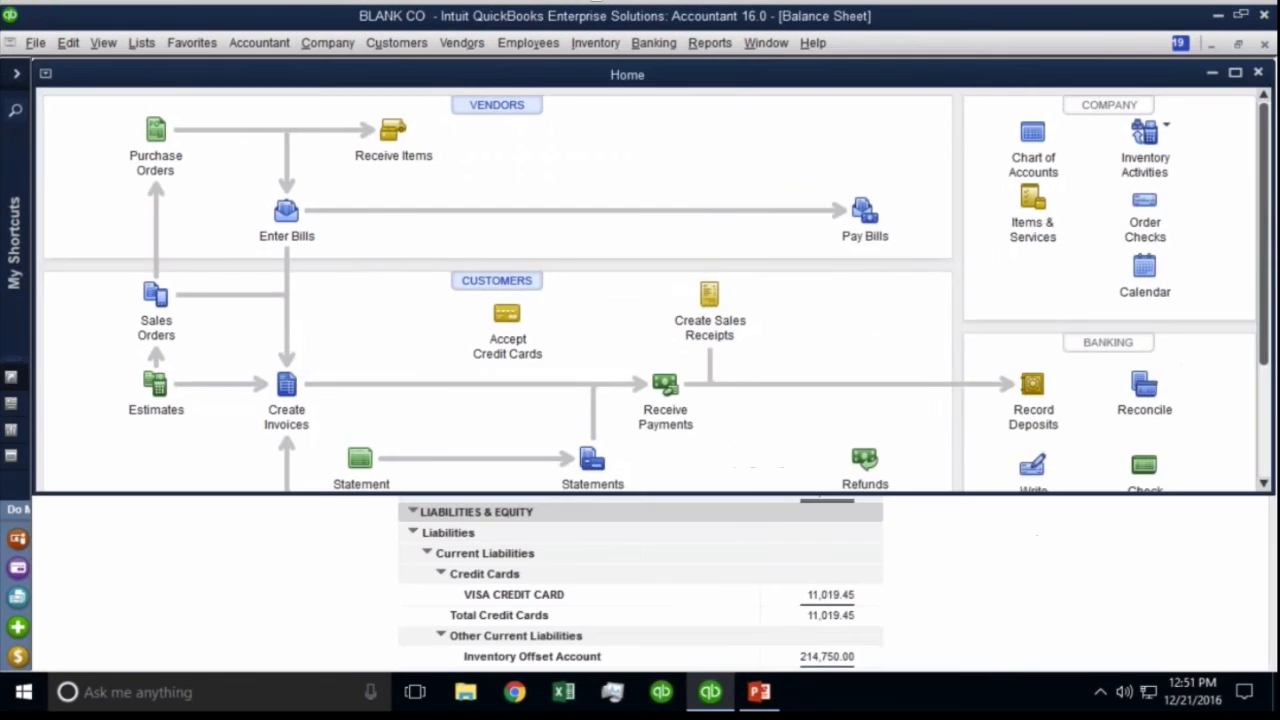
scroll(762, 392, "down", 2)
scroll(762, 392, "down", 1)
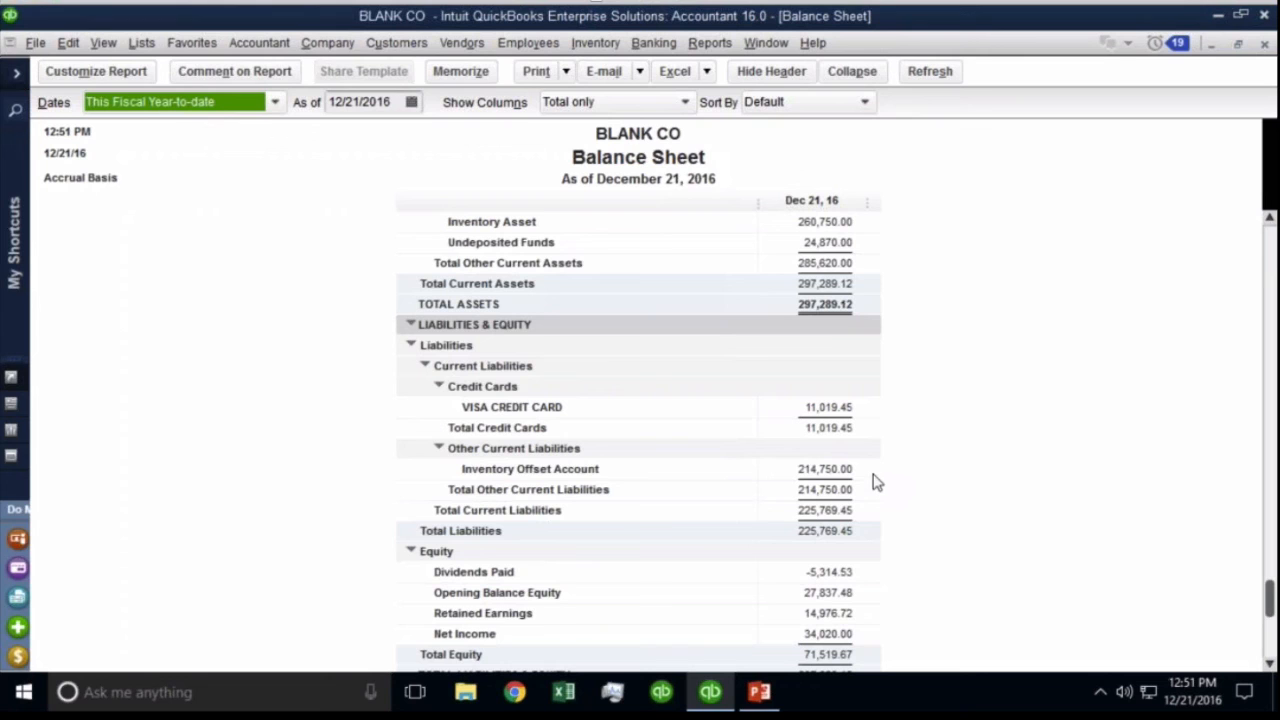
Open the Chart of Accounts and select the Inventory Offset Account.
left_click(148, 43)
left_click(162, 70)
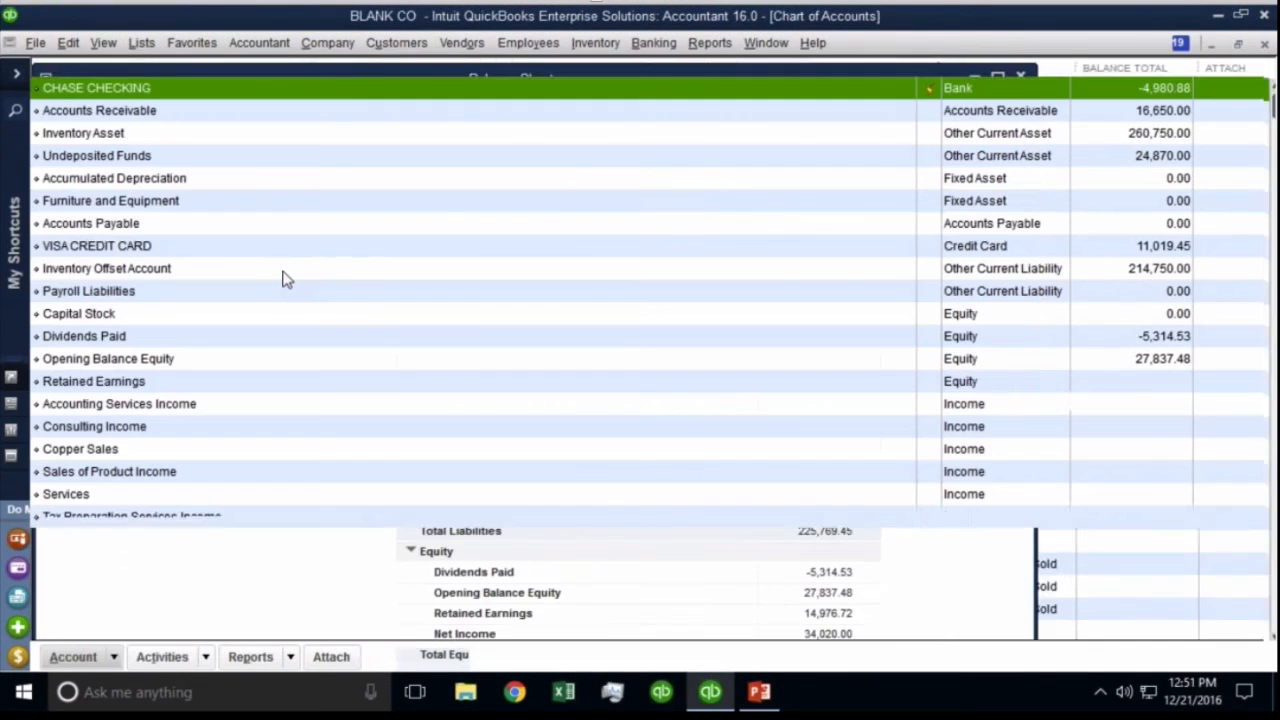
left_click(283, 271)
scroll(283, 272, "down", 3)
scroll(283, 272, "up", 5)
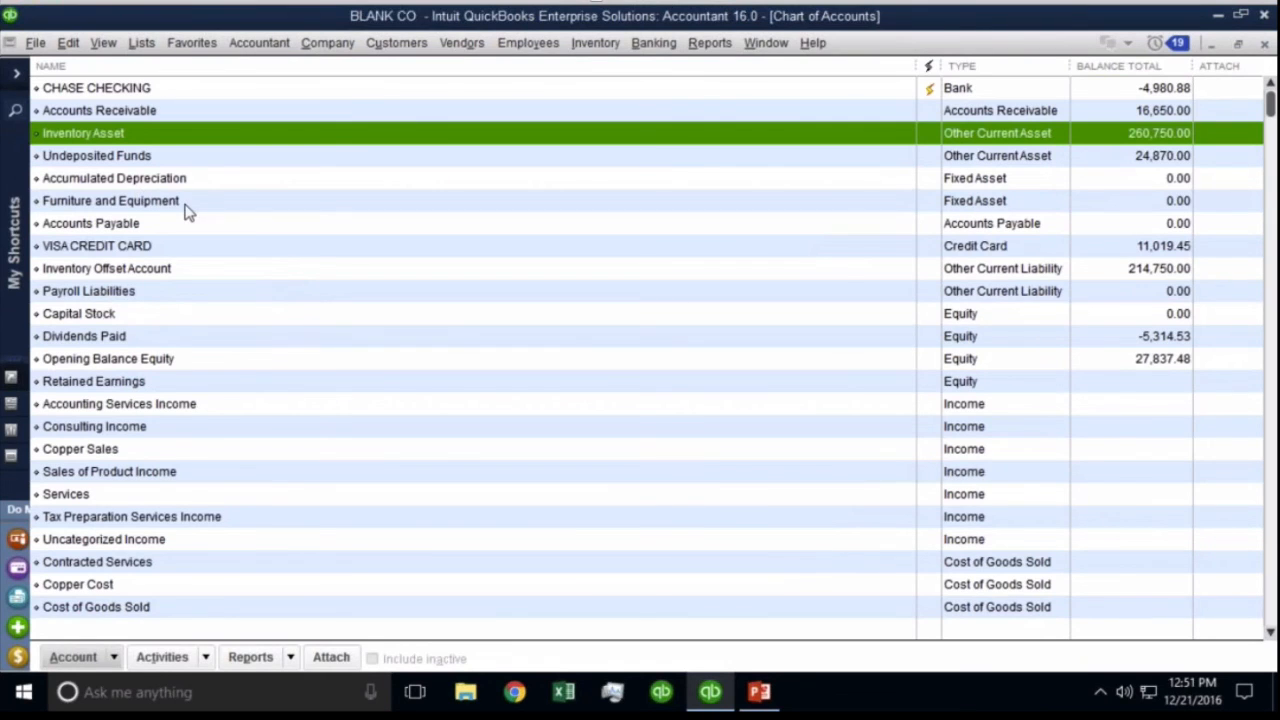
Rename Inventory Offset Account to 'Item Receipts Pending Bills -AP', save, and close the Chart of Accounts.
right_click(145, 275)
left_click(184, 357)
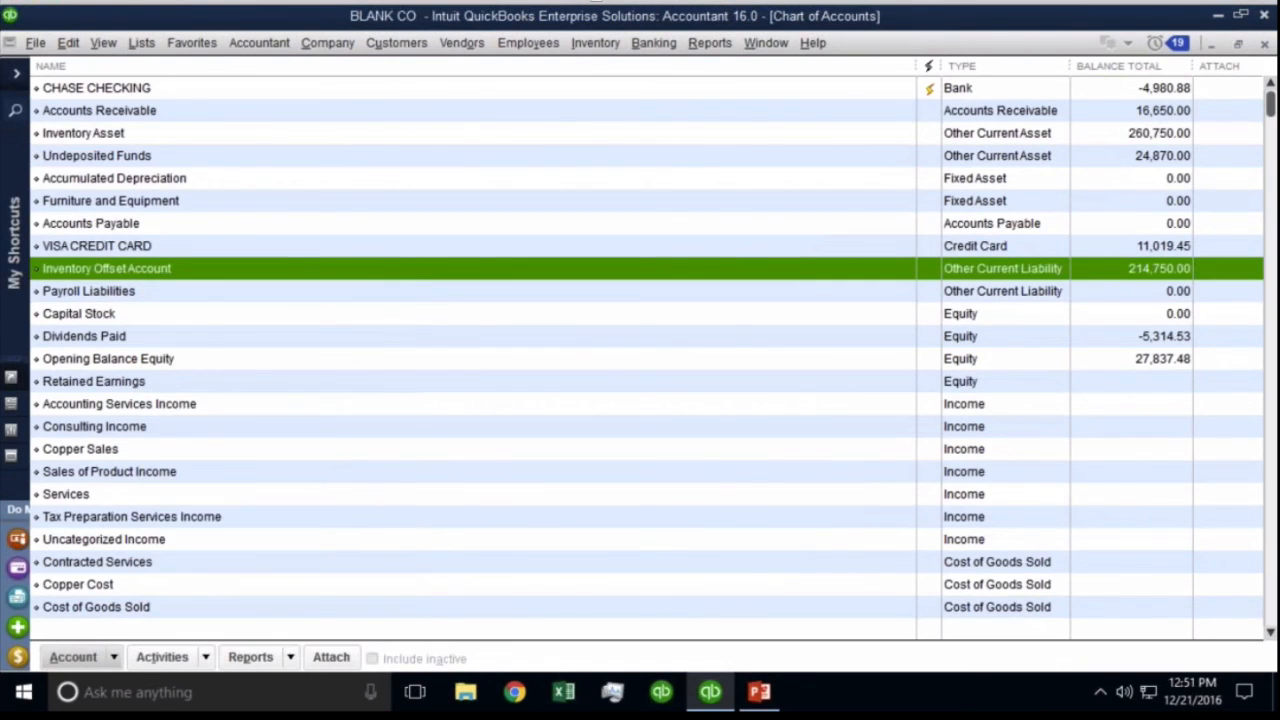
type("It")
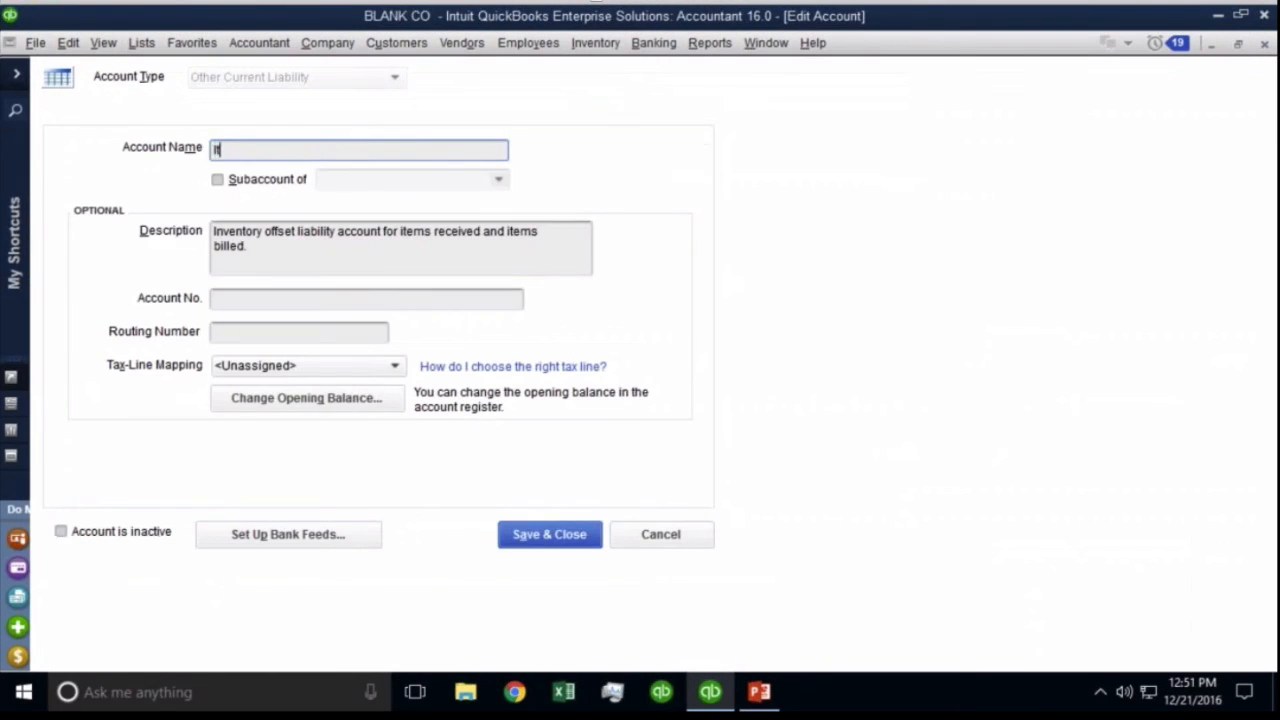
type("em Receipts Pen")
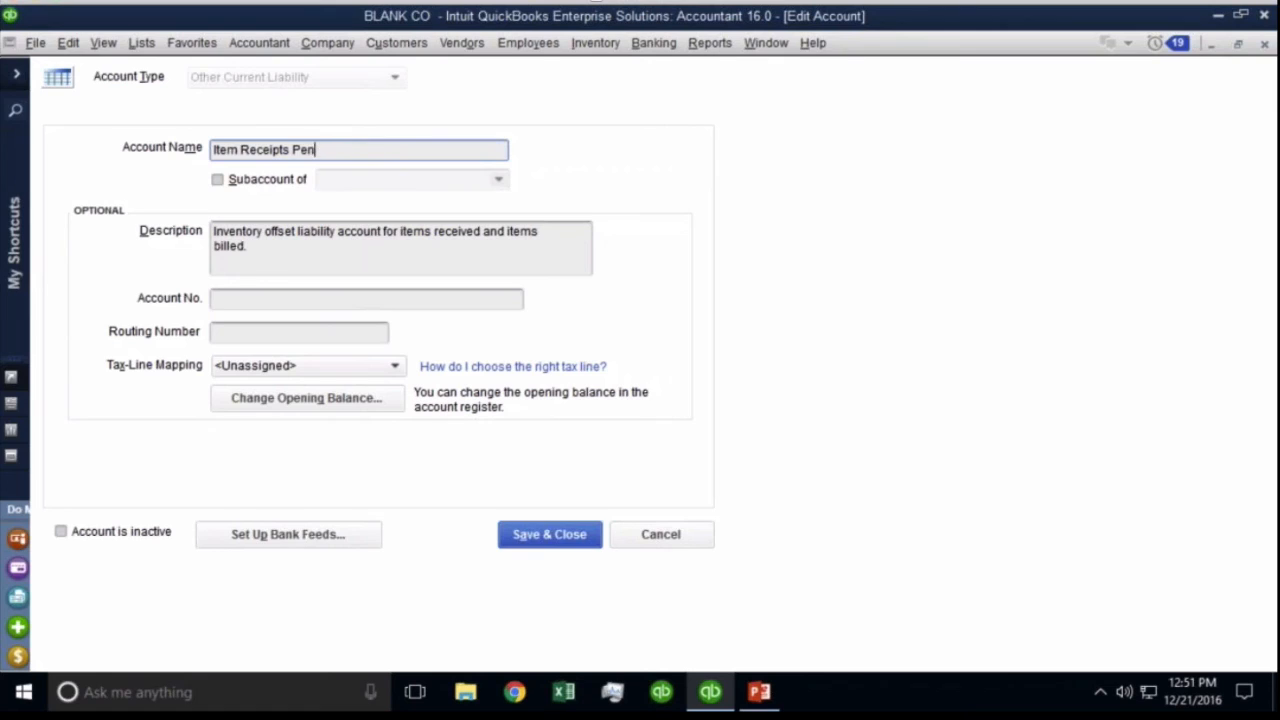
type("ding Bills (Fu")
key("BackSpace")
key("BackSpace")
type("AR")
key("BackSpace")
key("BackSpace")
type("P")
key("Left")
key("Left")
type("-")
left_click(592, 536)
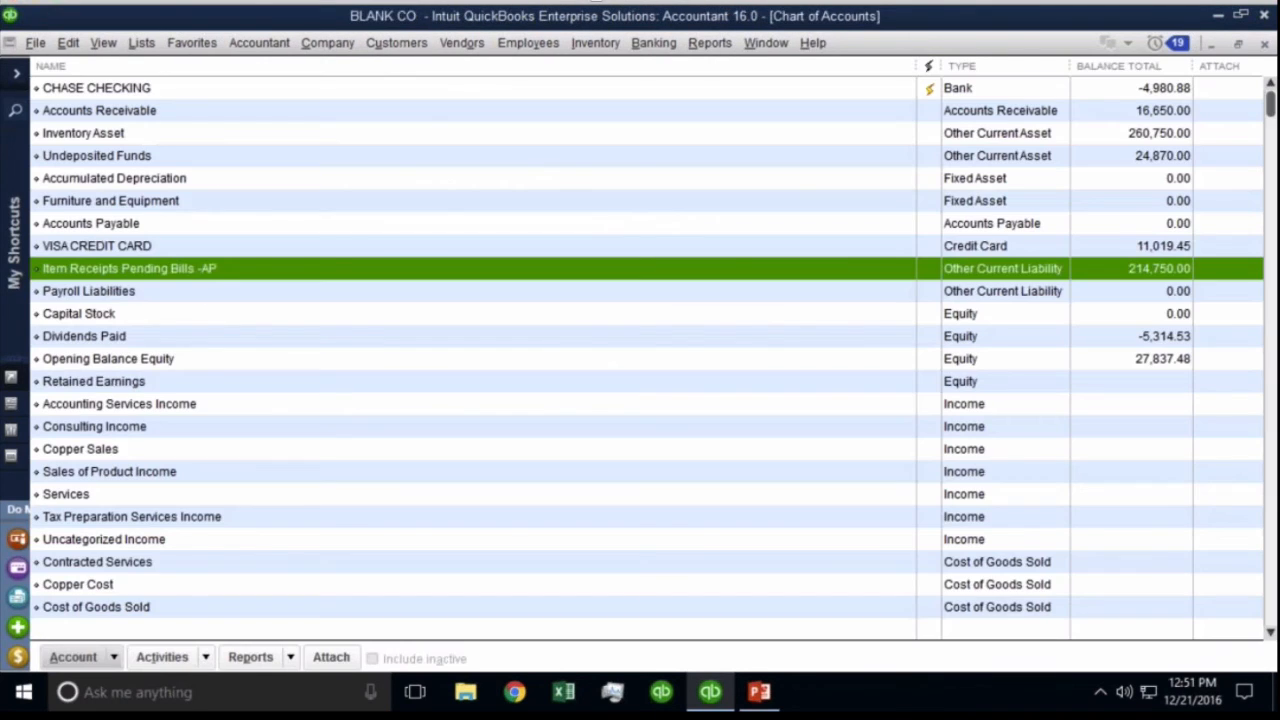
key("Escape")
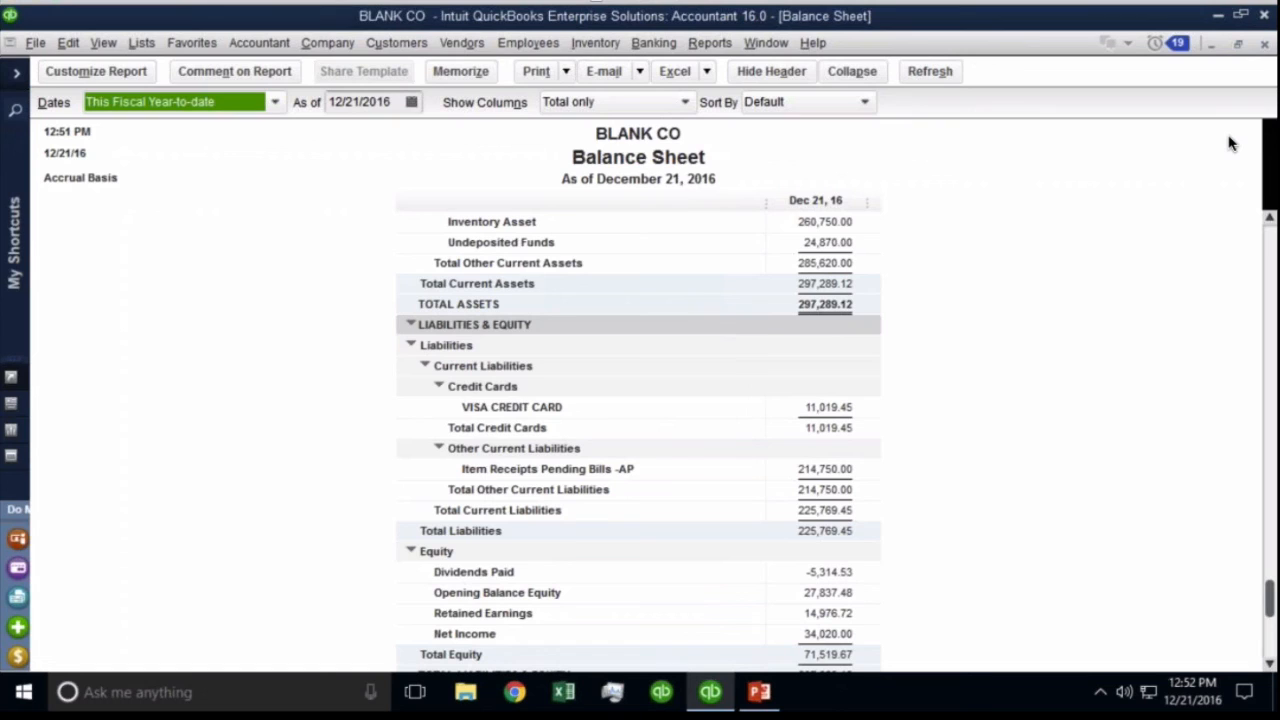
QuickZoom the account balance and review the 12/20/2016 item receipt of 200 Appliances.
double_click(755, 468)
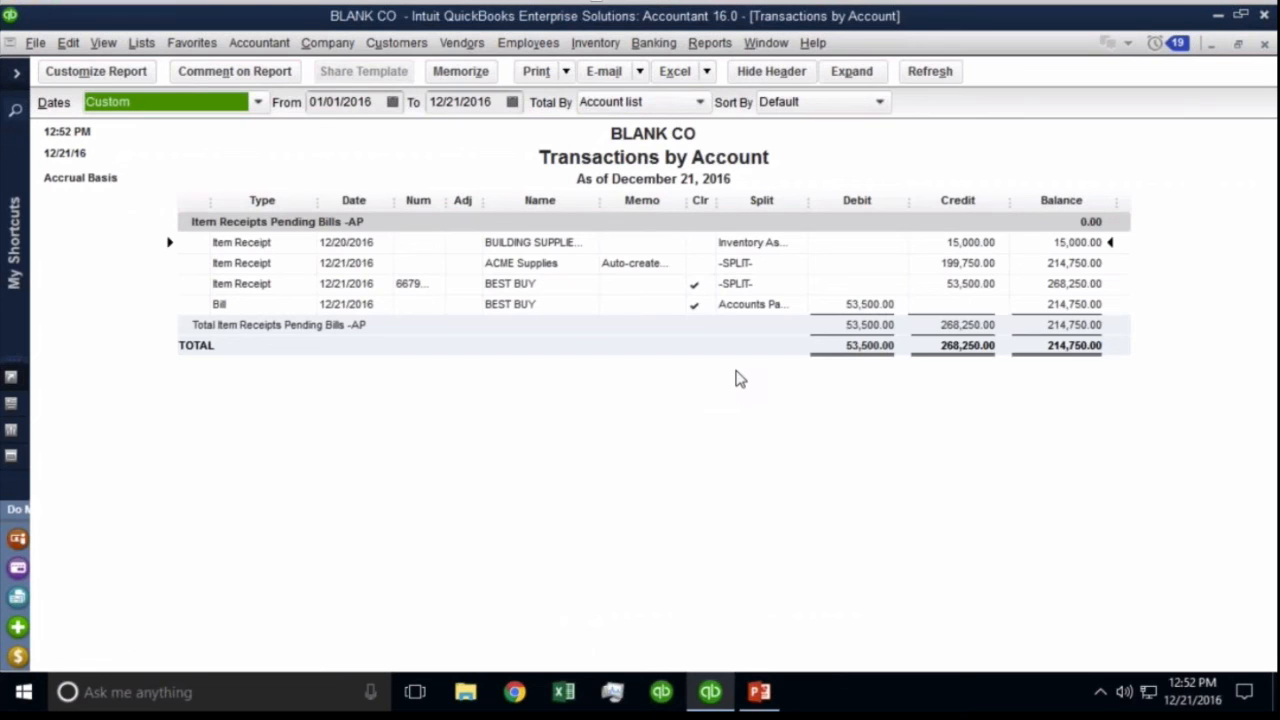
double_click(971, 244)
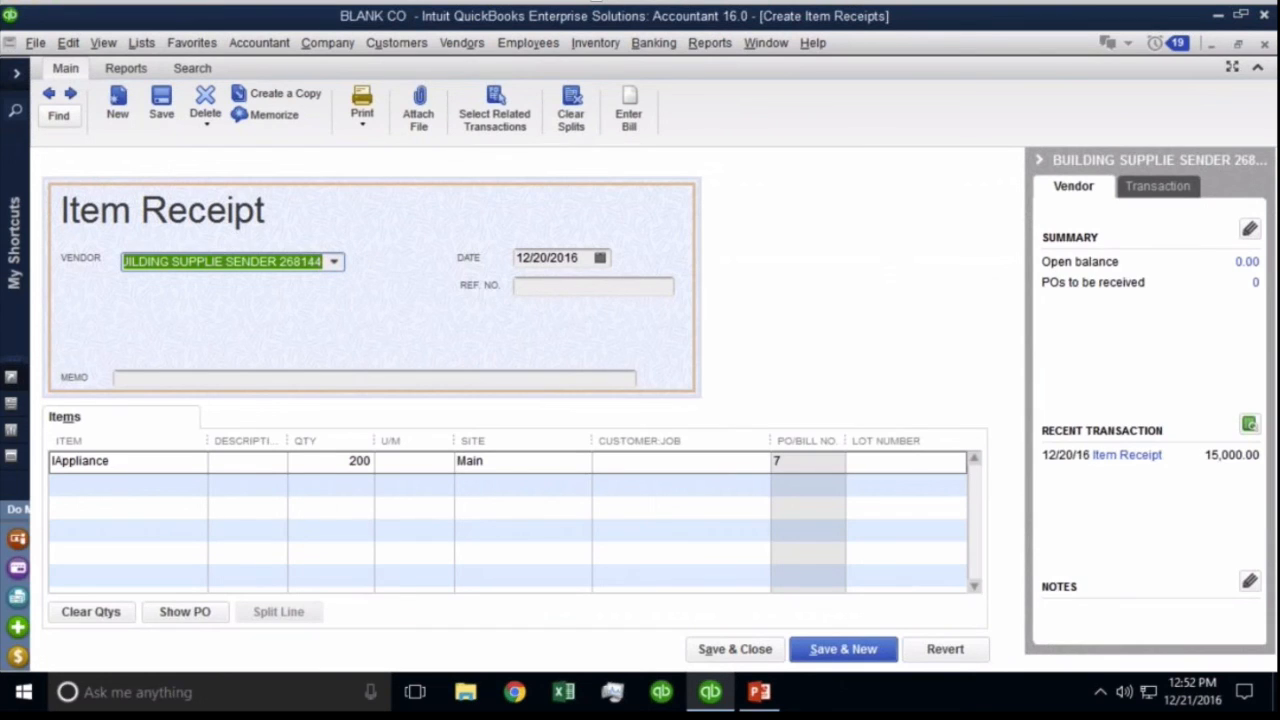
left_click(405, 478)
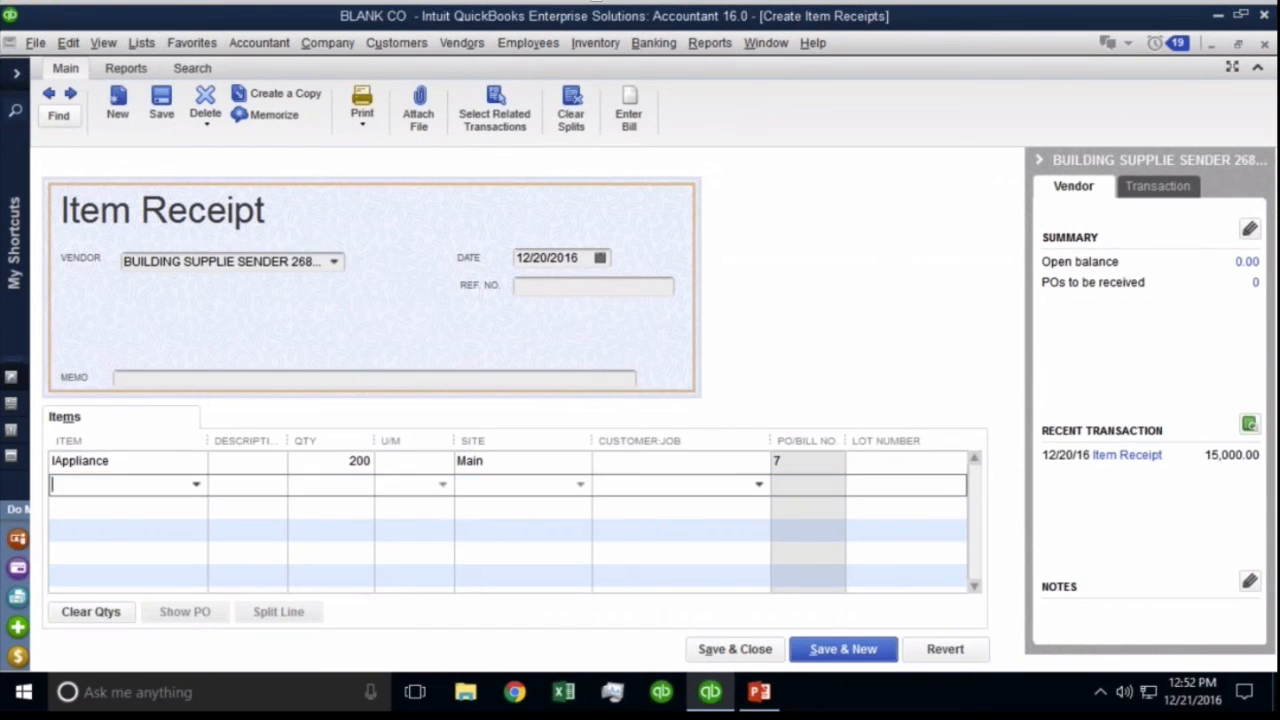
left_click(342, 466)
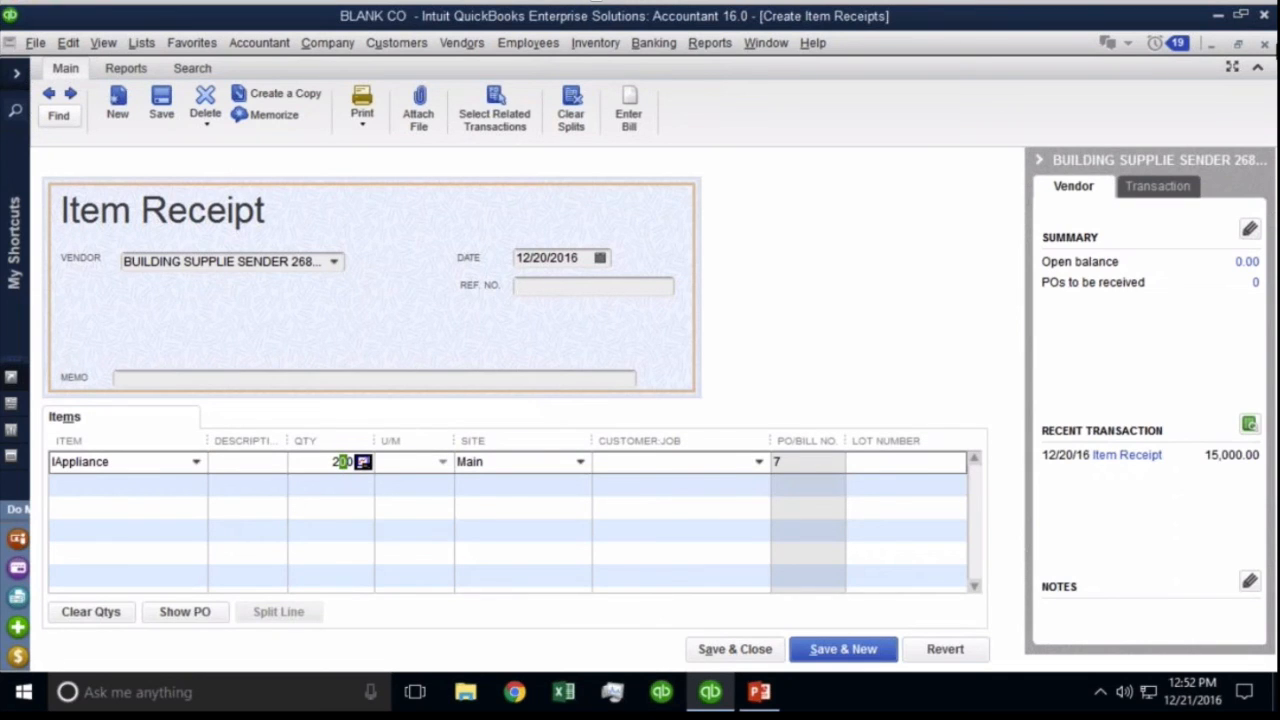
left_click(1266, 45)
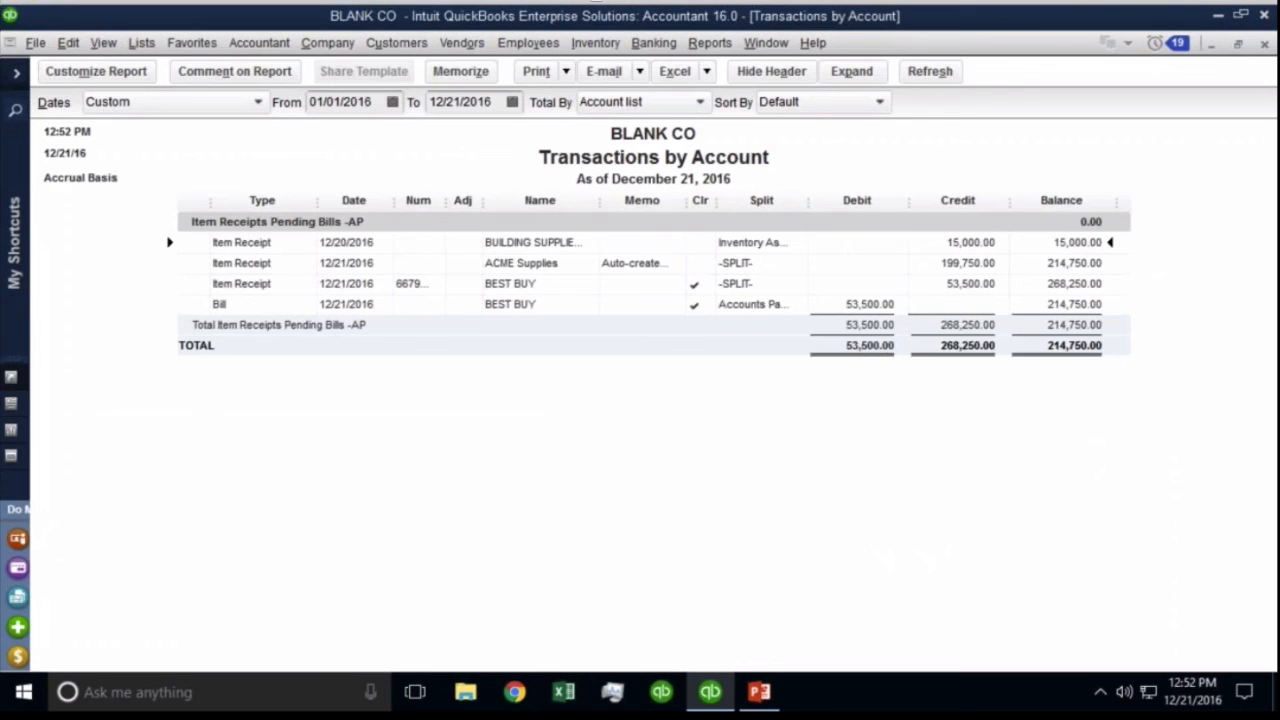
Close the Balance Sheet and Home windows, leaving the transaction report repositioned.
left_click(1240, 45)
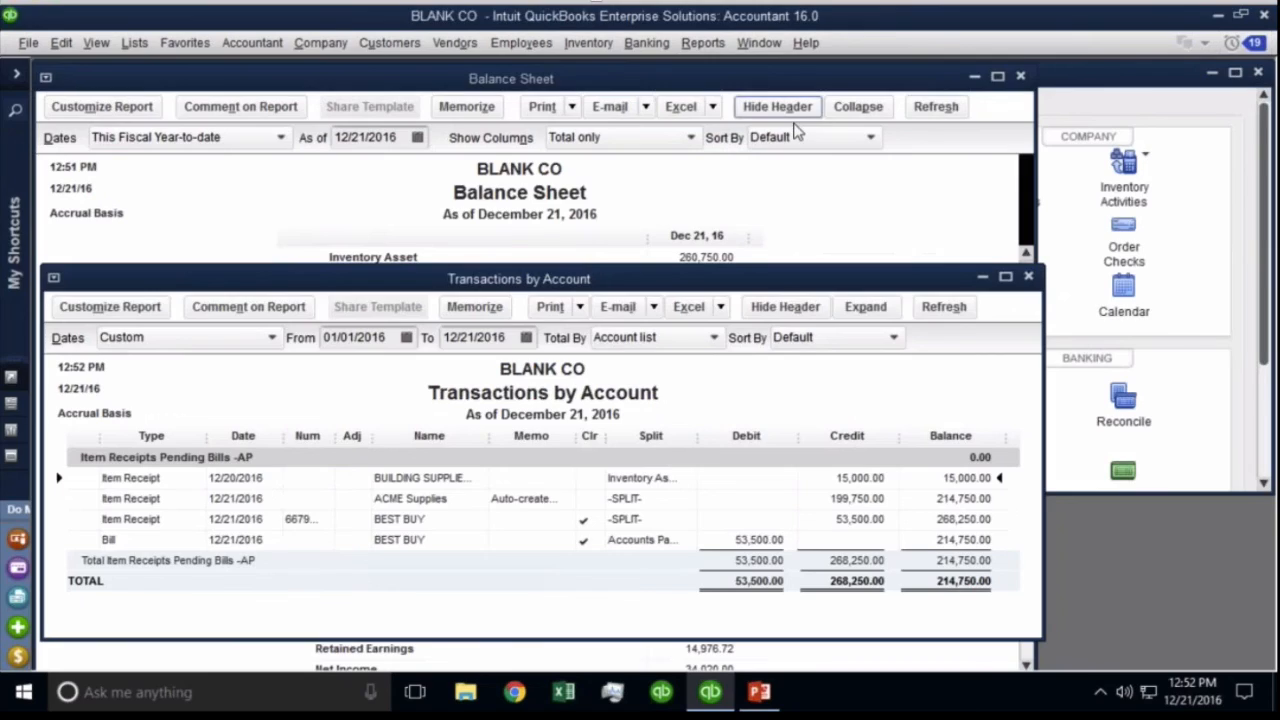
left_click(1022, 82)
left_click(1021, 79)
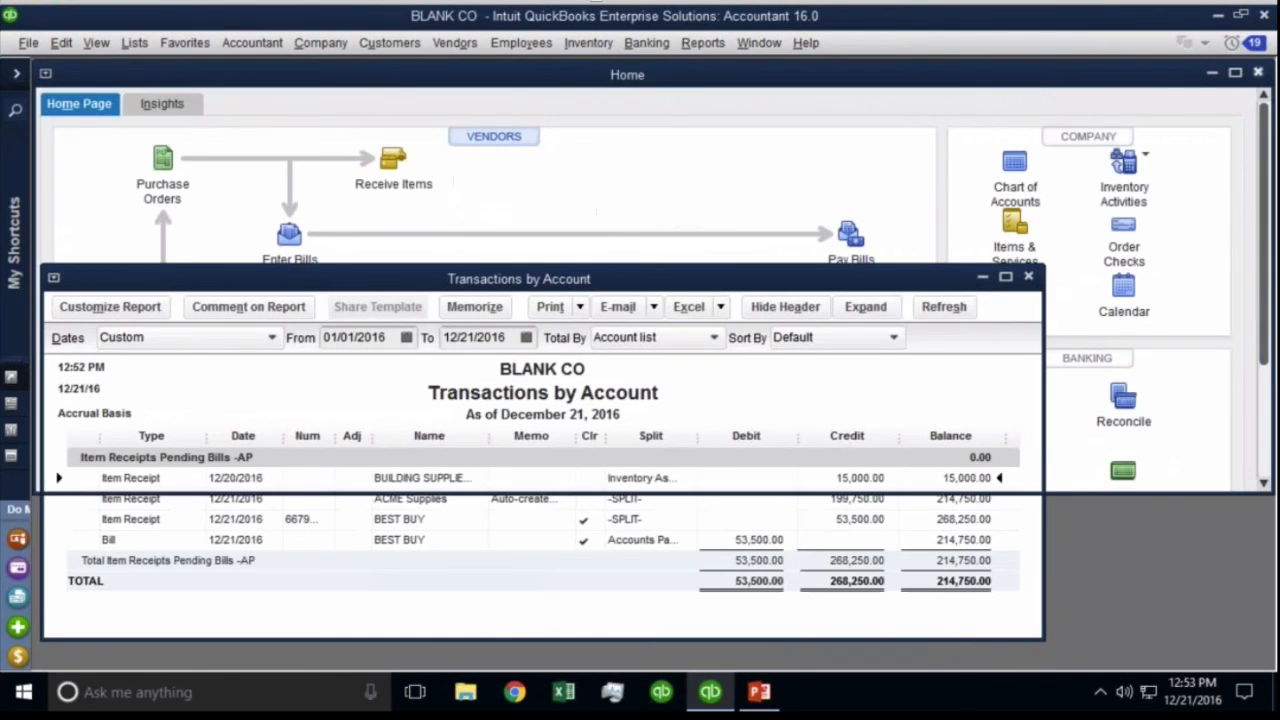
left_click(1258, 72)
left_click_drag(677, 259, 862, 86)
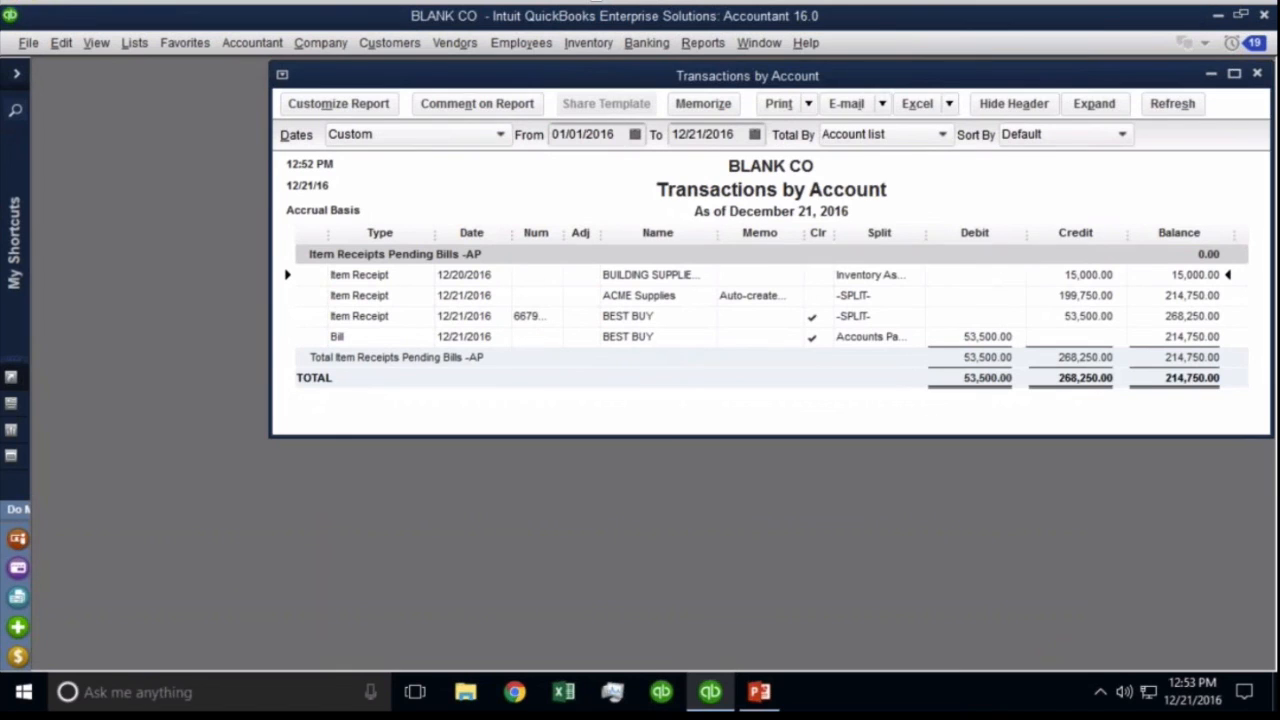
Start a bill for the building supply vendor and pull in PO 7's received items.
left_click(437, 45)
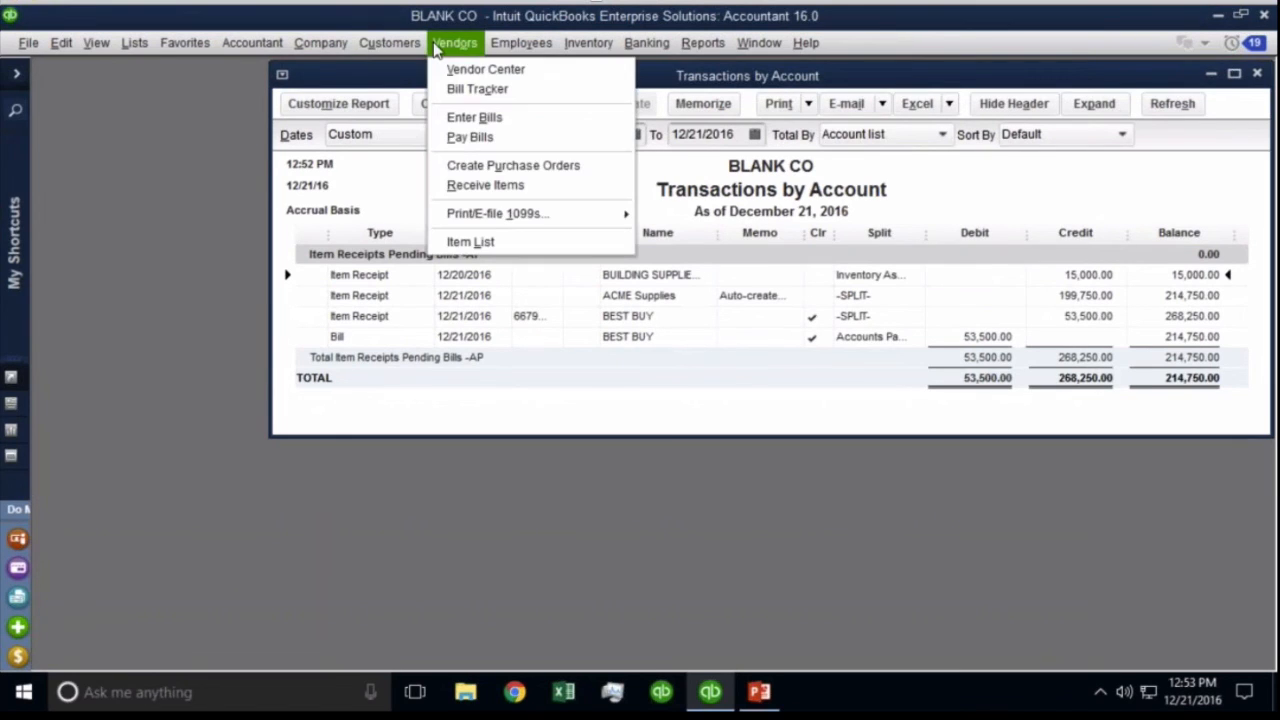
left_click(472, 117)
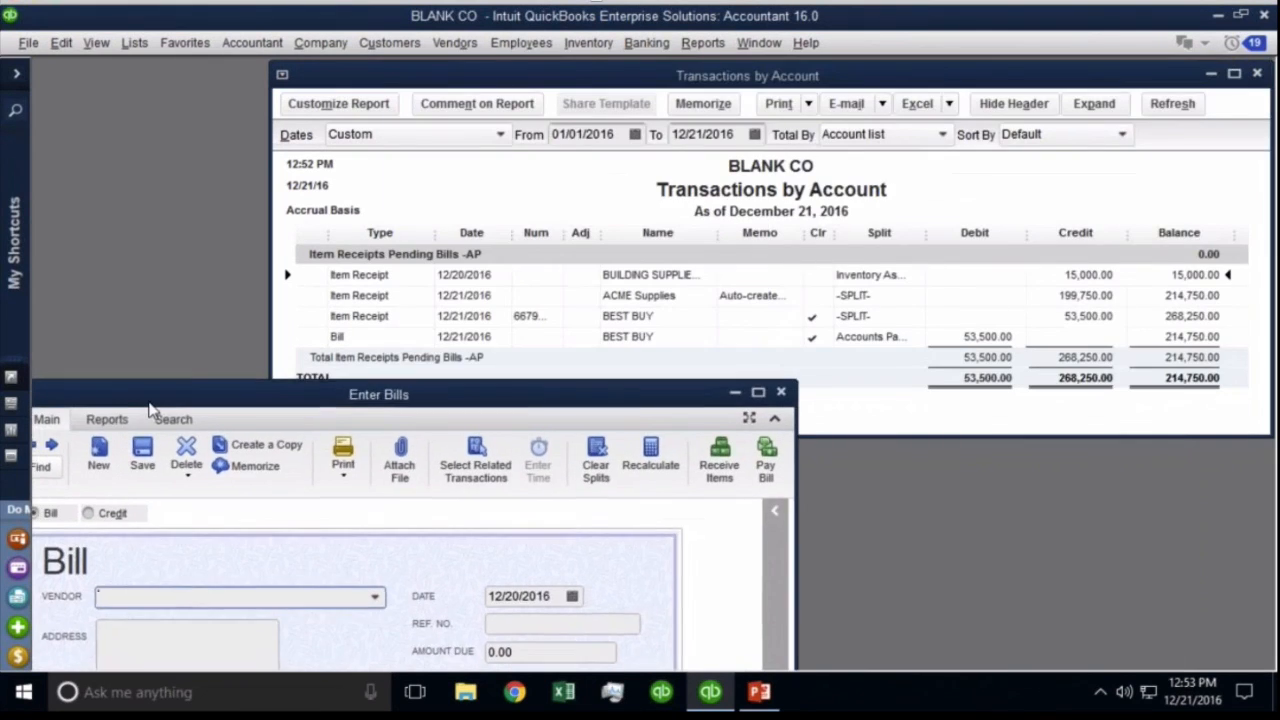
type("Bi")
key("BackSpace")
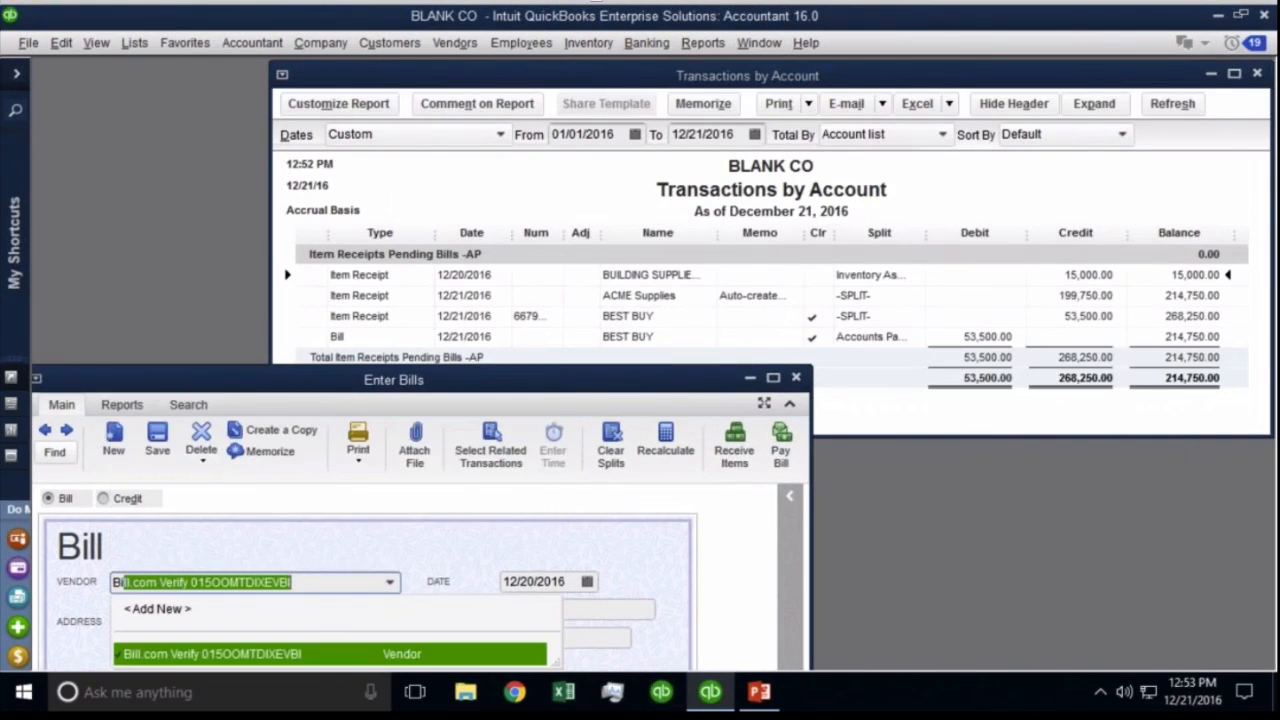
left_click(200, 552)
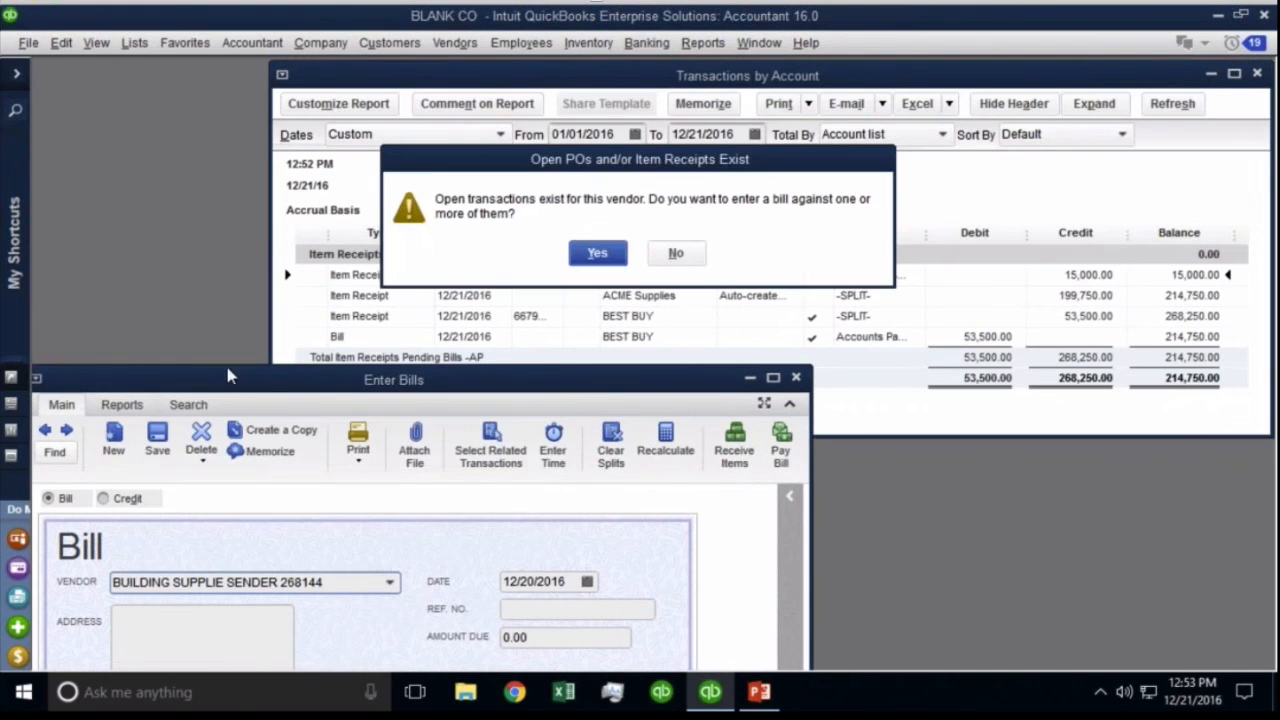
left_click(600, 251)
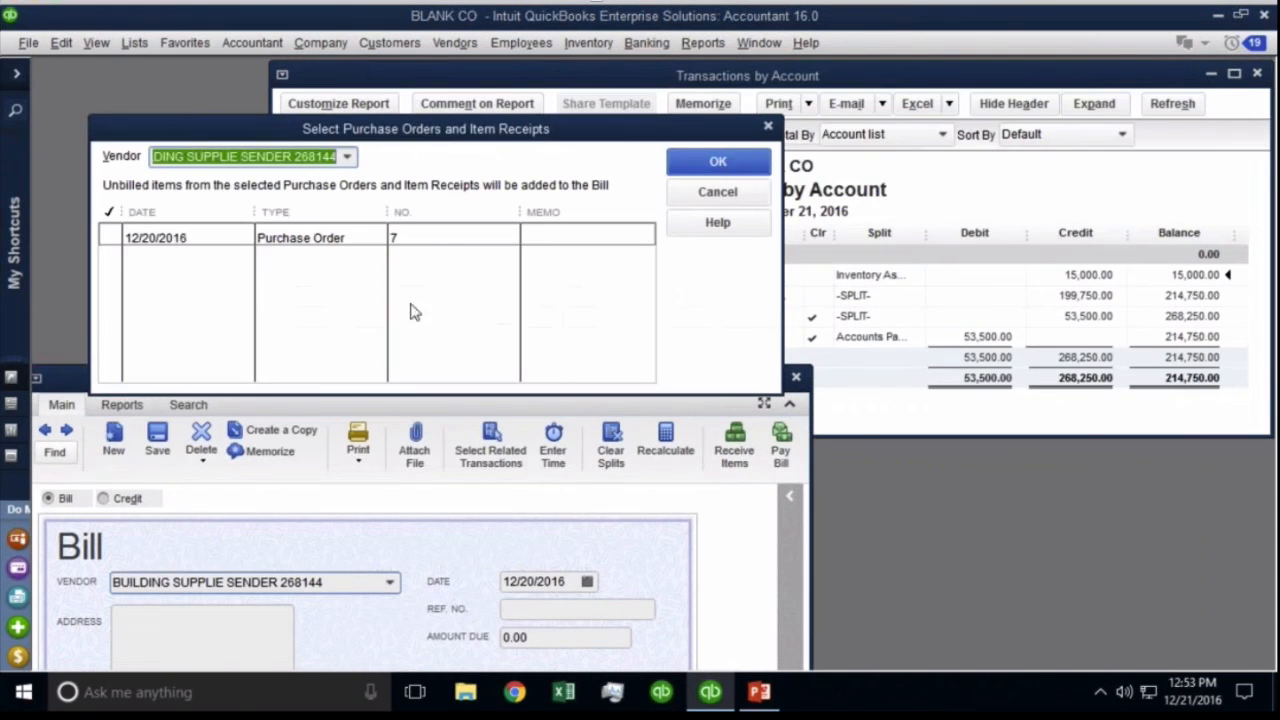
left_click(423, 240)
left_click(716, 162)
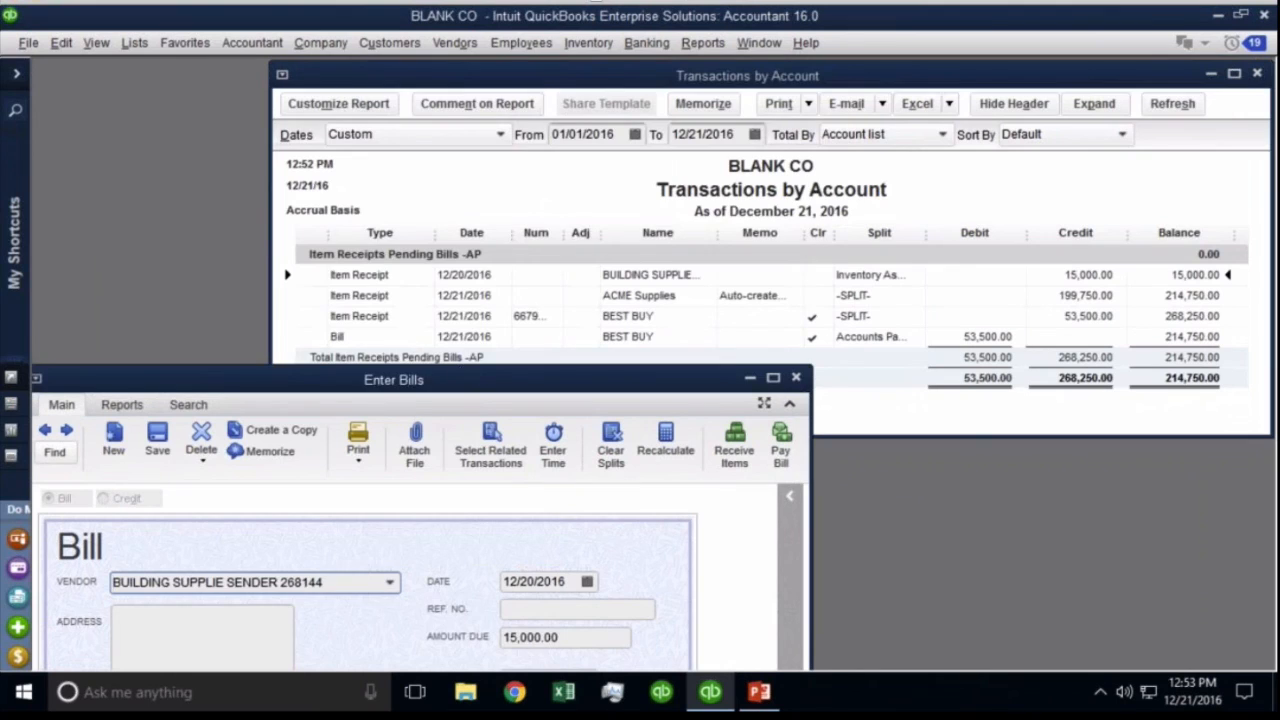
left_click_drag(460, 374, 489, 14)
Set the Appliance line cost to 86.00, checking it against the transaction report.
left_click(280, 515)
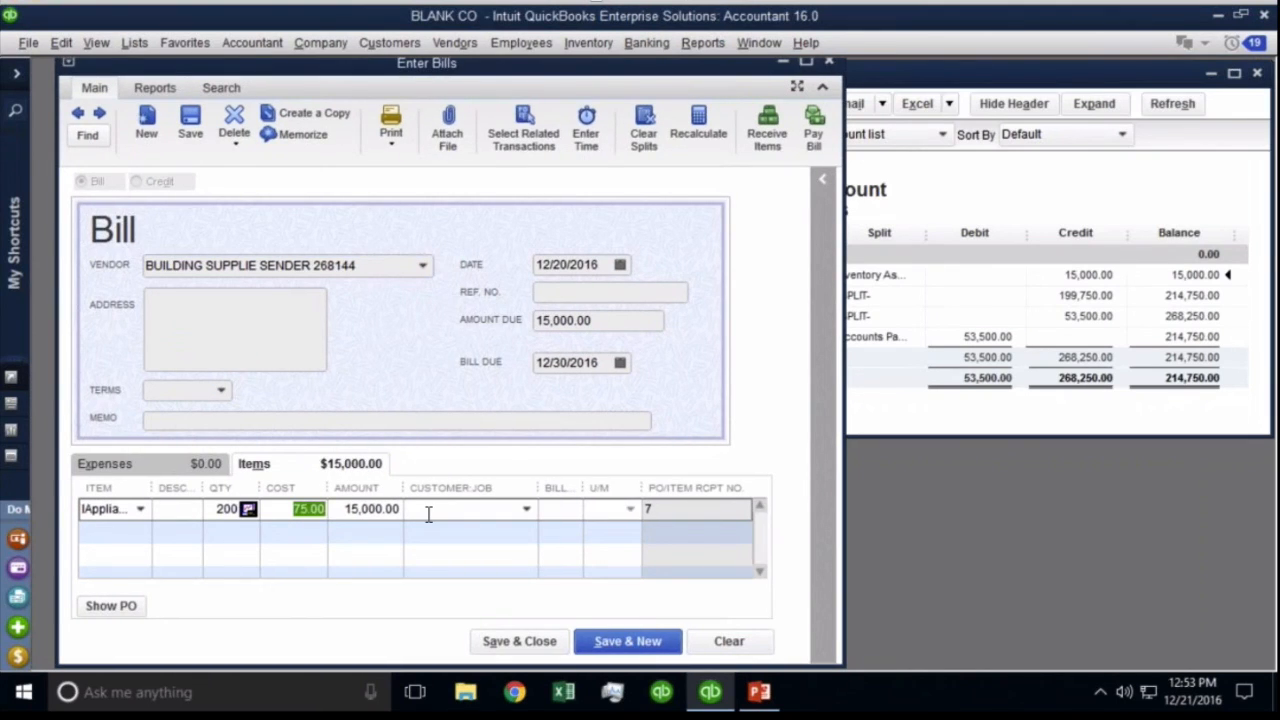
type("86")
key("Tab")
left_click(296, 602)
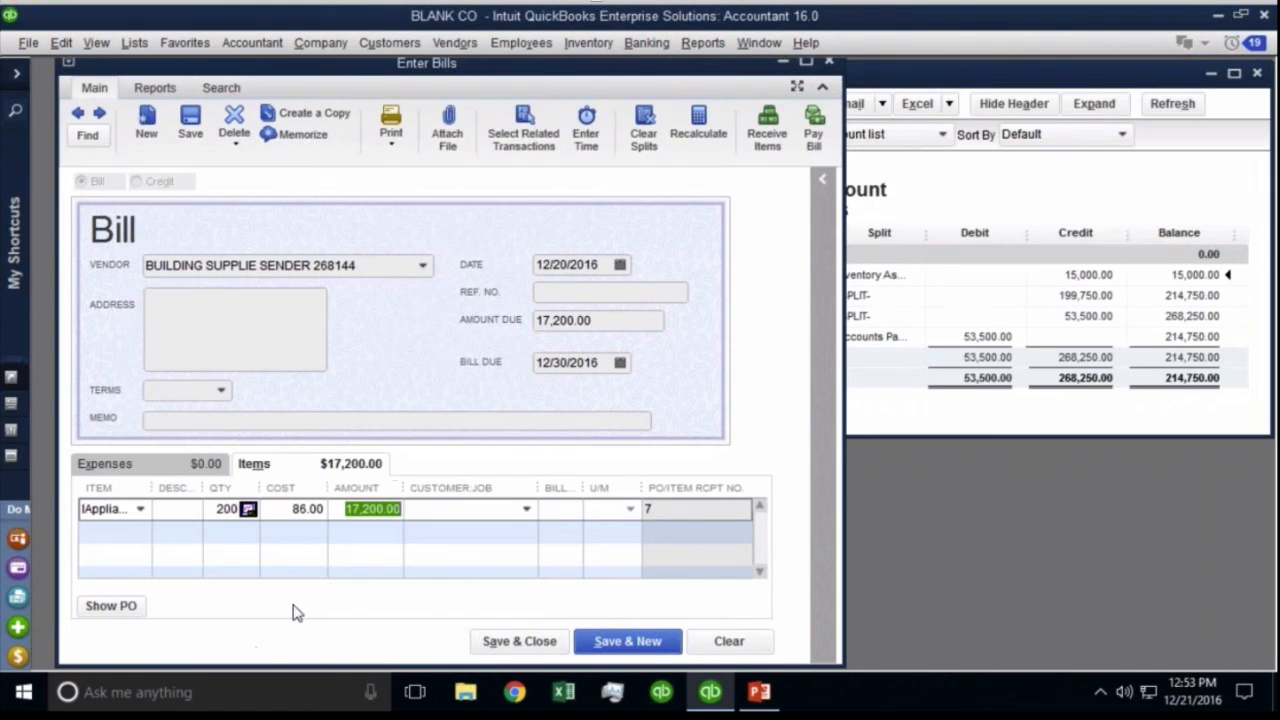
left_click(285, 574)
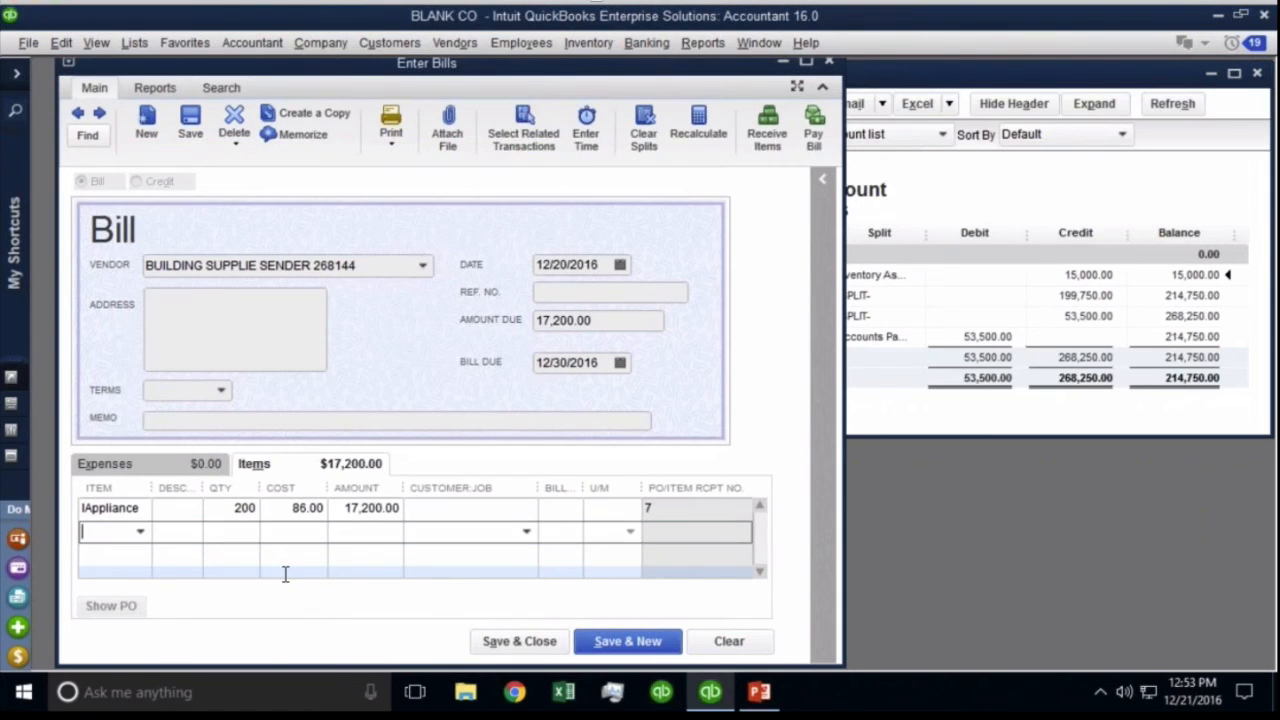
left_click(290, 512)
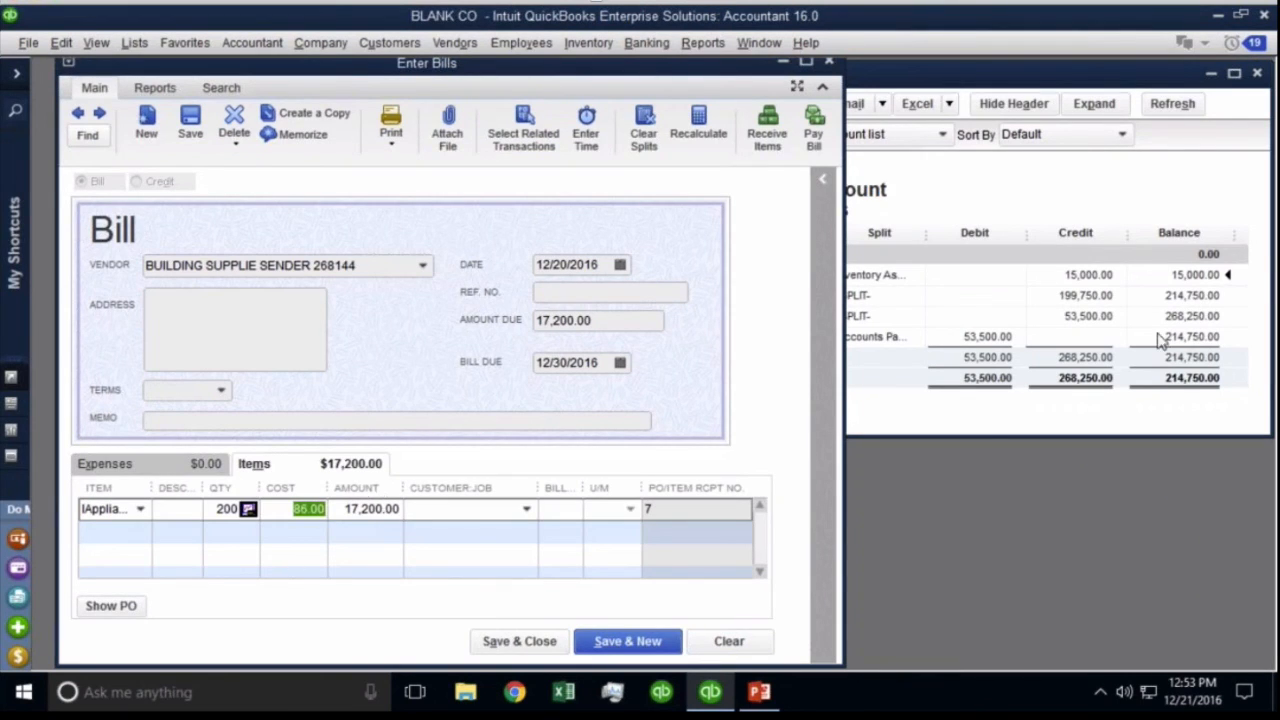
left_click(1130, 274)
key("ctrl")
key("ctrl")
key("ctrl")
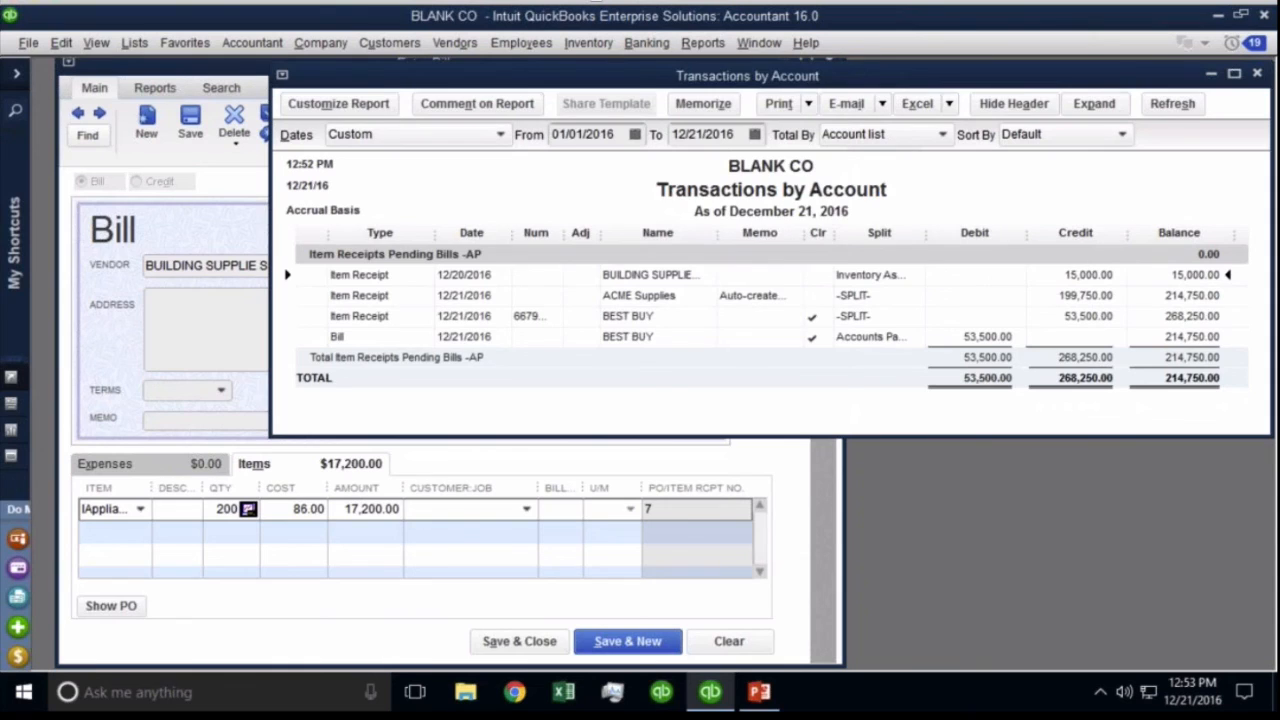
left_click(630, 460)
Date the bill 12/21/2016, save it, then show PowerPoint's Upcoming Episodes slide.
left_click(588, 264)
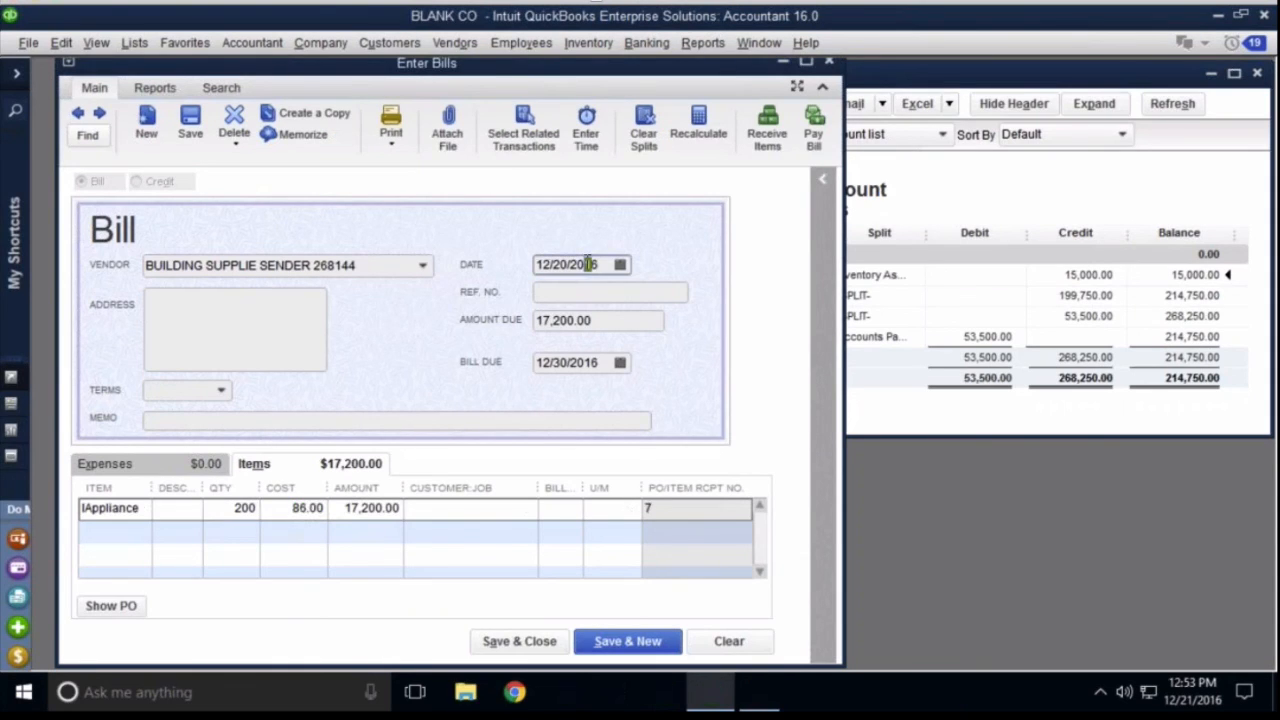
key("plus")
key("ctrl")
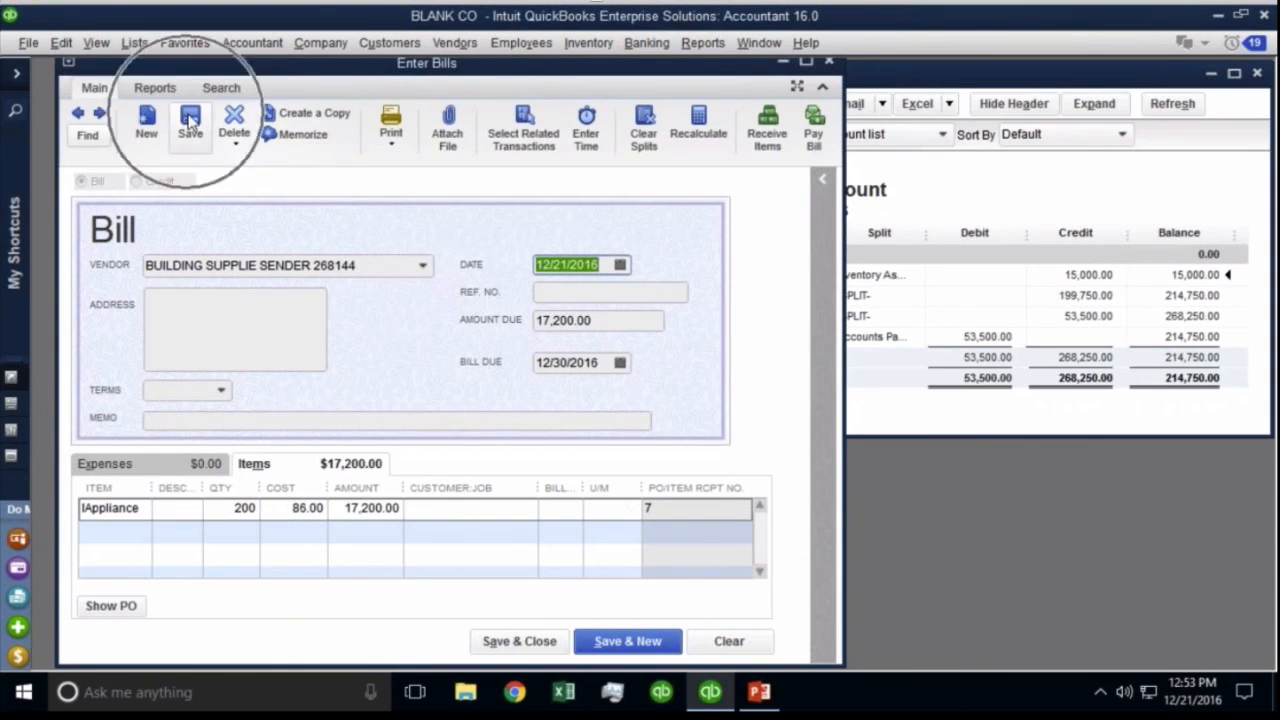
left_click(190, 120)
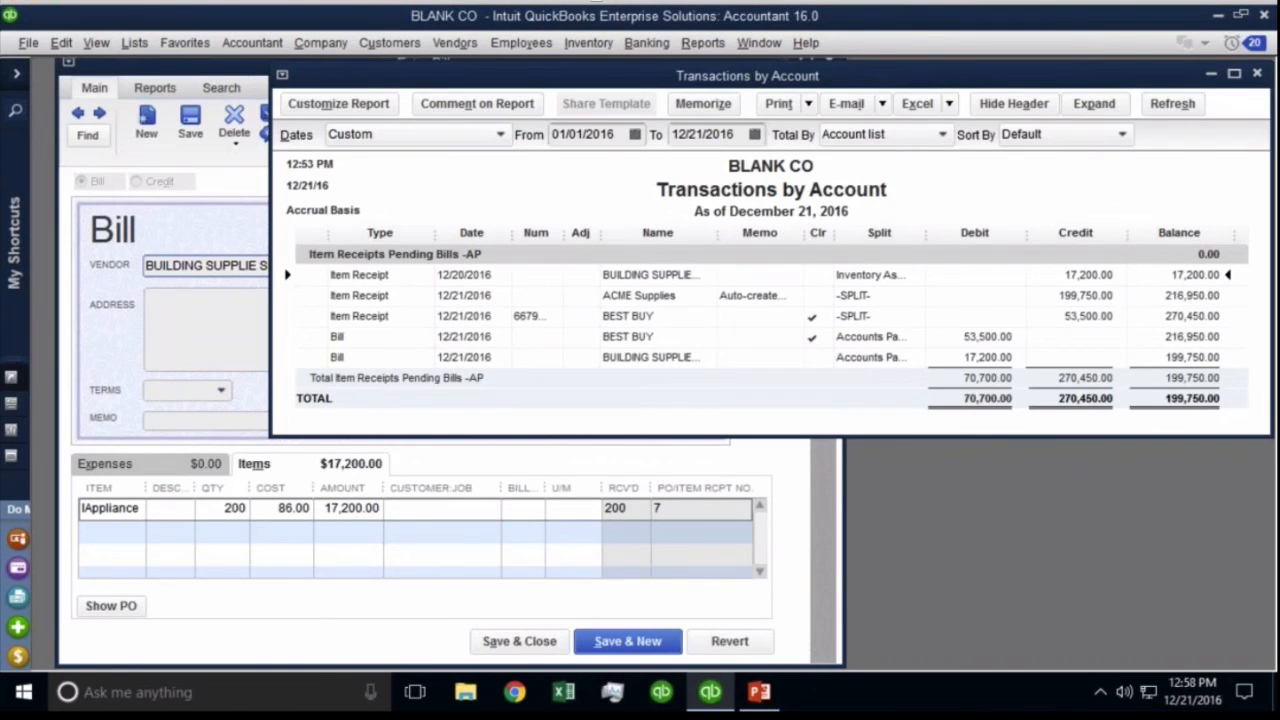
left_click(759, 691)
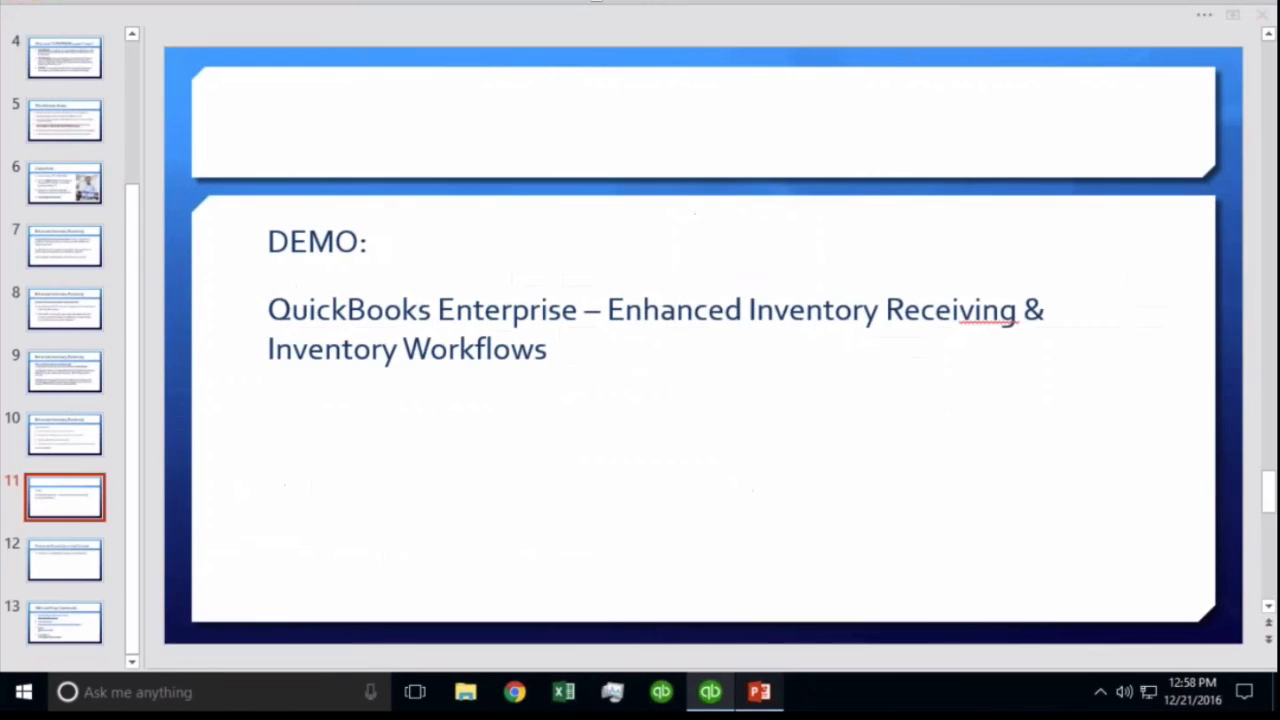
left_click(70, 566)
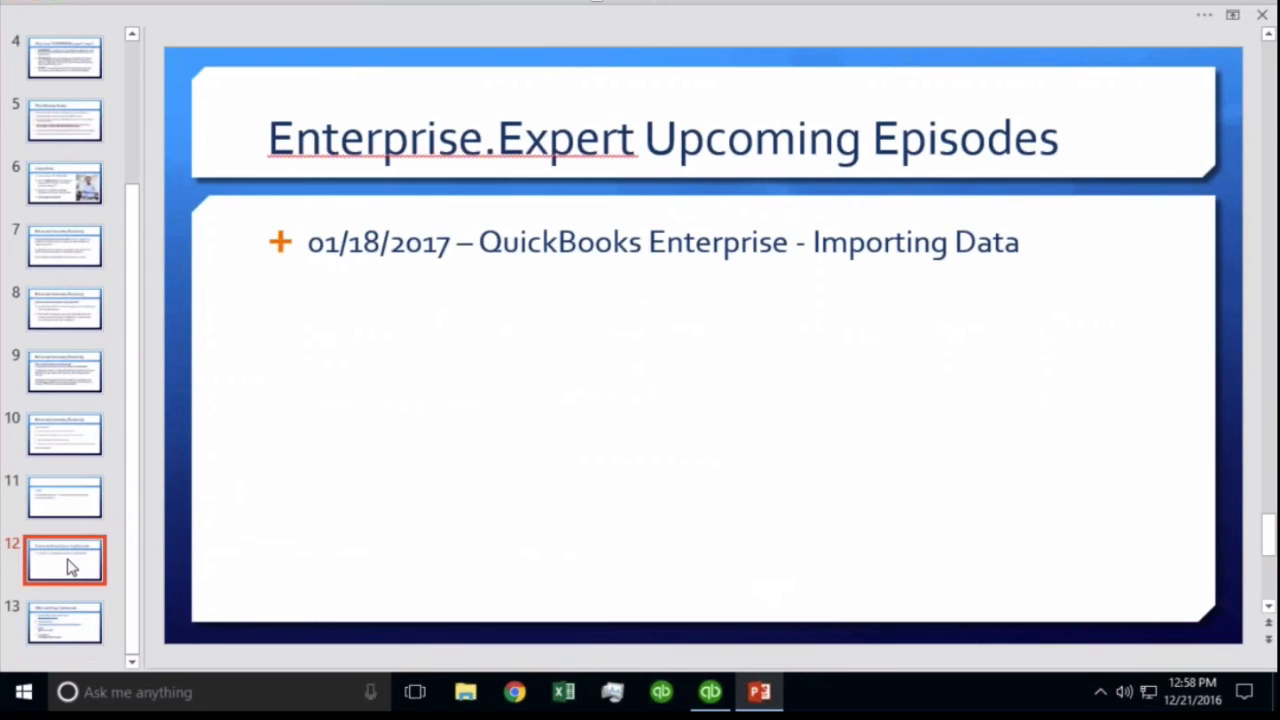